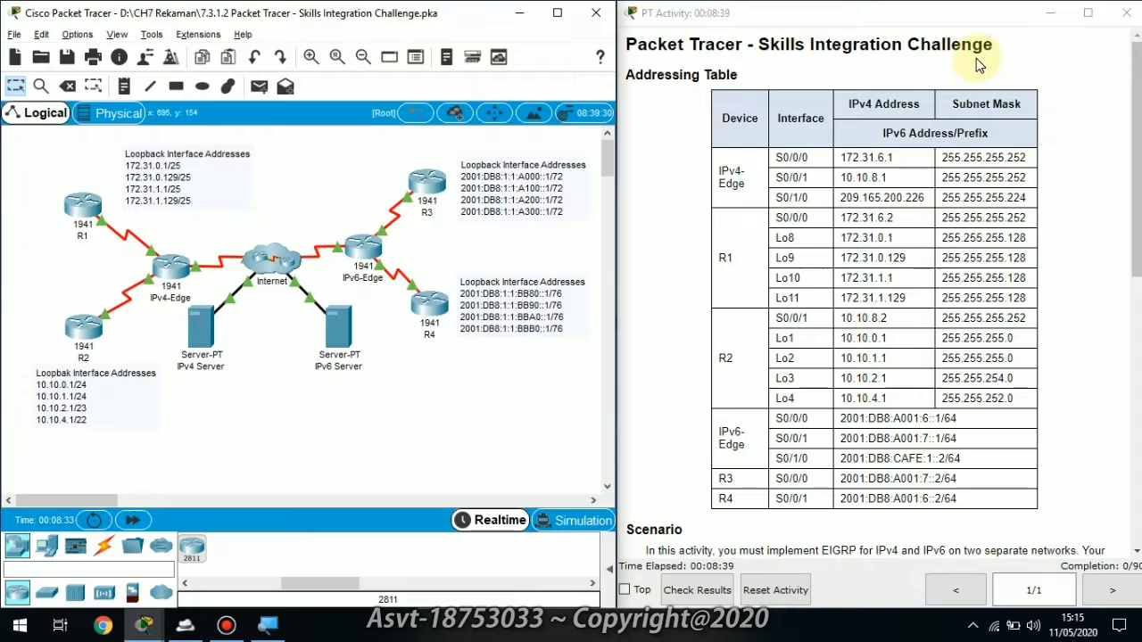
{"action": "left_click_drag", "start_coordinate": [997, 43], "coordinate": [758, 45]}
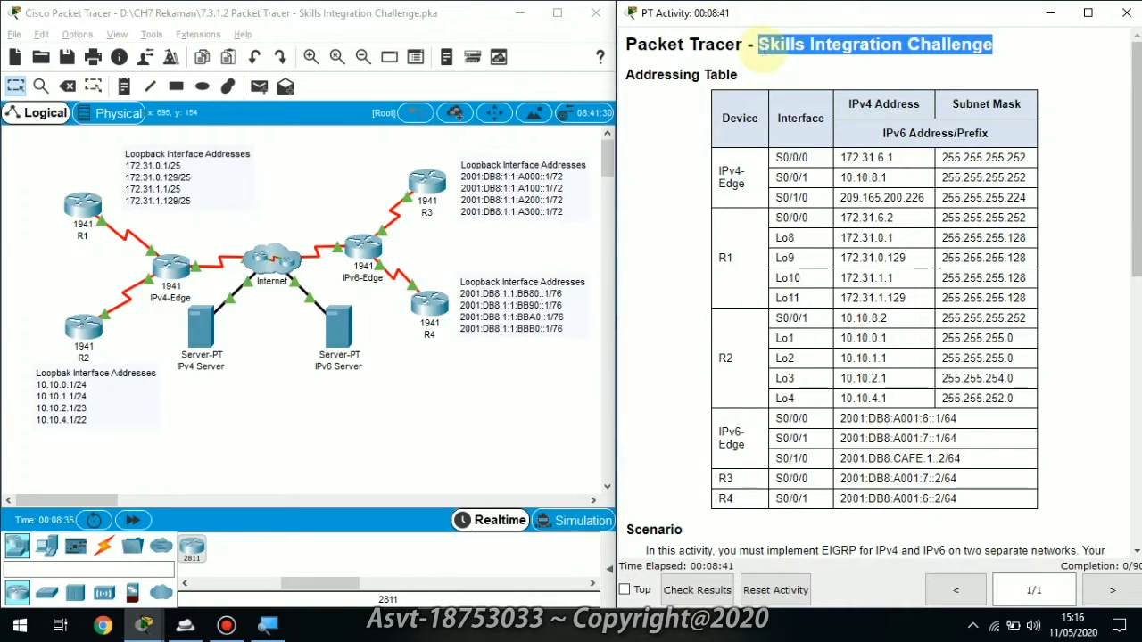
{"action": "left_click", "coordinate": [759, 68]}
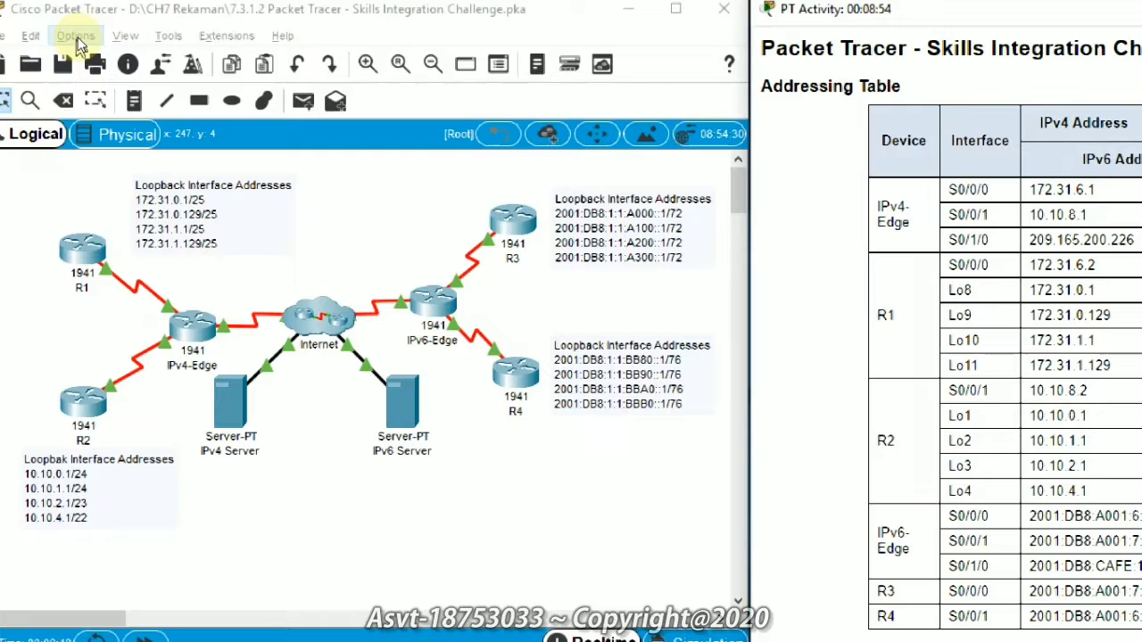
Step: Confirm the name and e-mail in the user profile and accept the activity reset
{"action": "left_click", "coordinate": [75, 35]}
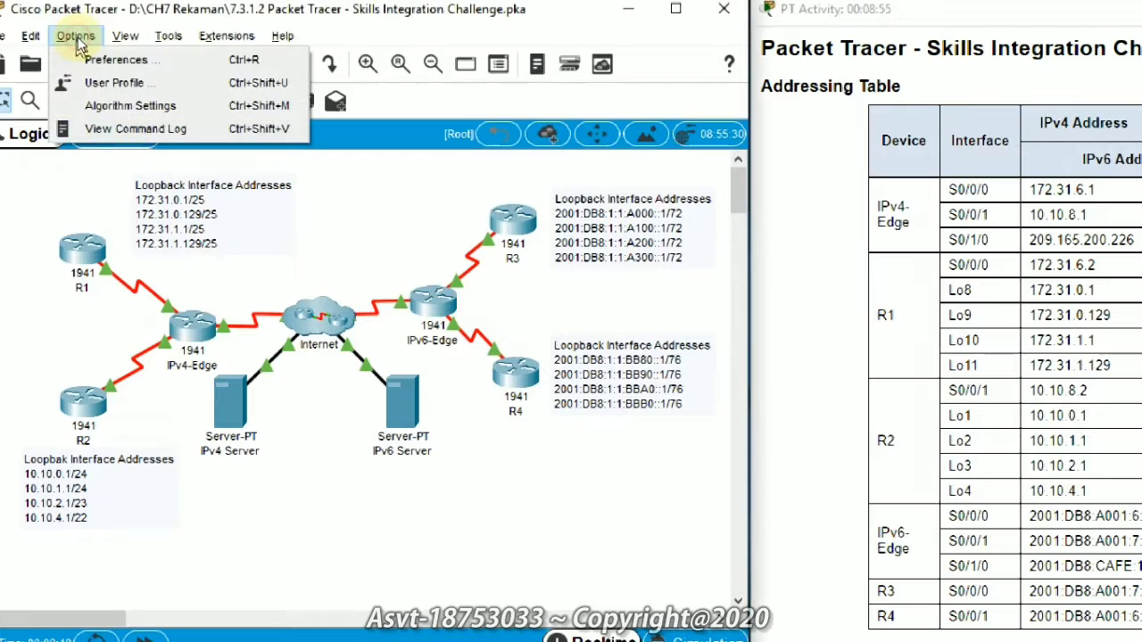
{"action": "left_click", "coordinate": [114, 82]}
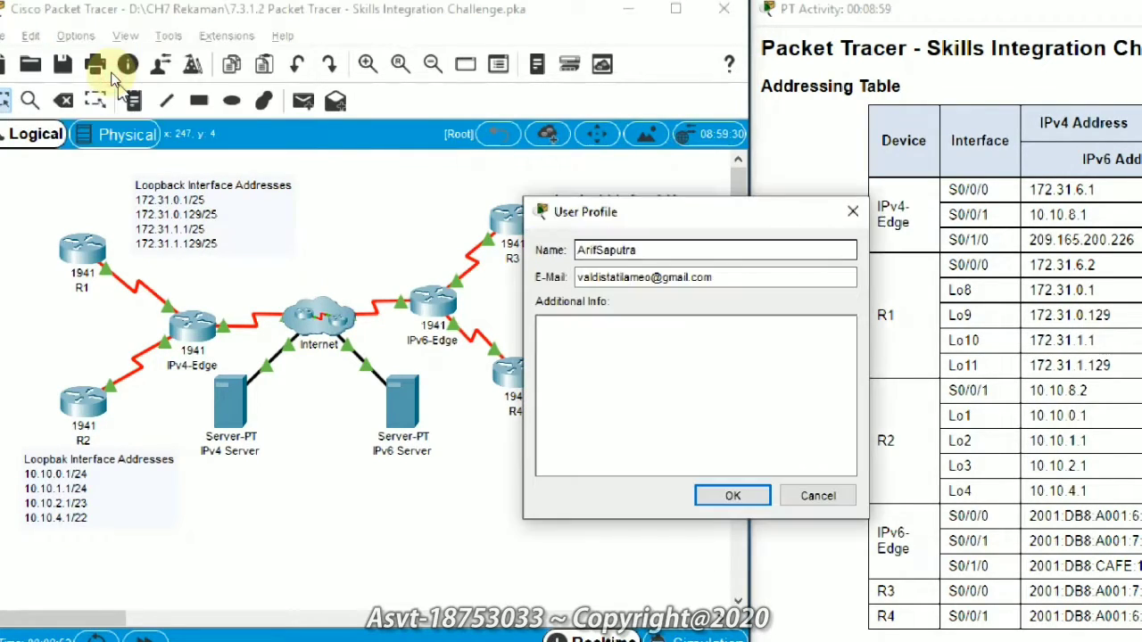
{"action": "left_click", "coordinate": [684, 246]}
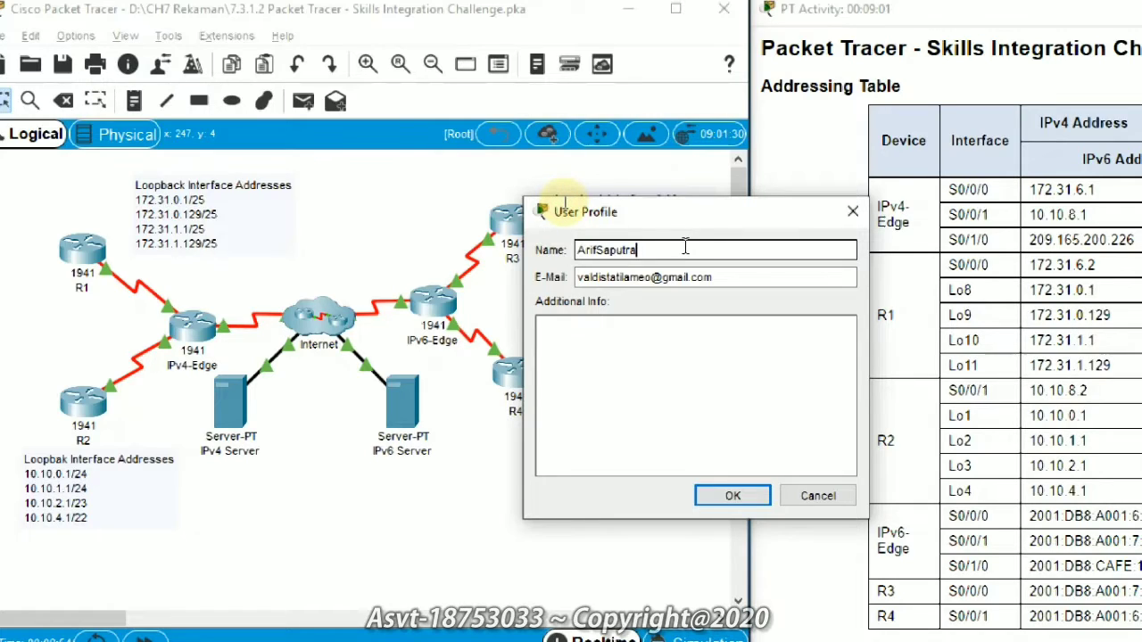
{"action": "left_click", "coordinate": [717, 277]}
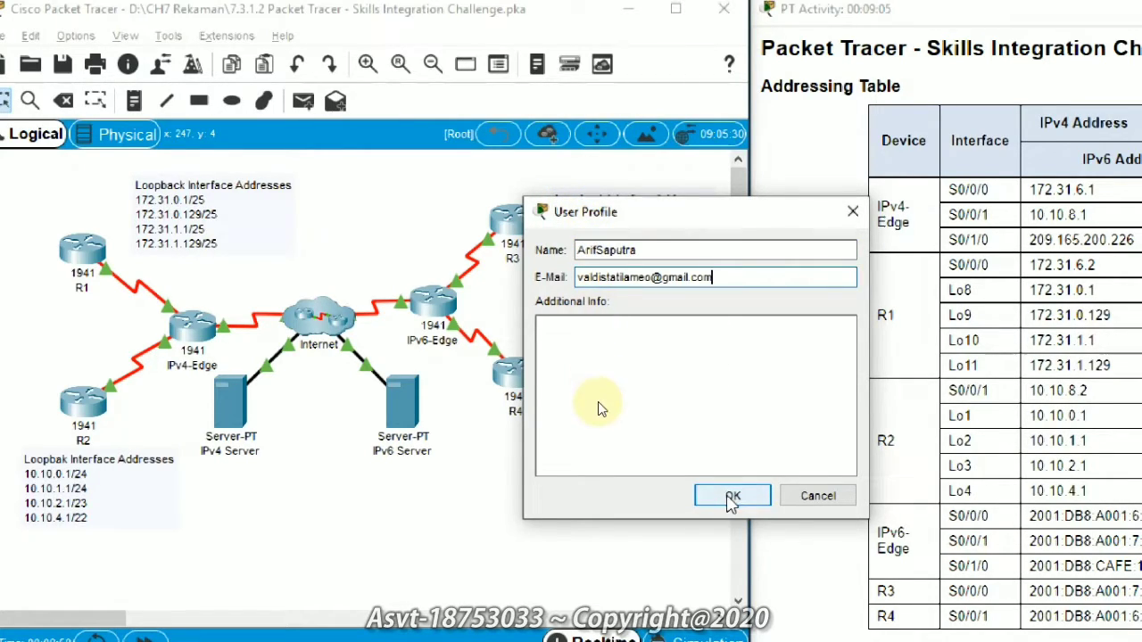
{"action": "left_click", "coordinate": [731, 498]}
{"action": "left_click", "coordinate": [731, 500]}
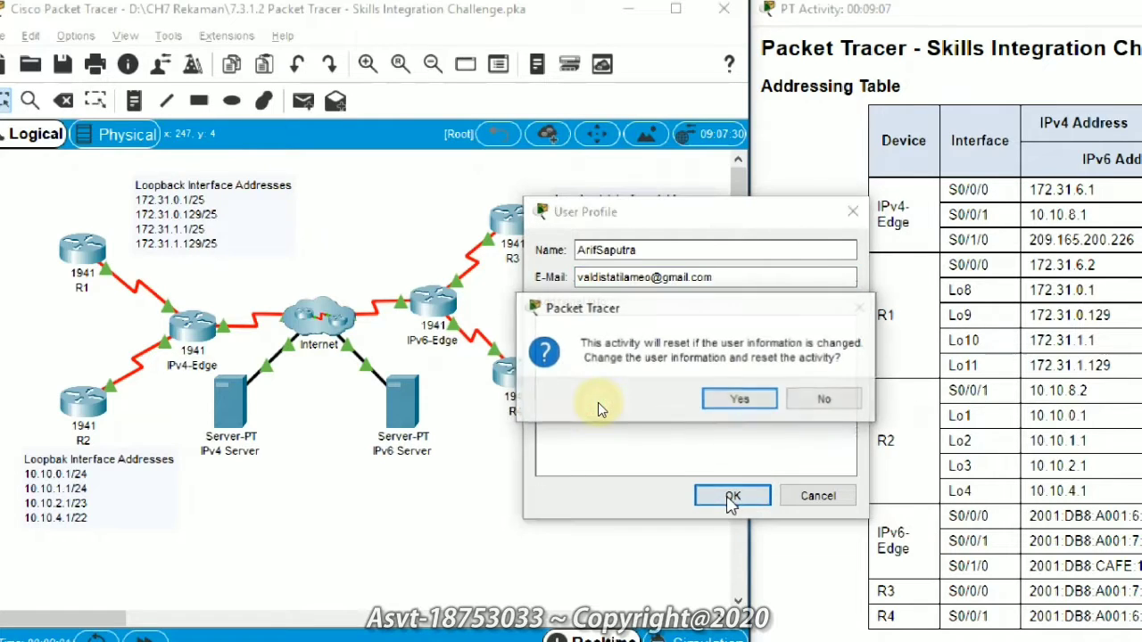
{"action": "left_click", "coordinate": [739, 399]}
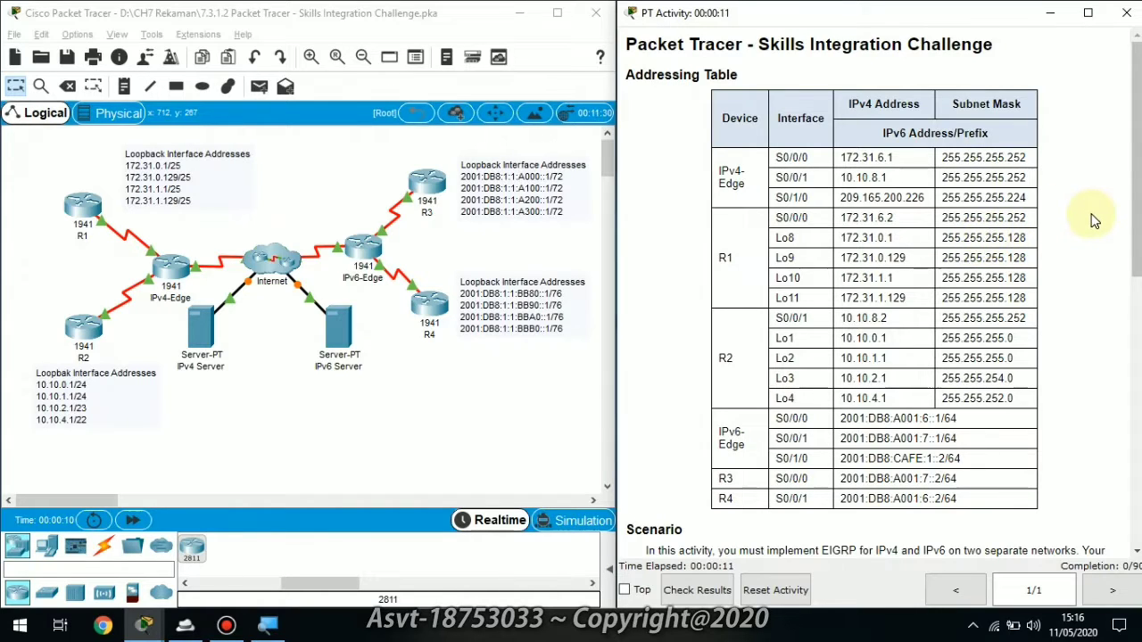
Step: Read the Scenario and Requirements sections of the activity instructions
{"action": "left_click_drag", "start_coordinate": [1126, 188], "coordinate": [1122, 375]}
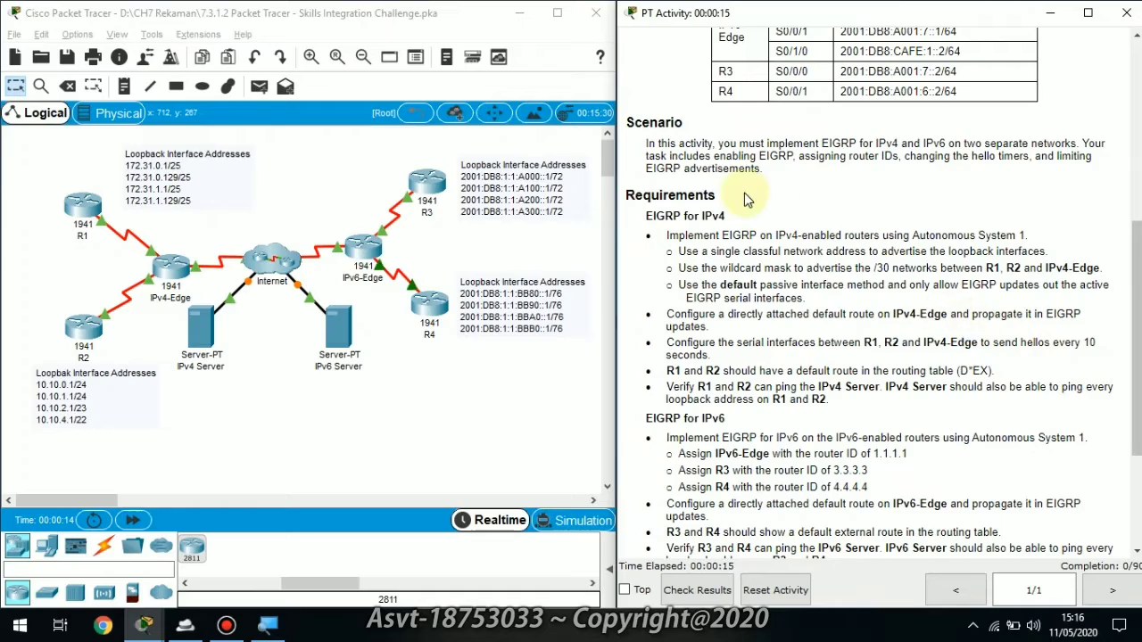
{"action": "left_click_drag", "start_coordinate": [684, 123], "coordinate": [629, 122]}
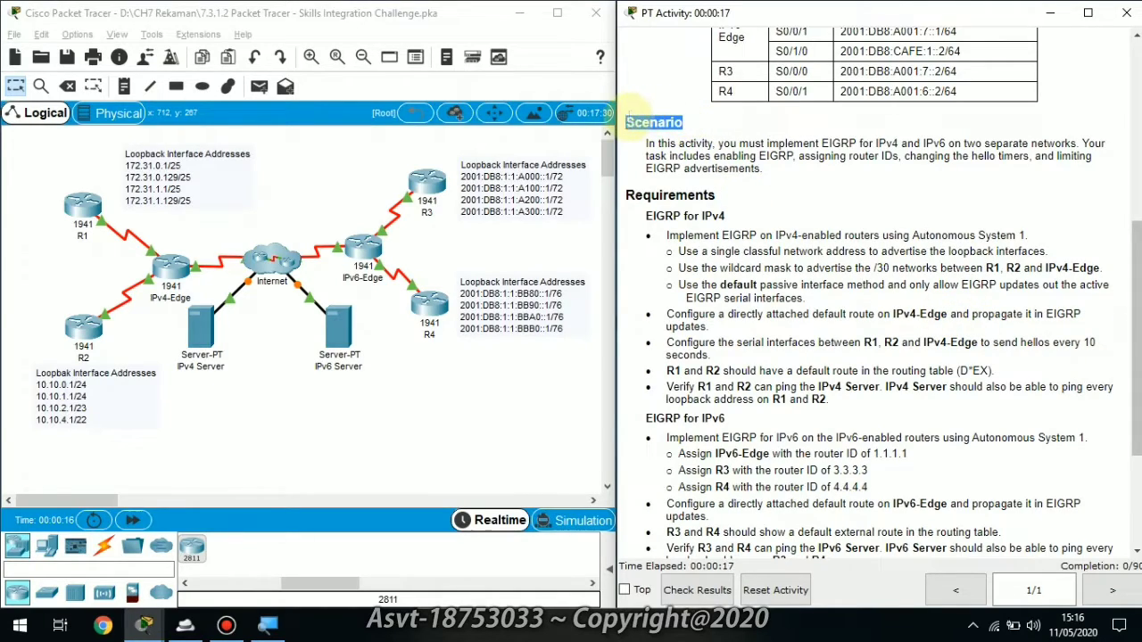
{"action": "left_click", "coordinate": [635, 146]}
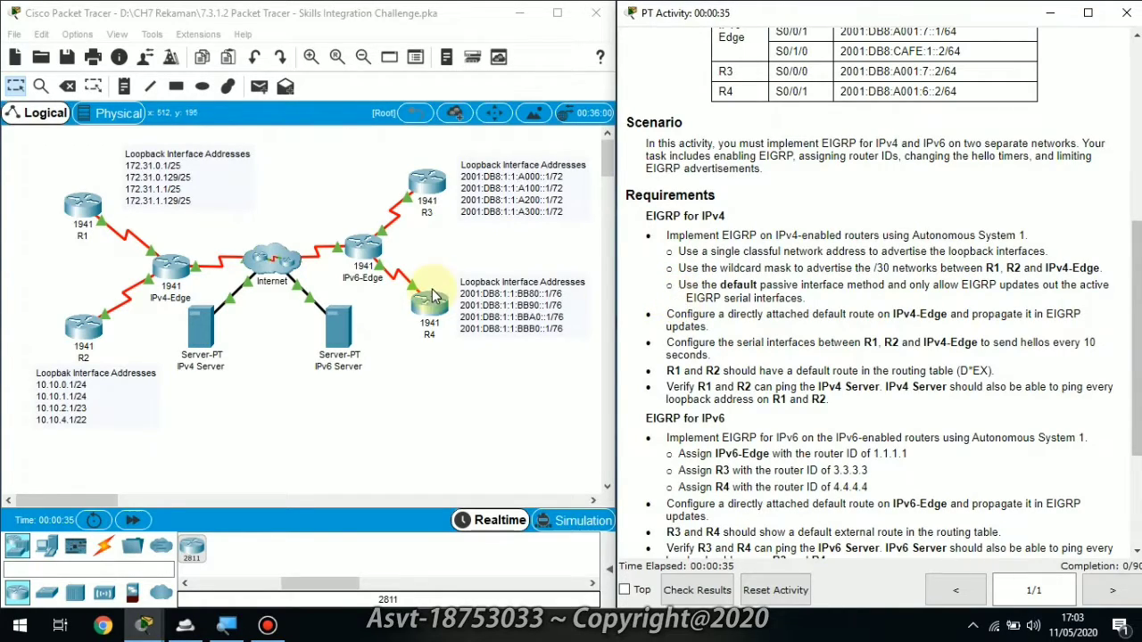
Step: Open router R1's command line and enter global configuration mode with enable and configure terminal
{"action": "left_click", "coordinate": [89, 214]}
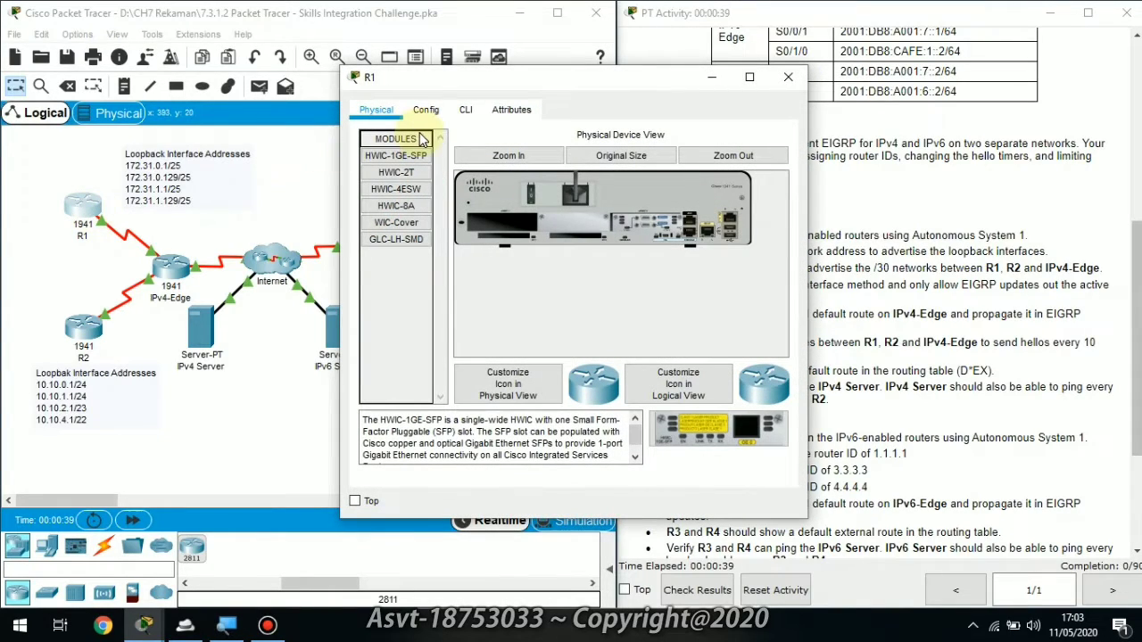
{"action": "left_click", "coordinate": [466, 109]}
{"action": "left_click", "coordinate": [464, 433]}
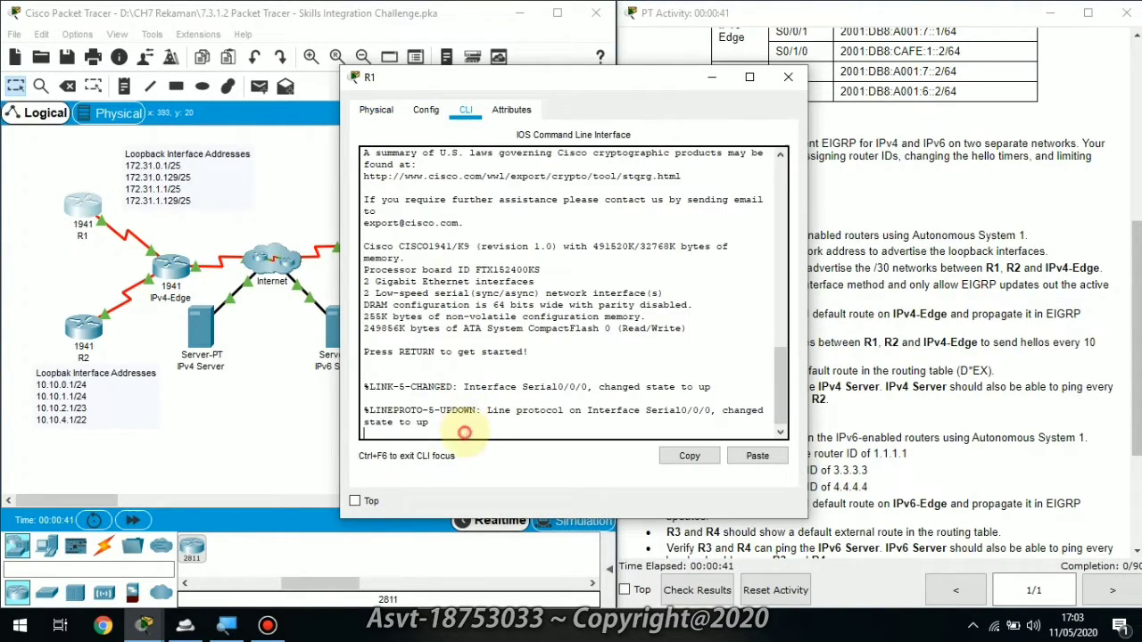
{"action": "key", "text": "Return"}
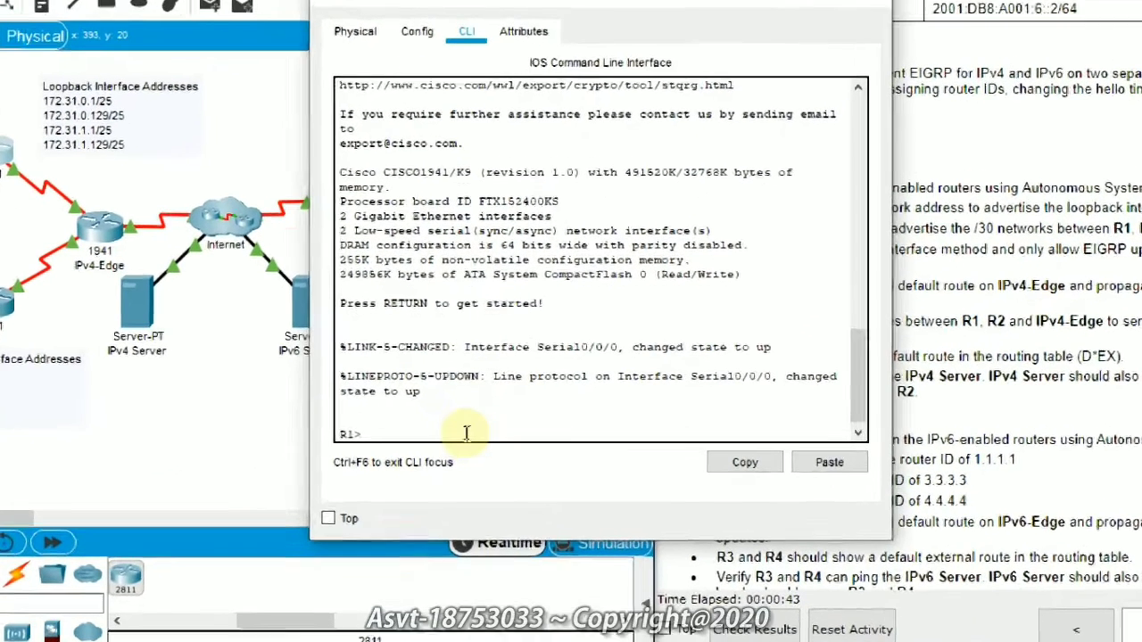
{"action": "type", "text": "en"}
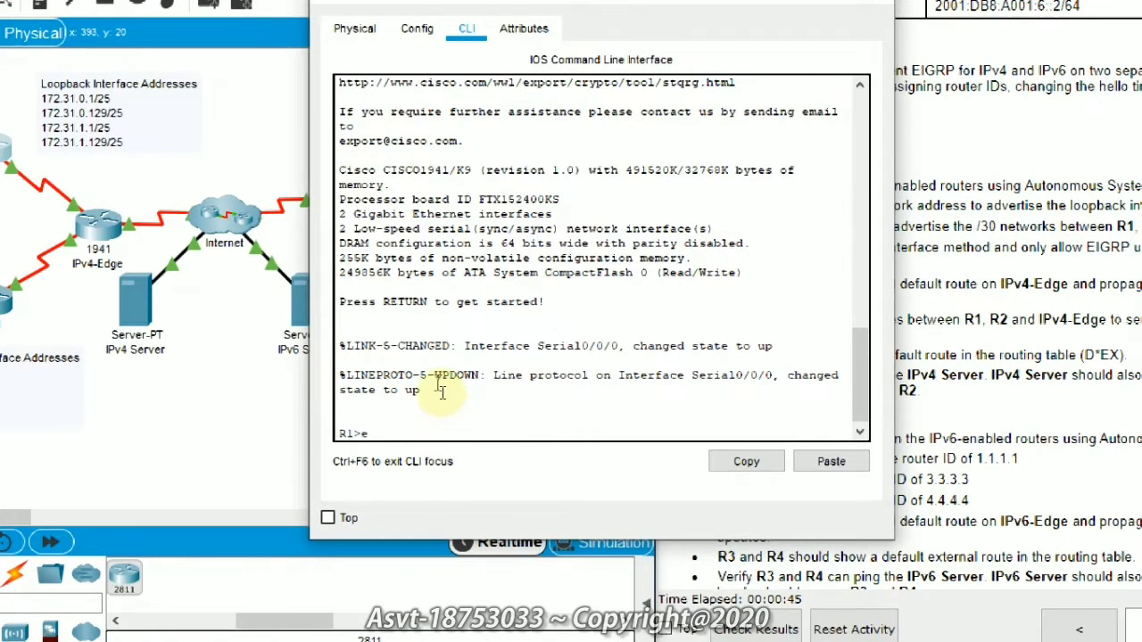
{"action": "key", "text": "Tab"}
{"action": "key", "text": "Return"}
{"action": "type", "text": "conf"}
{"action": "key", "text": "Tab"}
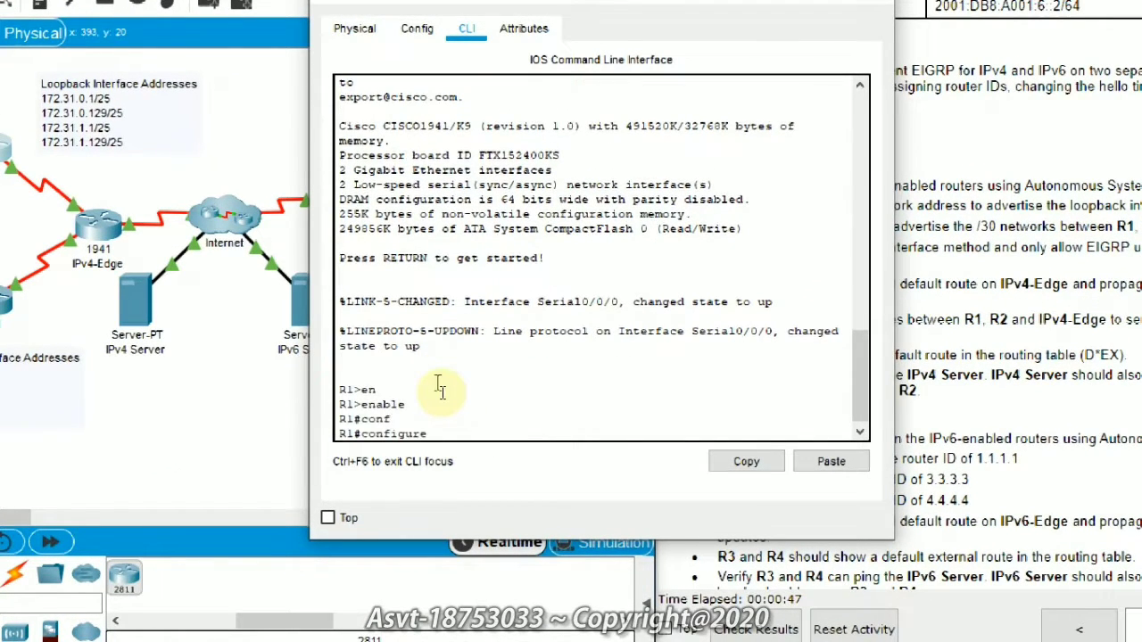
{"action": "type", "text": "t"}
{"action": "key", "text": "Tab"}
{"action": "key", "text": "Return"}
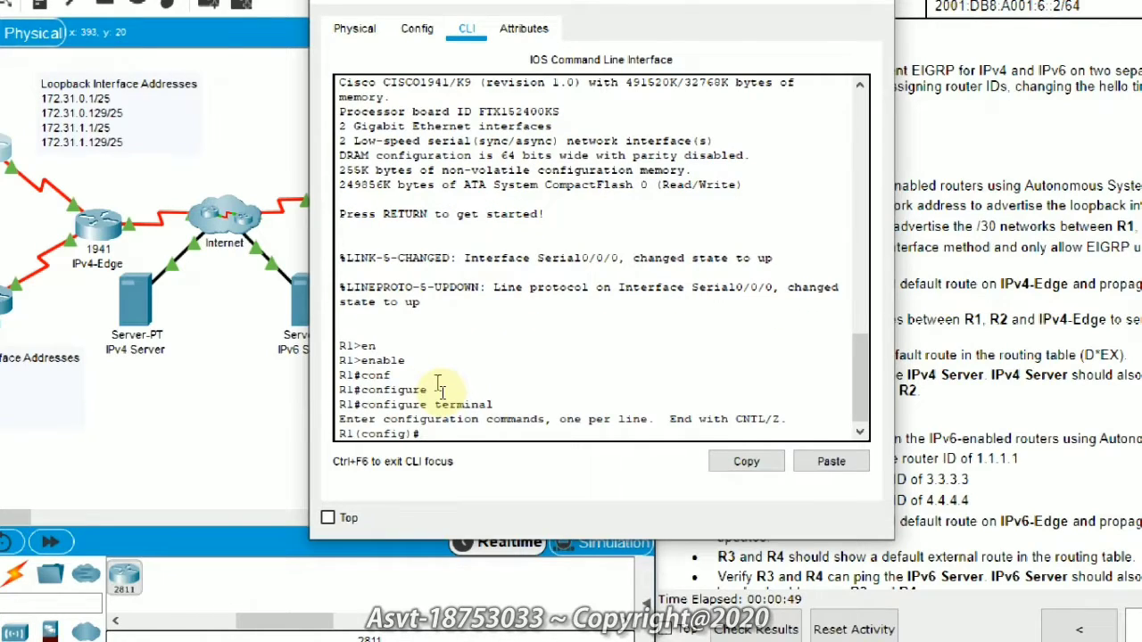
Step: Start EIGRP for IPv4 on R1 with autonomous system 1
{"action": "type", "text": "rou"}
{"action": "key", "text": "Tab"}
{"action": "type", "text": "ei"}
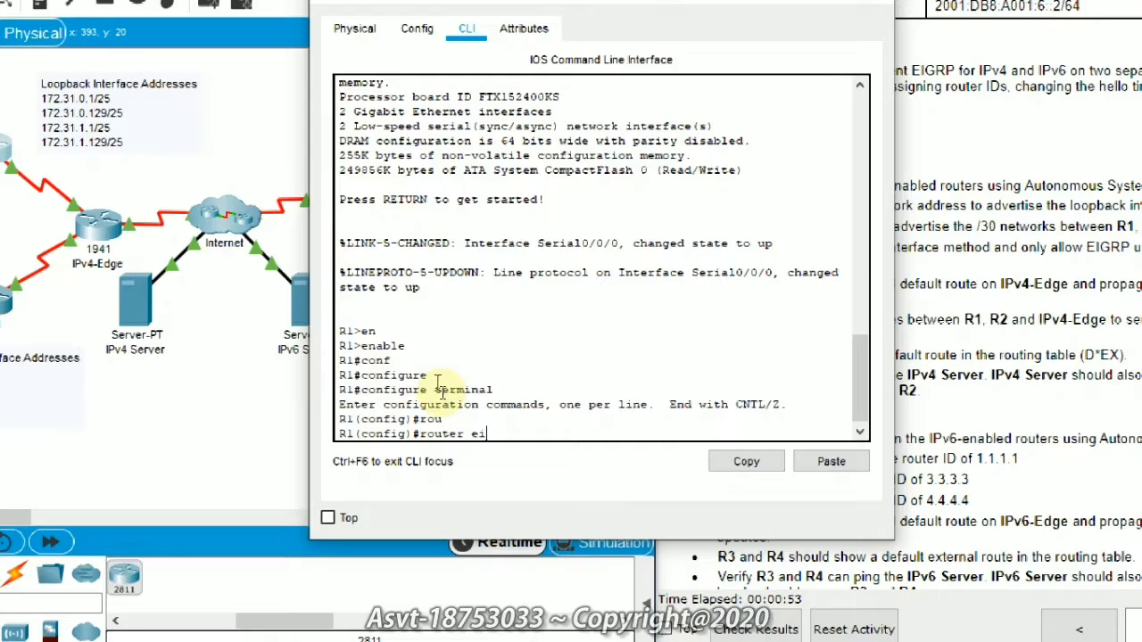
{"action": "key", "text": "Tab"}
{"action": "type", "text": "1"}
{"action": "key", "text": "Return"}
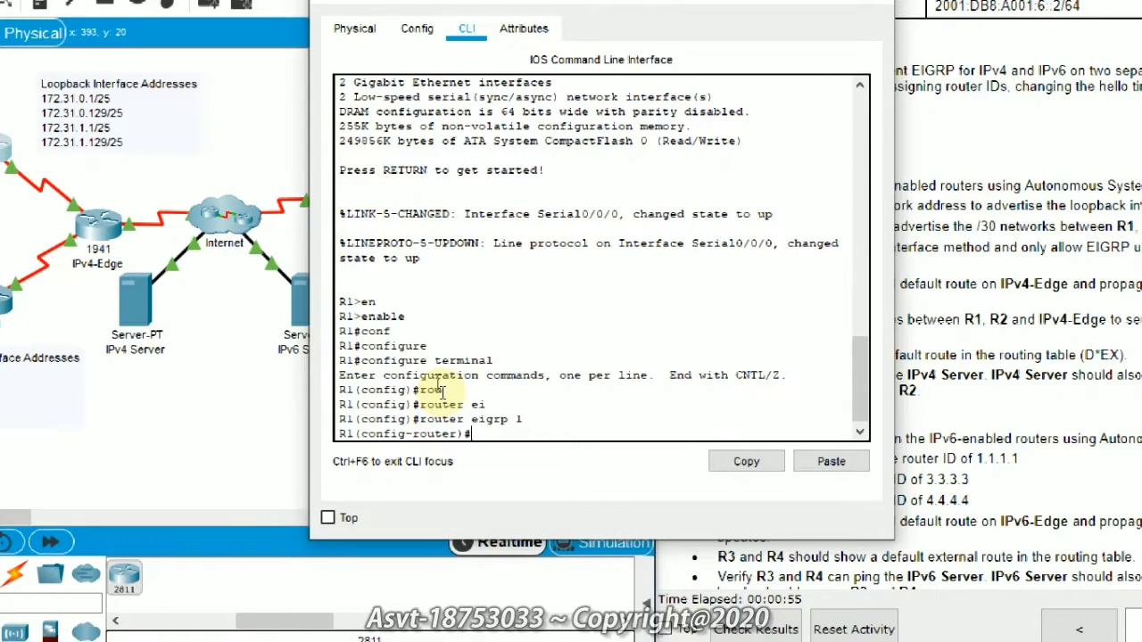
Step: Make all R1 interfaces passive by default in EIGRP with passive-interface default
{"action": "type", "text": "pas"}
{"action": "key", "text": "Tab"}
{"action": "type", "text": "de"}
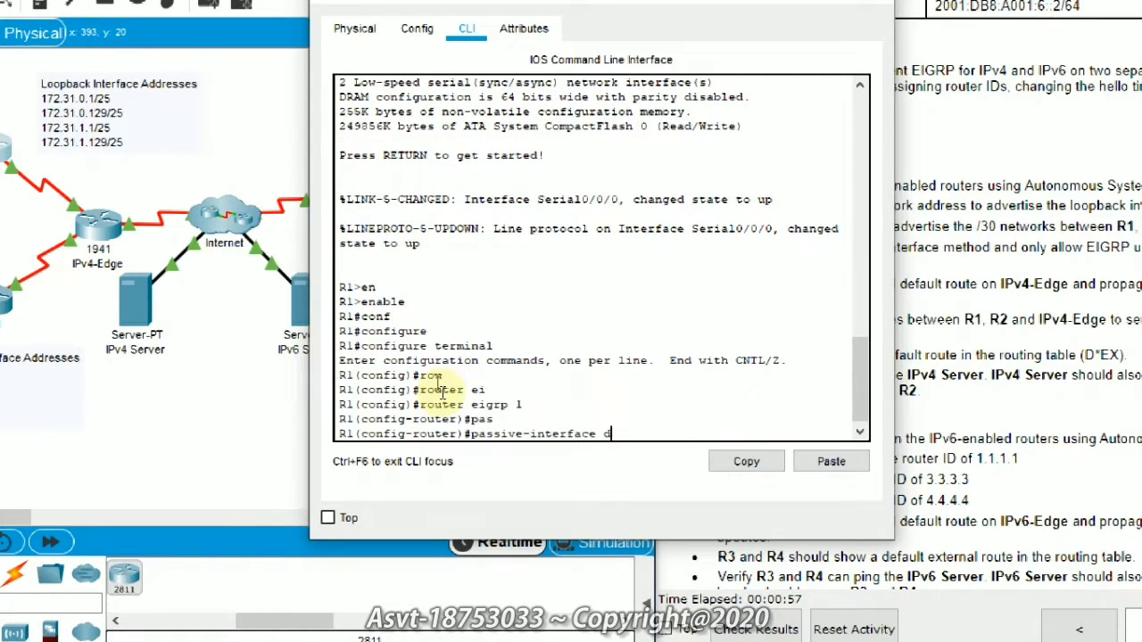
{"action": "key", "text": "Tab"}
{"action": "key", "text": "Return"}
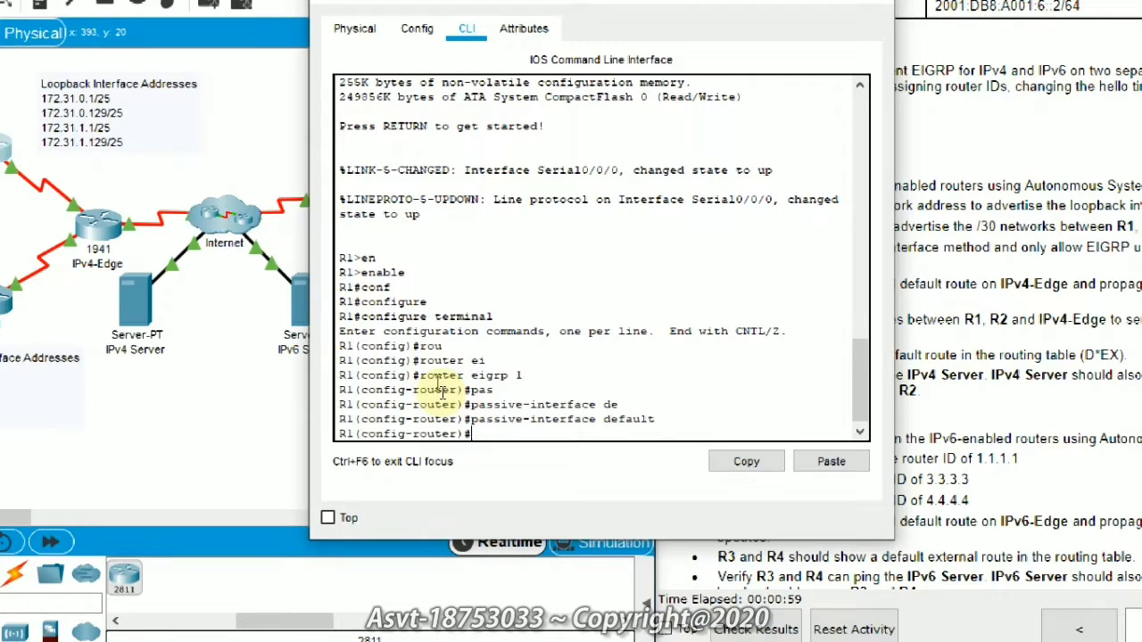
Step: Allow EIGRP updates out of R1's serial 0/0/0 with no passive-interface
{"action": "type", "text": "no pas"}
{"action": "key", "text": "Tab"}
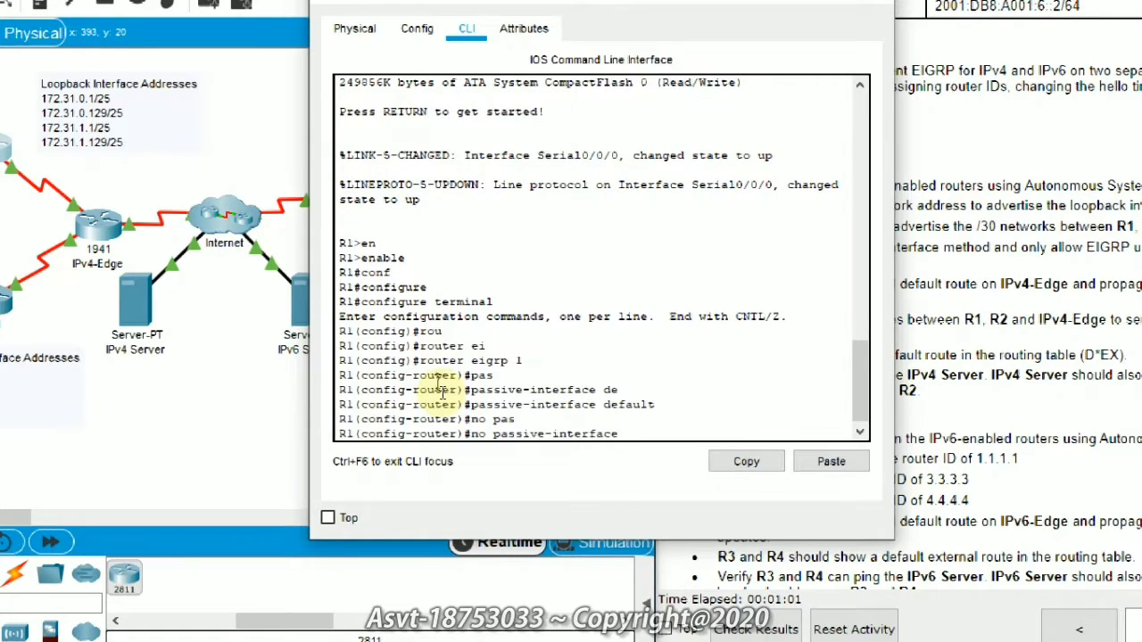
{"action": "type", "text": "ser"}
{"action": "key", "text": "Tab"}
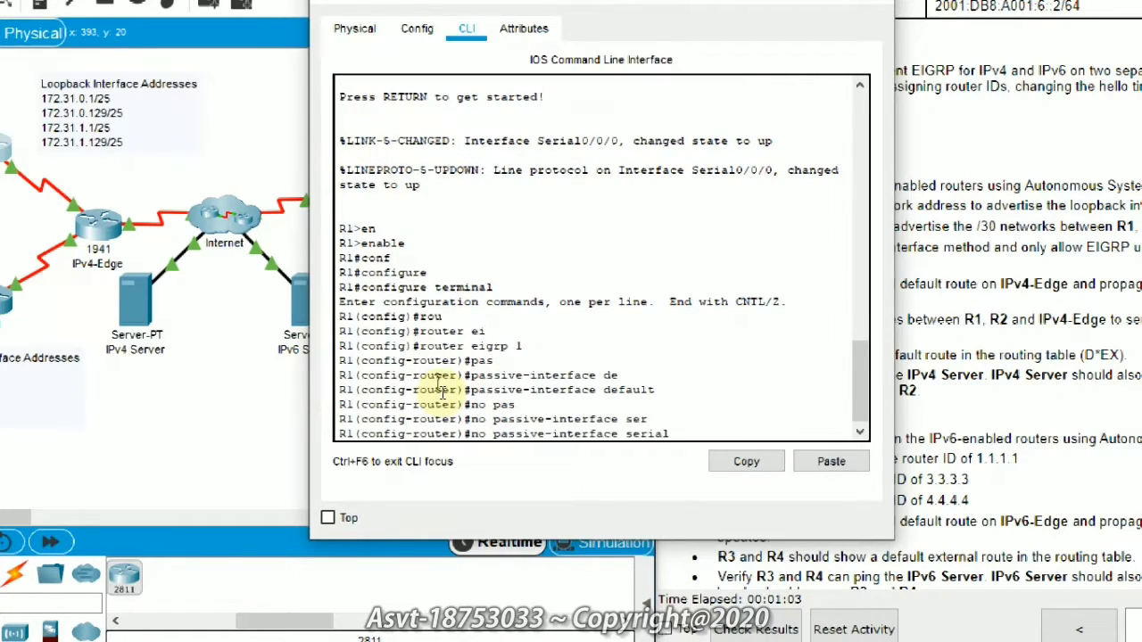
{"action": "type", "text": "0/0/0"}
{"action": "key", "text": "Return"}
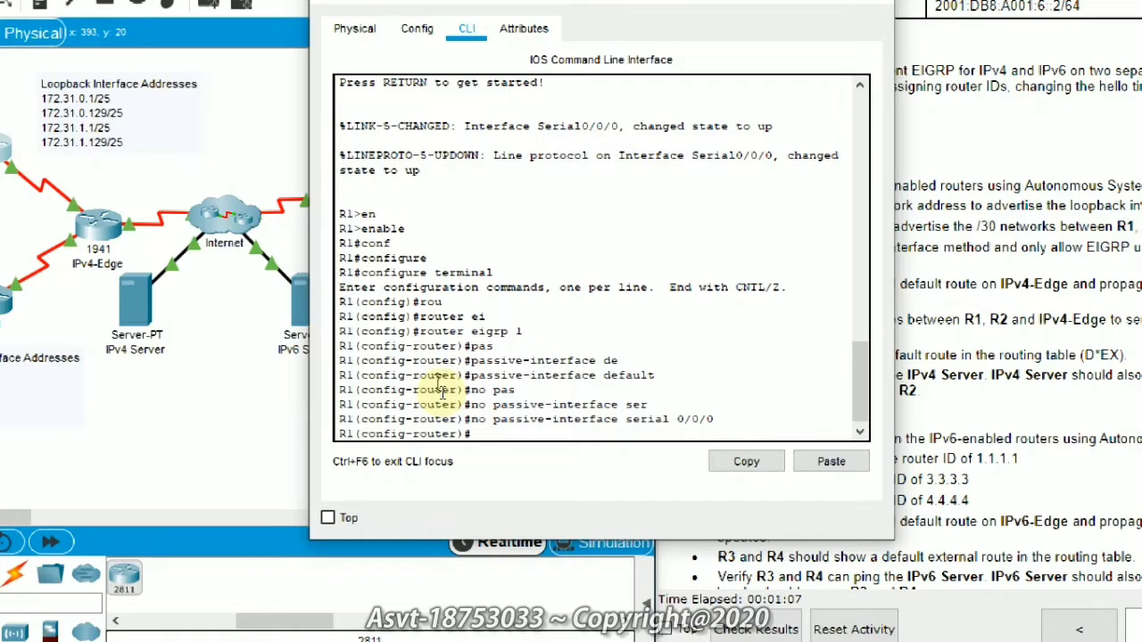
Step: Advertise the classful network 172.31.0.0 in R1's EIGRP process
{"action": "type", "text": "ne"}
{"action": "type", "text": "t"}
{"action": "key", "text": "Tab"}
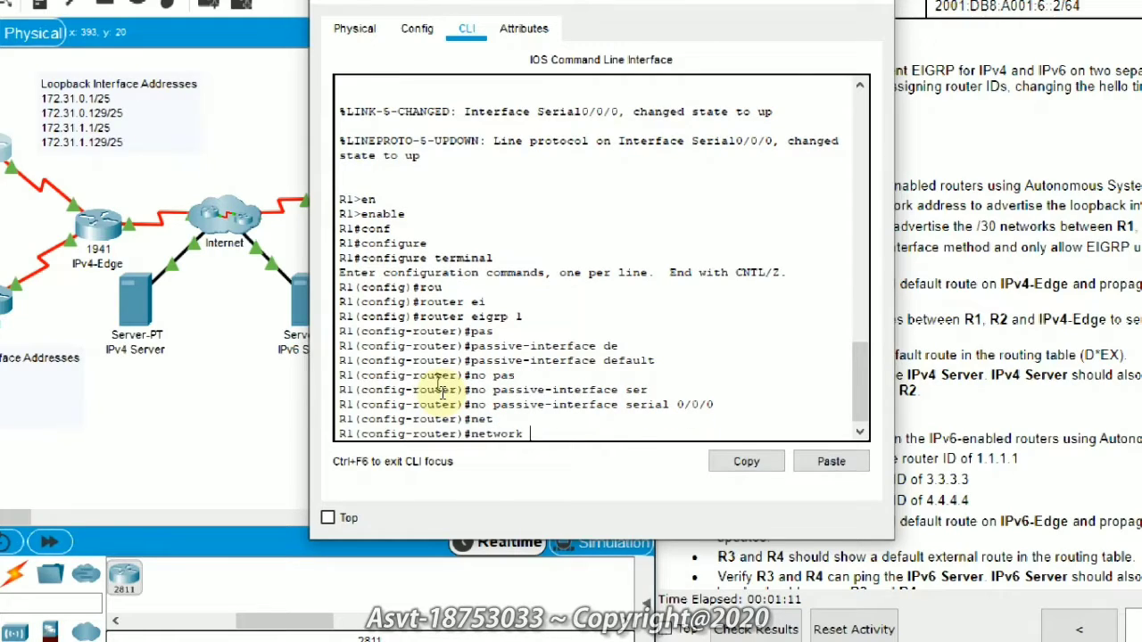
{"action": "type", "text": "172.31.0"}
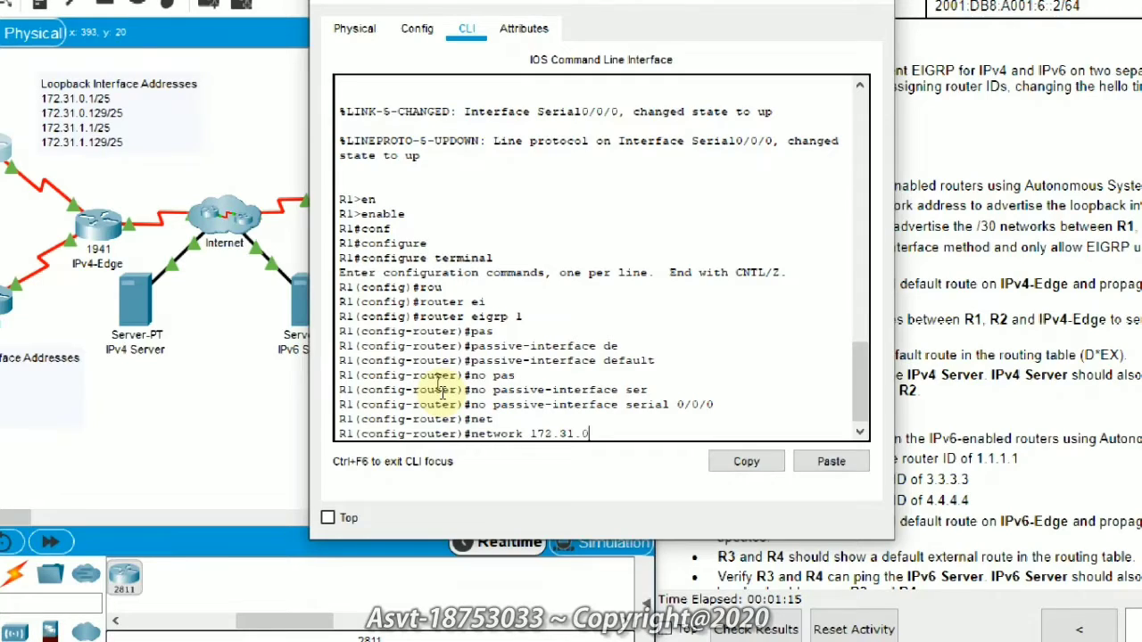
{"action": "type", "text": ".0"}
{"action": "key", "text": "Return"}
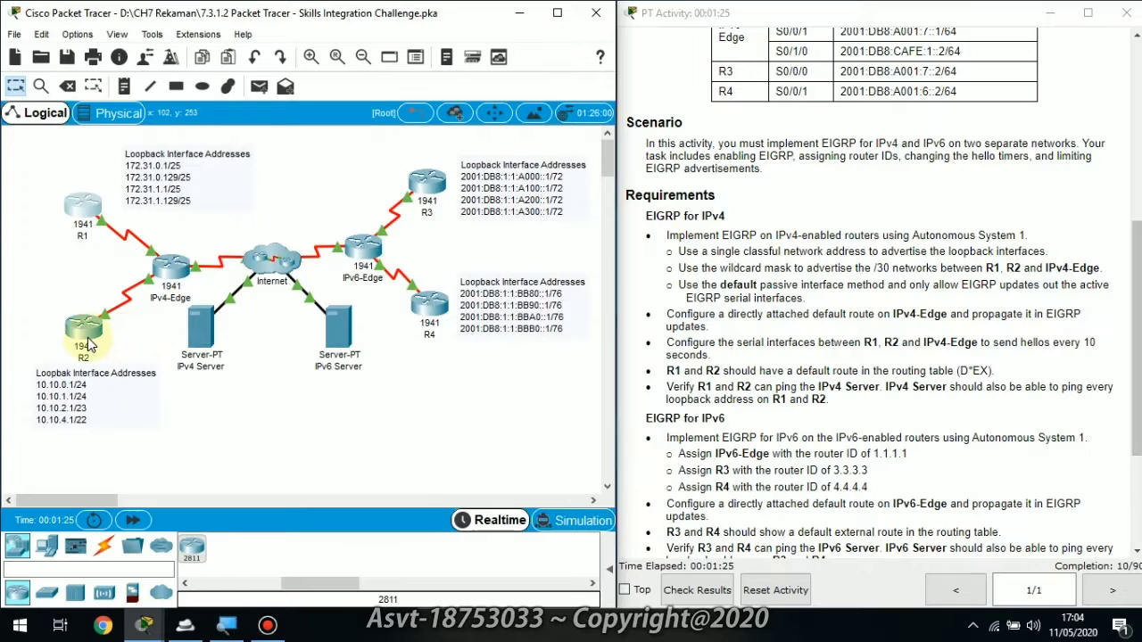
Step: Open router R2's command line and enter global configuration mode with enable and configure terminal
{"action": "left_click", "coordinate": [89, 345]}
{"action": "left_click", "coordinate": [466, 109]}
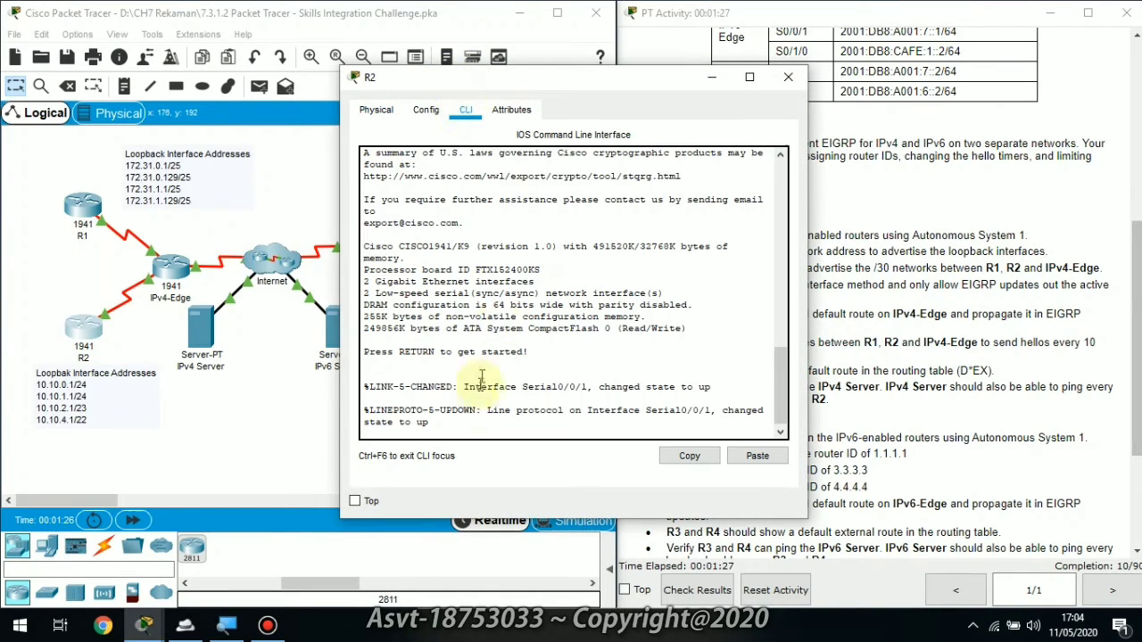
{"action": "key", "text": "Return"}
{"action": "key", "text": "Return"}
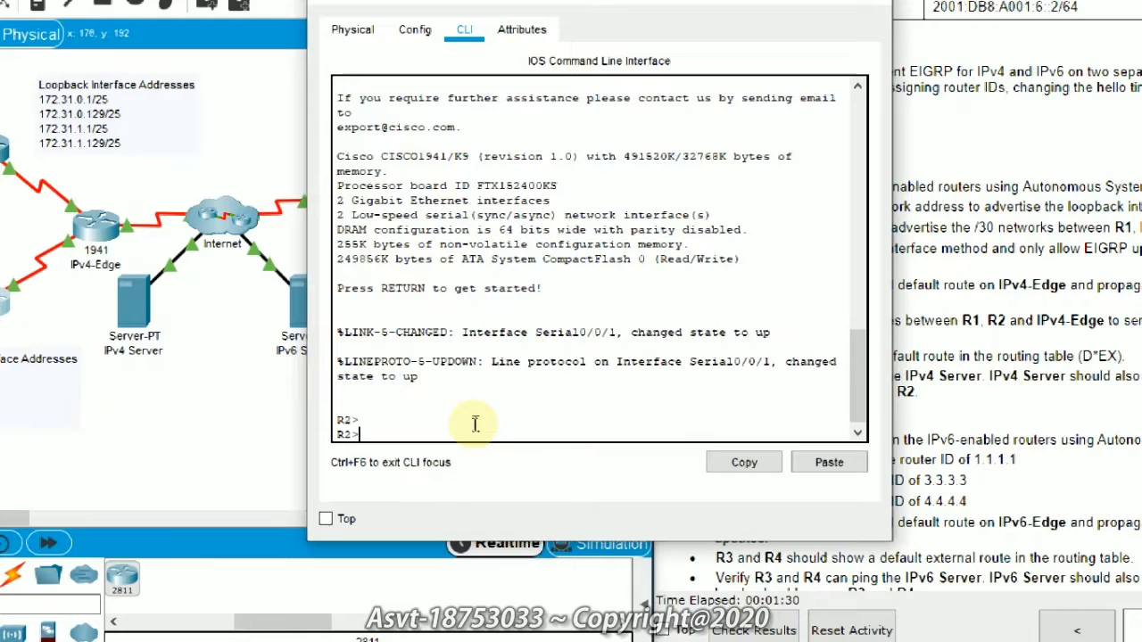
{"action": "type", "text": "en"}
{"action": "key", "text": "Tab"}
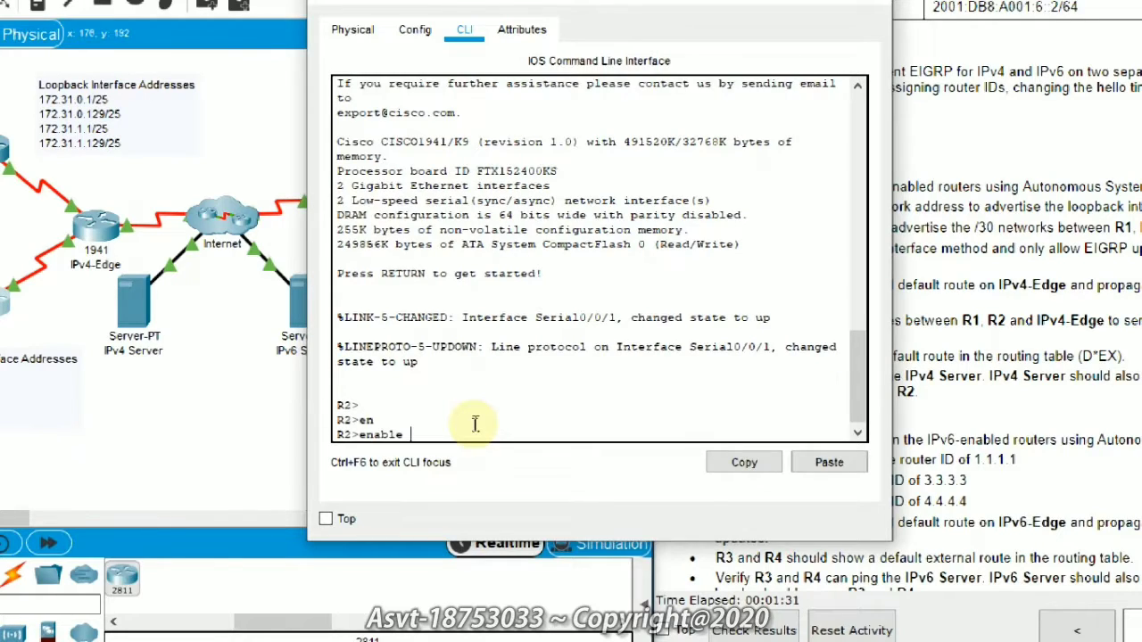
{"action": "key", "text": "Return"}
{"action": "type", "text": "conf"}
{"action": "key", "text": "Tab"}
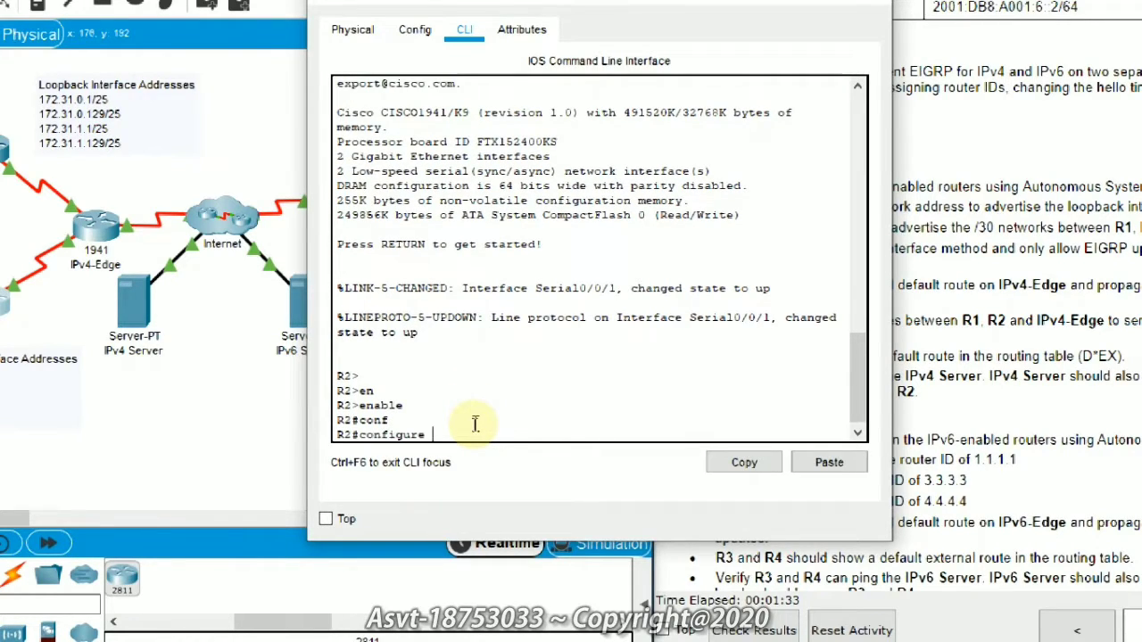
{"action": "type", "text": "t"}
{"action": "key", "text": "Tab"}
{"action": "key", "text": "Return"}
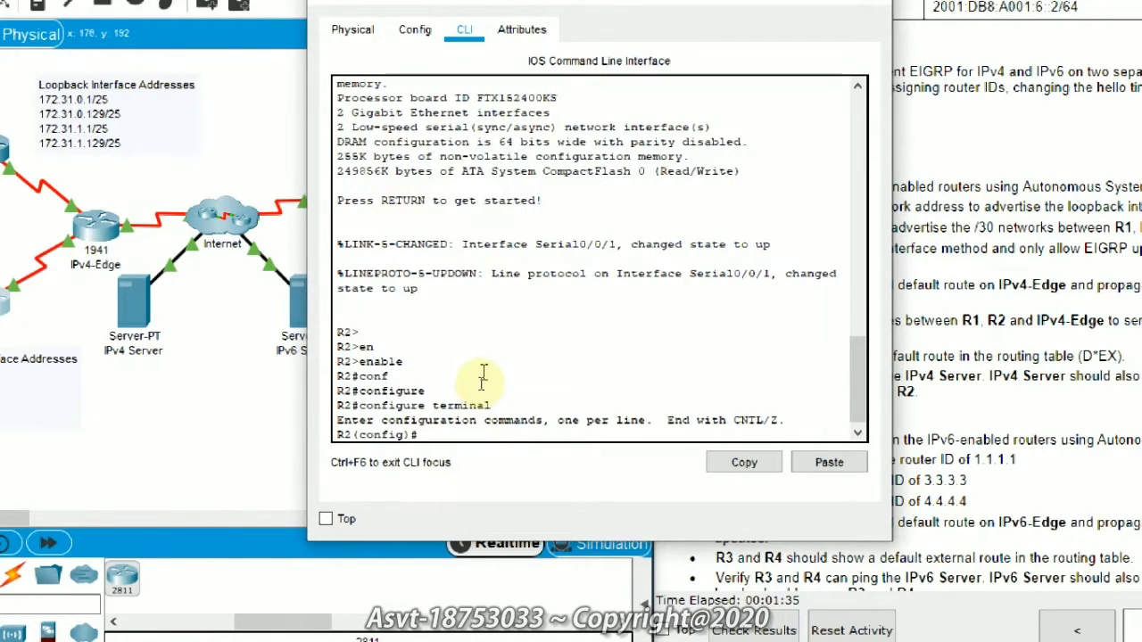
Step: Start EIGRP for IPv4 on R2 with autonomous system 1
{"action": "type", "text": "rout"}
{"action": "key", "text": "Tab"}
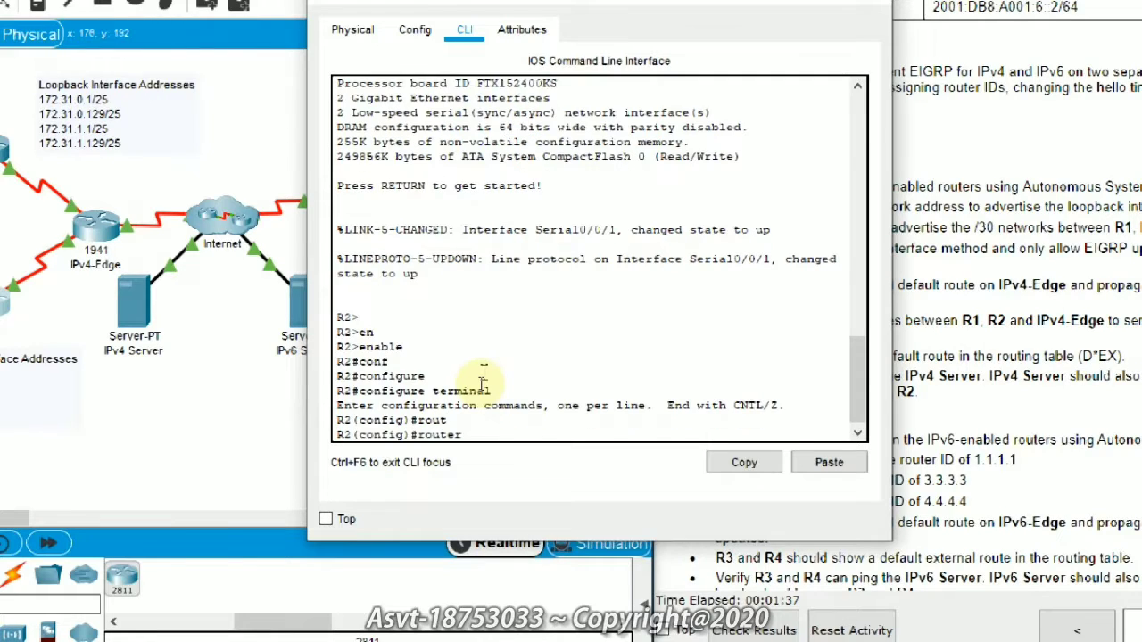
{"action": "type", "text": "ei"}
{"action": "key", "text": "Tab"}
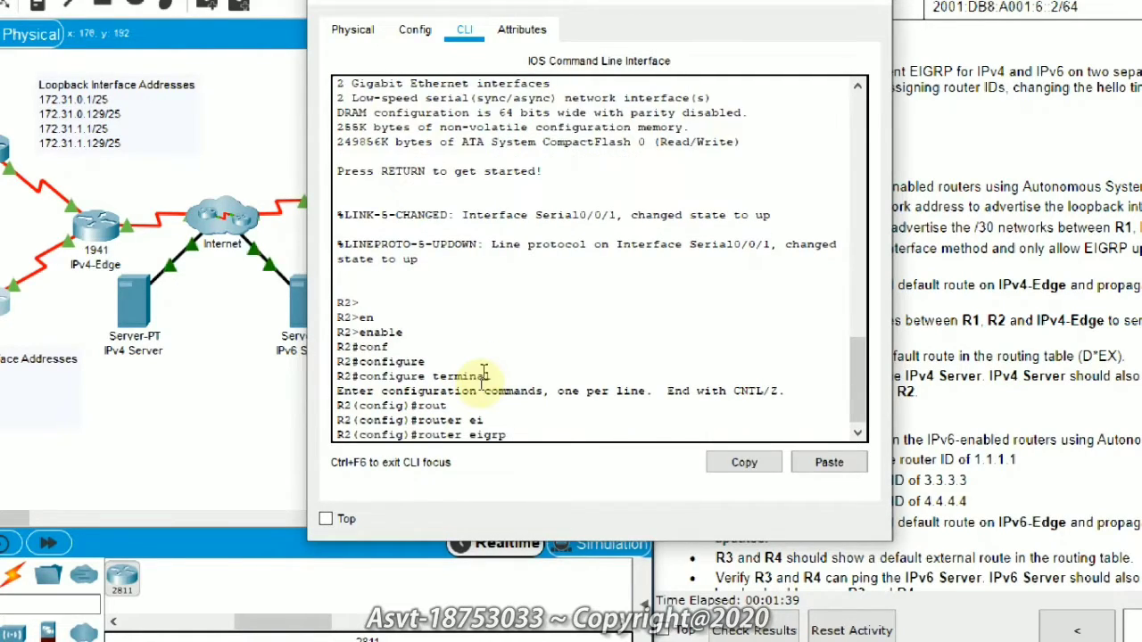
{"action": "type", "text": "1"}
{"action": "key", "text": "Return"}
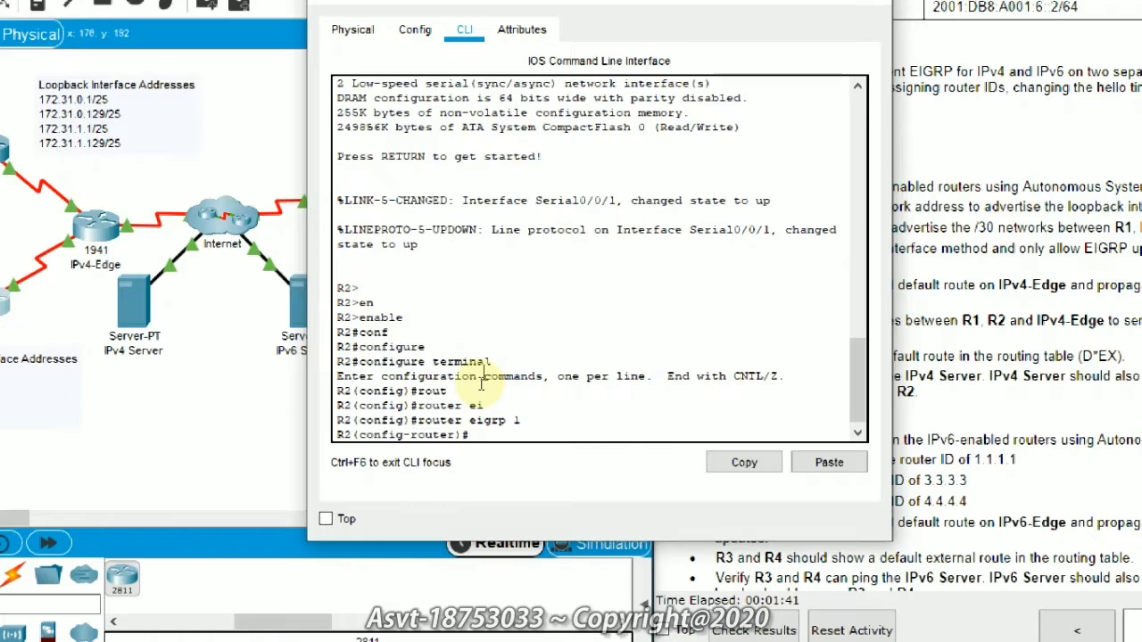
Step: Make all of R2's interfaces passive in EIGRP with passive-interface default
{"action": "type", "text": "pas"}
{"action": "key", "text": "Tab"}
{"action": "type", "text": "de"}
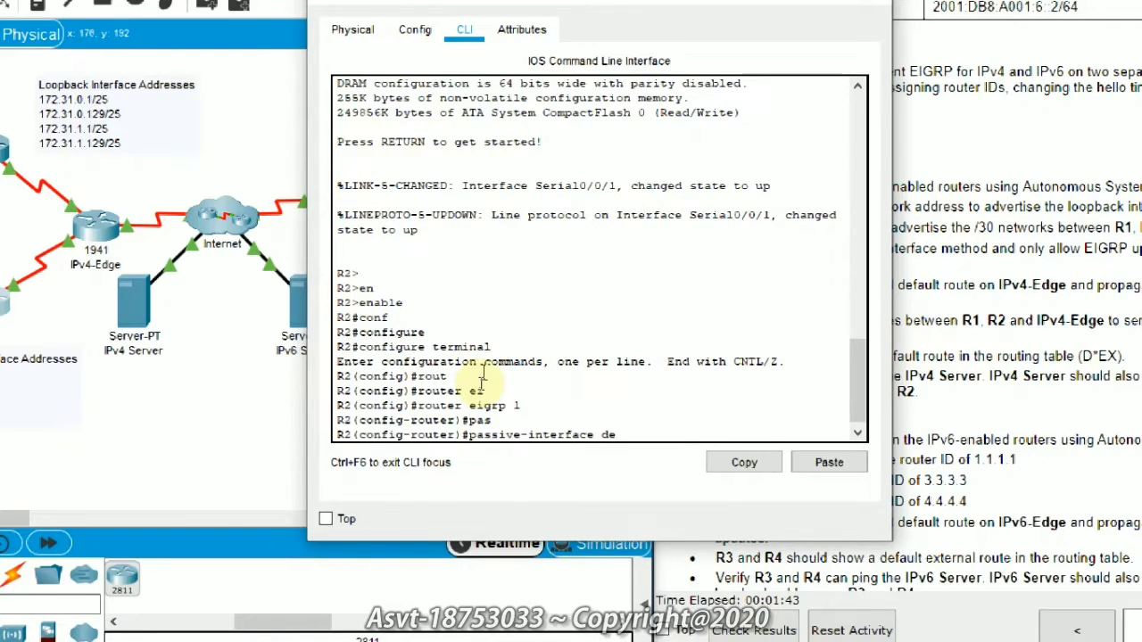
{"action": "key", "text": "Tab"}
{"action": "key", "text": "Return"}
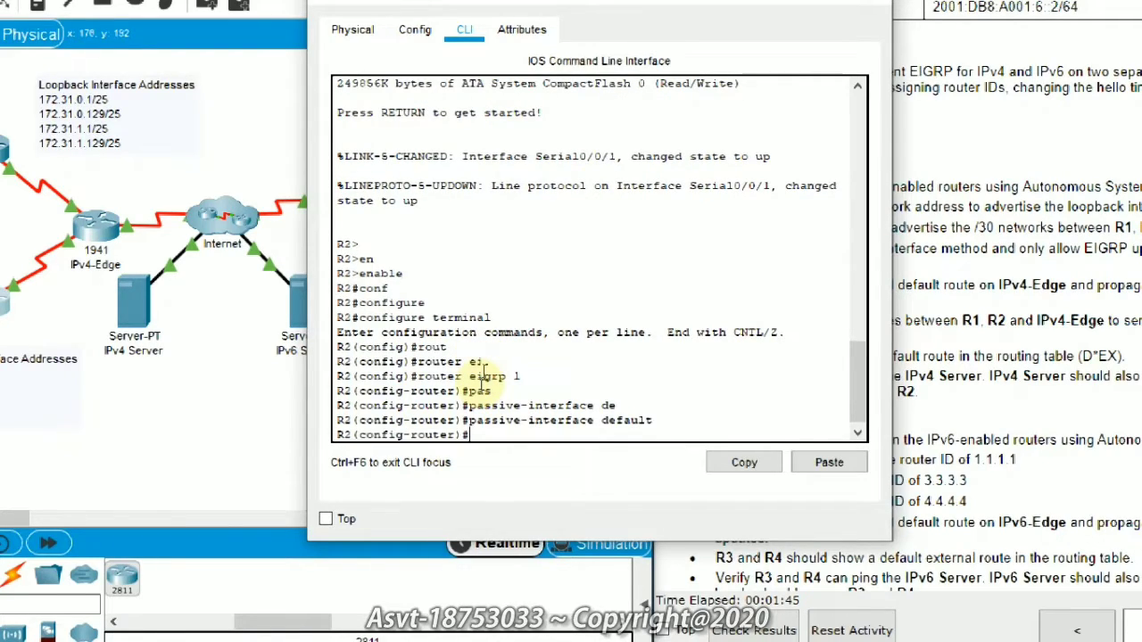
Step: Allow EIGRP updates out of R2's serial 0/0/1 with no passive-interface
{"action": "type", "text": "no pas"}
{"action": "key", "text": "Tab"}
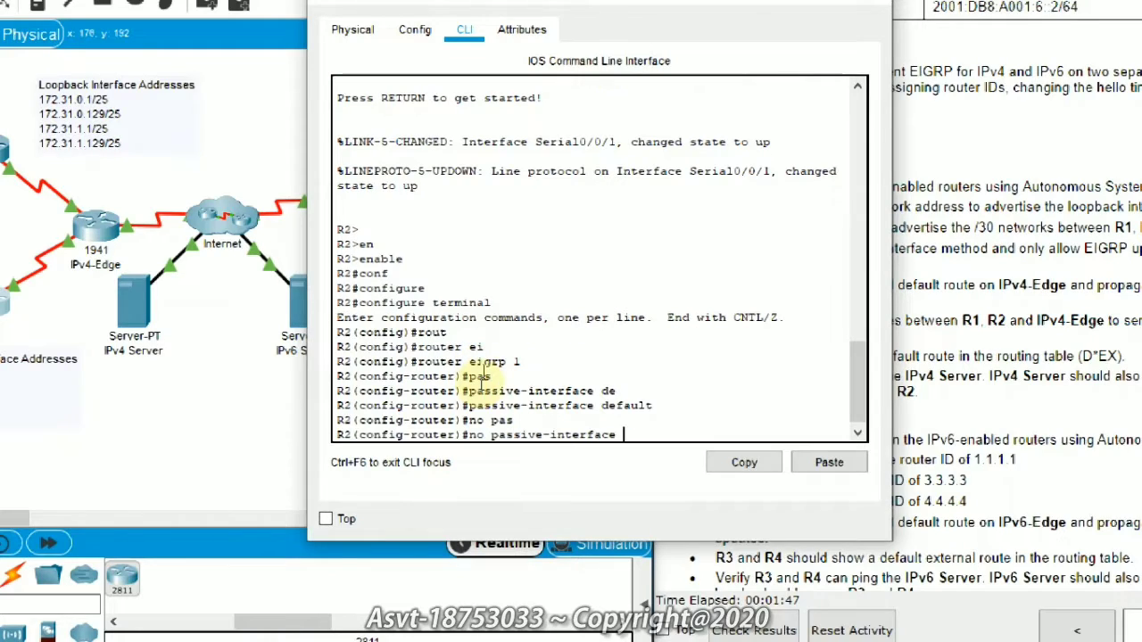
{"action": "type", "text": "al 0/0/1"}
{"action": "key", "text": "Return"}
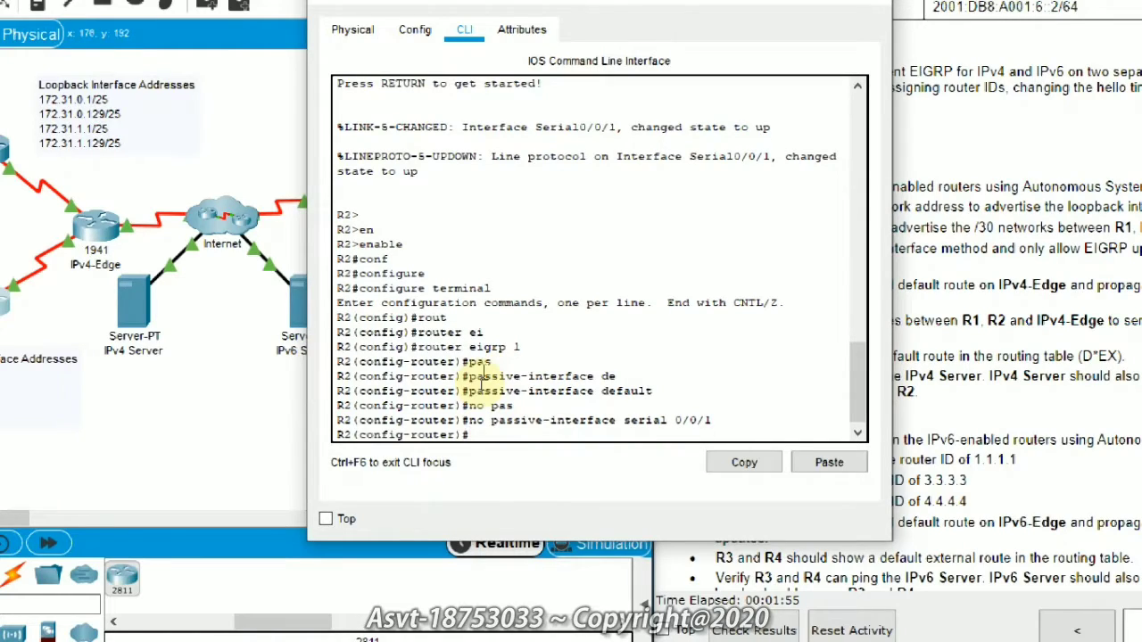
Step: Advertise the classful network 10.0.0.0 in R2's EIGRP process and put away R2's window
{"action": "type", "text": "net"}
{"action": "key", "text": "Tab"}
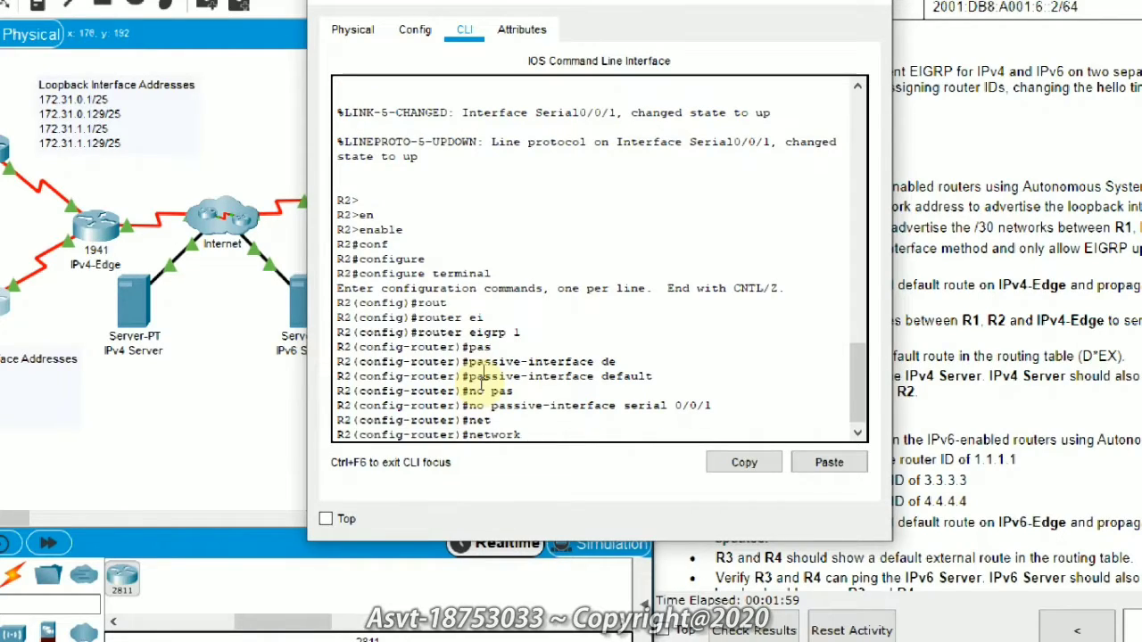
{"action": "type", "text": "10.0.0.0"}
{"action": "key", "text": "Return"}
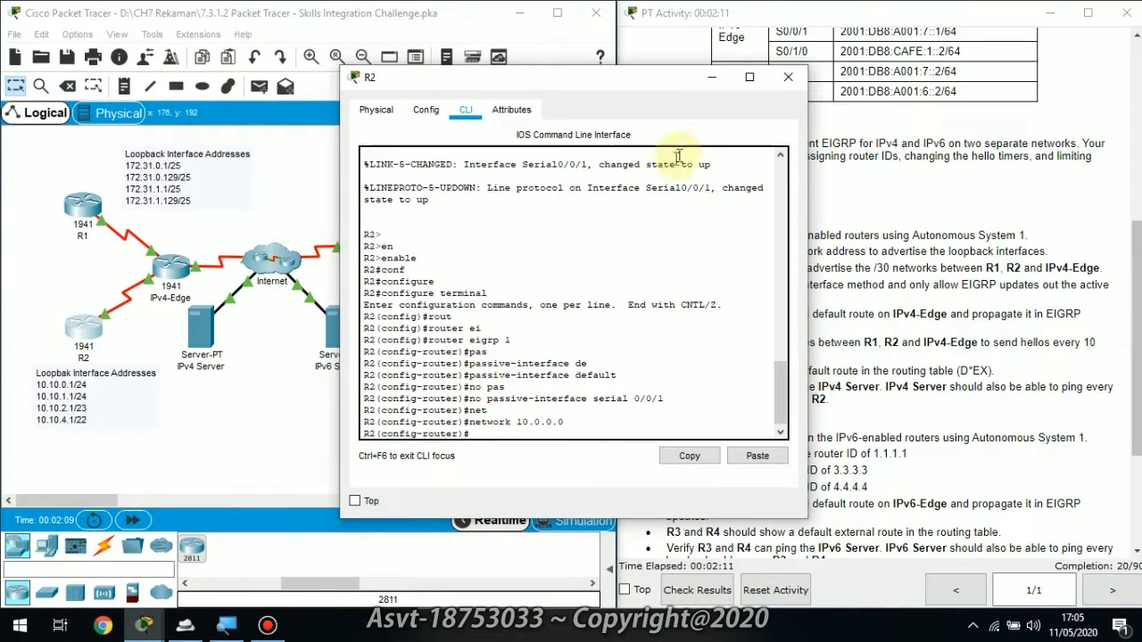
{"action": "left_click", "coordinate": [708, 78]}
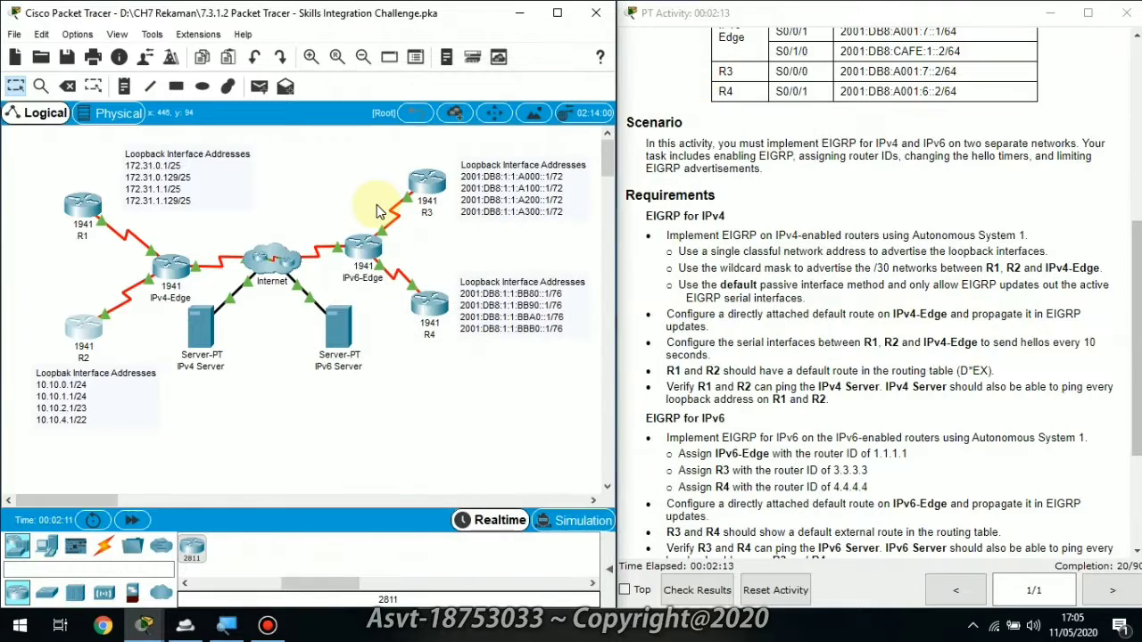
Step: Open the IPv4-Edge router's command line and bring up its prompt
{"action": "left_click", "coordinate": [175, 269]}
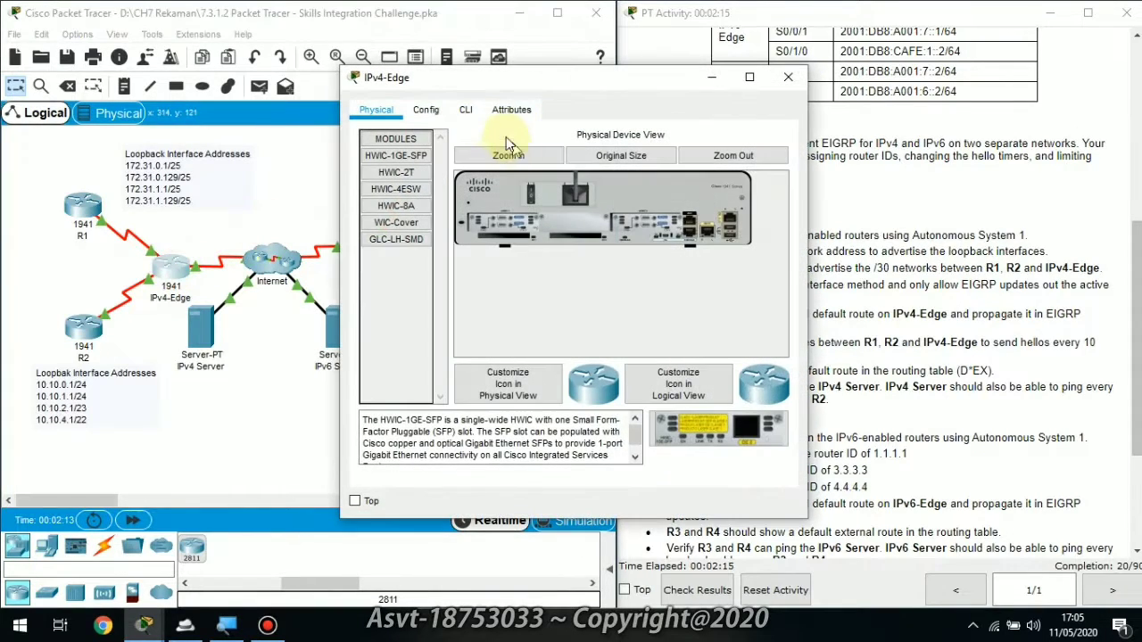
{"action": "left_click", "coordinate": [466, 108]}
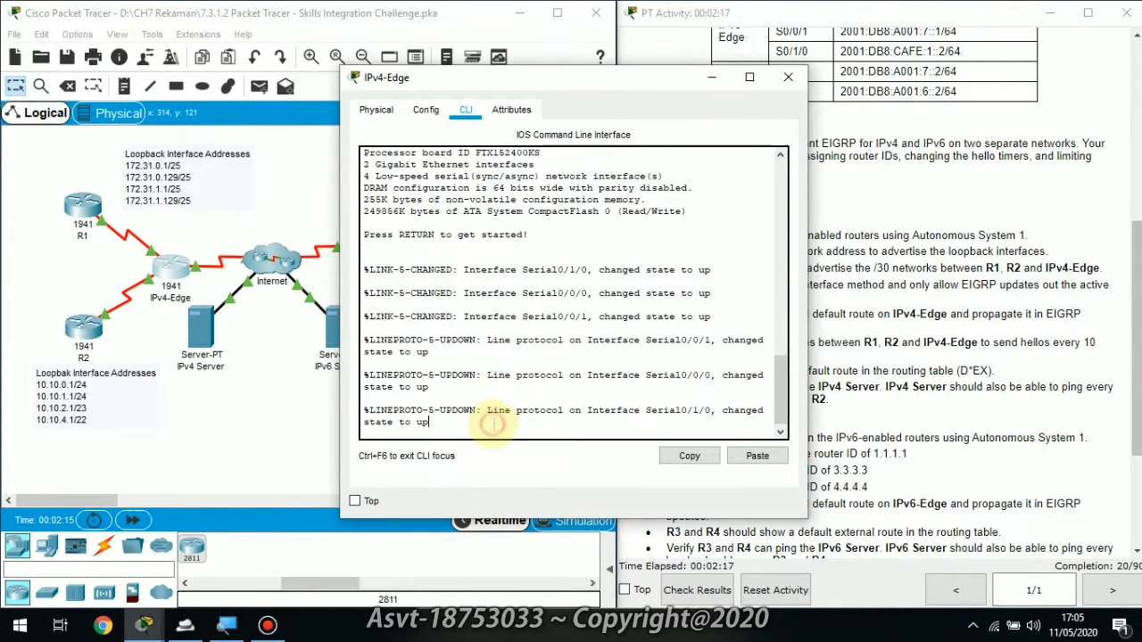
{"action": "key", "text": "Return"}
{"action": "key", "text": "Return"}
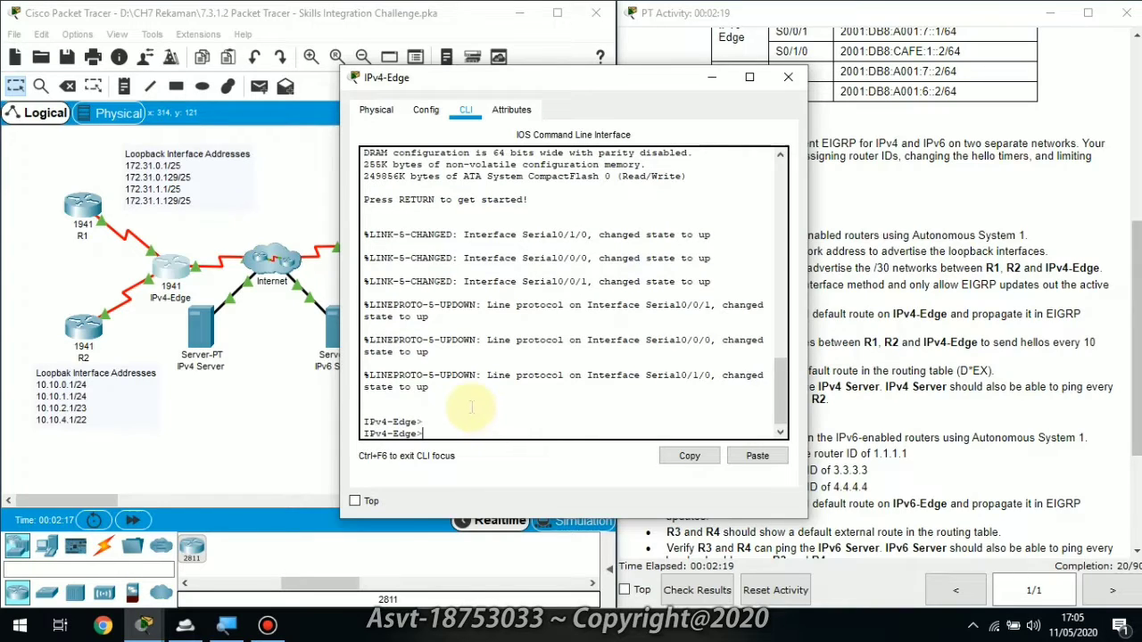
{"action": "left_click", "coordinate": [471, 408]}
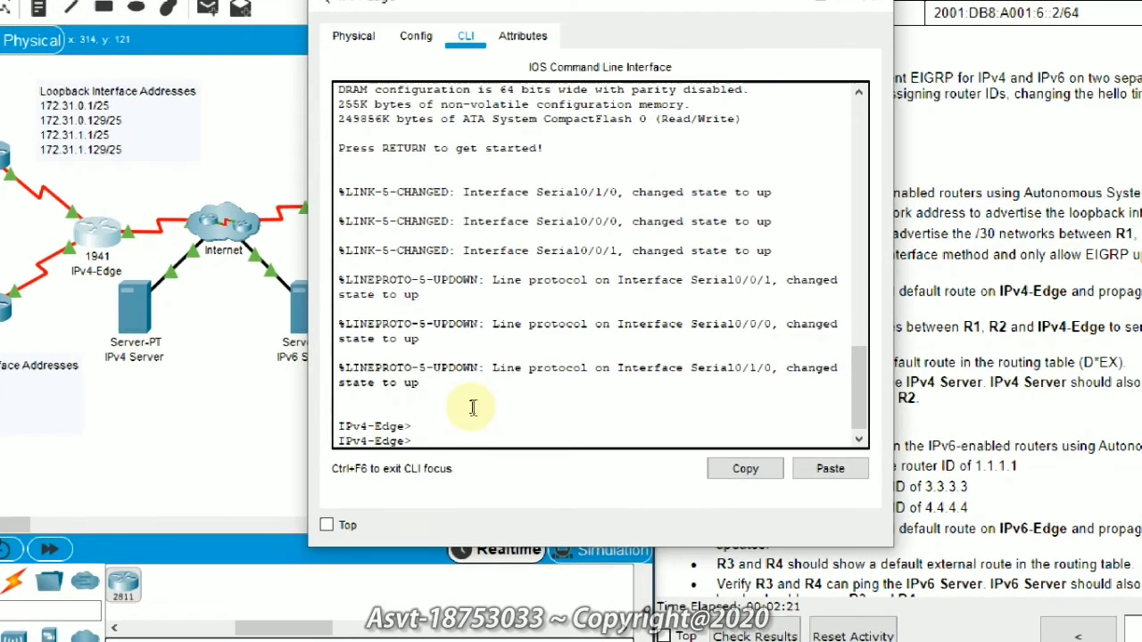
Step: Enter global configuration mode on IPv4-Edge with enable and configure terminal
{"action": "type", "text": "en"}
{"action": "key", "text": "Tab"}
{"action": "key", "text": "Return"}
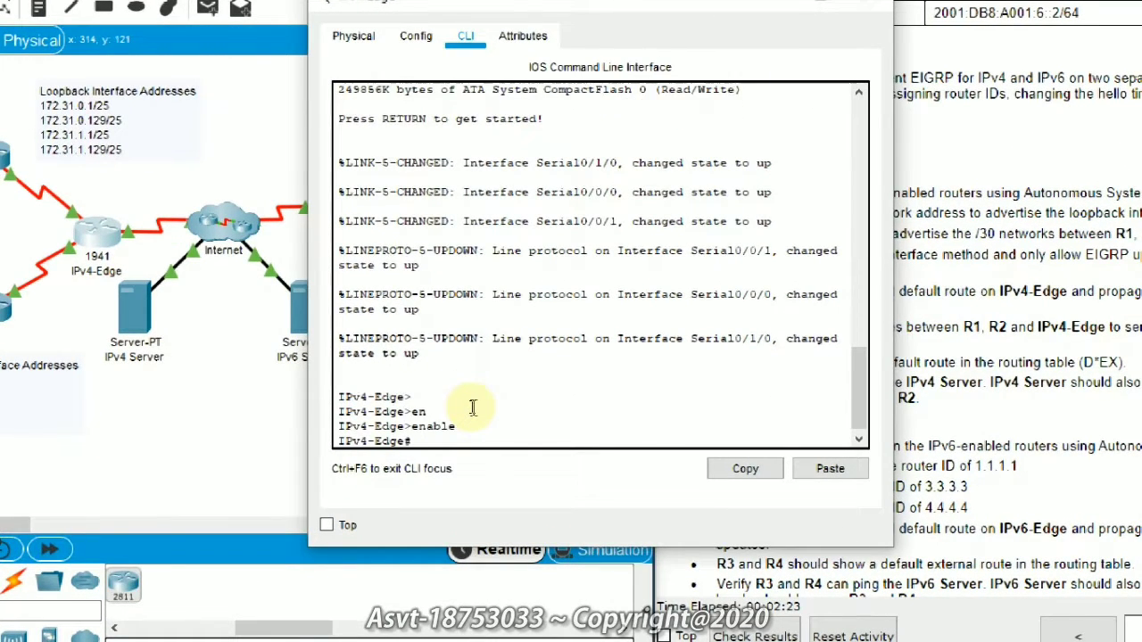
{"action": "type", "text": "conf"}
{"action": "key", "text": "Tab"}
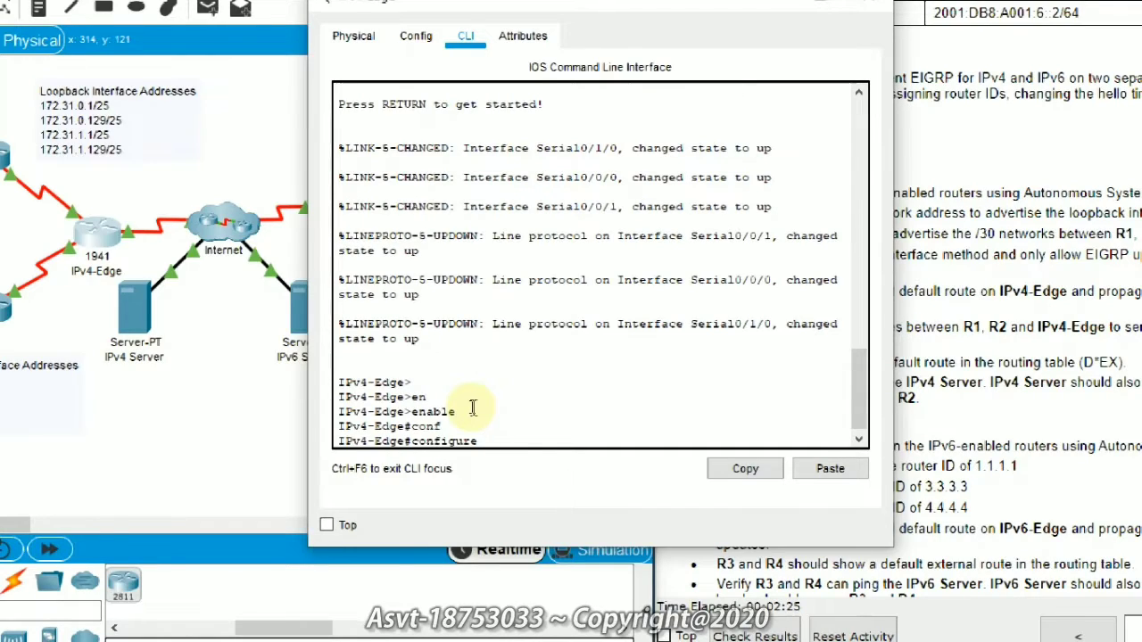
{"action": "type", "text": "t"}
{"action": "key", "text": "Tab"}
{"action": "key", "text": "Return"}
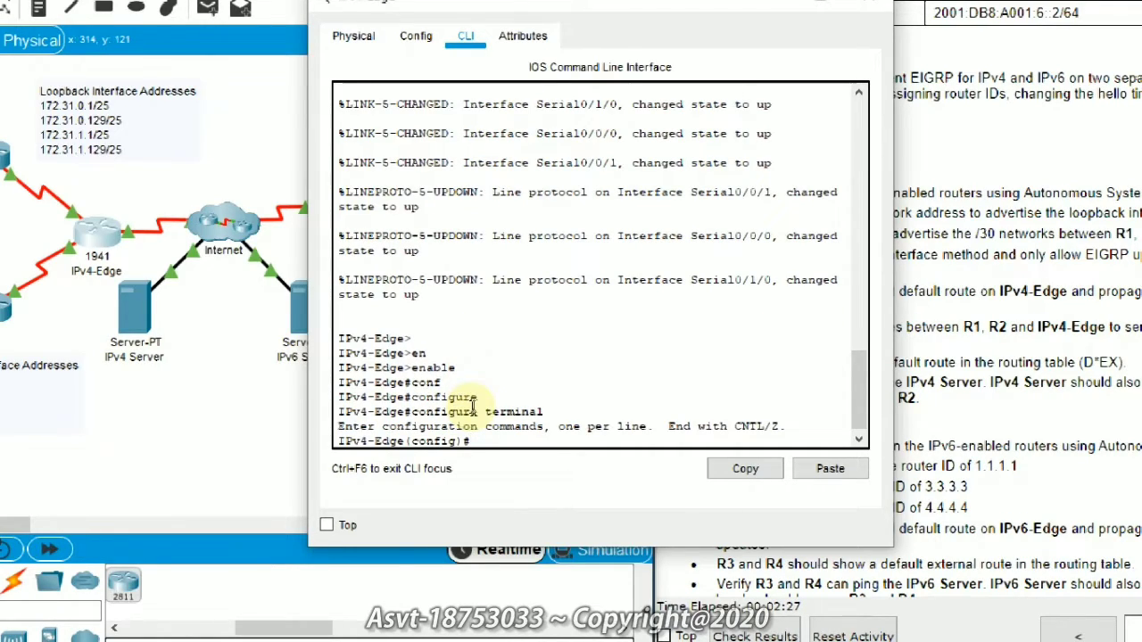
Step: Start EIGRP for IPv4 on IPv4-Edge with autonomous system 1
{"action": "type", "text": "rou"}
{"action": "key", "text": "Tab"}
{"action": "type", "text": "ei"}
{"action": "key", "text": "Tab"}
{"action": "type", "text": "1"}
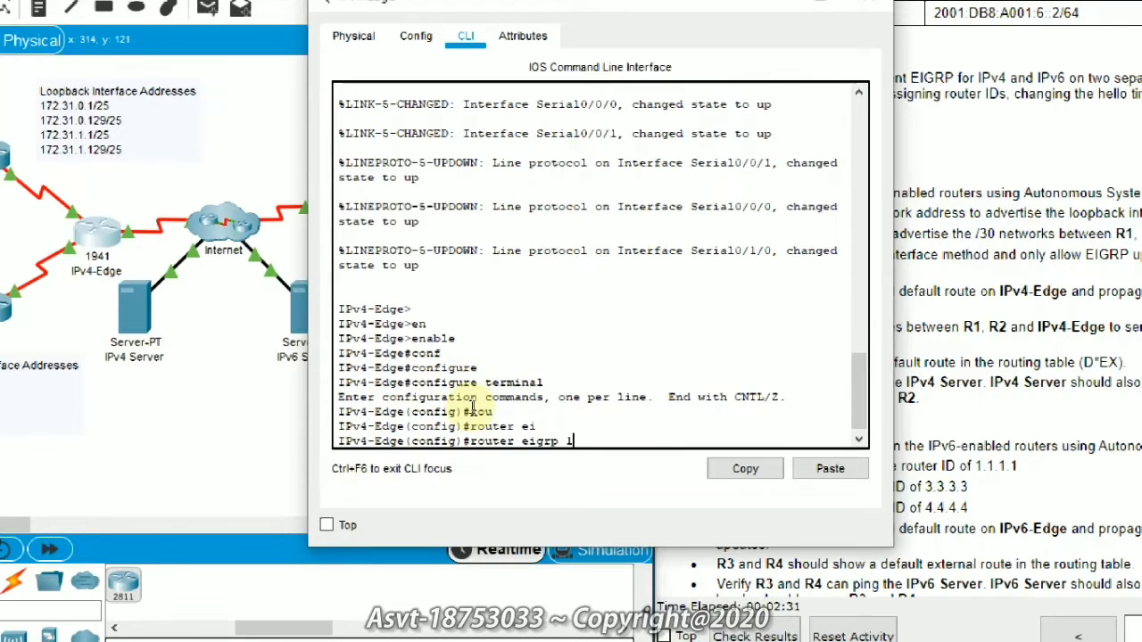
{"action": "key", "text": "Return"}
Step: Make all of IPv4-Edge's interfaces passive in EIGRP with passive-interface default
{"action": "type", "text": "no"}
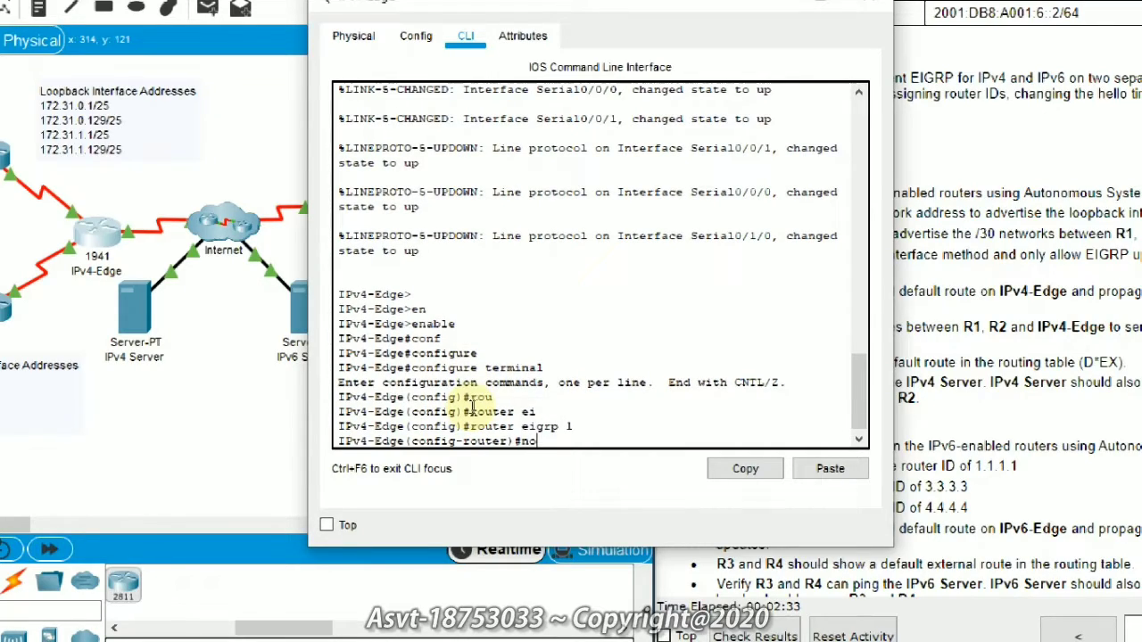
{"action": "key", "text": "BackSpace"}
{"action": "key", "text": "BackSpace"}
{"action": "type", "text": "pas"}
{"action": "key", "text": "Tab"}
{"action": "type", "text": "de"}
{"action": "key", "text": "Tab"}
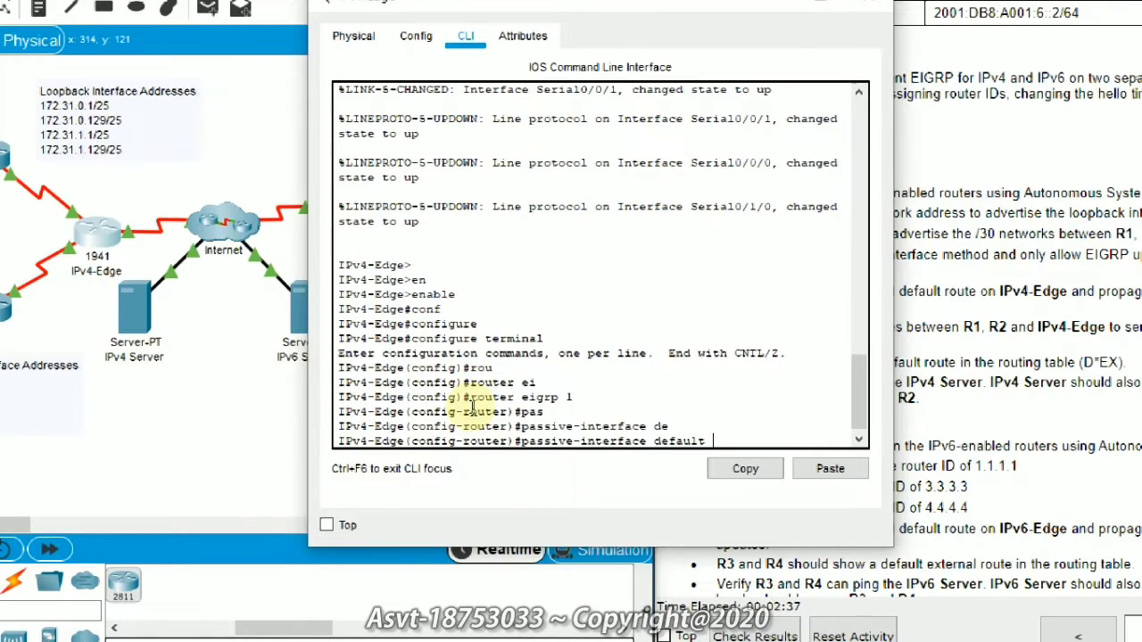
{"action": "key", "text": "Return"}
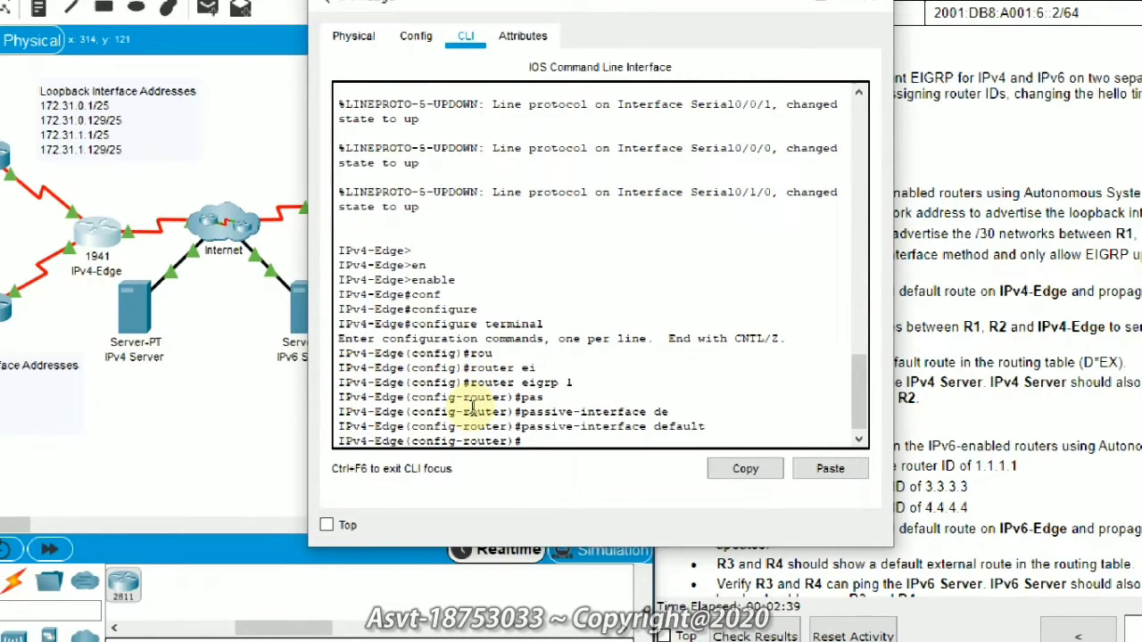
Step: Allow EIGRP updates out of IPv4-Edge's serial 0/0/0 and serial 0/0/1 with no passive-interface
{"action": "type", "text": "no pas"}
{"action": "key", "text": "Tab"}
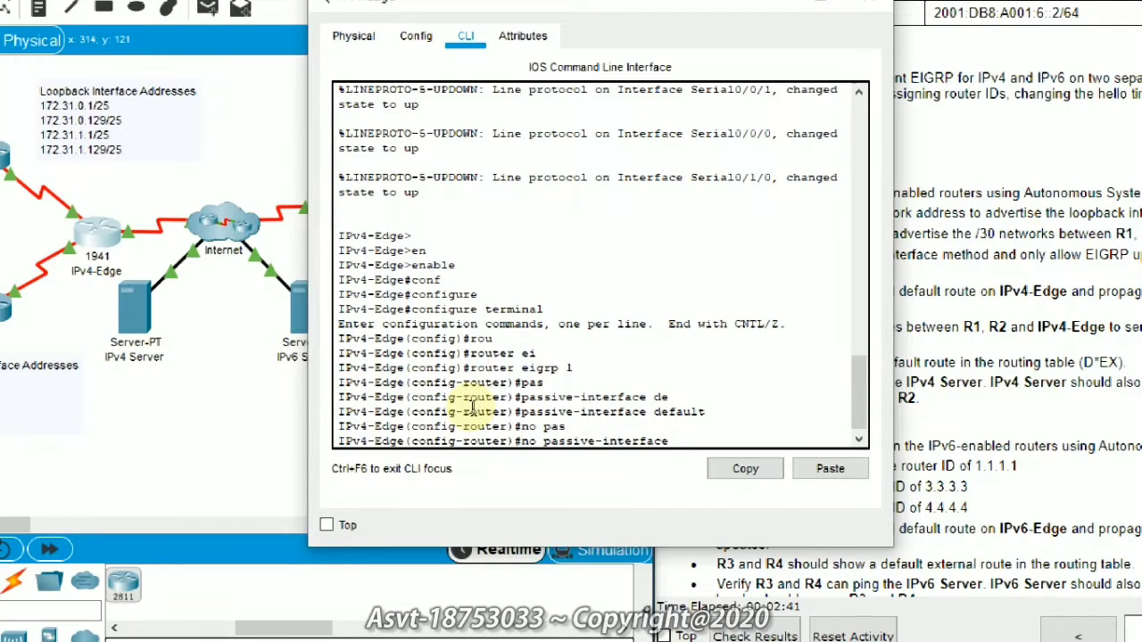
{"action": "type", "text": "serial 0/0/0"}
{"action": "key", "text": "Return"}
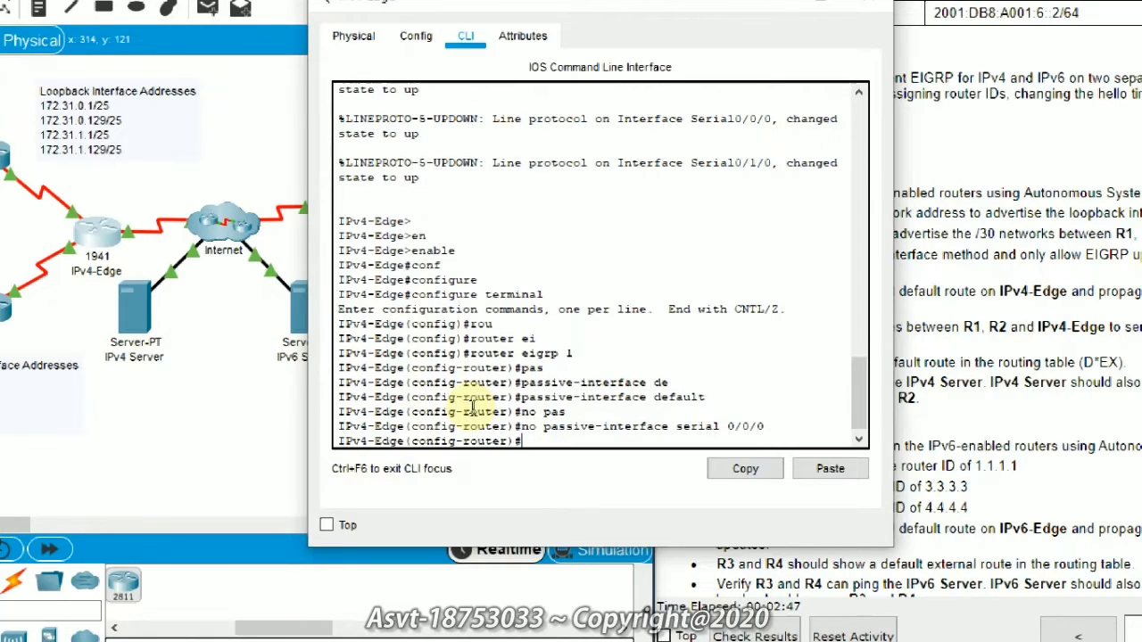
{"action": "key", "text": "Up"}
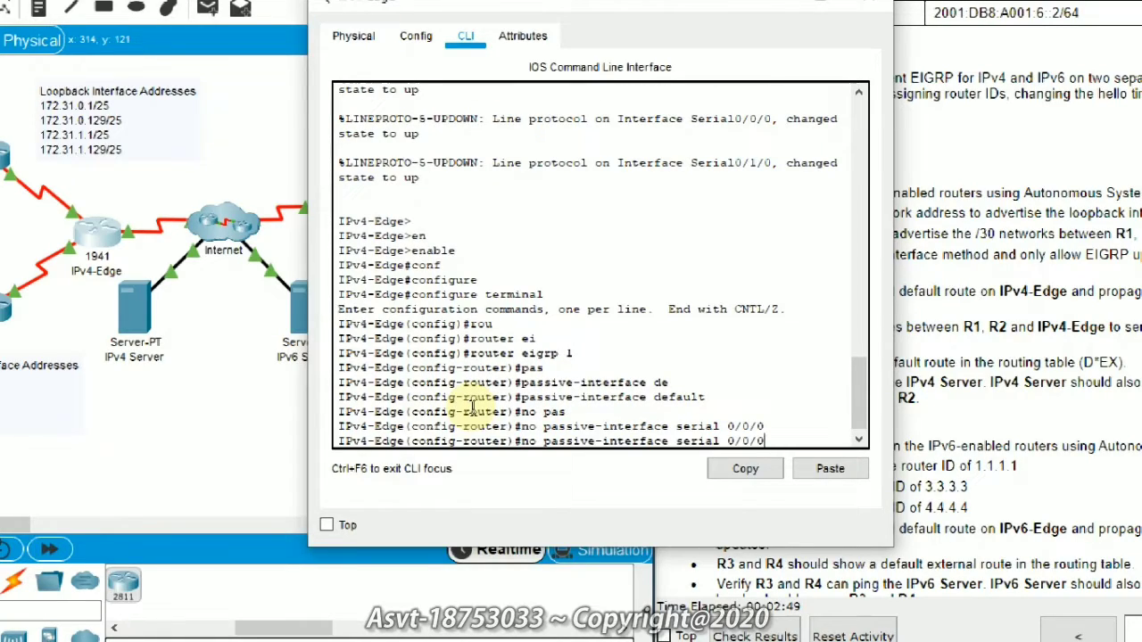
{"action": "key", "text": "BackSpace"}
{"action": "type", "text": "1"}
{"action": "key", "text": "Return"}
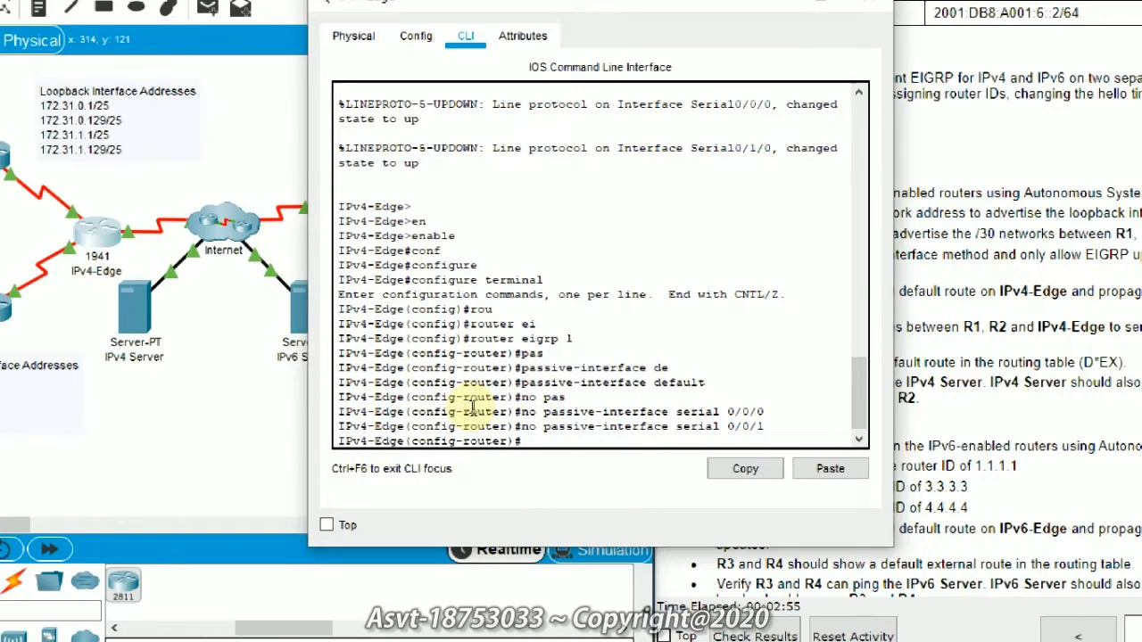
Step: Advertise the network 172.31.6.0 with wildcard mask 0.0.0.3 in IPv4-Edge's EIGRP process
{"action": "type", "text": "net"}
{"action": "key", "text": "Tab"}
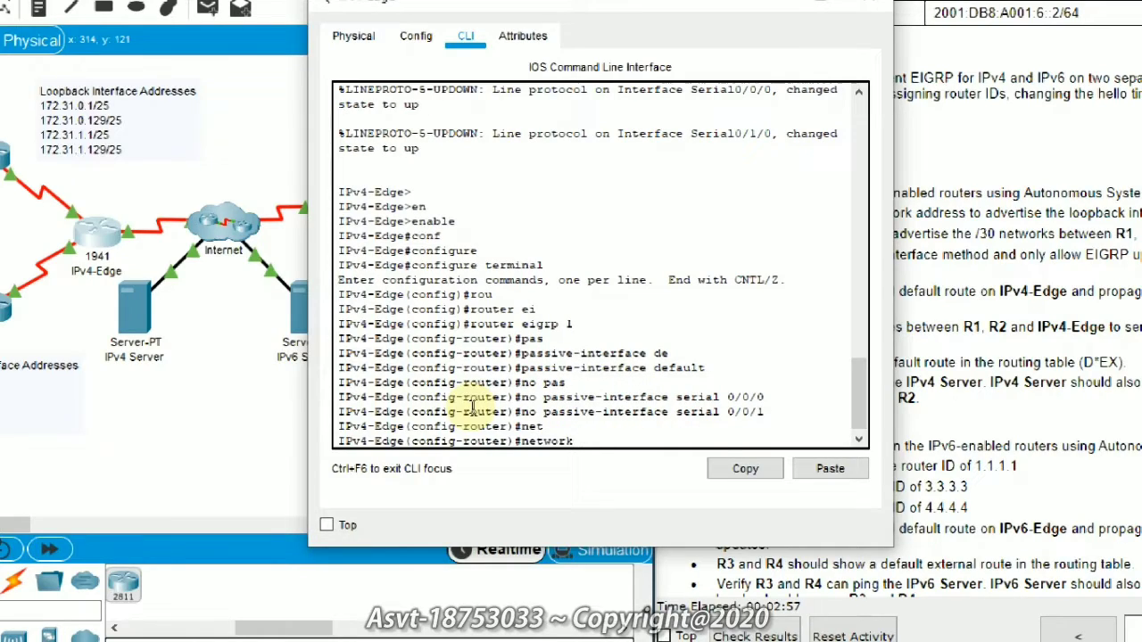
{"action": "type", "text": "172.31.6.0 0.0.0.3"}
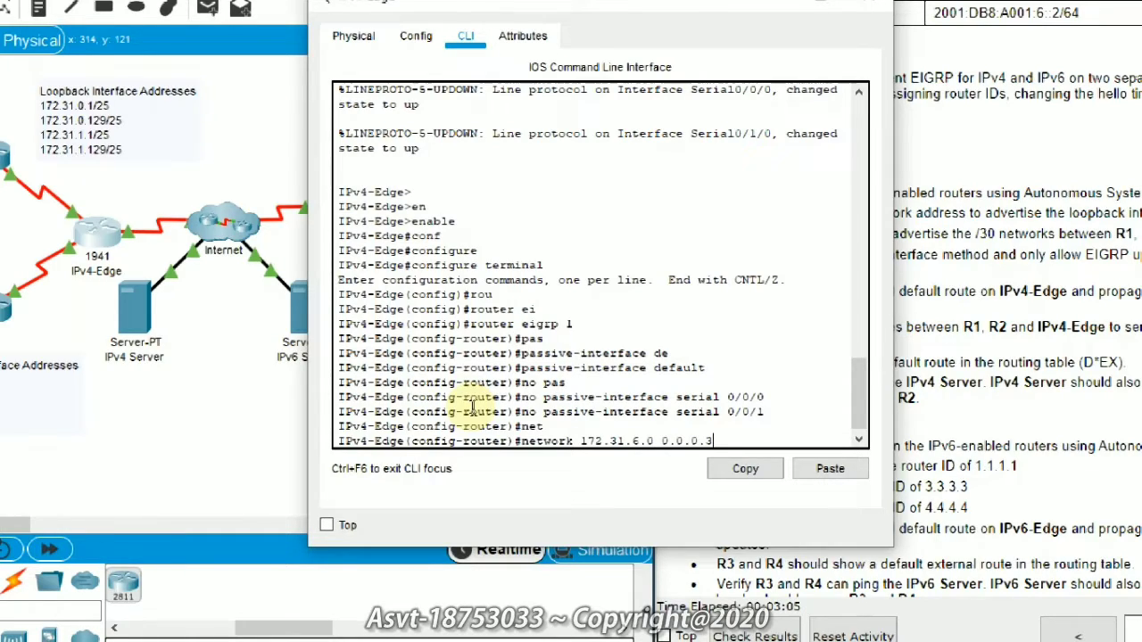
{"action": "key", "text": "Return"}
{"action": "key", "text": "Return"}
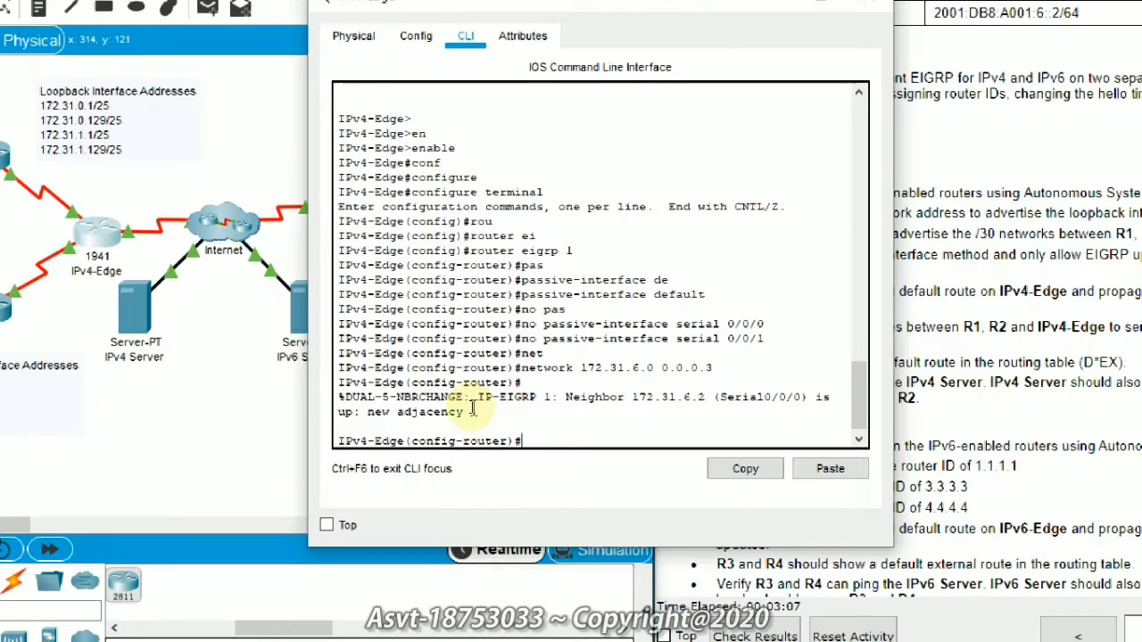
Step: Advertise the network 10.10.8.0 with wildcard mask 0.0.0.3 in IPv4-Edge's EIGRP process and put away its window
{"action": "type", "text": "net"}
{"action": "key", "text": "Tab"}
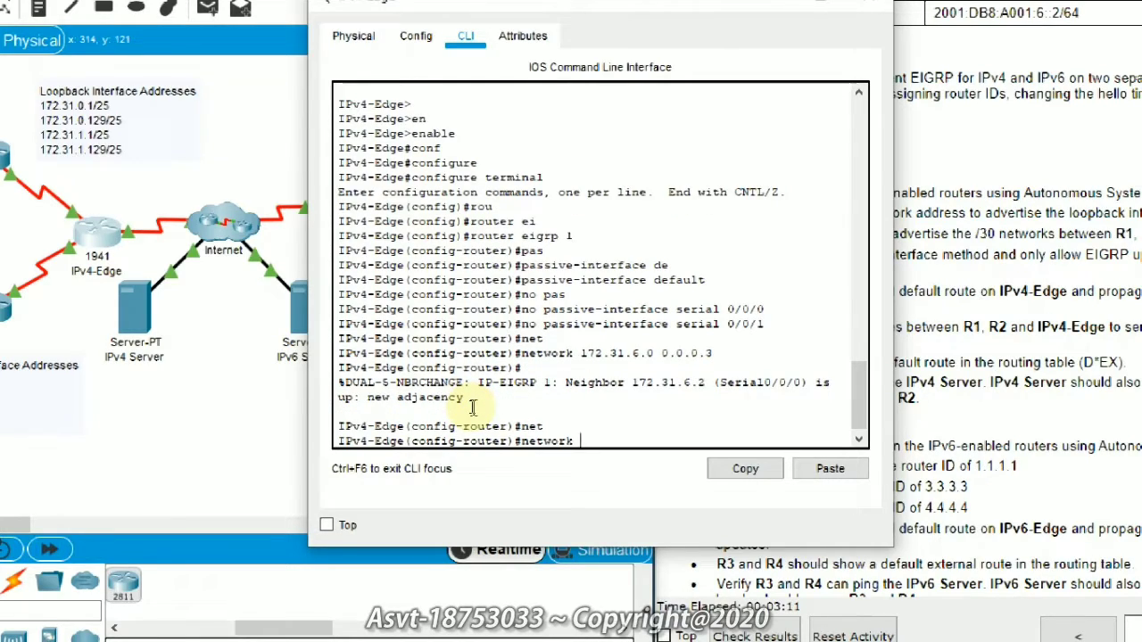
{"action": "type", "text": "10.10.8.0 0.0.0.3"}
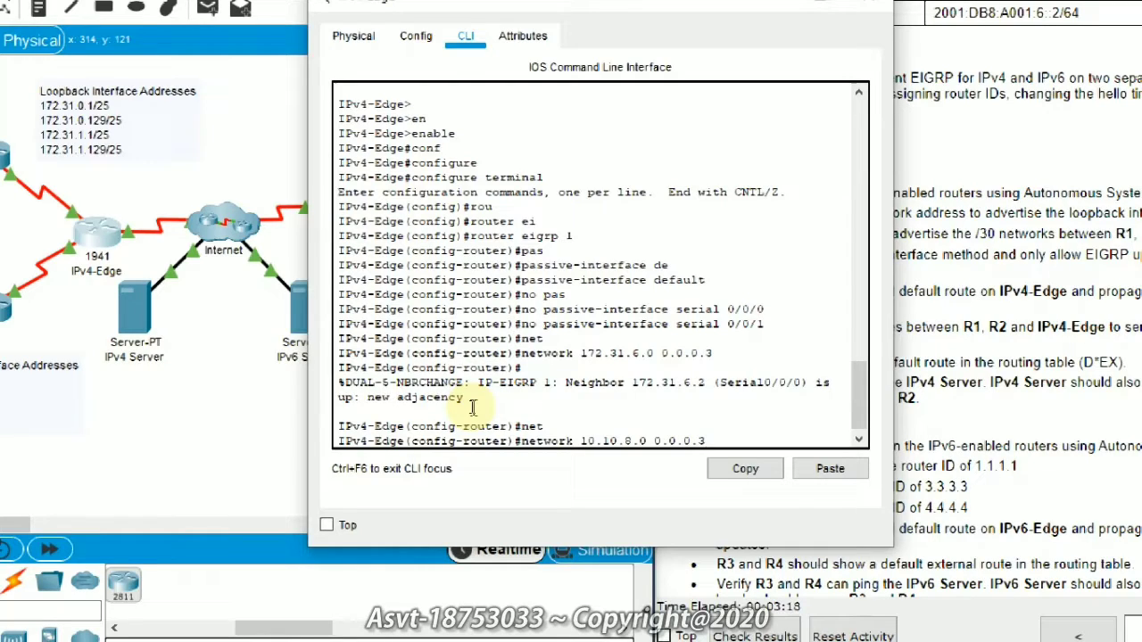
{"action": "key", "text": "Return"}
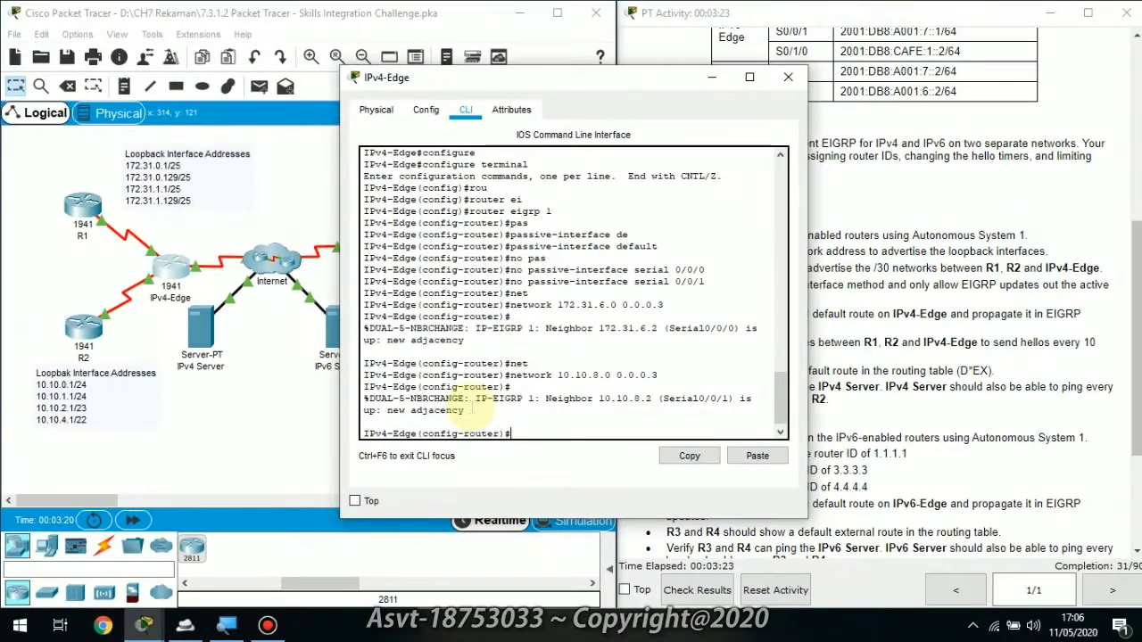
{"action": "left_click", "coordinate": [715, 81]}
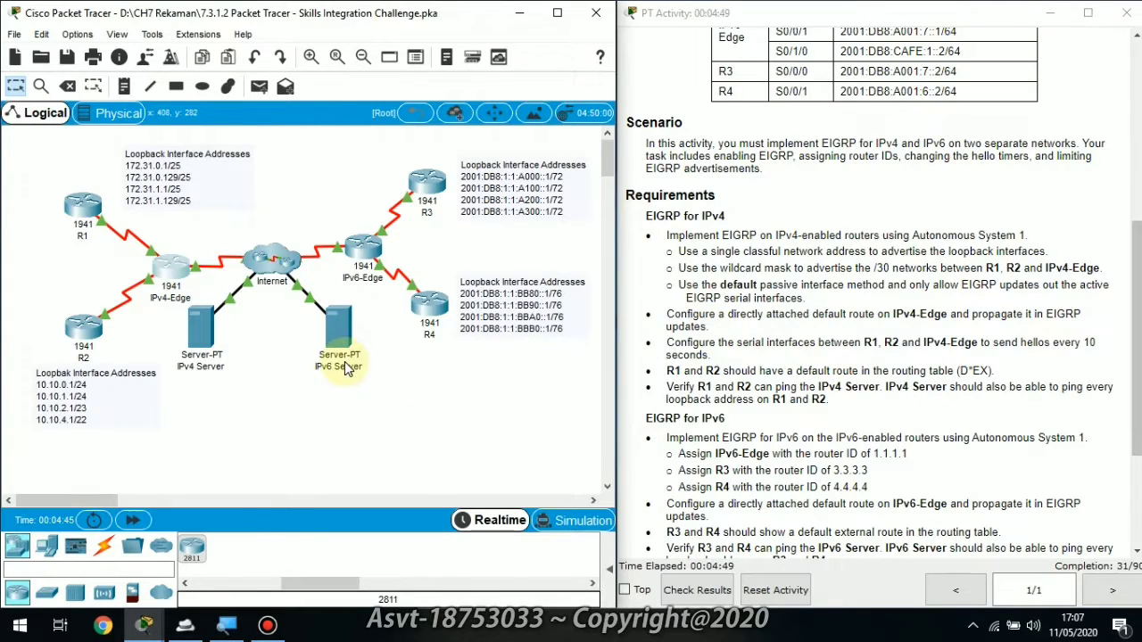
Step: Return IPv4-Edge to global configuration mode and add a directly attached default route 0.0.0.0 0.0.0.0 out of serial 0/1/0
{"action": "left_click", "coordinate": [186, 273]}
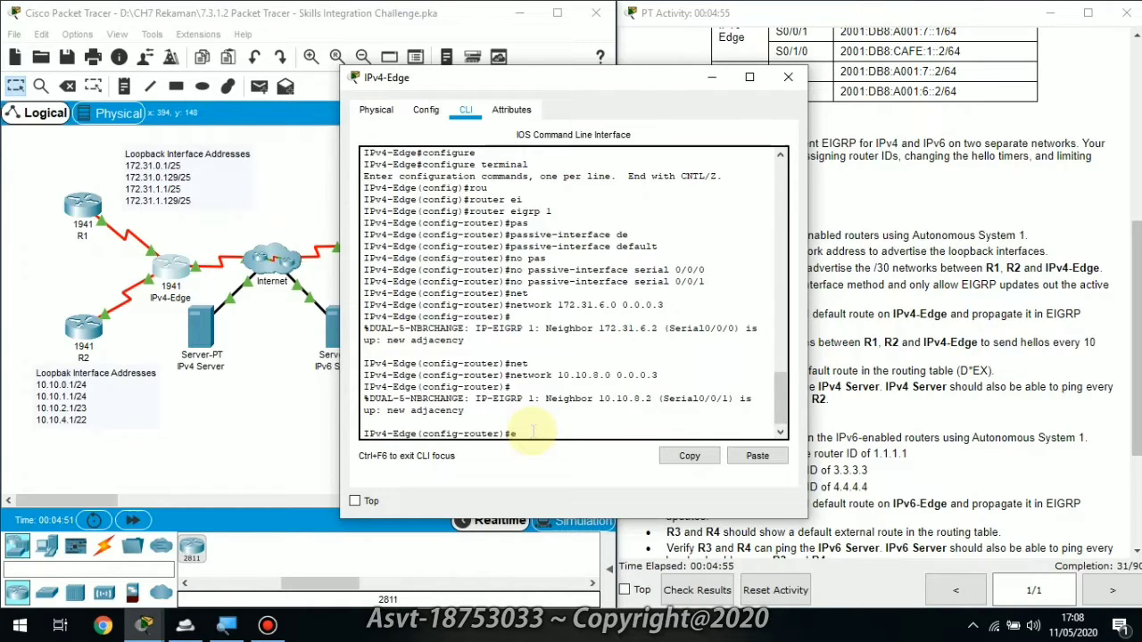
{"action": "type", "text": "exit"}
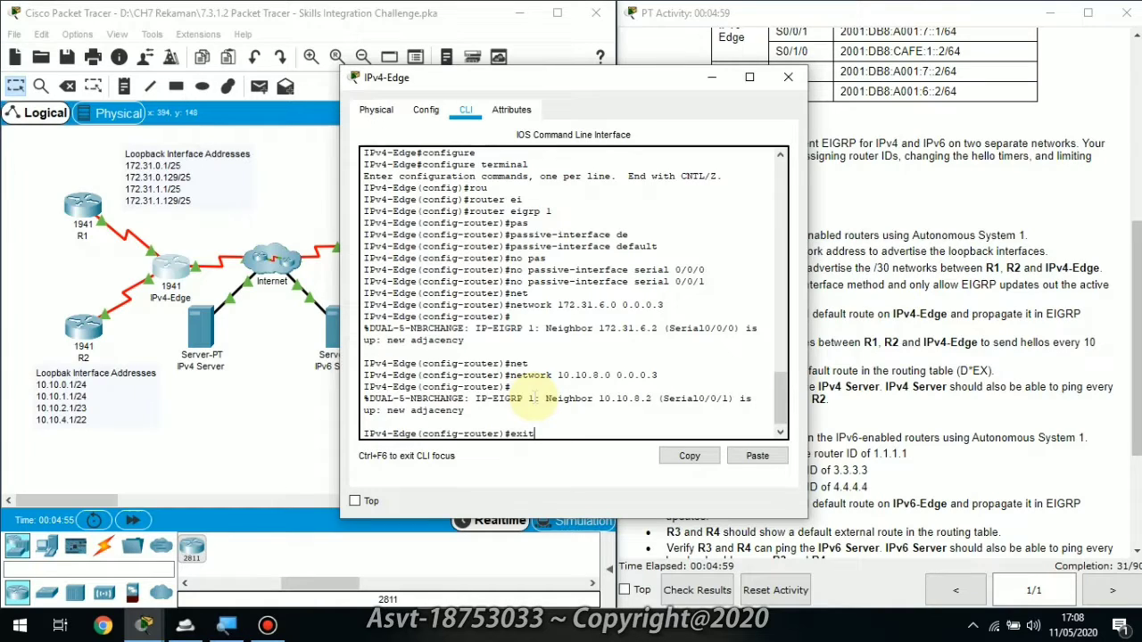
{"action": "key", "text": "Return"}
{"action": "type", "text": "ip"}
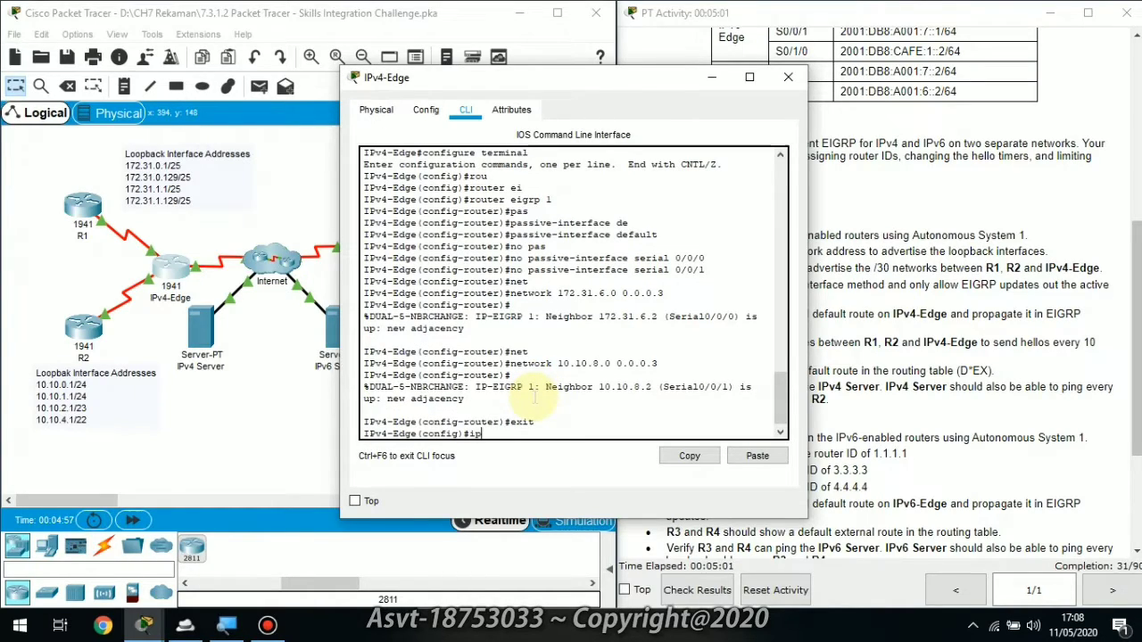
{"action": "type", "text": " route 0.0.0.0 0.0.0.0 serial"}
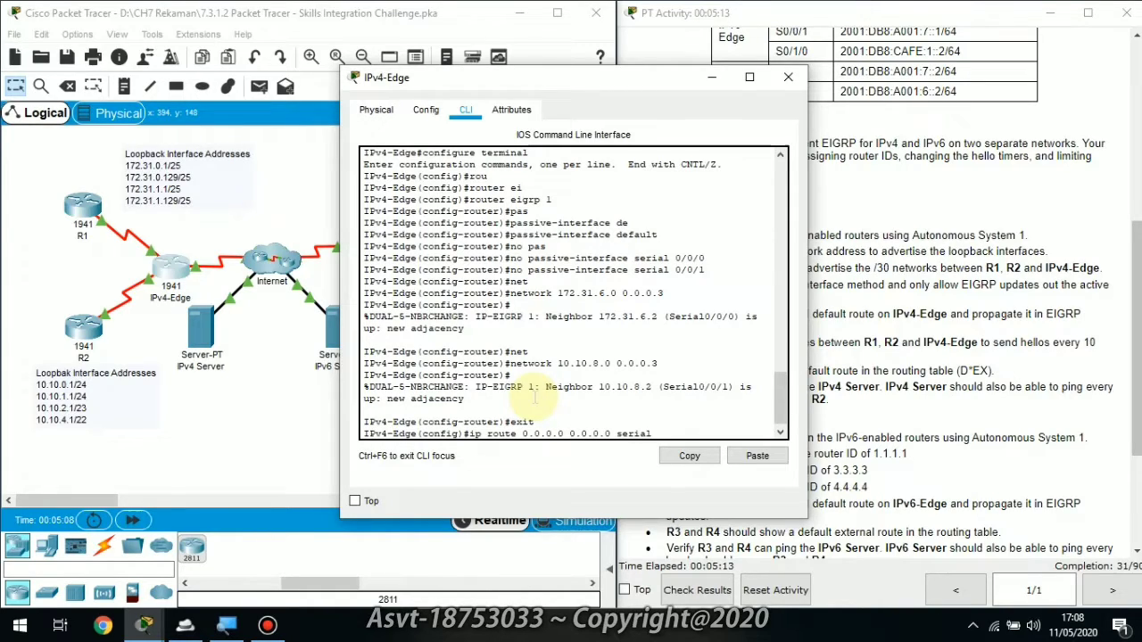
{"action": "type", "text": " 0/1/0"}
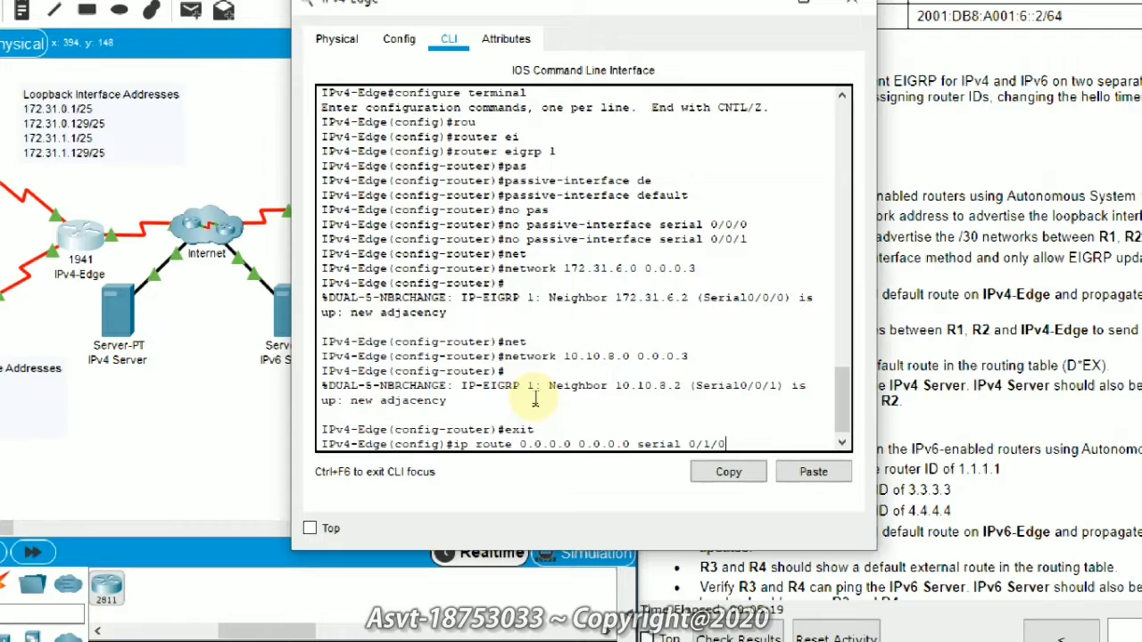
{"action": "key", "text": "Return"}
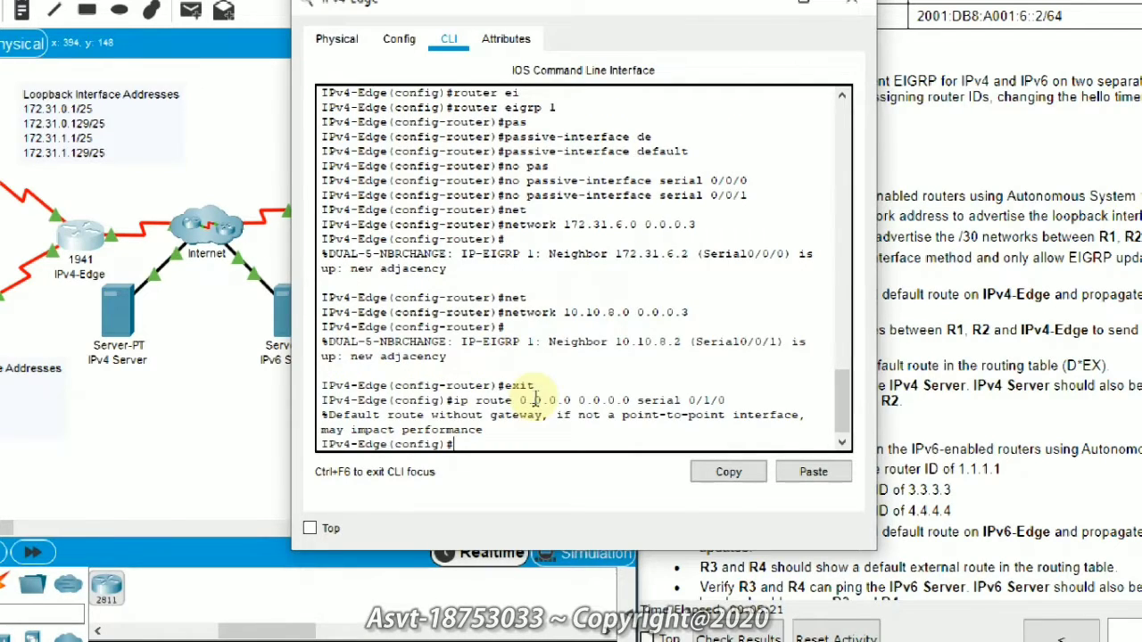
Step: Redistribute static routes into IPv4-Edge's EIGRP process 1 to propagate the default route, and put away its window
{"action": "type", "text": "rou"}
{"action": "key", "text": "Tab"}
{"action": "type", "text": "e"}
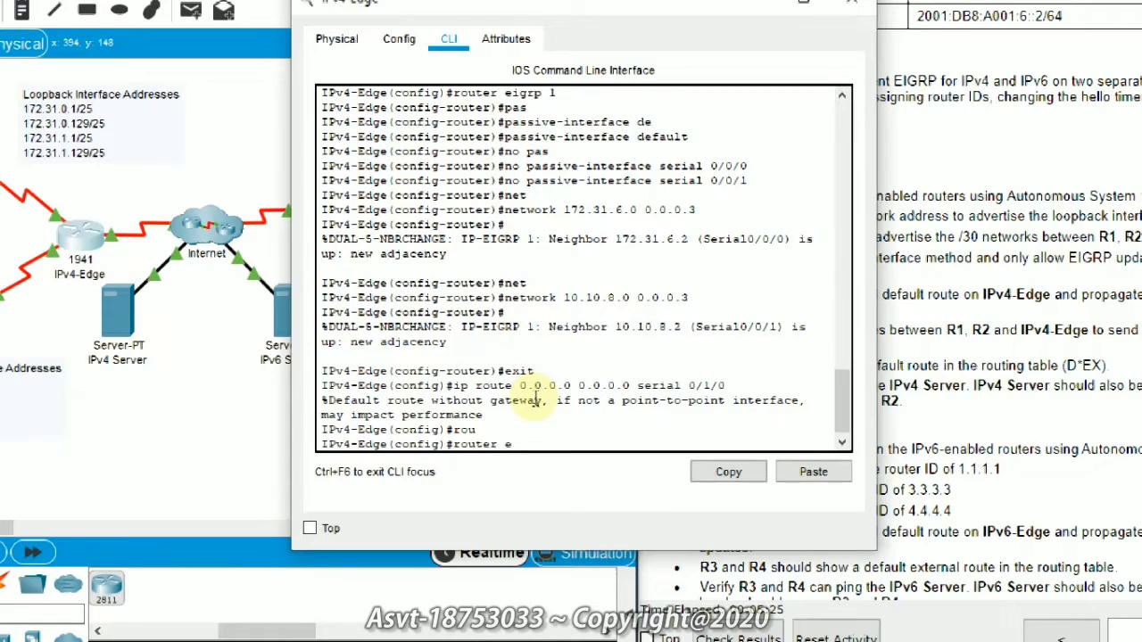
{"action": "type", "text": "i"}
{"action": "key", "text": "Tab"}
{"action": "type", "text": "1"}
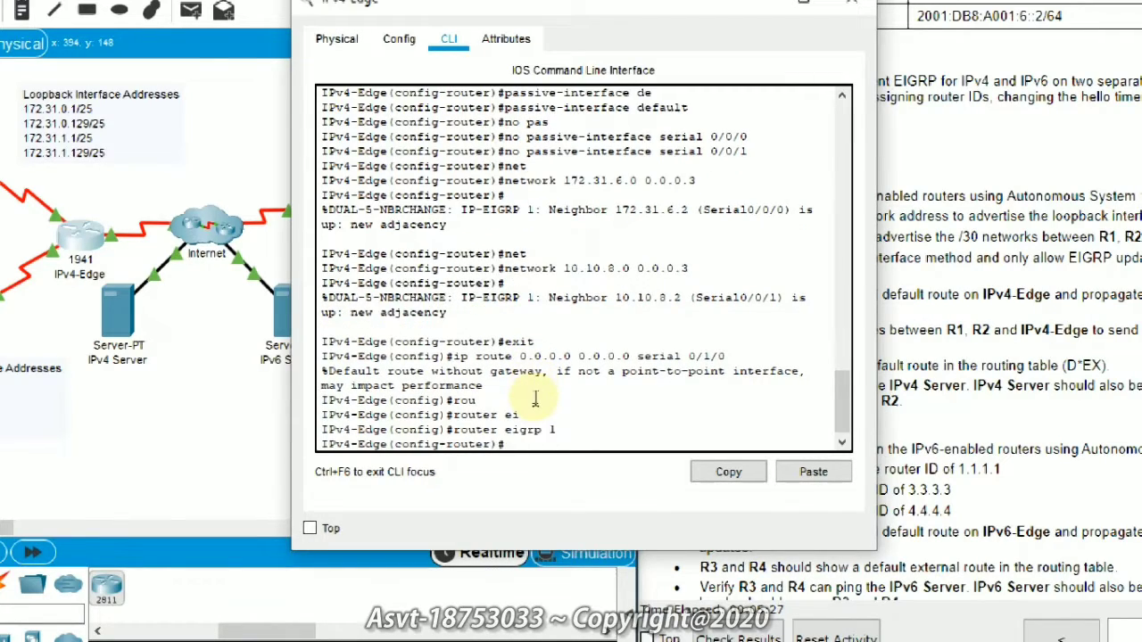
{"action": "key", "text": "Return"}
{"action": "type", "text": "redi"}
{"action": "key", "text": "Tab"}
{"action": "type", "text": "st"}
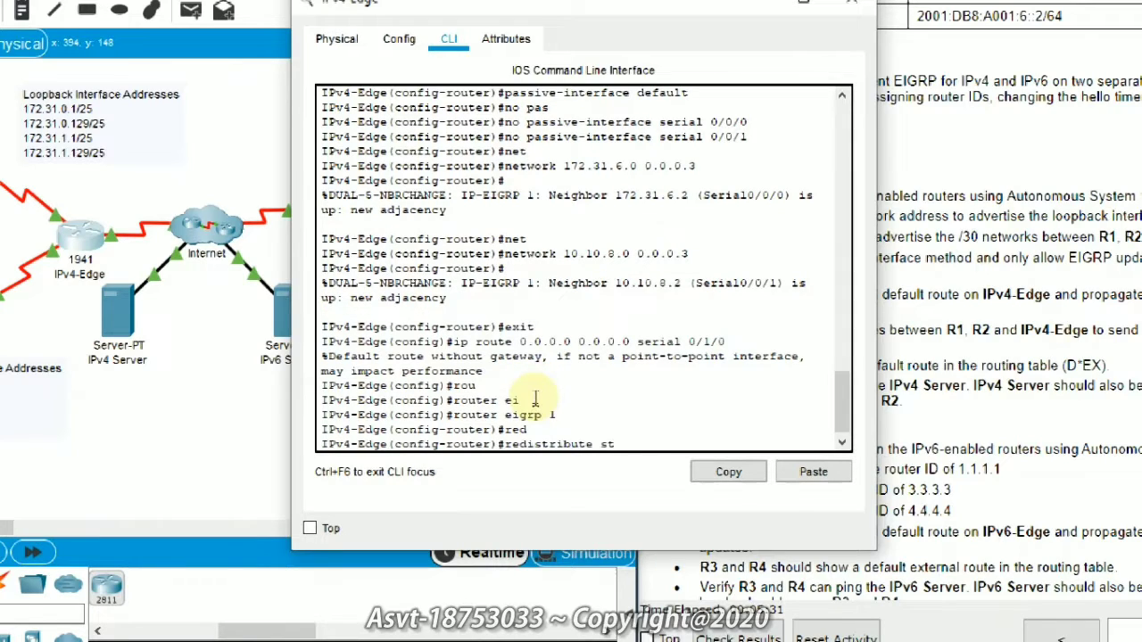
{"action": "key", "text": "Tab"}
{"action": "key", "text": "Return"}
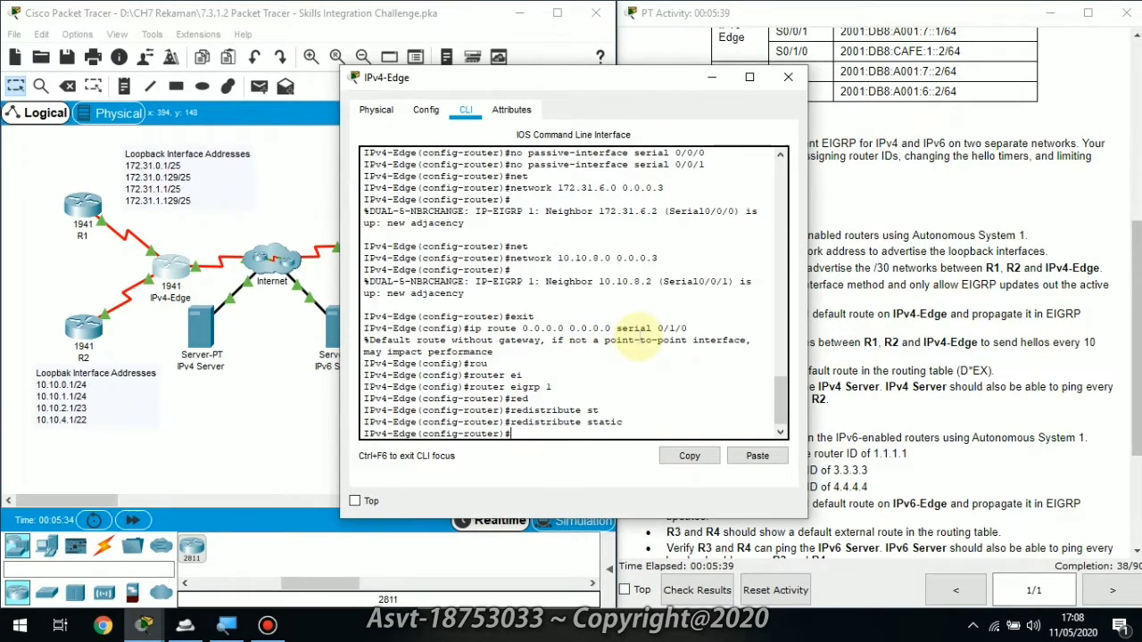
{"action": "left_click", "coordinate": [700, 80]}
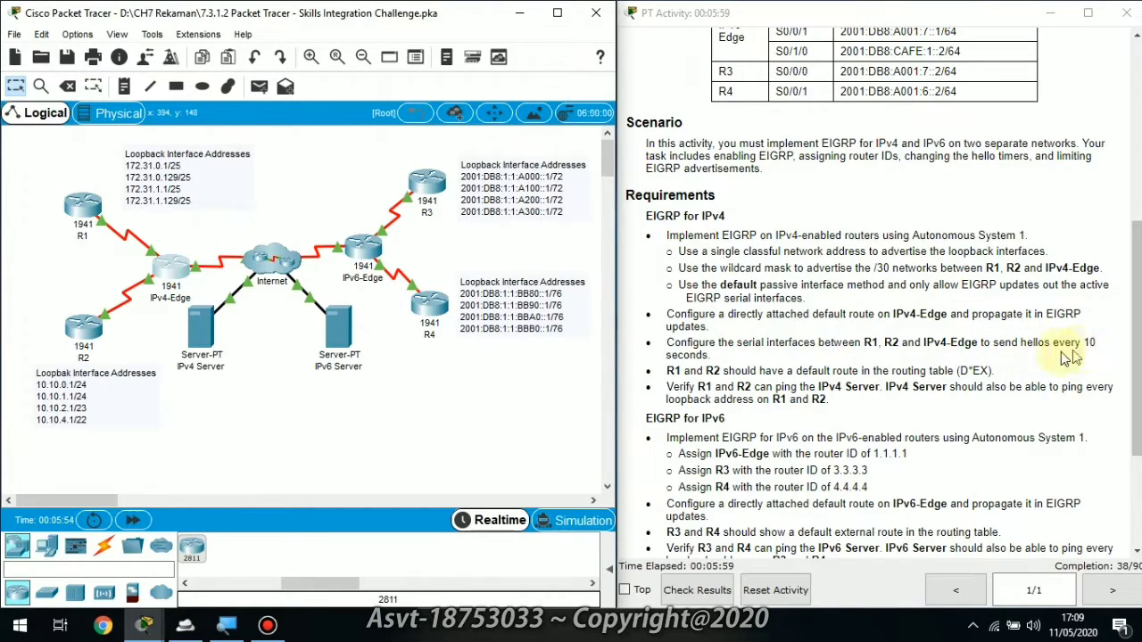
Step: Check the 10-second hello requirement, reopen R1's command line and return it to global configuration mode
{"action": "left_click_drag", "start_coordinate": [710, 355], "coordinate": [664, 342]}
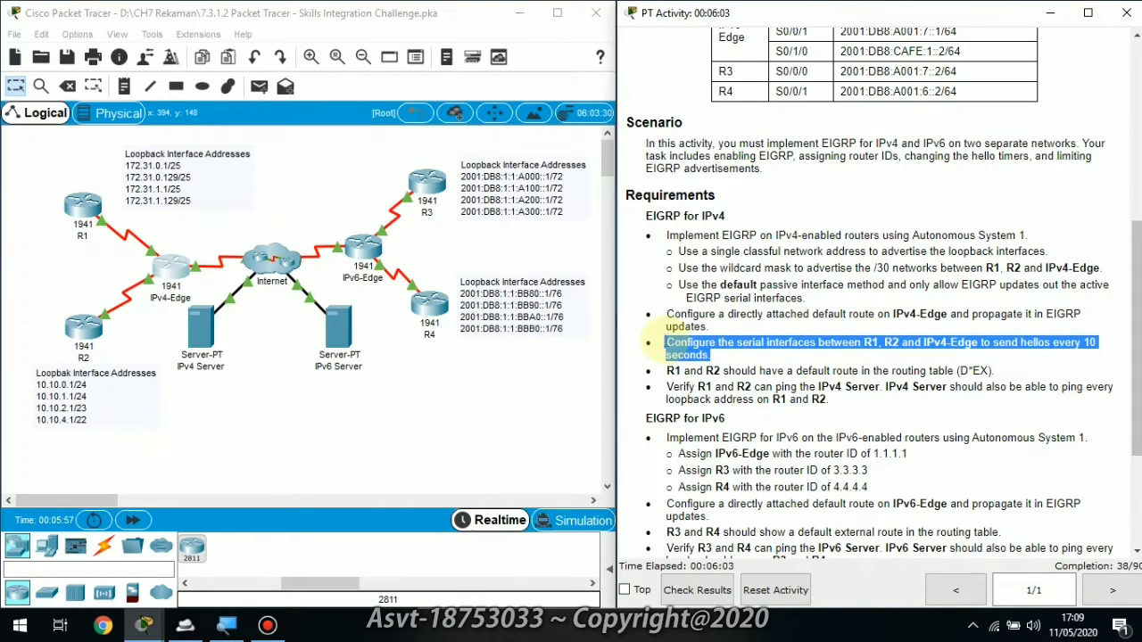
{"action": "left_click", "coordinate": [634, 343]}
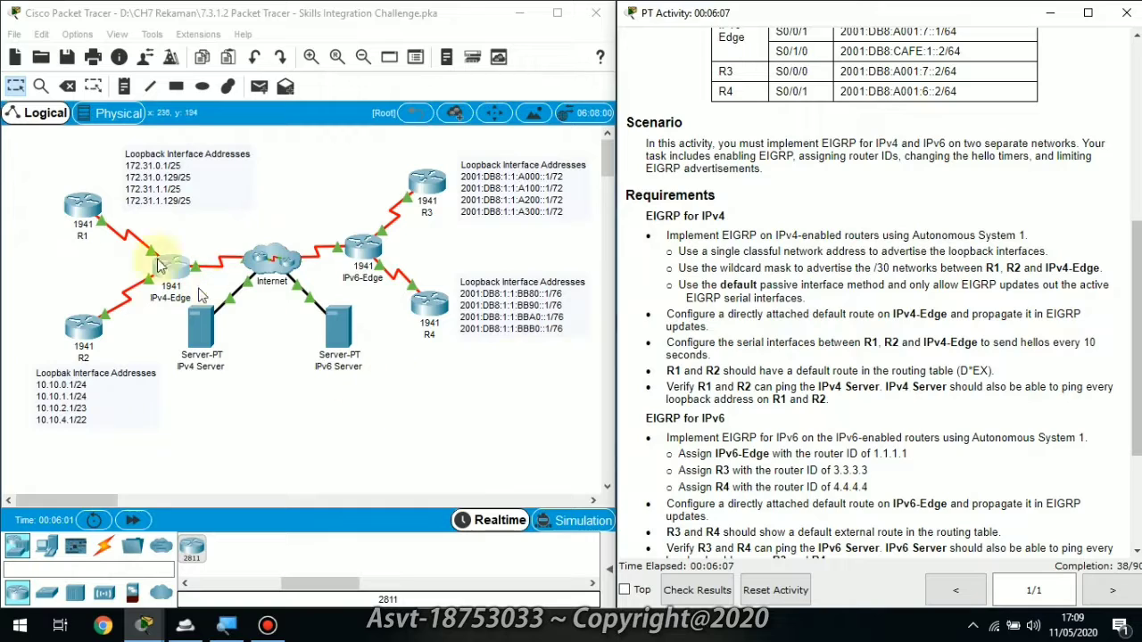
{"action": "left_click", "coordinate": [83, 206]}
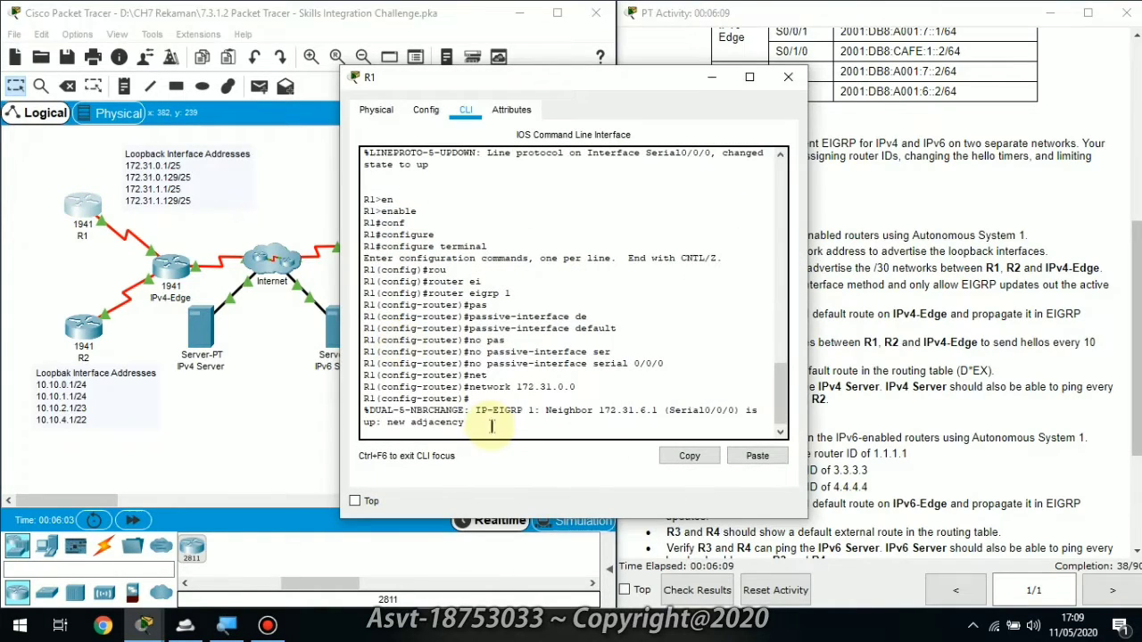
{"action": "key", "text": "Return"}
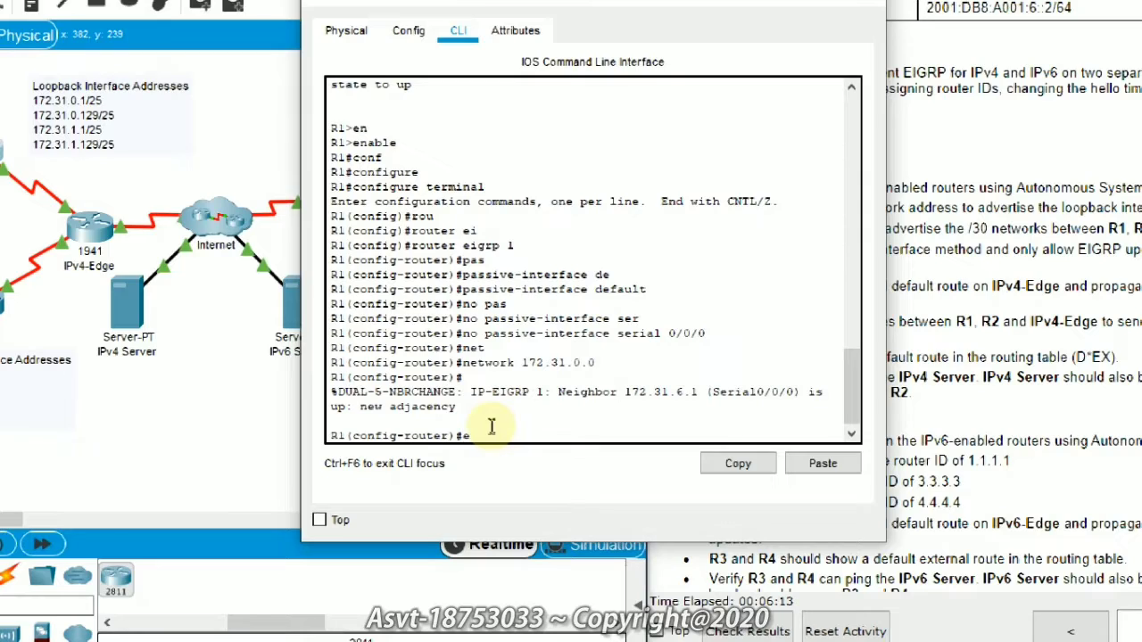
{"action": "type", "text": "ex"}
{"action": "key", "text": "Tab"}
{"action": "key", "text": "Return"}
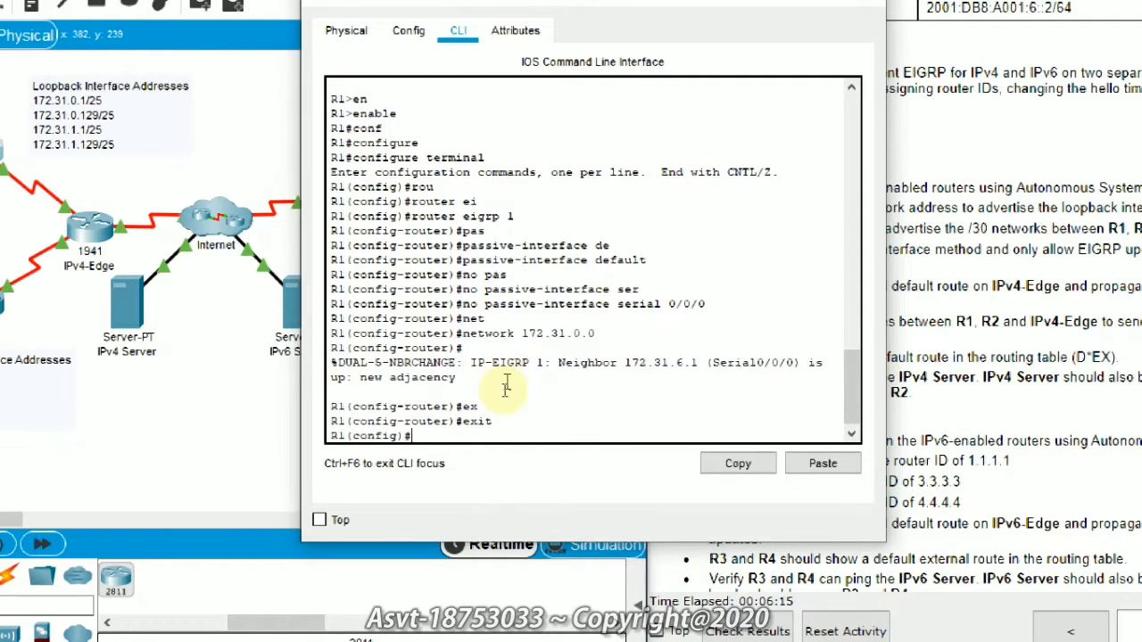
Step: Enter interface configuration mode for R1's serial 0/0/0
{"action": "type", "text": "int"}
{"action": "key", "text": "Tab"}
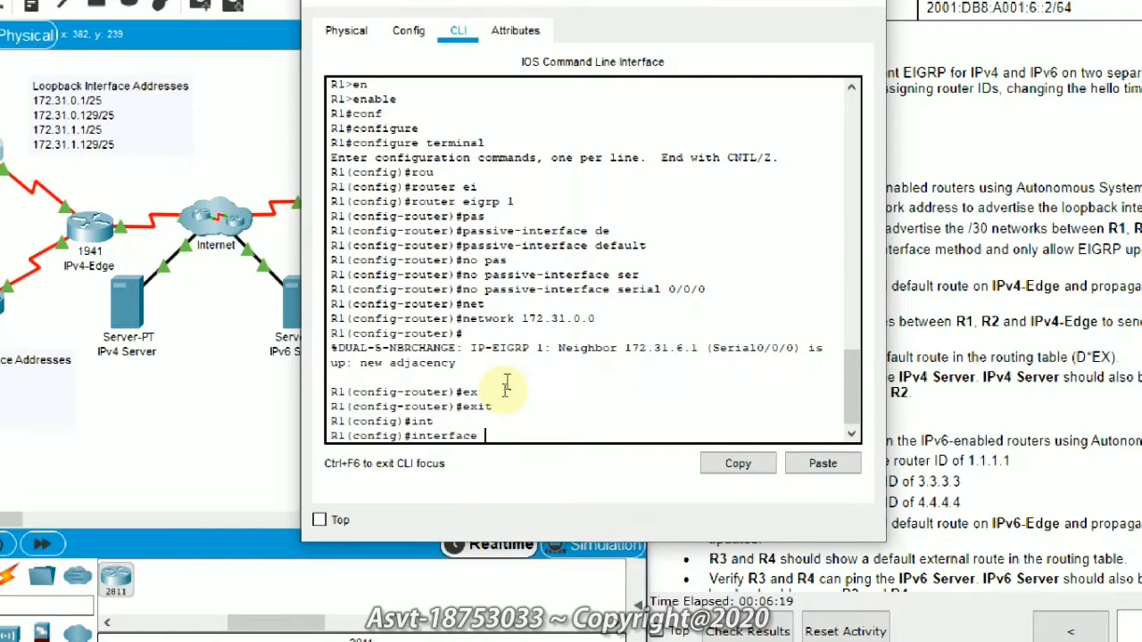
{"action": "type", "text": "se"}
{"action": "key", "text": "Tab"}
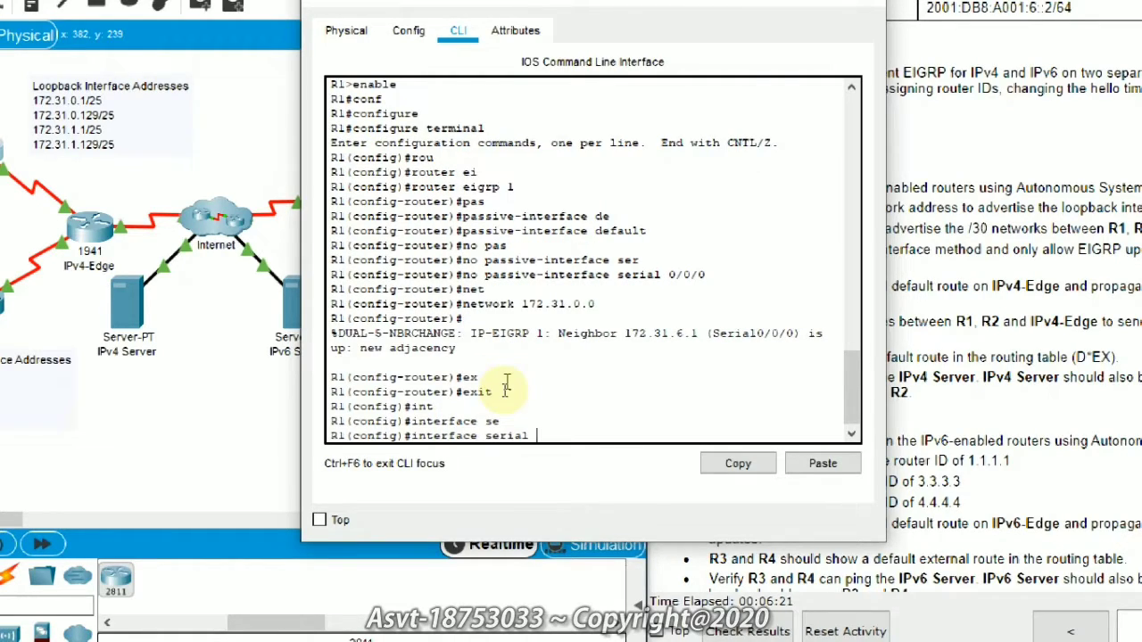
{"action": "type", "text": "0/0/0"}
{"action": "key", "text": "Return"}
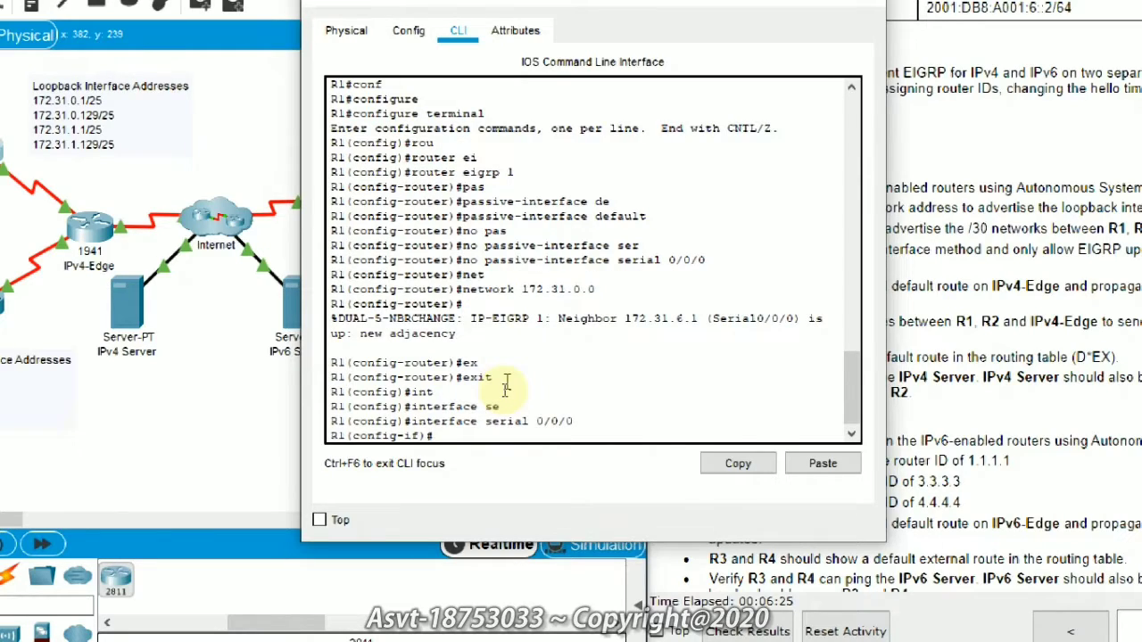
Step: Set the hello interval for EIGRP 1 on R1's serial 0/0/0 to 10 seconds and put away its window
{"action": "type", "text": "ip hell"}
{"action": "key", "text": "Tab"}
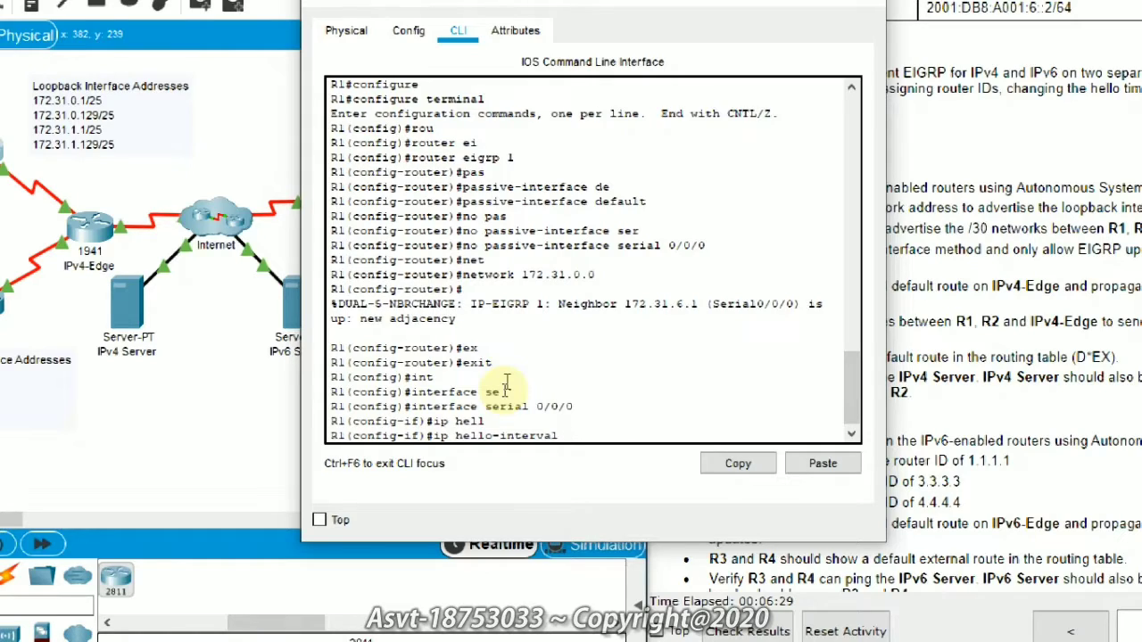
{"action": "type", "text": "ei"}
{"action": "key", "text": "Tab"}
{"action": "type", "text": "1"}
{"action": "key", "text": "Return"}
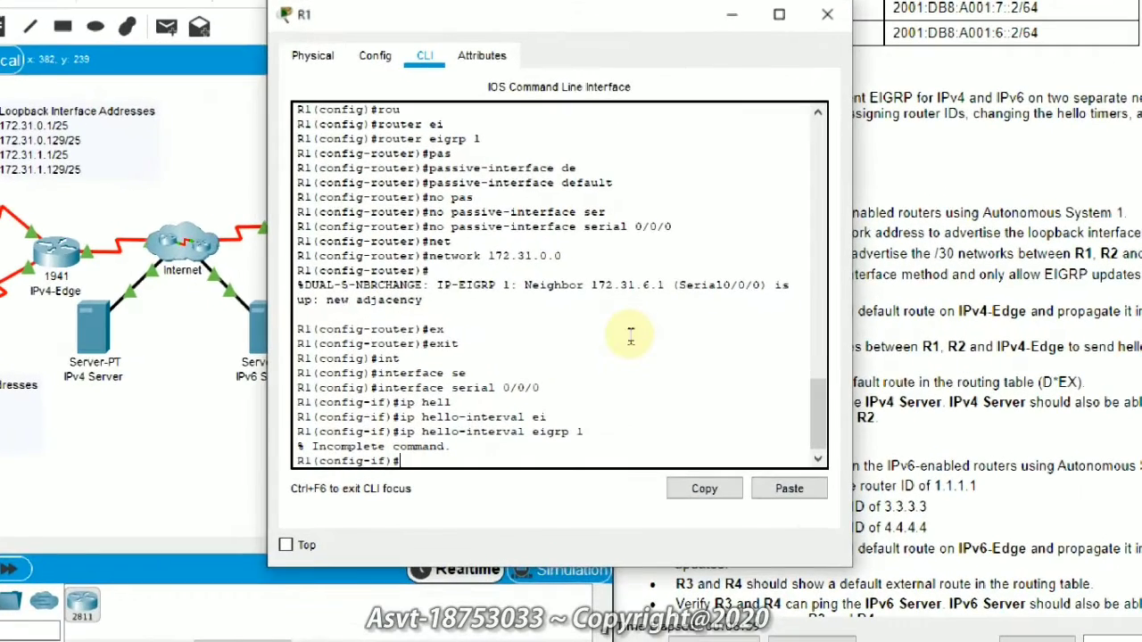
{"action": "key", "text": "Up"}
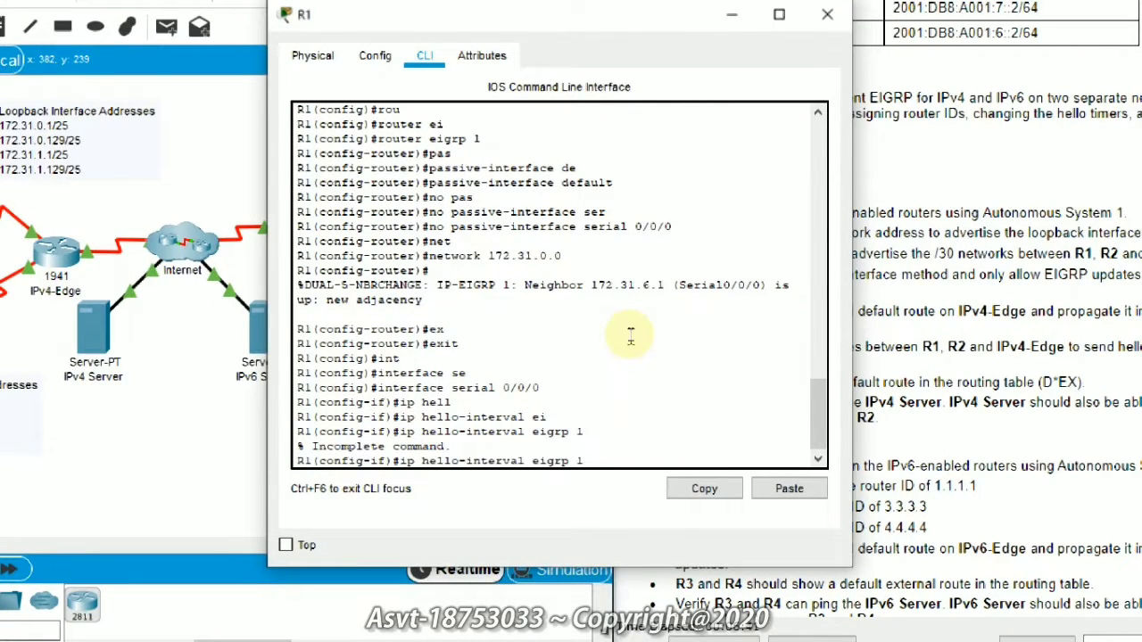
{"action": "type", "text": "10"}
{"action": "left_click_drag", "start_coordinate": [606, 460], "coordinate": [589, 433]}
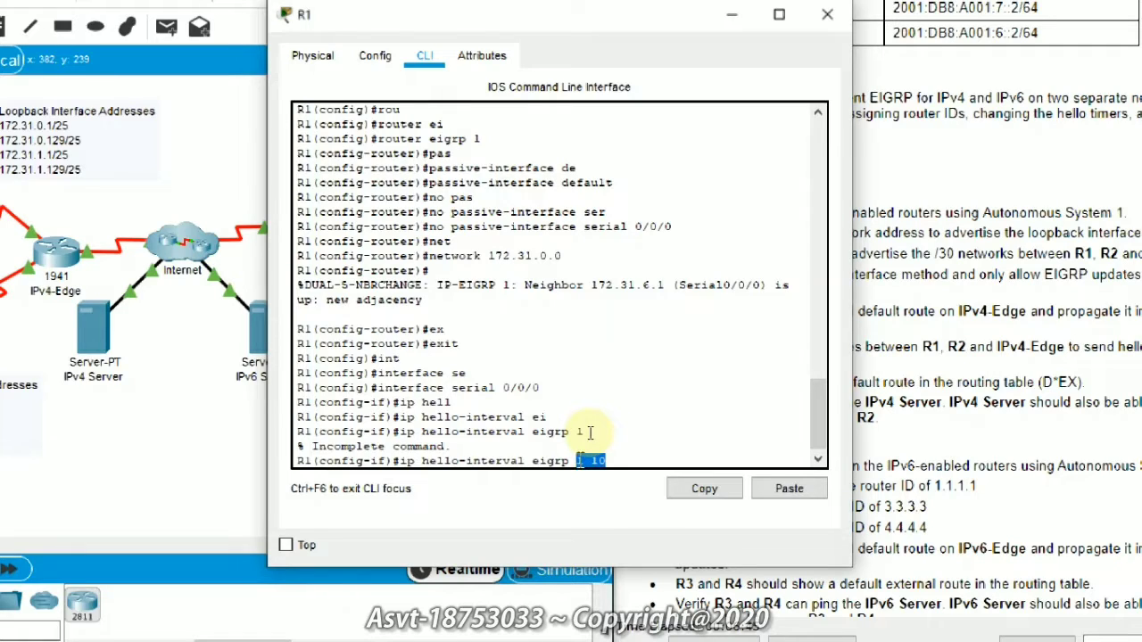
{"action": "key", "text": "Return"}
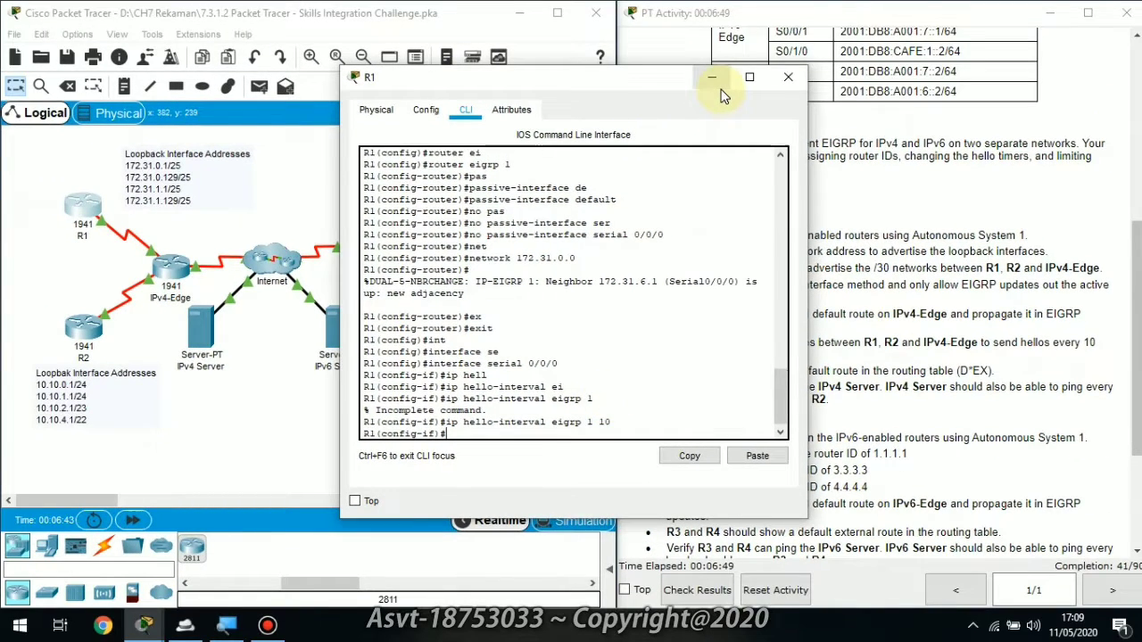
{"action": "left_click", "coordinate": [713, 78]}
Step: Reopen R2's command line and return it to global configuration mode
{"action": "left_click", "coordinate": [78, 334]}
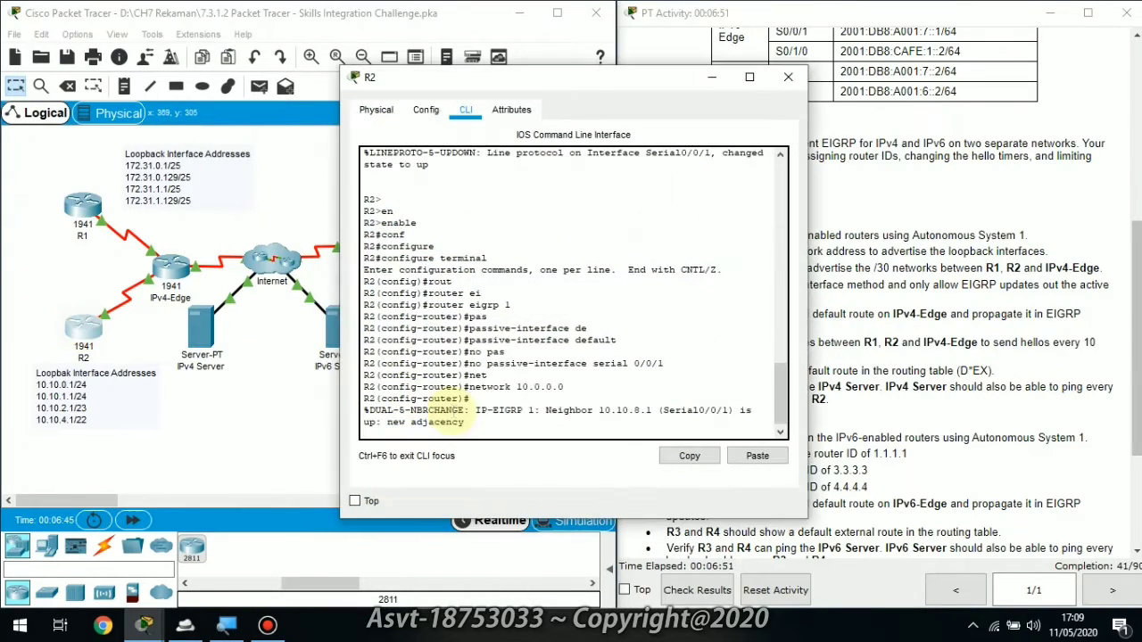
{"action": "key", "text": "Return"}
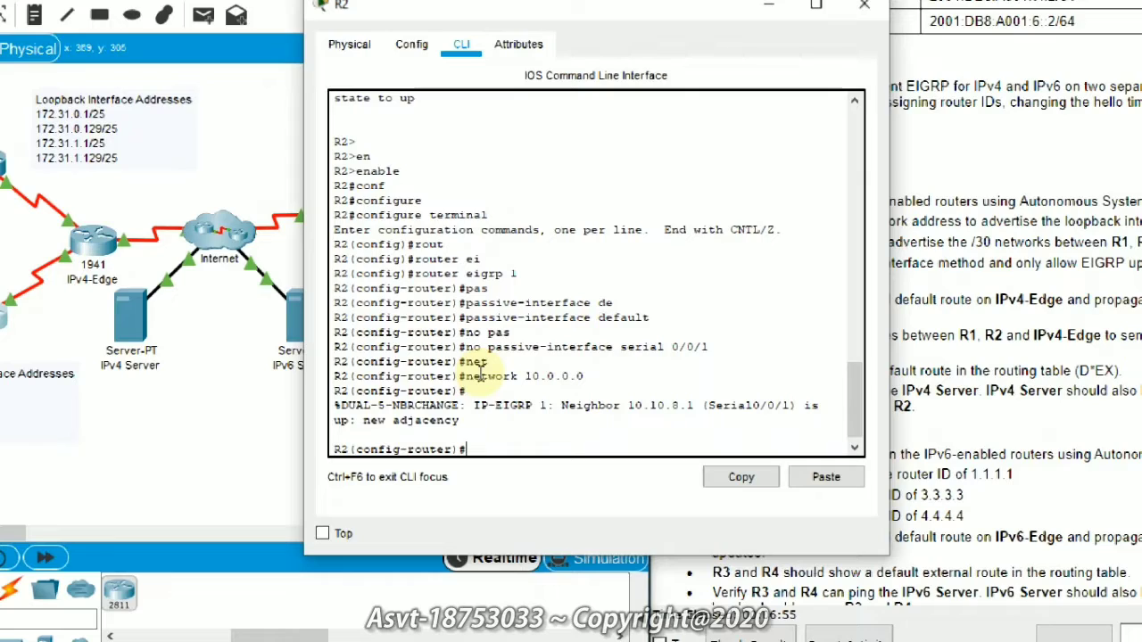
{"action": "type", "text": "in"}
{"action": "key", "text": "BackSpace"}
{"action": "key", "text": "BackSpace"}
{"action": "type", "text": "e"}
{"action": "key", "text": "Tab"}
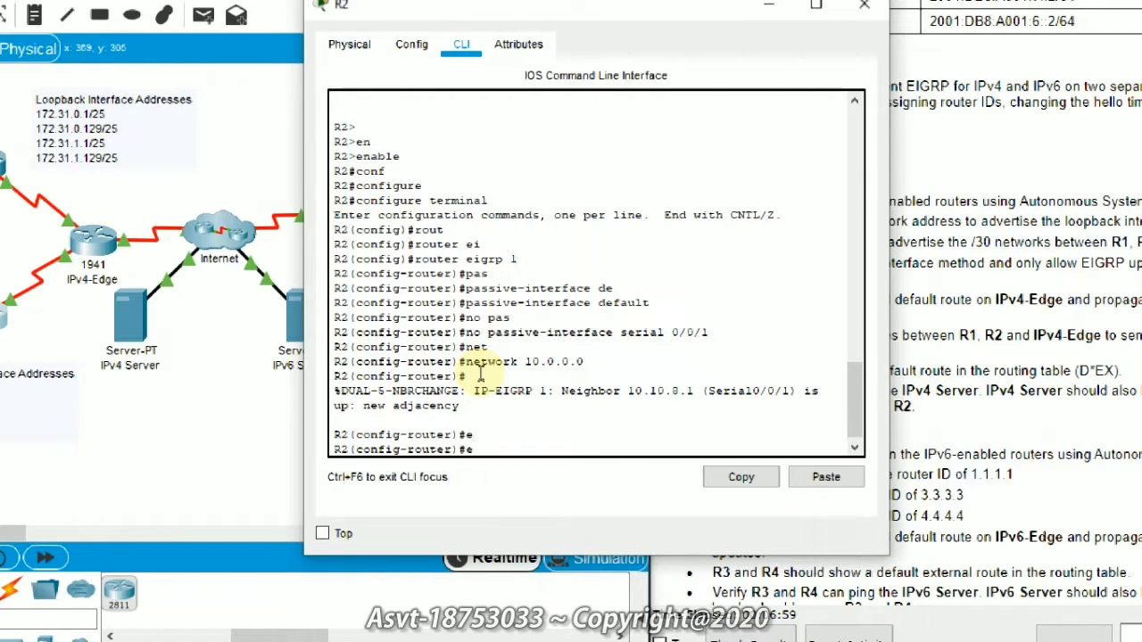
{"action": "type", "text": "x"}
{"action": "key", "text": "Tab"}
{"action": "key", "text": "Return"}
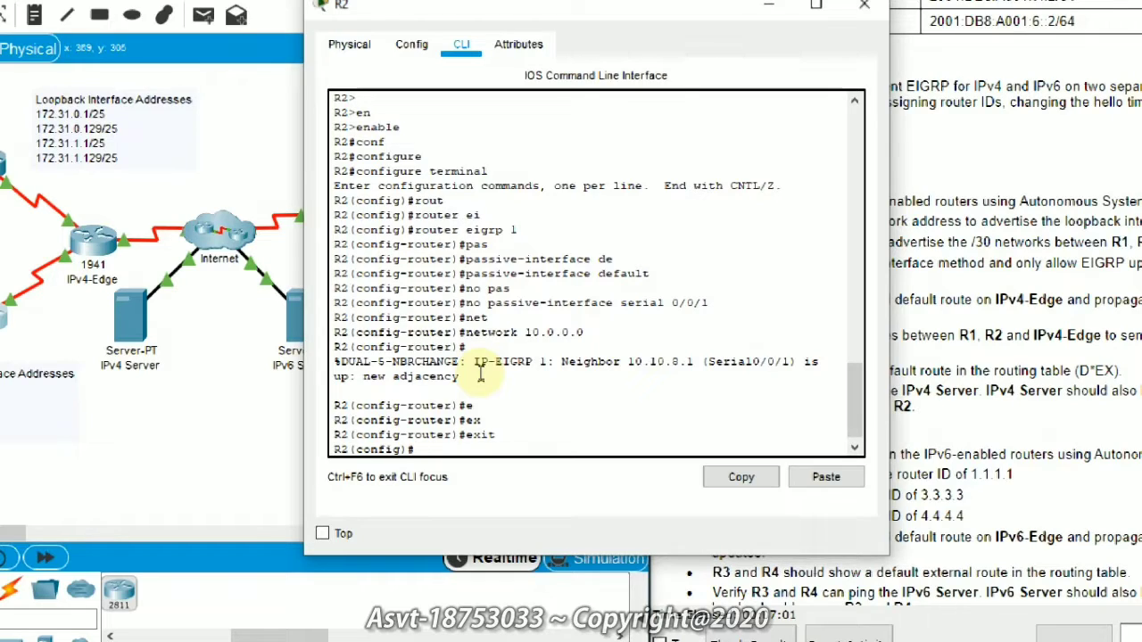
Step: Enter interface configuration mode for R2's serial 0/0/1
{"action": "type", "text": "int"}
{"action": "key", "text": "Tab"}
{"action": "type", "text": "ser"}
{"action": "type", "text": "i"}
{"action": "key", "text": "Tab"}
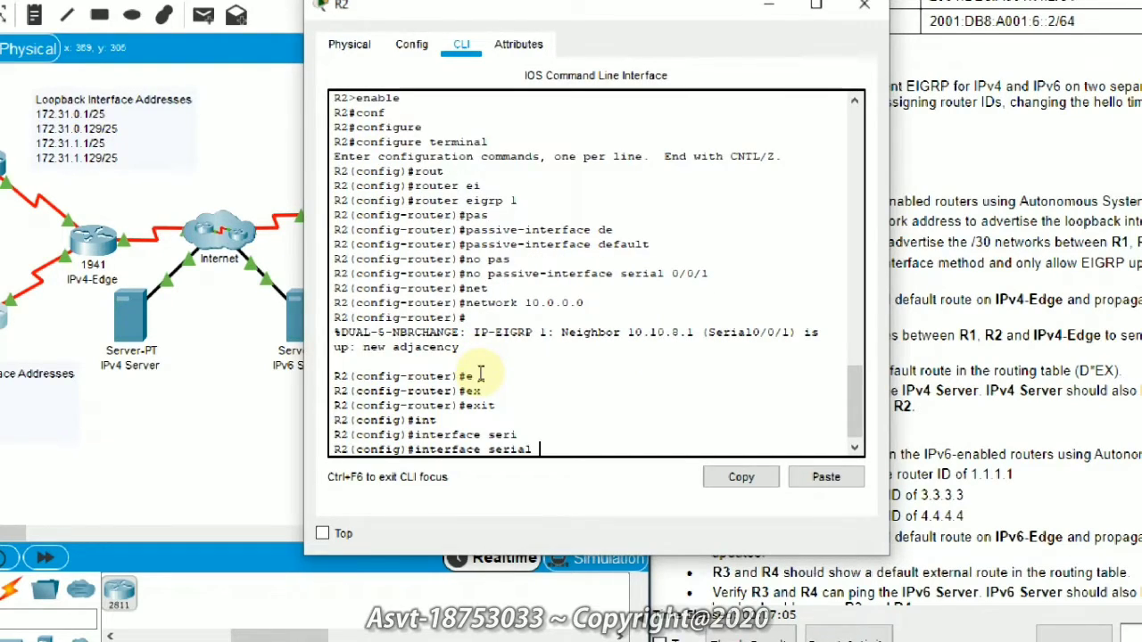
{"action": "type", "text": "0"}
{"action": "key", "text": "BackSpace"}
{"action": "type", "text": "/0/1"}
{"action": "key", "text": "Return"}
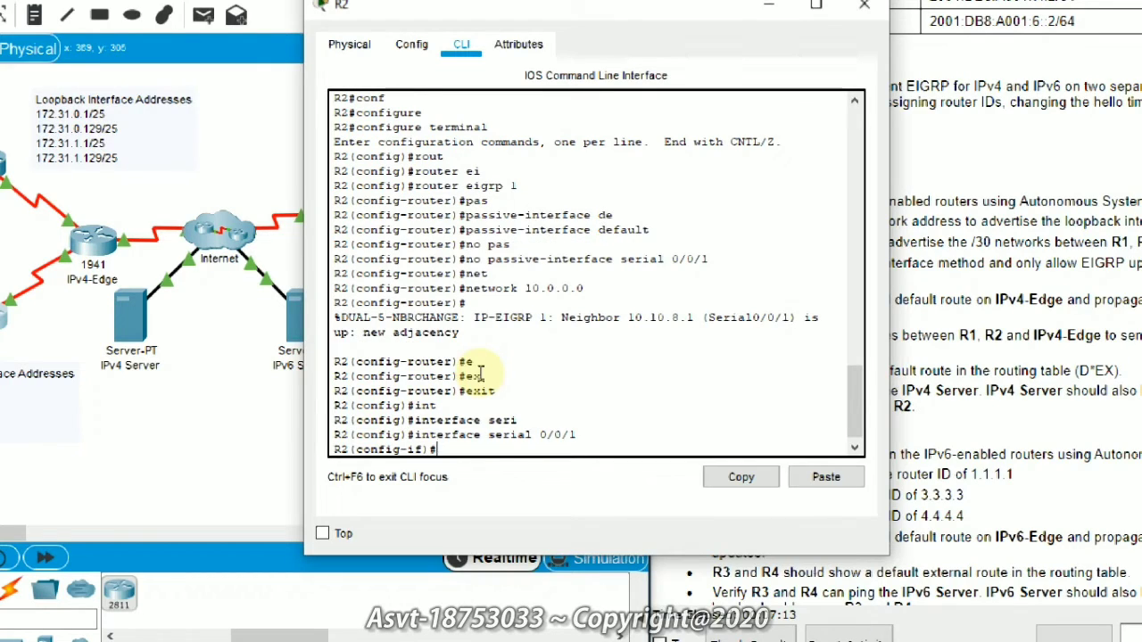
Step: Set the hello interval for EIGRP 1 on R2's serial 0/0/1 to 10 seconds and put away its window
{"action": "type", "text": "i"}
{"action": "type", "text": "p hell"}
{"action": "key", "text": "Tab"}
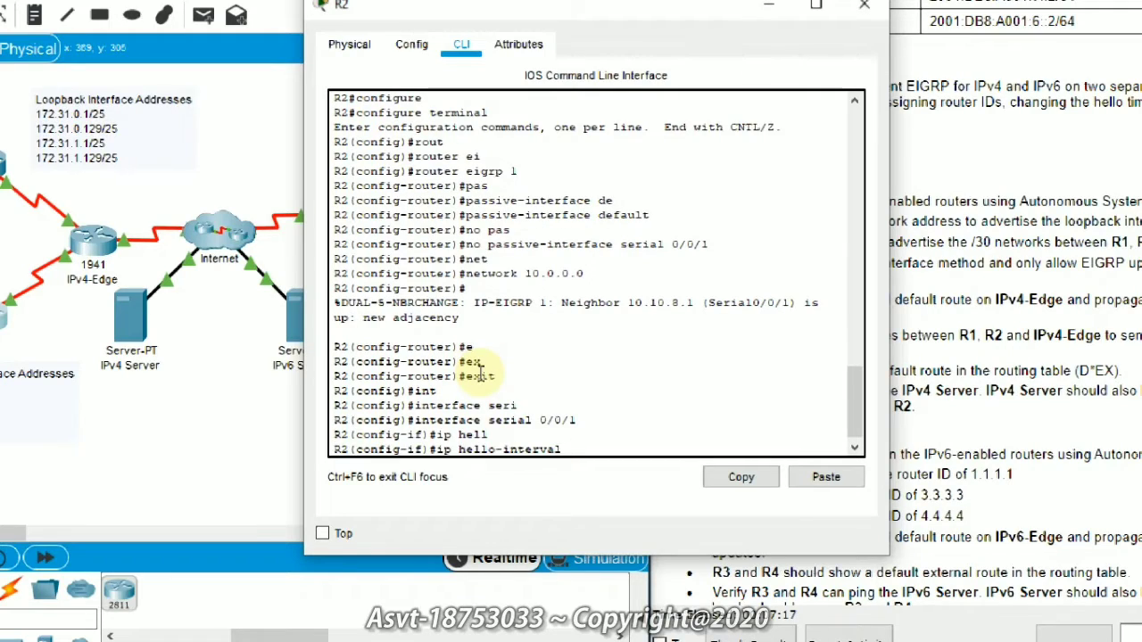
{"action": "type", "text": "ei"}
{"action": "key", "text": "Tab"}
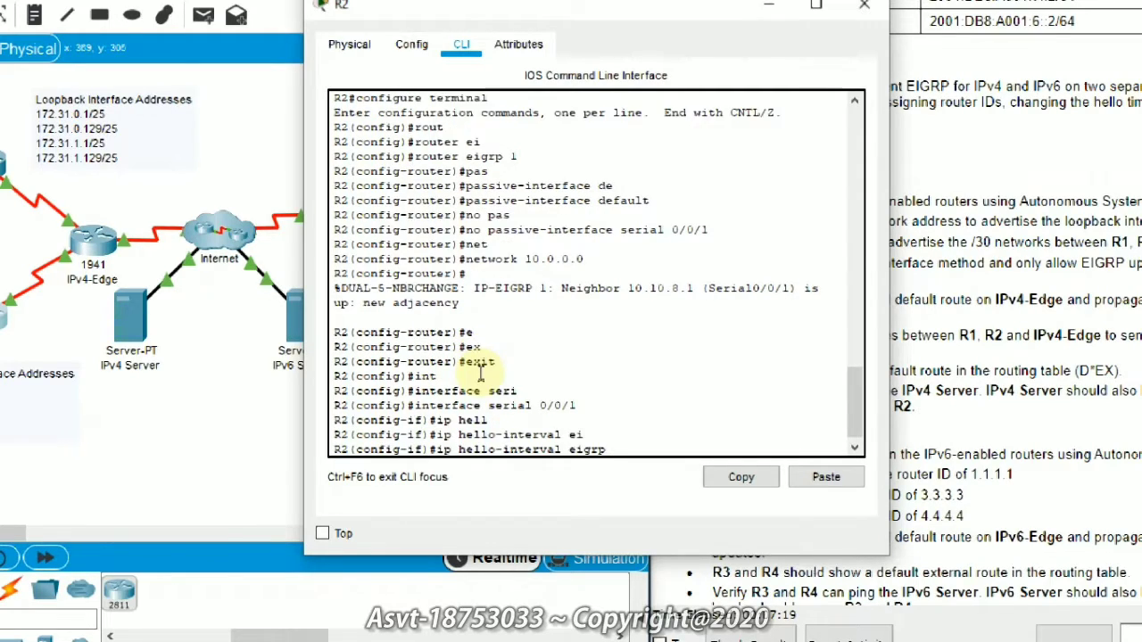
{"action": "type", "text": "1 10"}
{"action": "left_click_drag", "start_coordinate": [657, 440], "coordinate": [584, 435]}
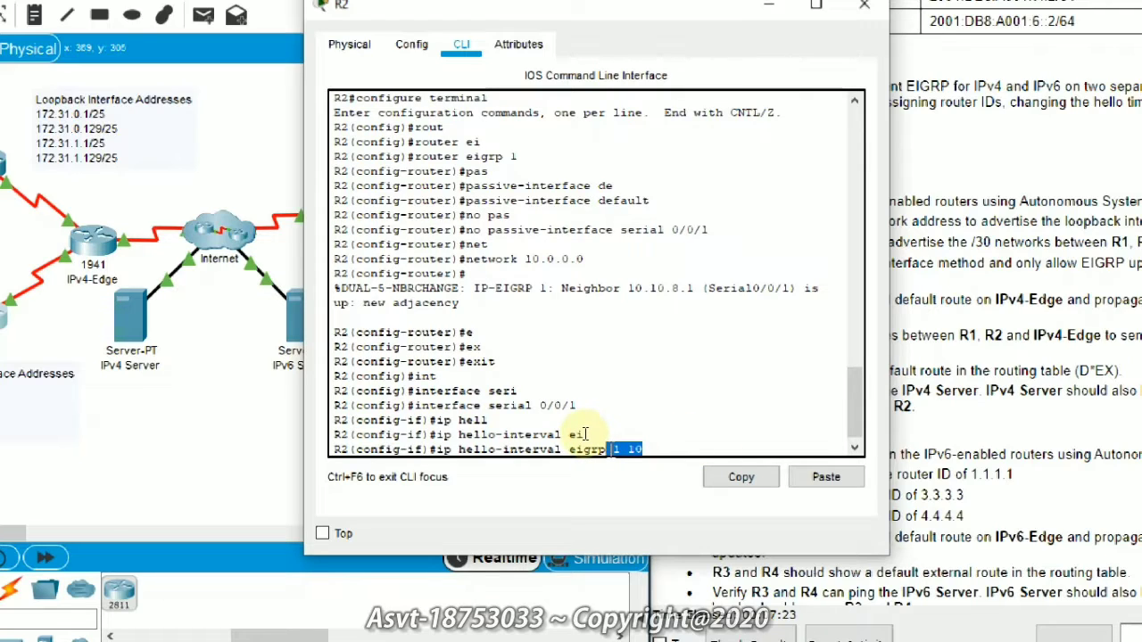
{"action": "left_click", "coordinate": [589, 435]}
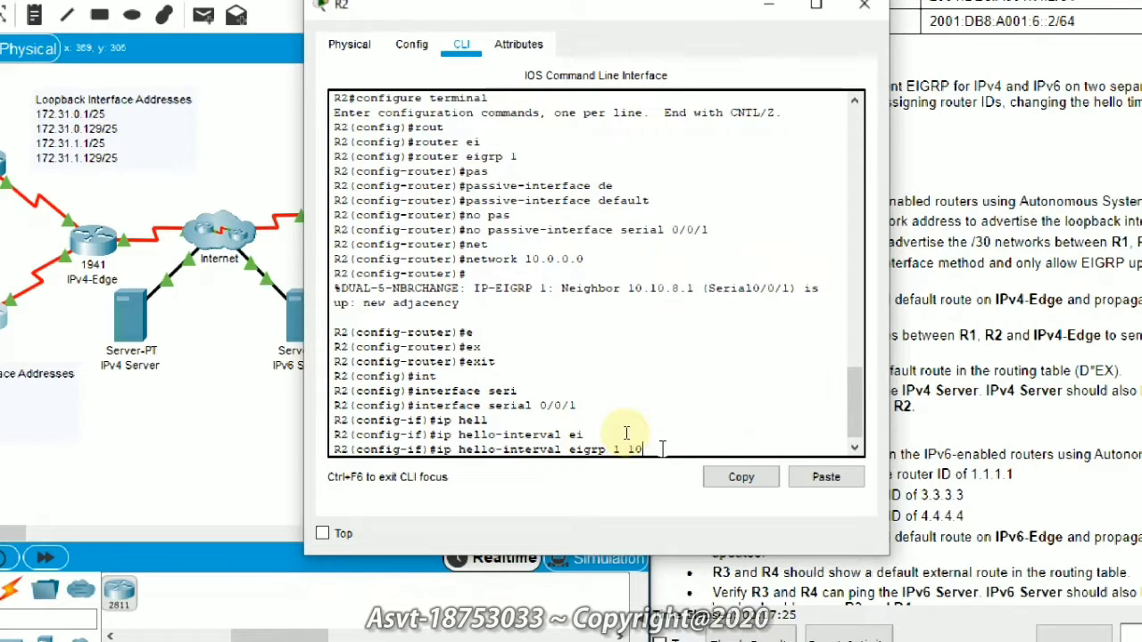
{"action": "key", "text": "Return"}
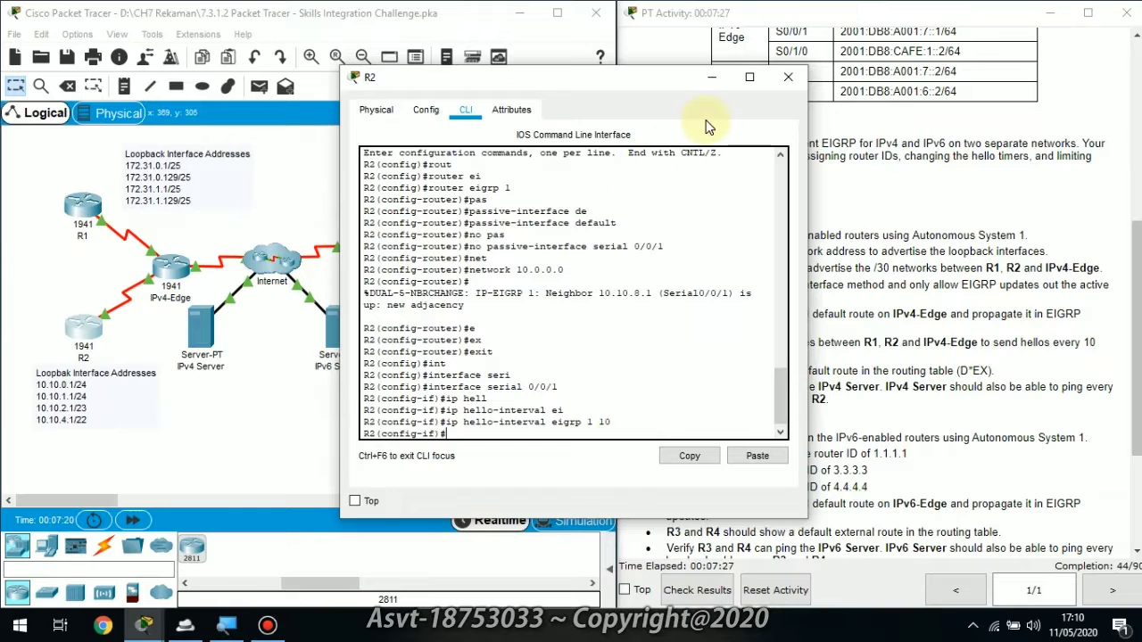
{"action": "left_click", "coordinate": [711, 77]}
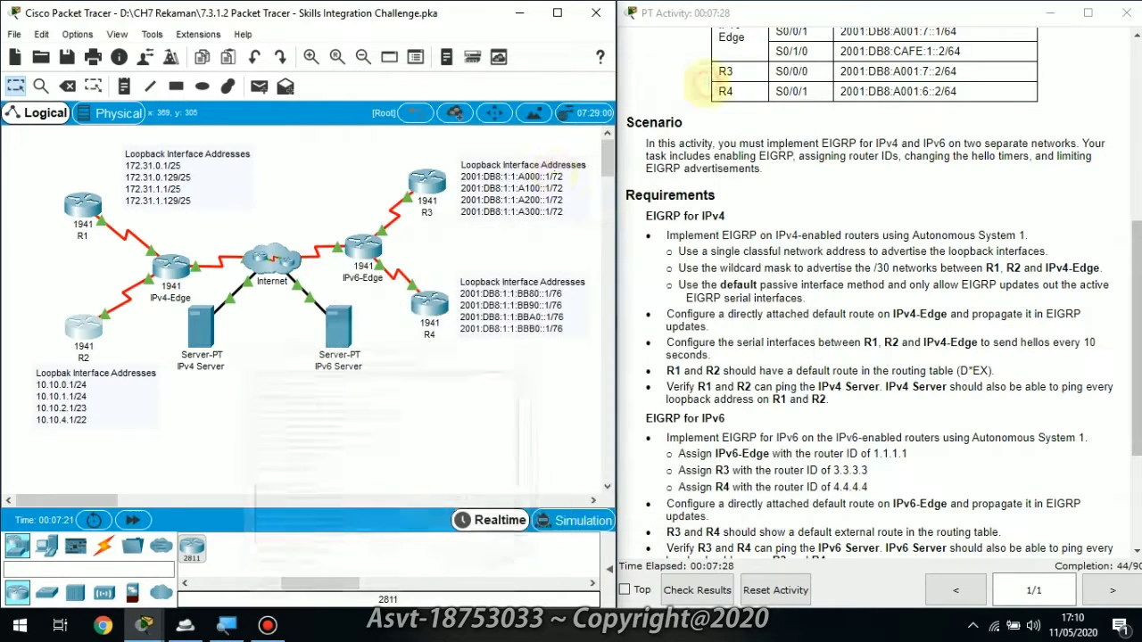
Step: Reopen IPv4-Edge's command line and return from EIGRP router configuration to global configuration mode
{"action": "left_click", "coordinate": [179, 285]}
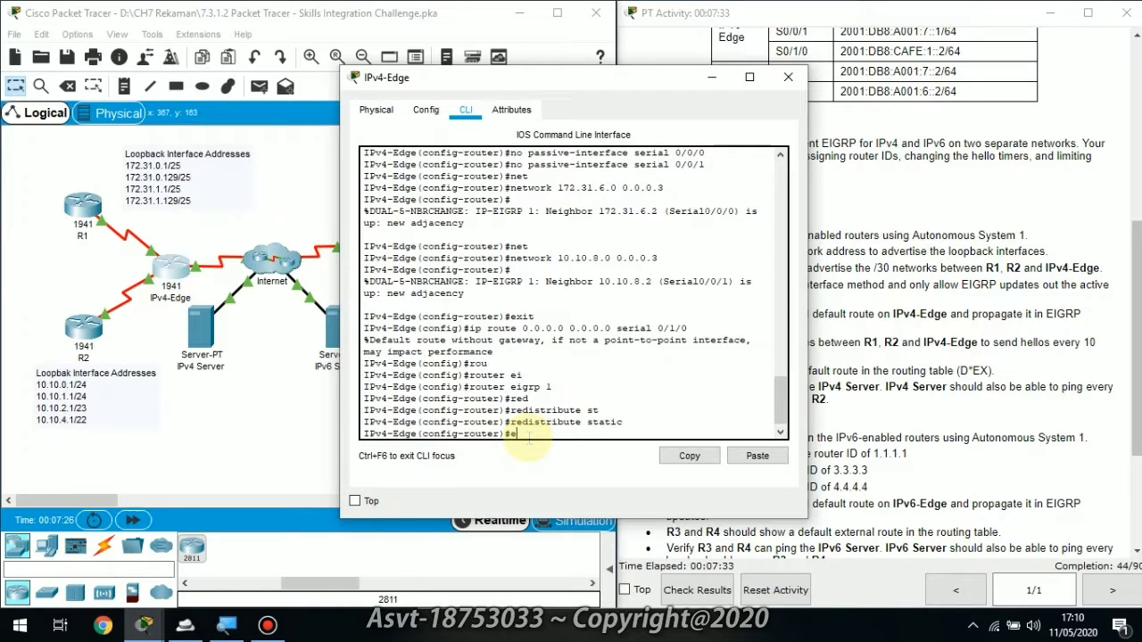
{"action": "type", "text": "e"}
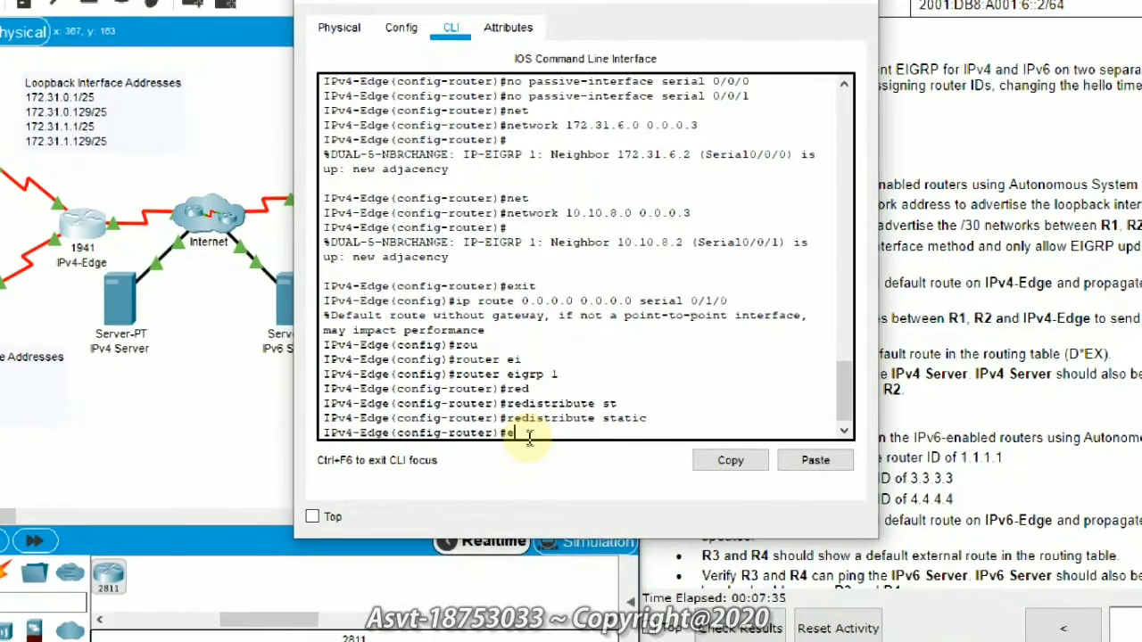
{"action": "type", "text": "xit"}
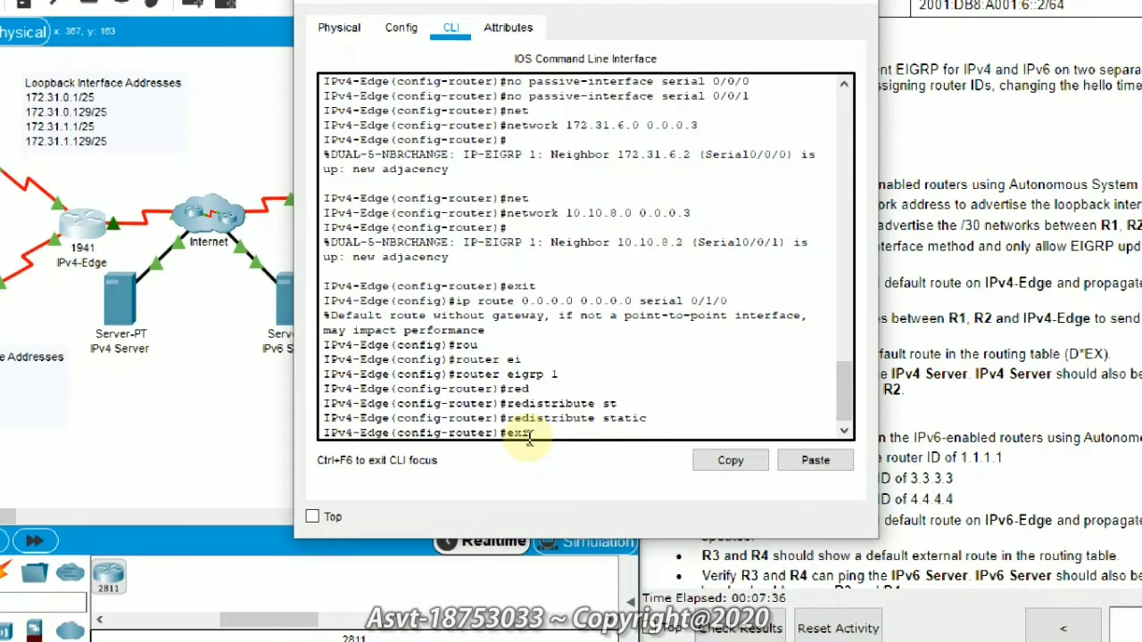
{"action": "key", "text": "Return"}
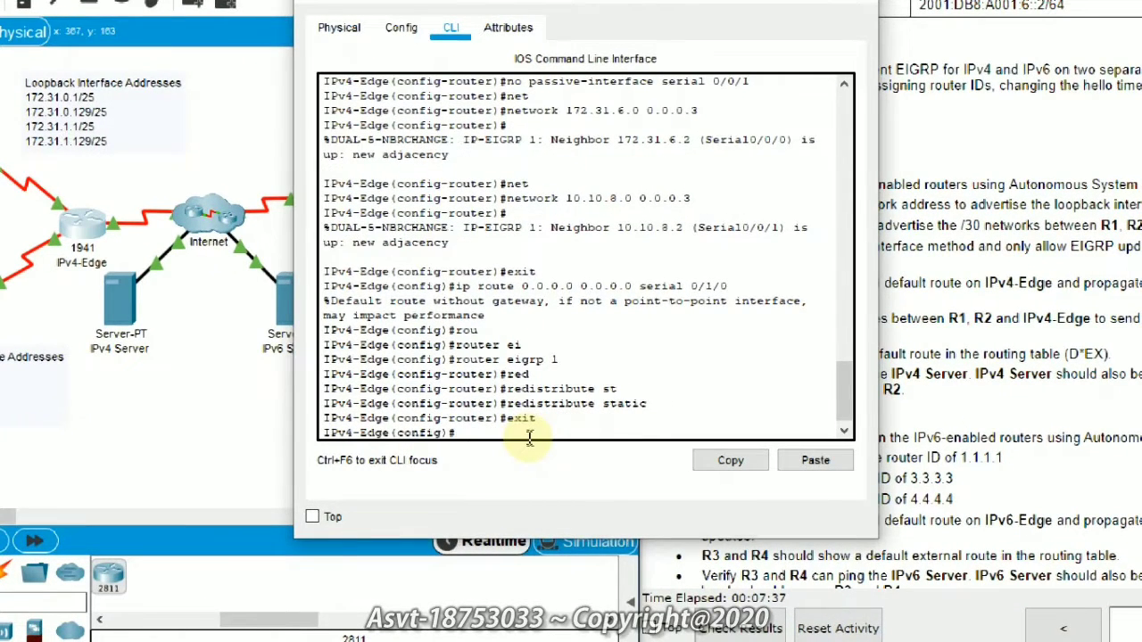
Step: Enter interface configuration mode for IPv4-Edge's serial 0/0/0
{"action": "type", "text": "i"}
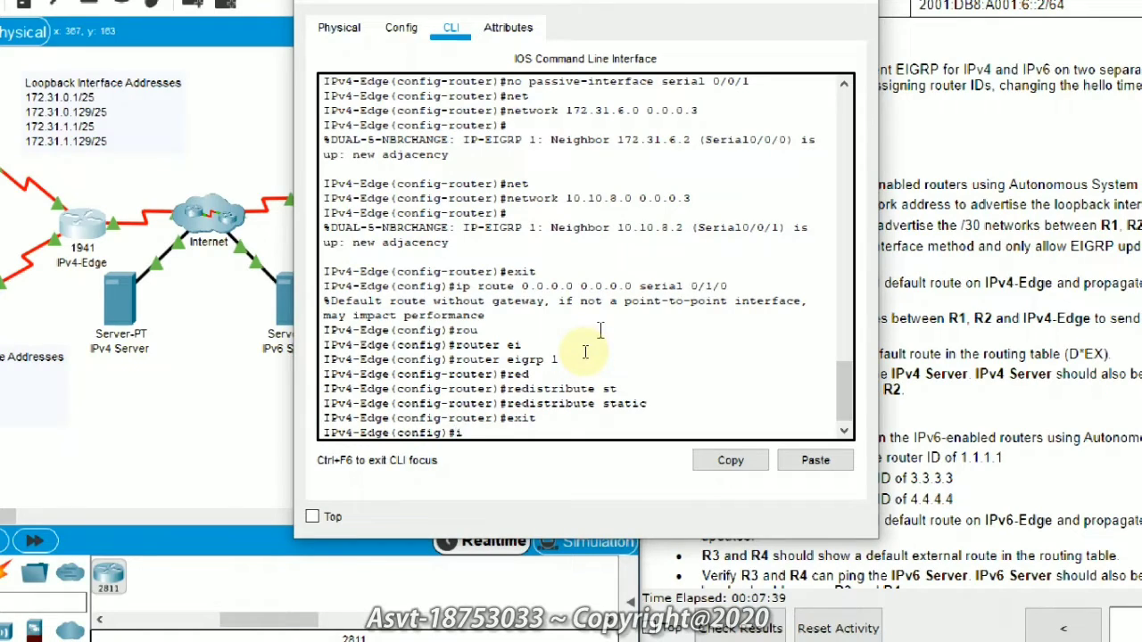
{"action": "type", "text": "nt"}
{"action": "key", "text": "Tab"}
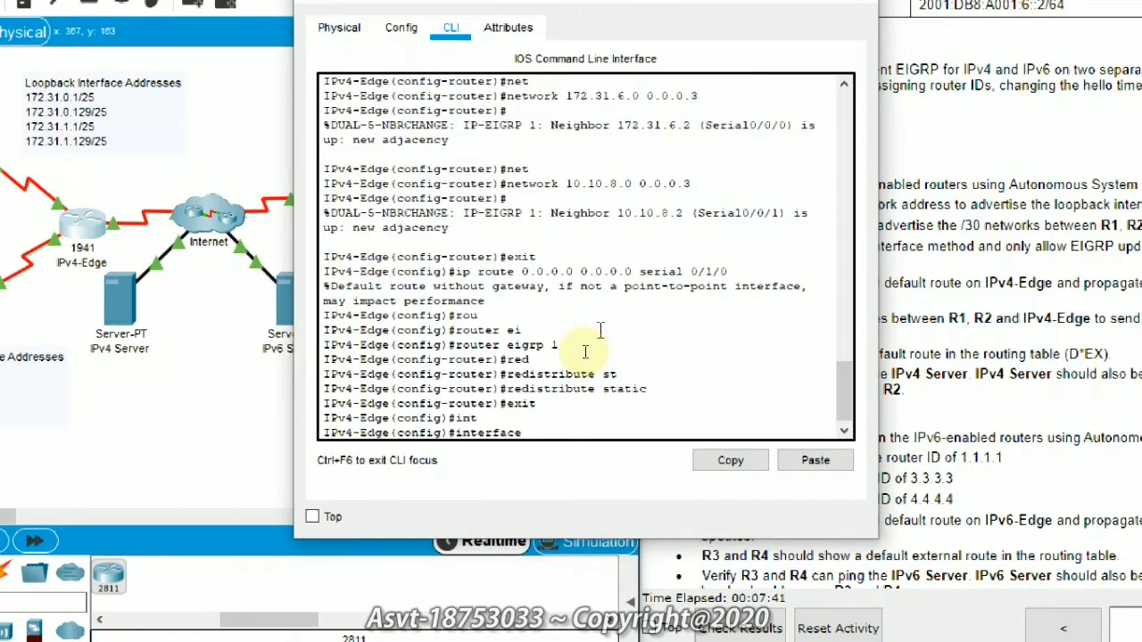
{"action": "type", "text": "ser"}
{"action": "key", "text": "Tab"}
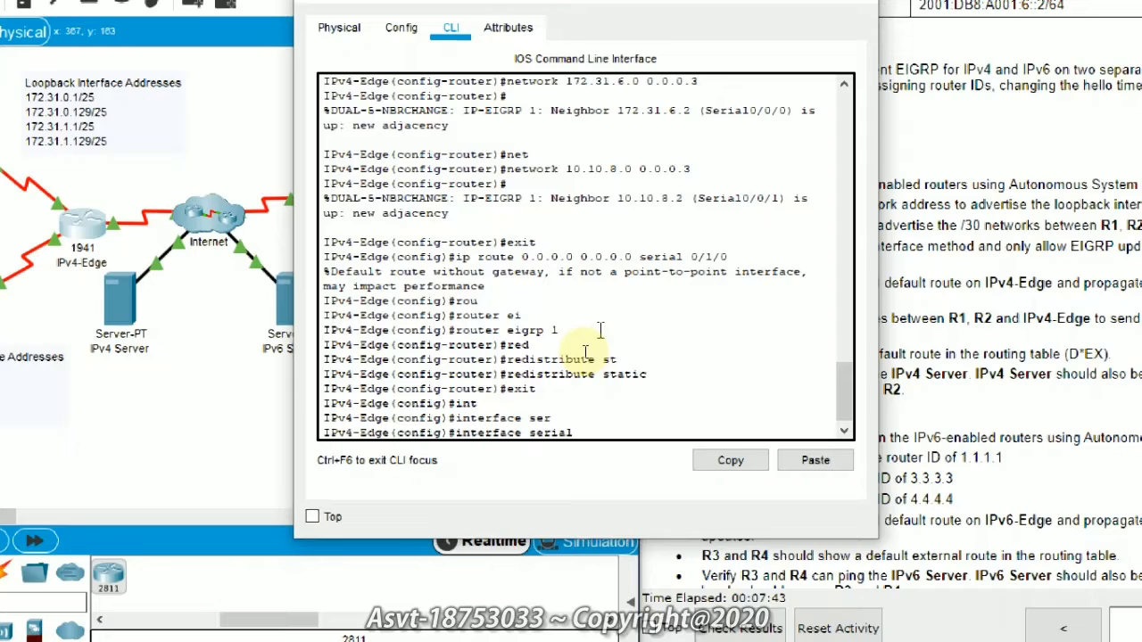
{"action": "type", "text": "0/0/0"}
{"action": "key", "text": "Return"}
Step: Set the hello interval for EIGRP 1 on IPv4-Edge's serial 0/0/0 to 10 seconds
{"action": "type", "text": "ip he"}
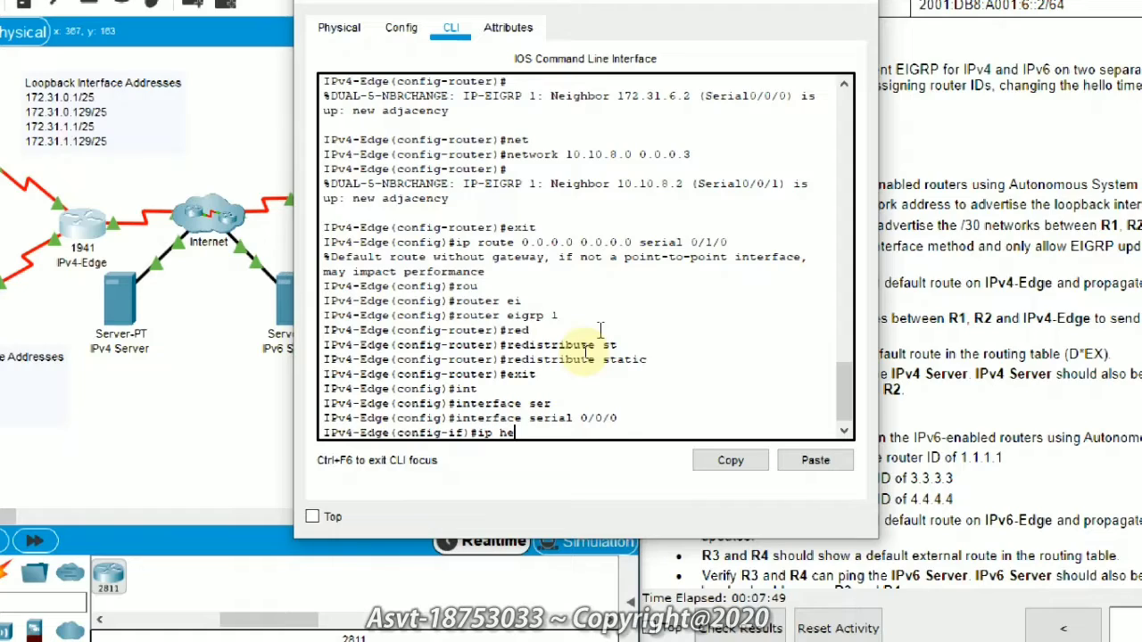
{"action": "type", "text": "ll"}
{"action": "key", "text": "Tab"}
{"action": "type", "text": "ei"}
{"action": "key", "text": "Tab"}
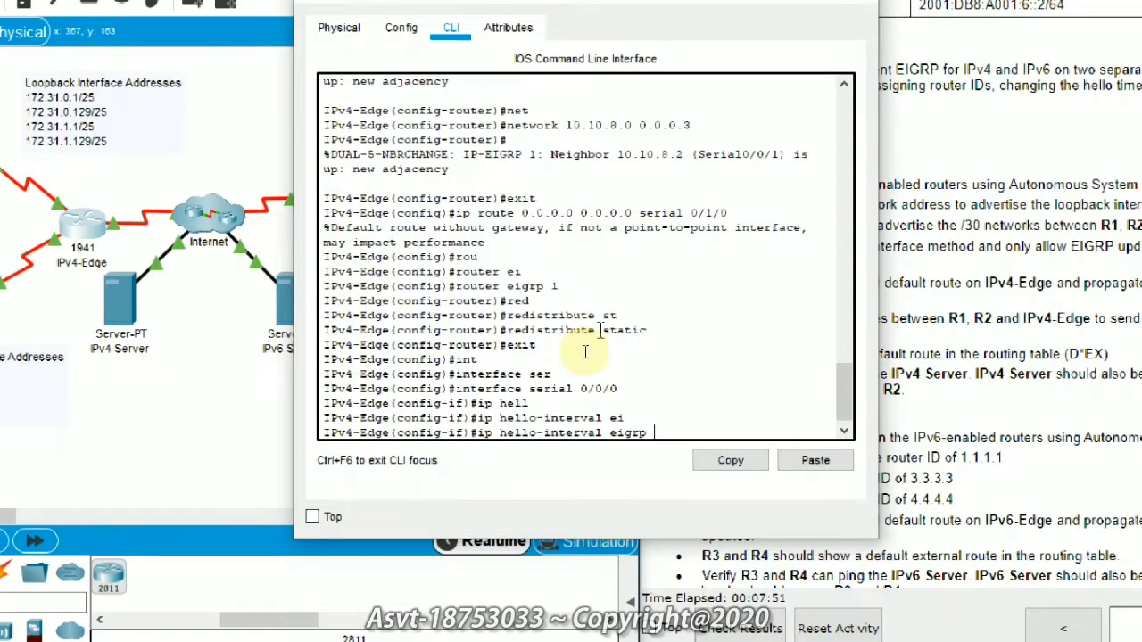
{"action": "type", "text": "1 10"}
{"action": "triple_click", "coordinate": [670, 434]}
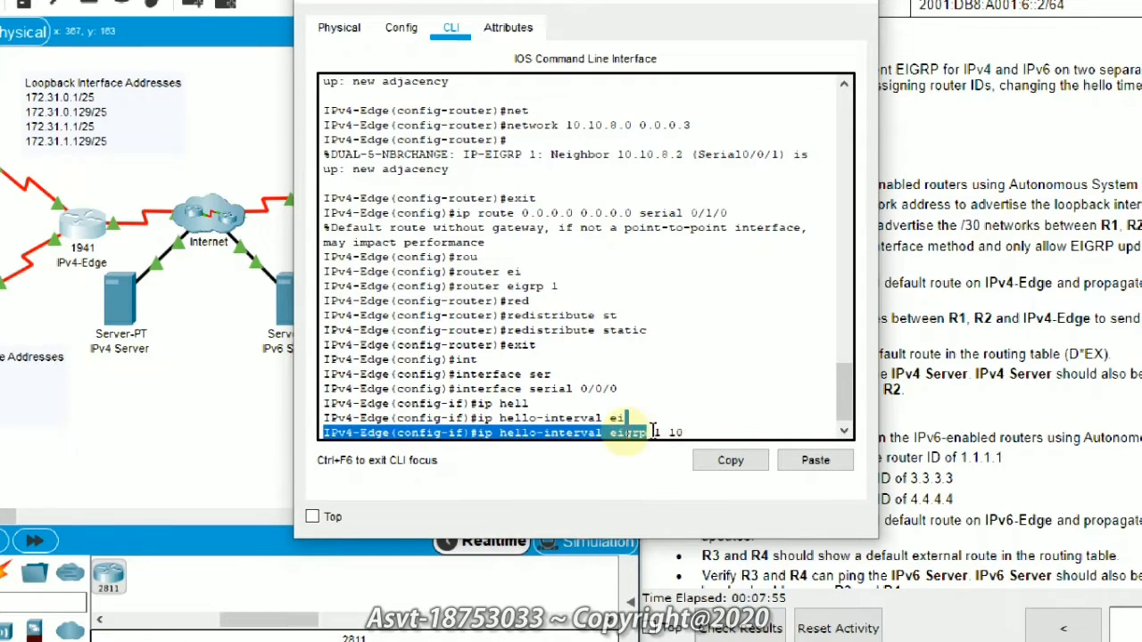
{"action": "left_click", "coordinate": [659, 437]}
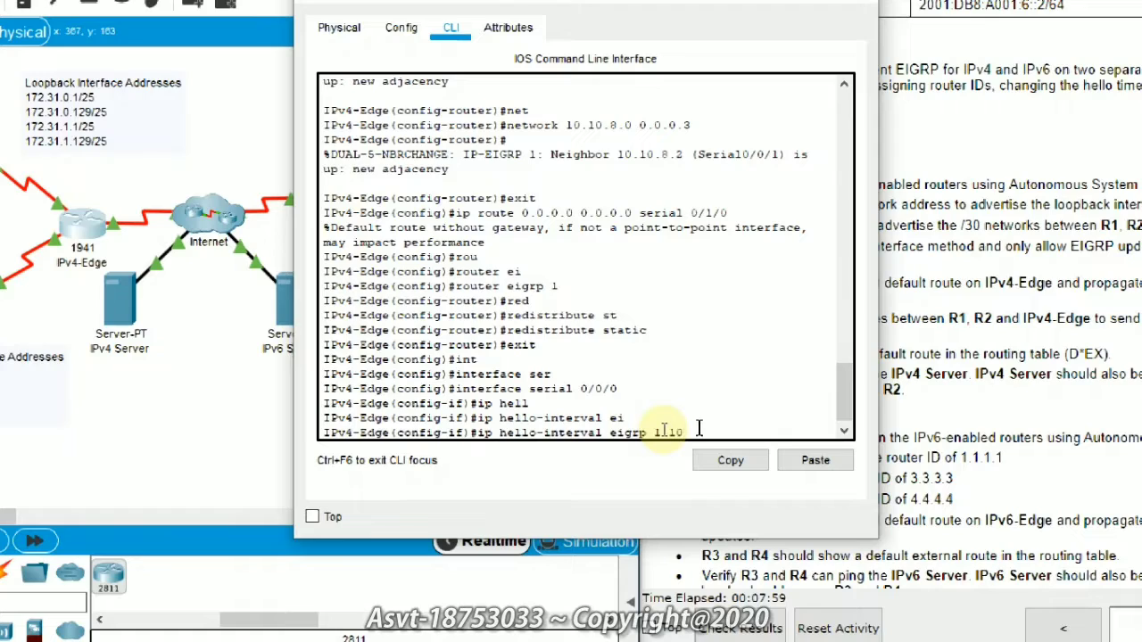
{"action": "key", "text": "Return"}
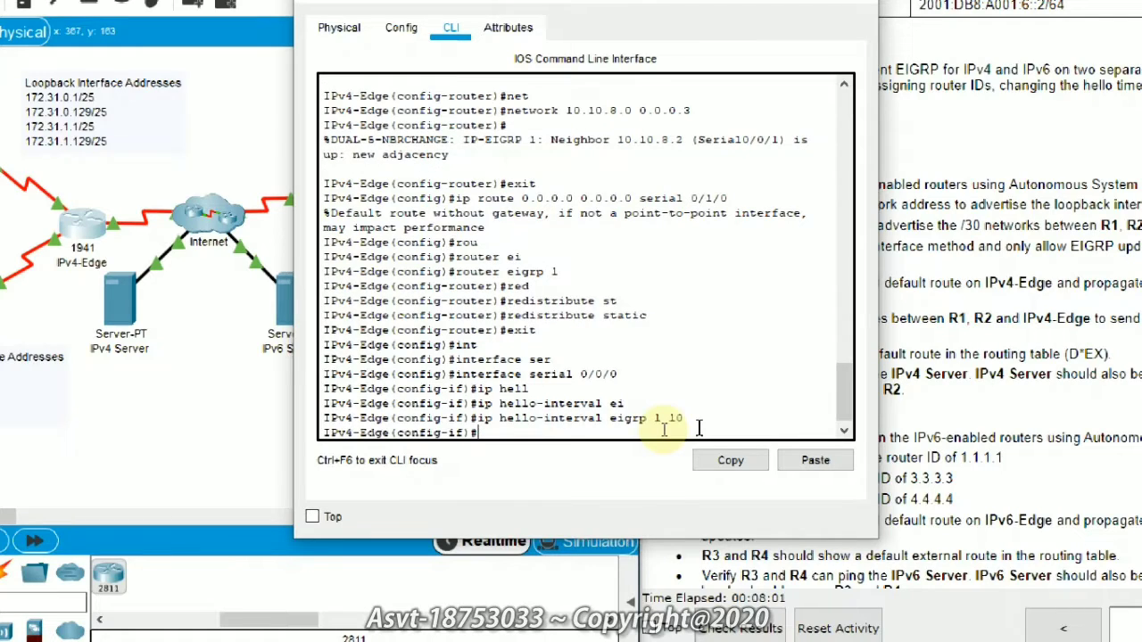
Step: Leave serial 0/0/0 and enter interface configuration mode for IPv4-Edge's serial 0/0/1
{"action": "type", "text": "exit"}
{"action": "key", "text": "Return"}
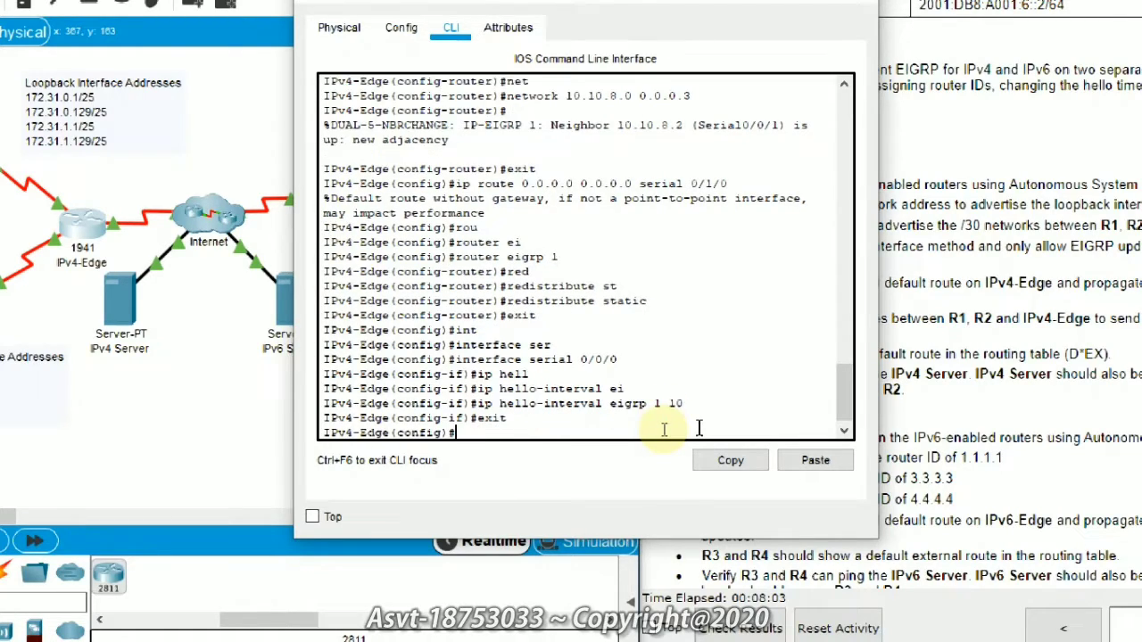
{"action": "type", "text": "int"}
{"action": "key", "text": "Tab"}
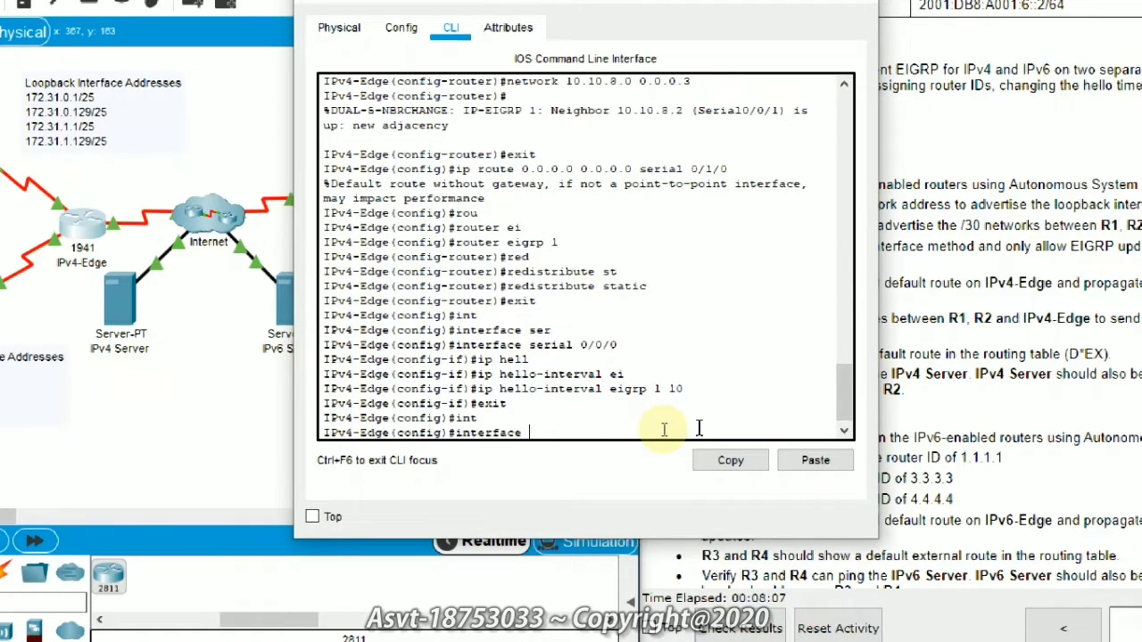
{"action": "type", "text": "he"}
{"action": "key", "text": "BackSpace"}
{"action": "key", "text": "BackSpace"}
{"action": "type", "text": "serial 0/0/1"}
{"action": "key", "text": "Return"}
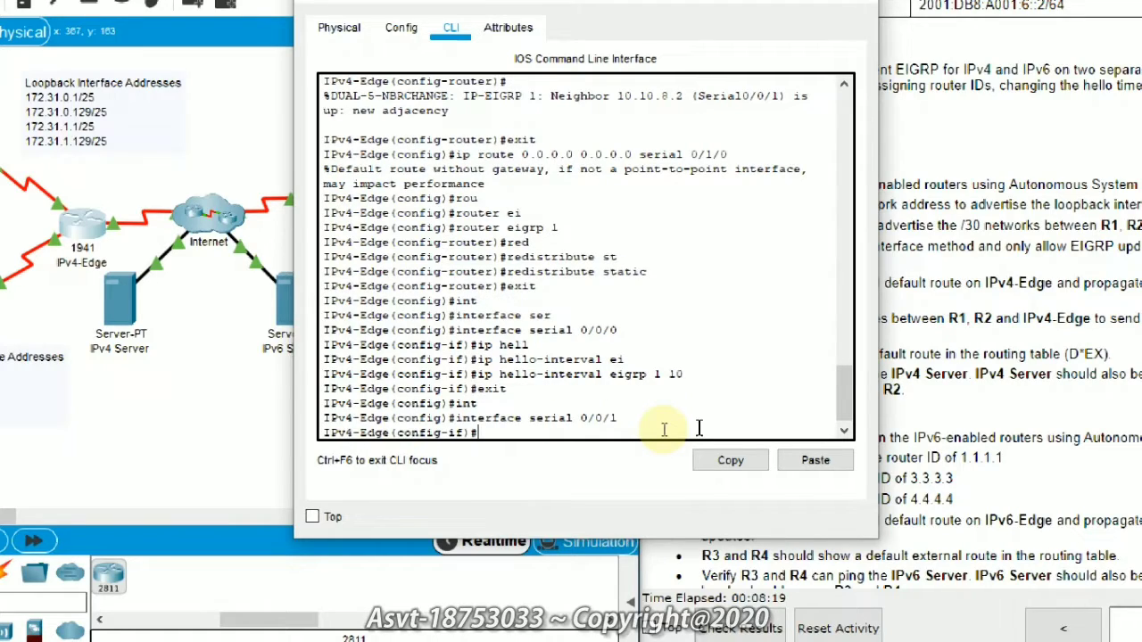
Step: Set the hello interval for EIGRP 1 on IPv4-Edge's serial 0/0/1 to 10 seconds and put away its window
{"action": "type", "text": "ip hell"}
{"action": "key", "text": "Tab"}
{"action": "type", "text": "ei"}
{"action": "key", "text": "Tab"}
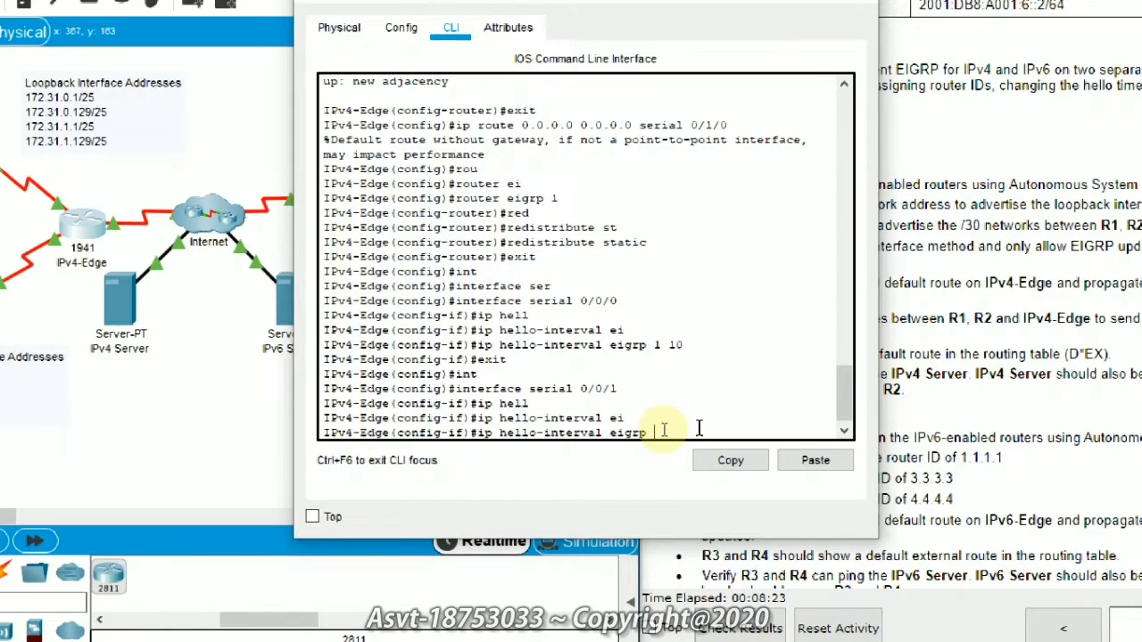
{"action": "type", "text": "1 10"}
{"action": "left_click_drag", "start_coordinate": [700, 429], "coordinate": [651, 432]}
{"action": "left_click", "coordinate": [689, 431]}
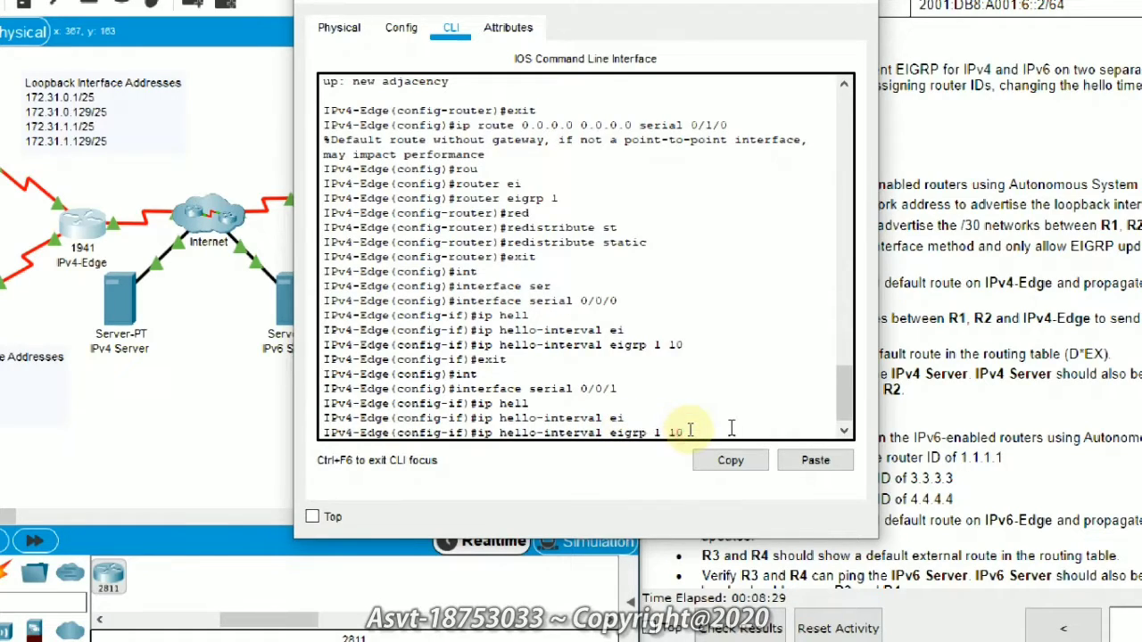
{"action": "key", "text": "Return"}
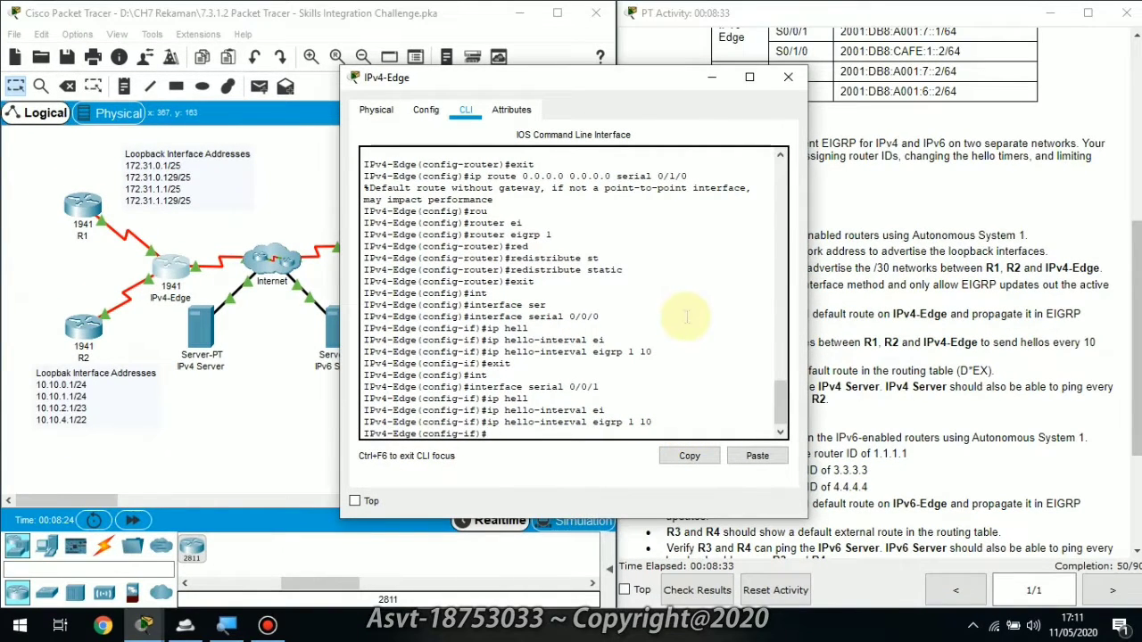
{"action": "left_click", "coordinate": [714, 79]}
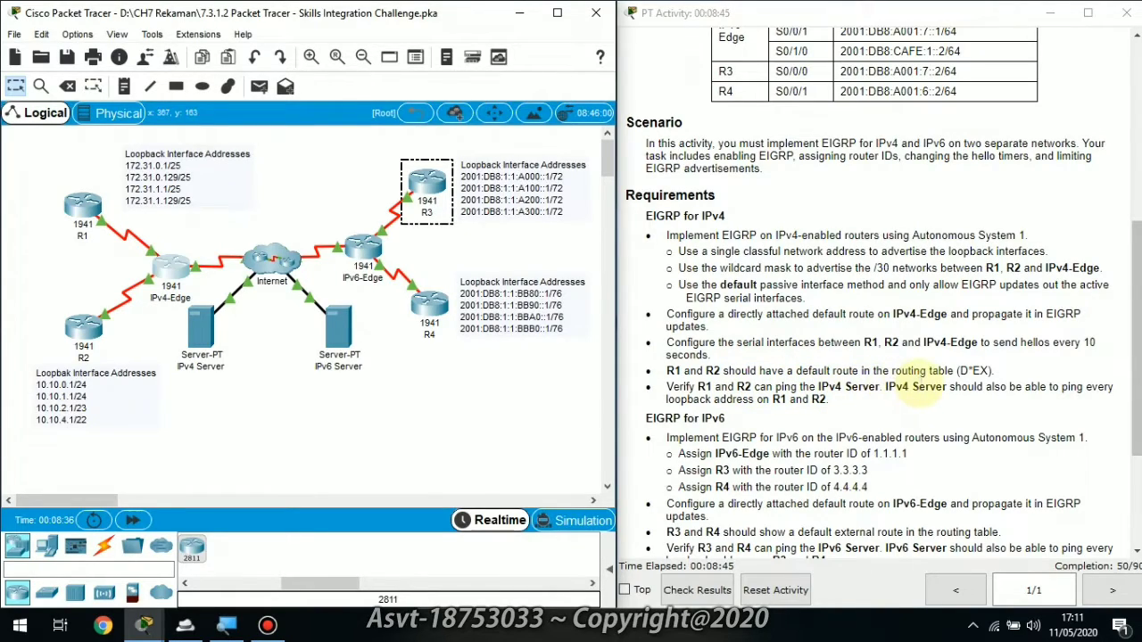
Step: Highlight the D*EX code in the IPv4 requirement about R1's and R2's default route
{"action": "left_click", "coordinate": [998, 376]}
{"action": "left_click_drag", "start_coordinate": [999, 376], "coordinate": [958, 371]}
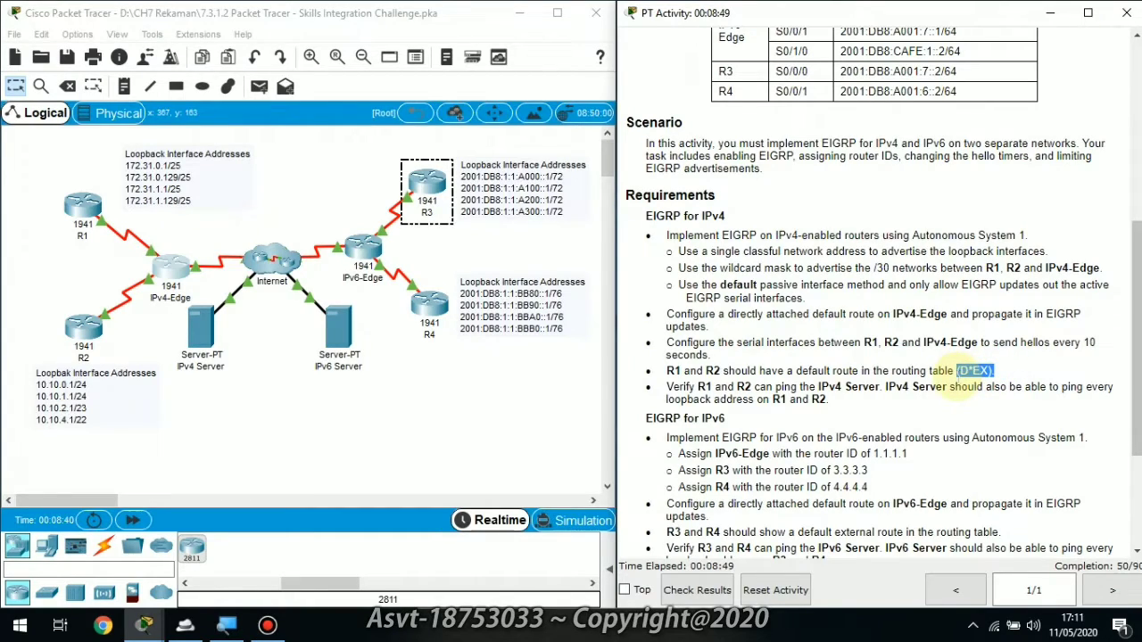
{"action": "left_click", "coordinate": [959, 372]}
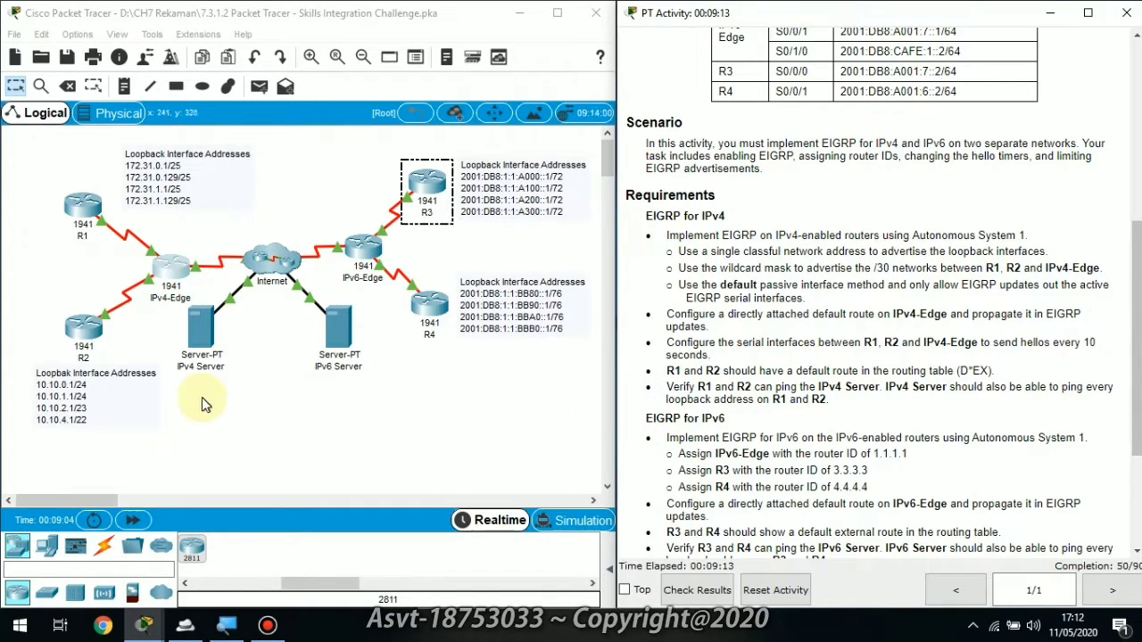
Step: Reopen R1's command line and leave interface configuration for global configuration mode
{"action": "left_click", "coordinate": [82, 207]}
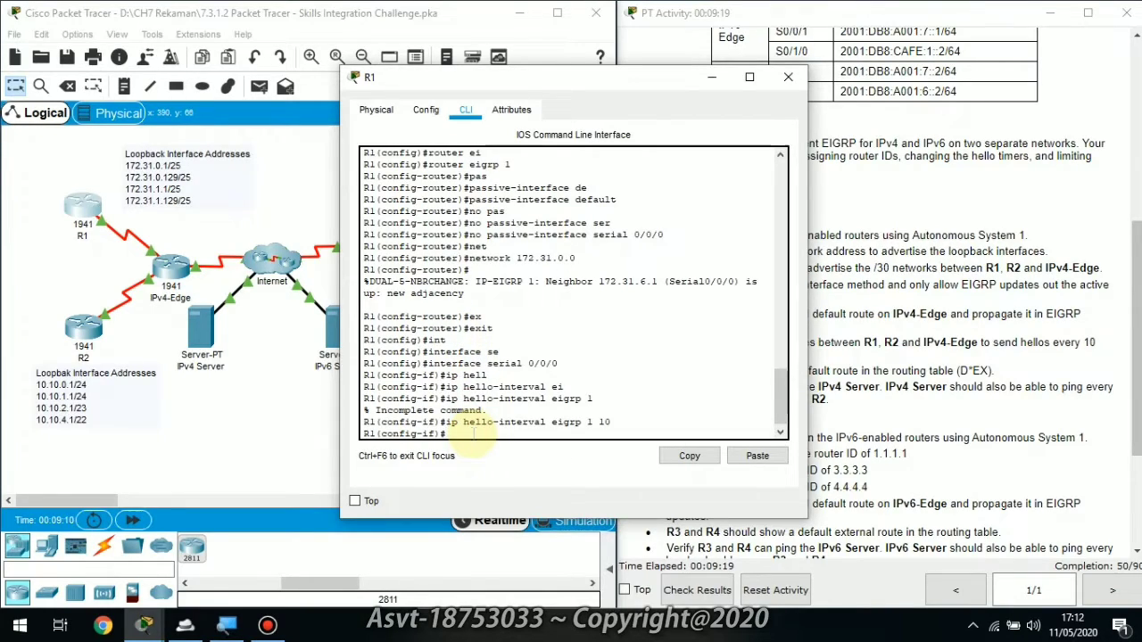
{"action": "type", "text": "exi"}
{"action": "key", "text": "Tab"}
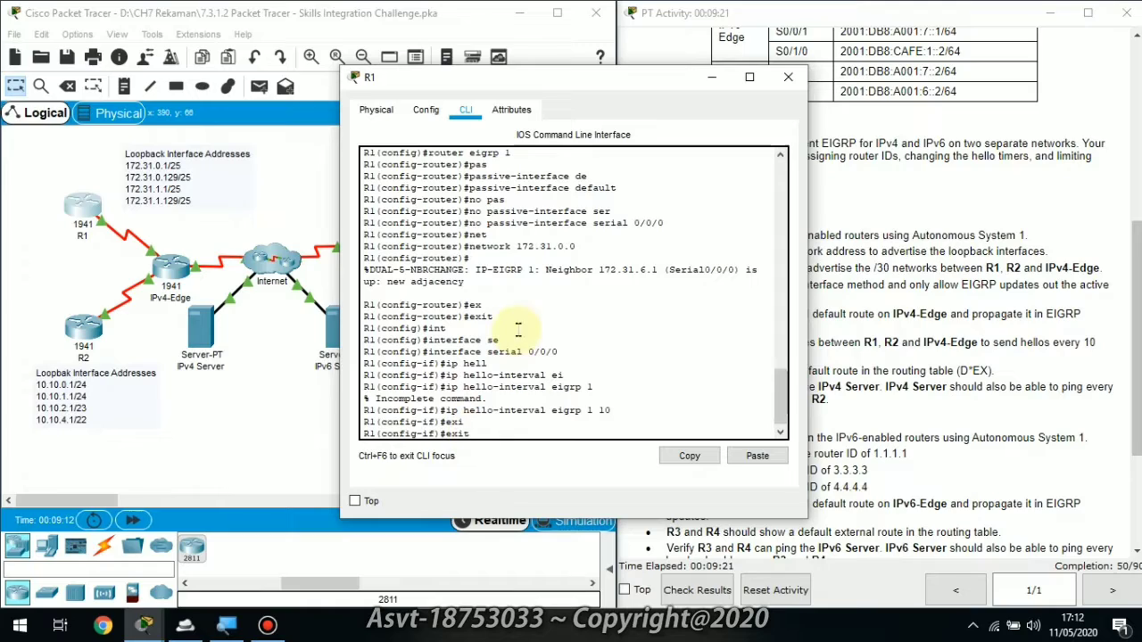
{"action": "key", "text": "Return"}
{"action": "type", "text": "sho"}
{"action": "key", "text": "Tab"}
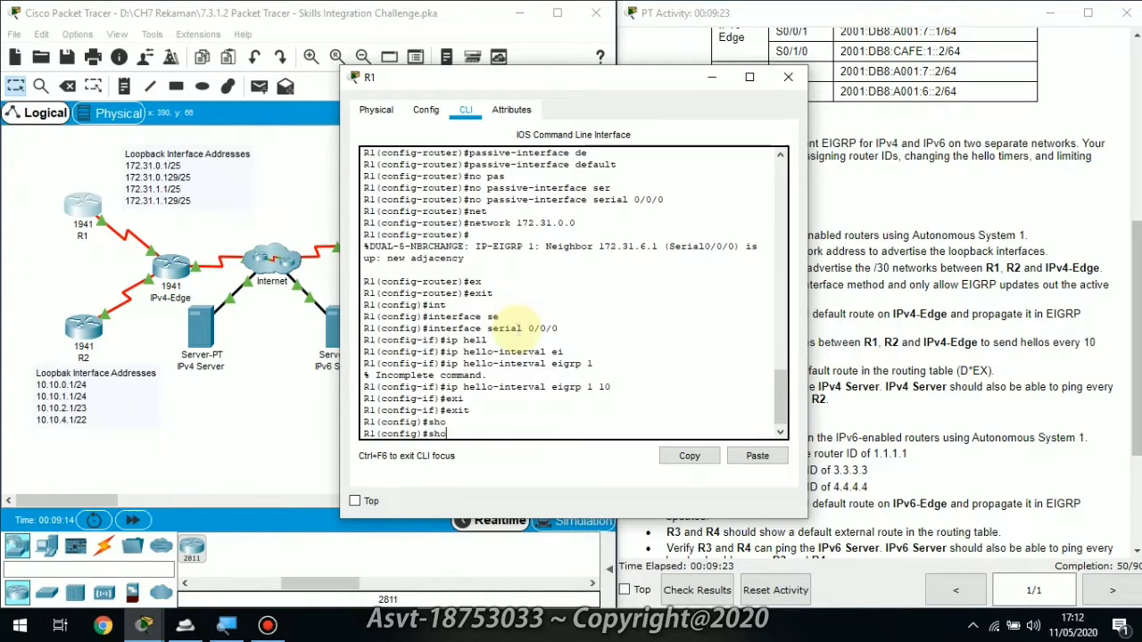
{"action": "key", "text": "Tab"}
{"action": "type", "text": "ip"}
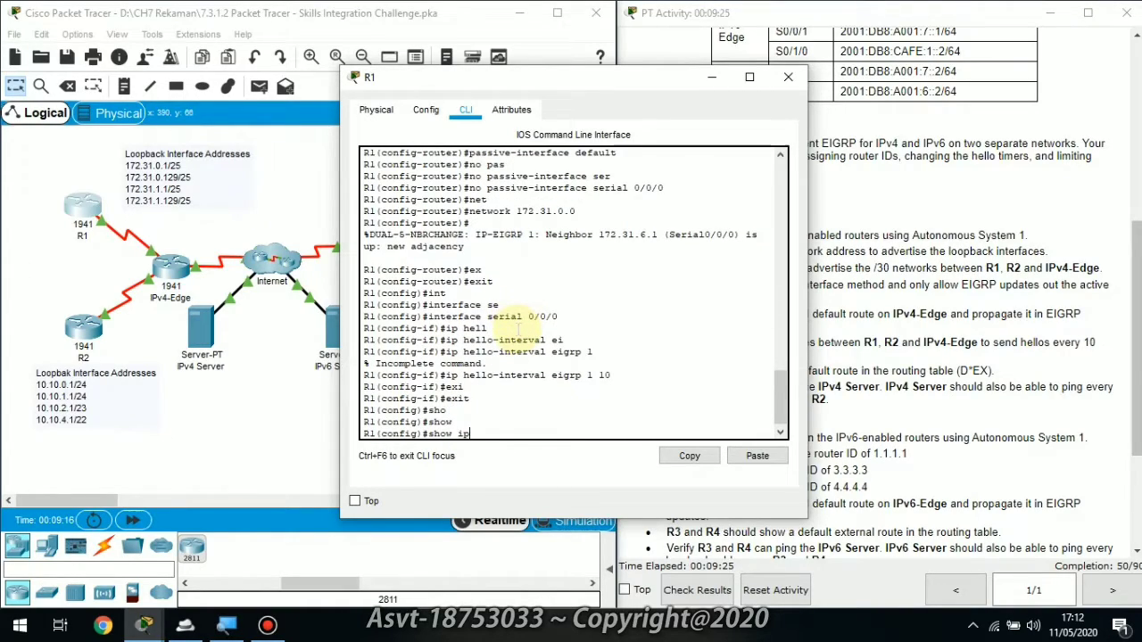
{"action": "type", "text": " rou"}
{"action": "key", "text": "Tab"}
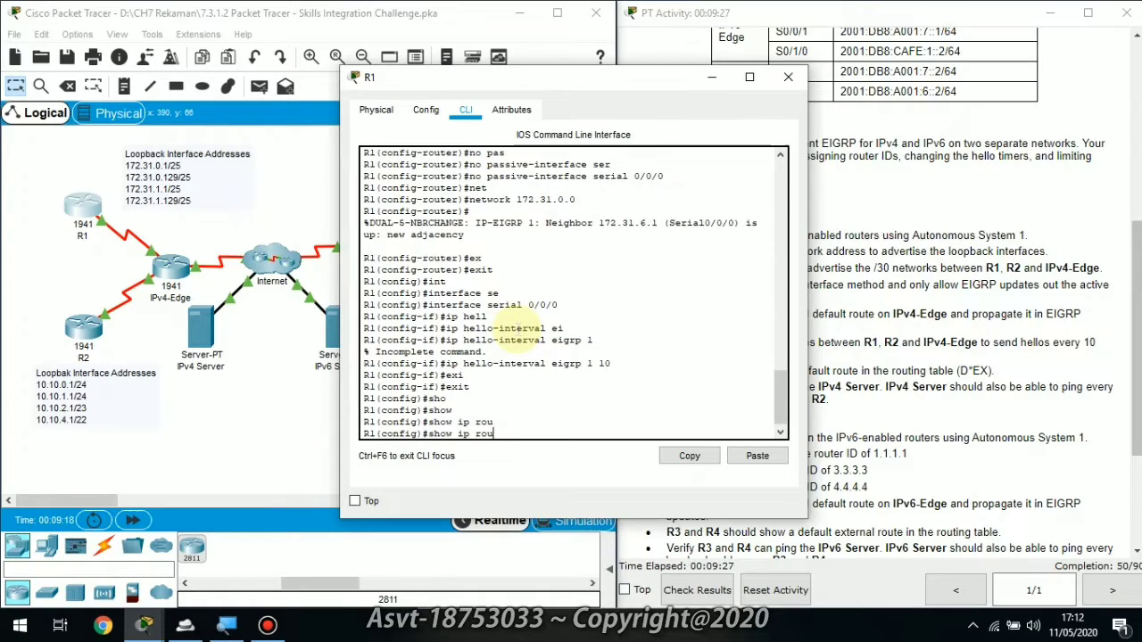
{"action": "type", "text": "t"}
{"action": "key", "text": "Tab"}
{"action": "key", "text": "BackSpace"}
{"action": "key", "text": "BackSpace"}
{"action": "key", "text": "BackSpace"}
{"action": "key", "text": "BackSpace"}
{"action": "key", "text": "BackSpace"}
{"action": "key", "text": "BackSpace"}
{"action": "key", "text": "BackSpace"}
{"action": "key", "text": "BackSpace"}
{"action": "key", "text": "BackSpace"}
{"action": "key", "text": "BackSpace"}
{"action": "key", "text": "BackSpace"}
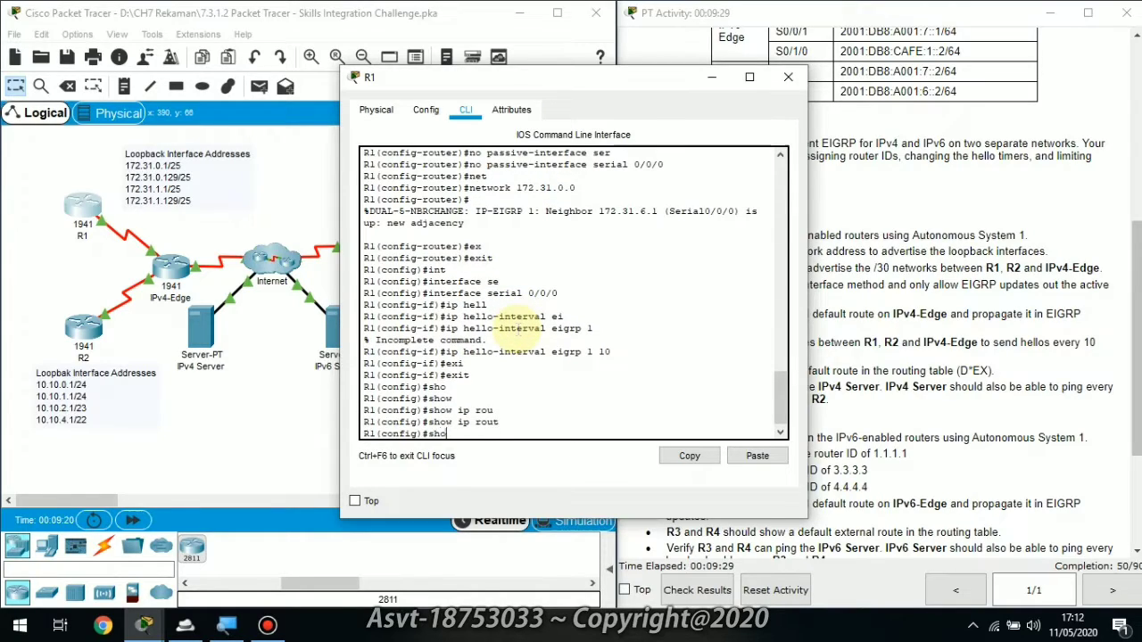
Step: Exit R1's global configuration mode to reach privileged EXEC mode
{"action": "type", "text": "exit"}
{"action": "key", "text": "Return"}
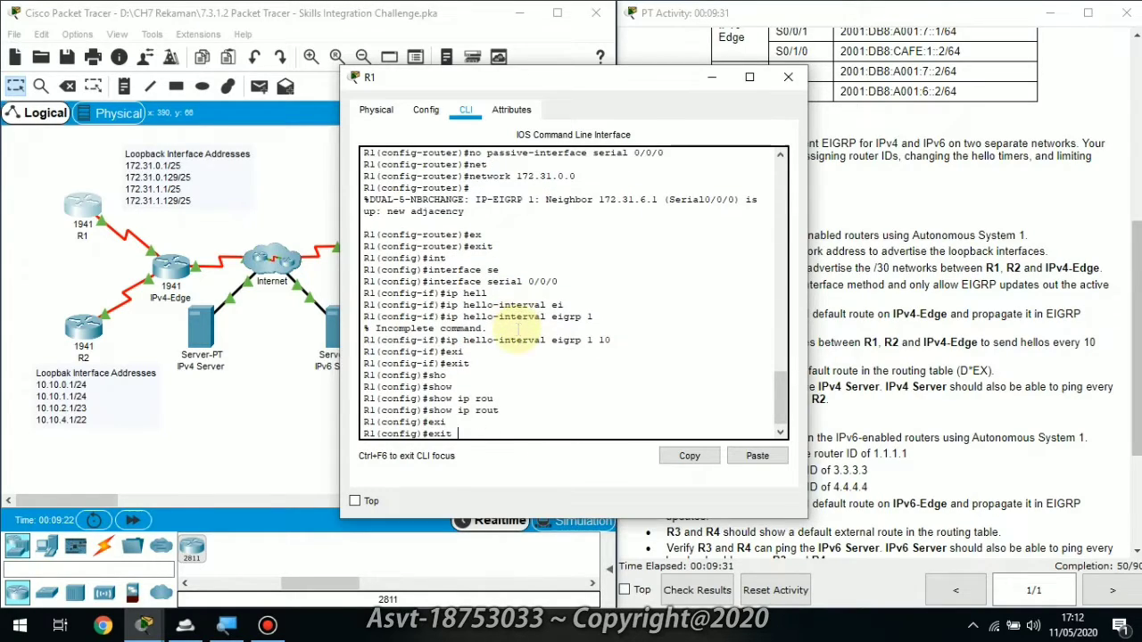
{"action": "key", "text": "Return"}
{"action": "key", "text": "Return"}
{"action": "key", "text": "Return"}
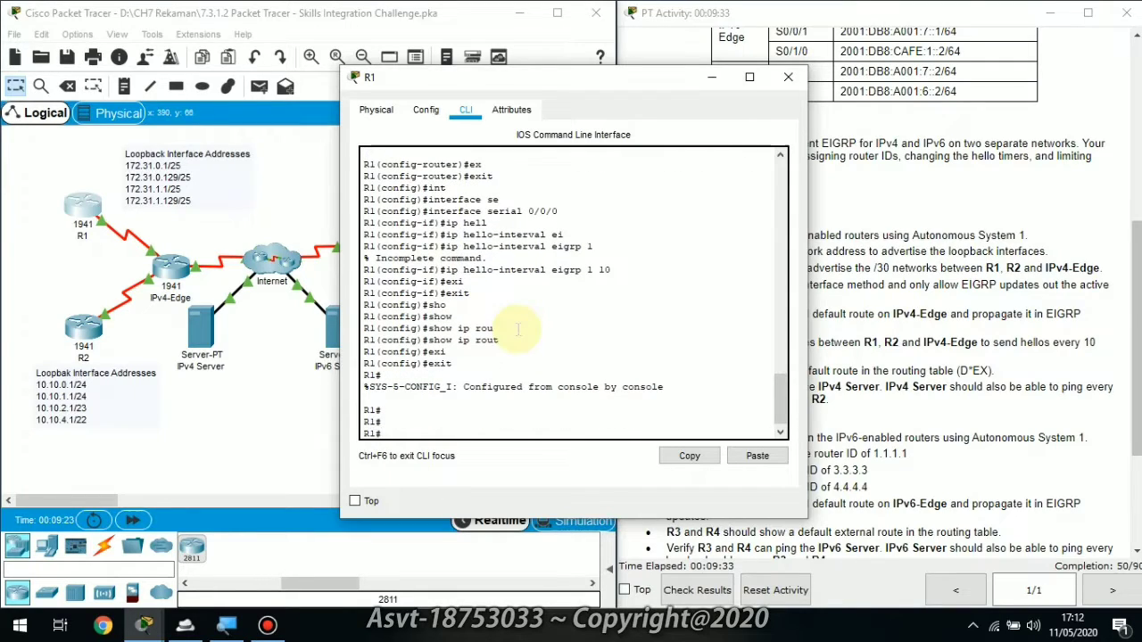
Step: Display R1's IP routing table, highlight the D*EX default route entry, and put away the router's window
{"action": "type", "text": "sh"}
{"action": "key", "text": "Tab"}
{"action": "type", "text": "ip"}
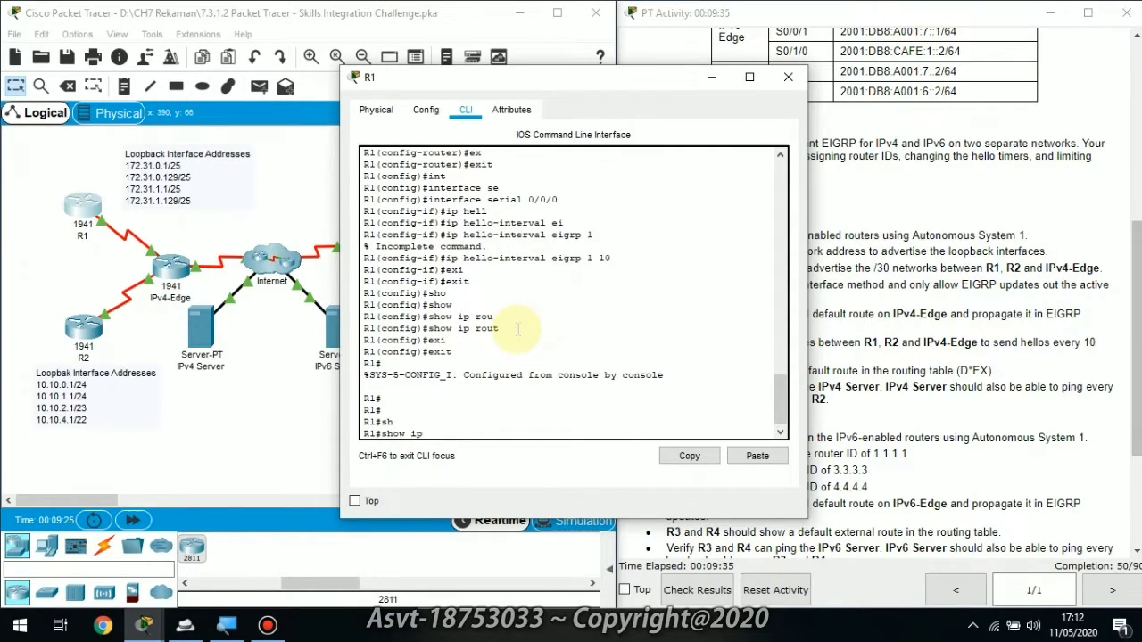
{"action": "type", "text": " rou"}
{"action": "key", "text": "Tab"}
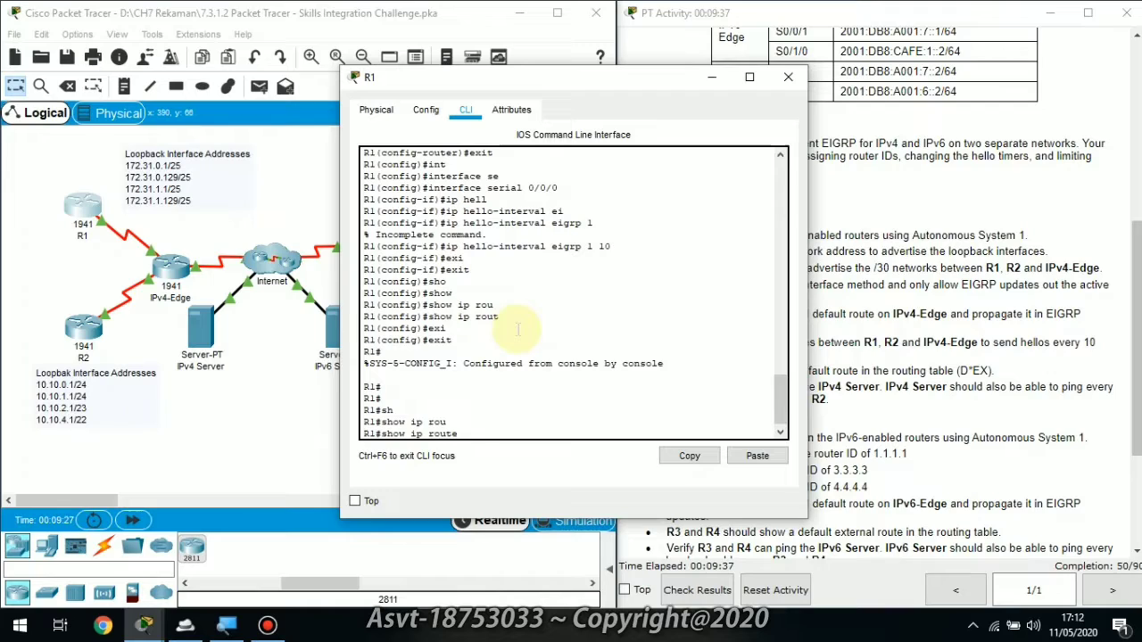
{"action": "key", "text": "Return"}
{"action": "key", "text": "Return"}
{"action": "key", "text": "Return"}
{"action": "key", "text": "Return"}
{"action": "key", "text": "Return"}
{"action": "key", "text": "Return"}
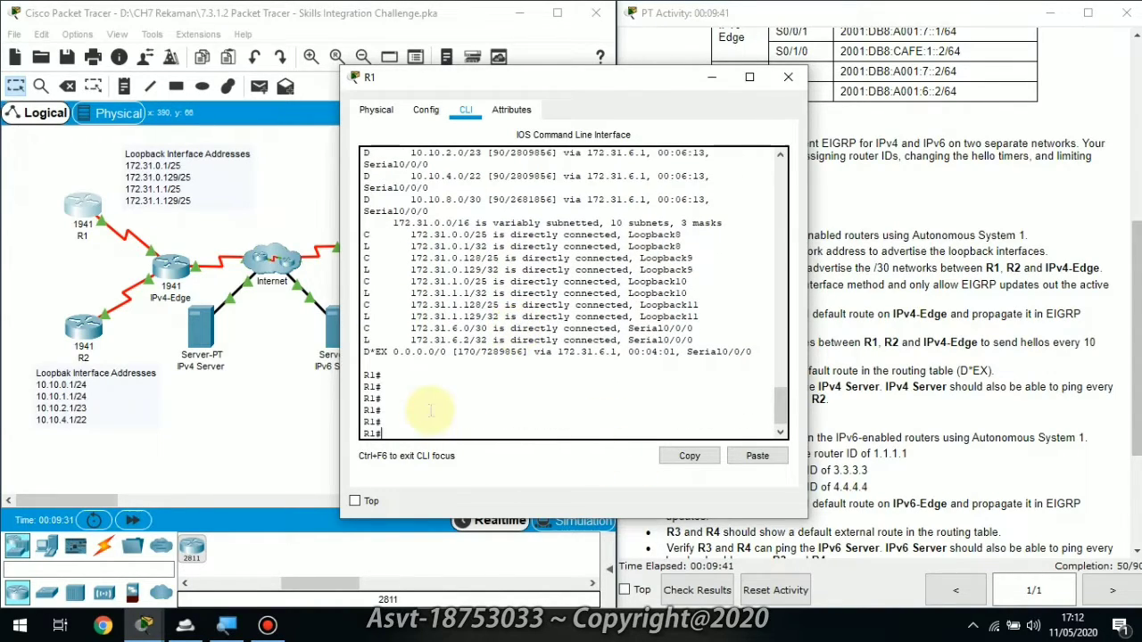
{"action": "left_click_drag", "start_coordinate": [366, 352], "coordinate": [752, 360]}
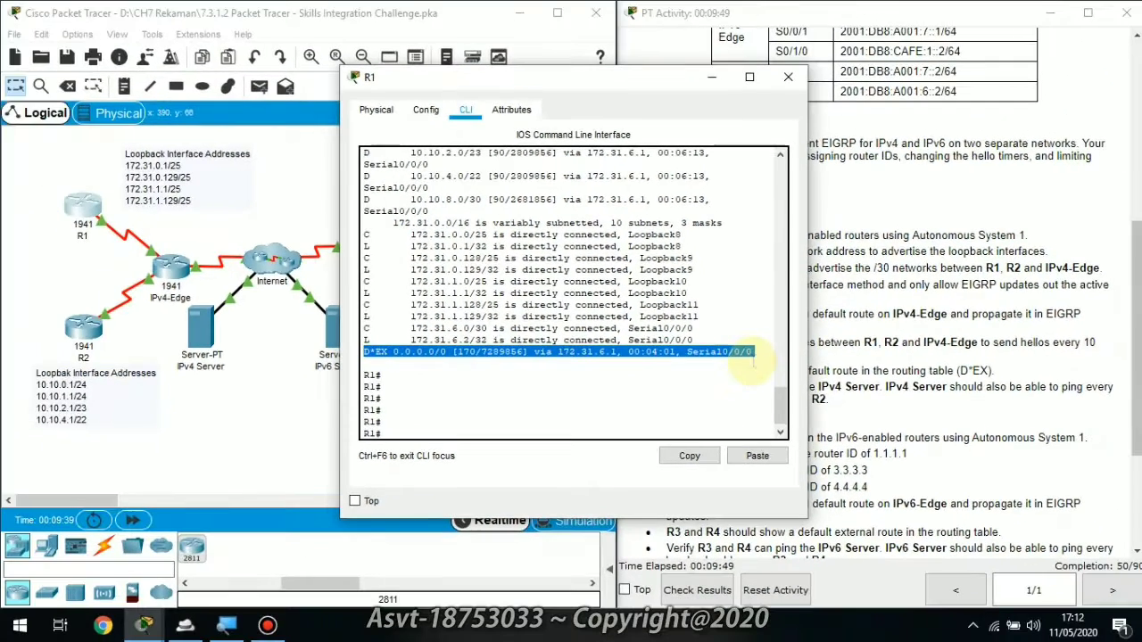
{"action": "left_click", "coordinate": [712, 80]}
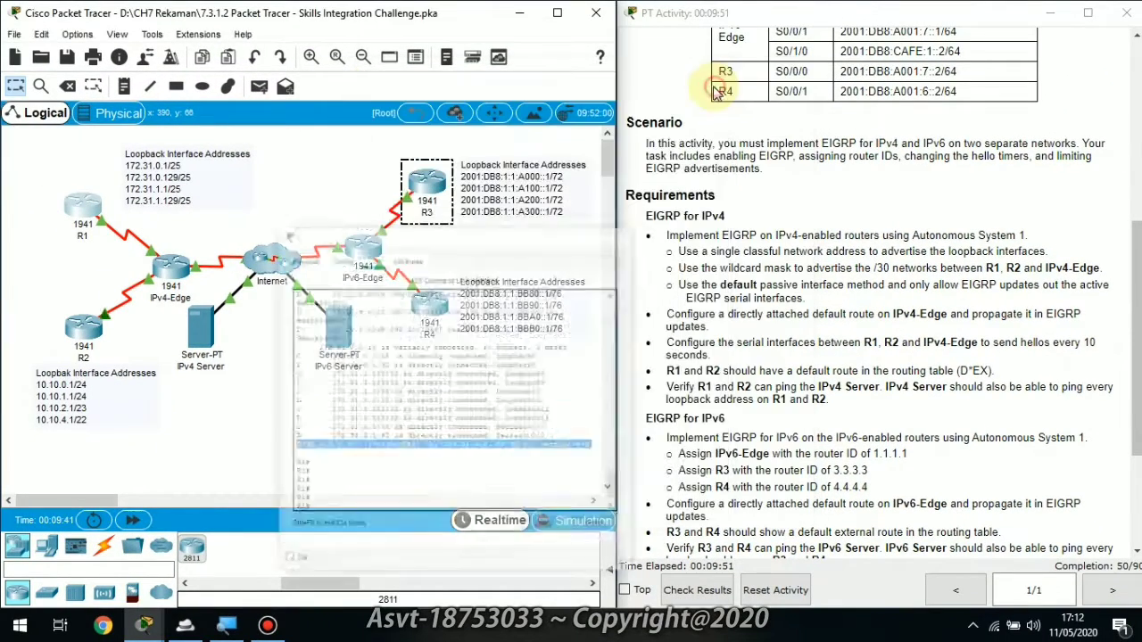
Step: Open R2's command line and exit interface and global configuration modes to reach privileged EXEC mode
{"action": "left_click", "coordinate": [83, 340]}
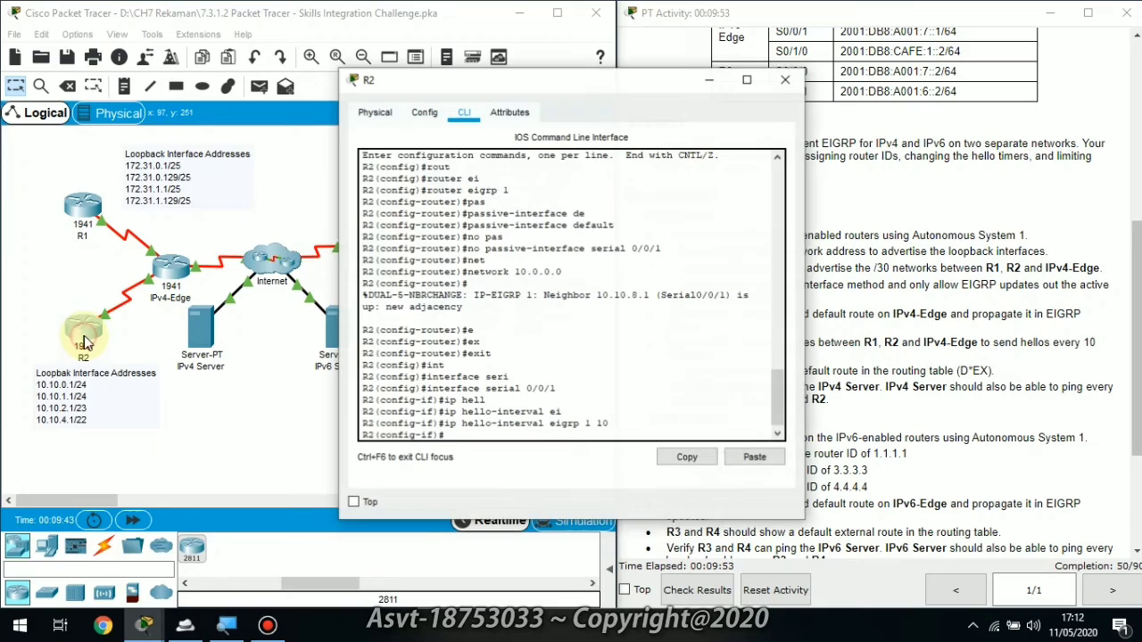
{"action": "left_click", "coordinate": [460, 434]}
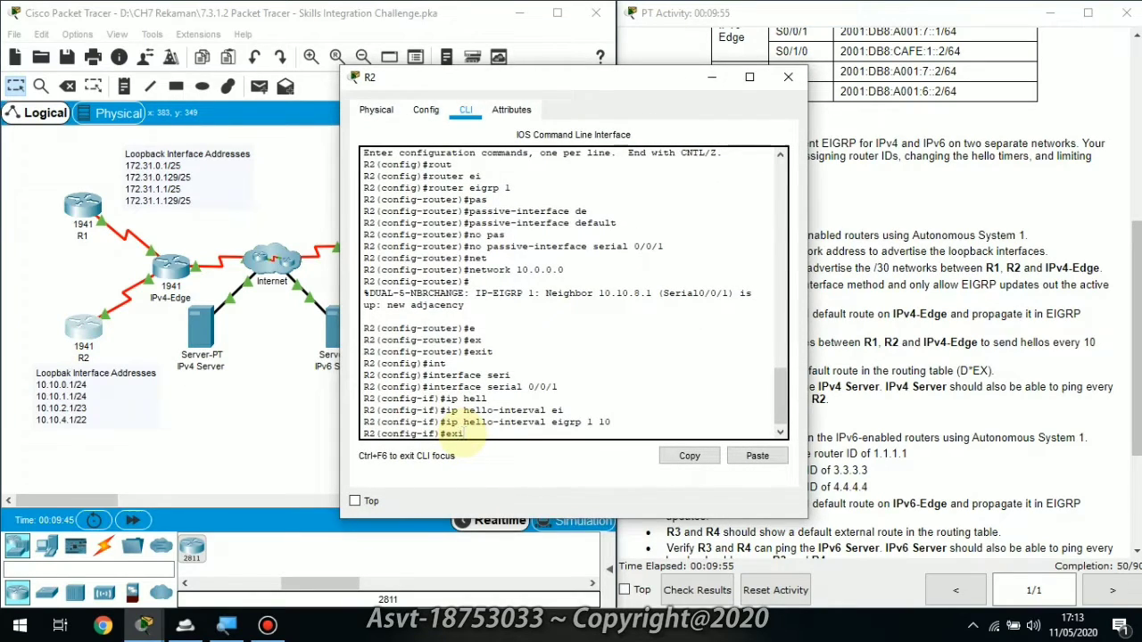
{"action": "key", "text": "Tab"}
{"action": "key", "text": "Return"}
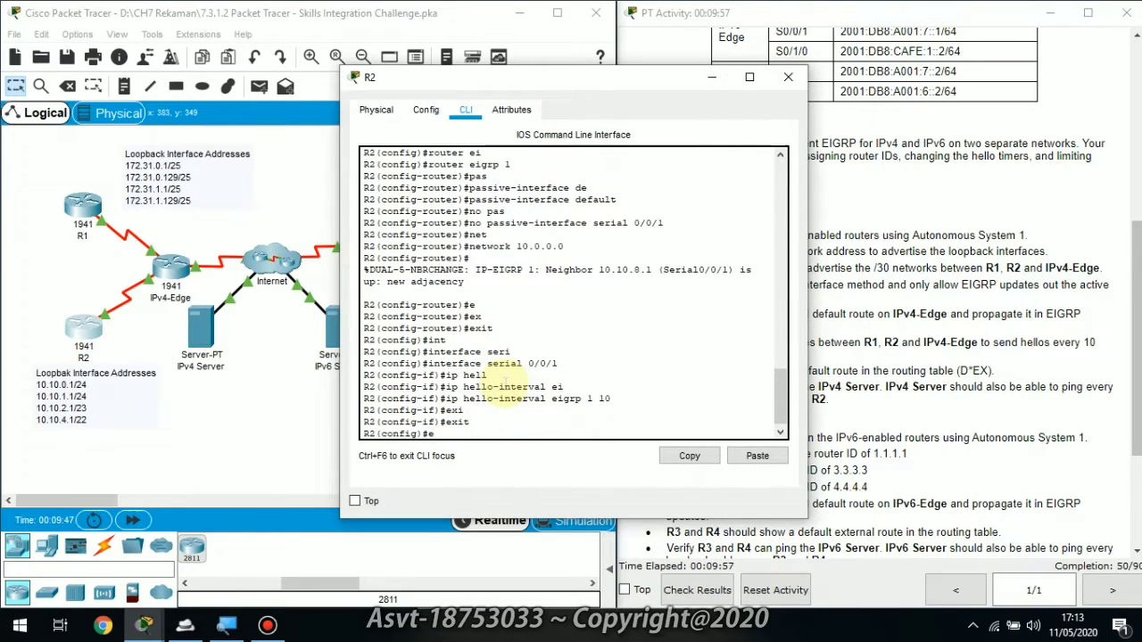
{"action": "type", "text": "ex"}
{"action": "key", "text": "Tab"}
{"action": "key", "text": "Return"}
{"action": "key", "text": "Return"}
{"action": "key", "text": "Return"}
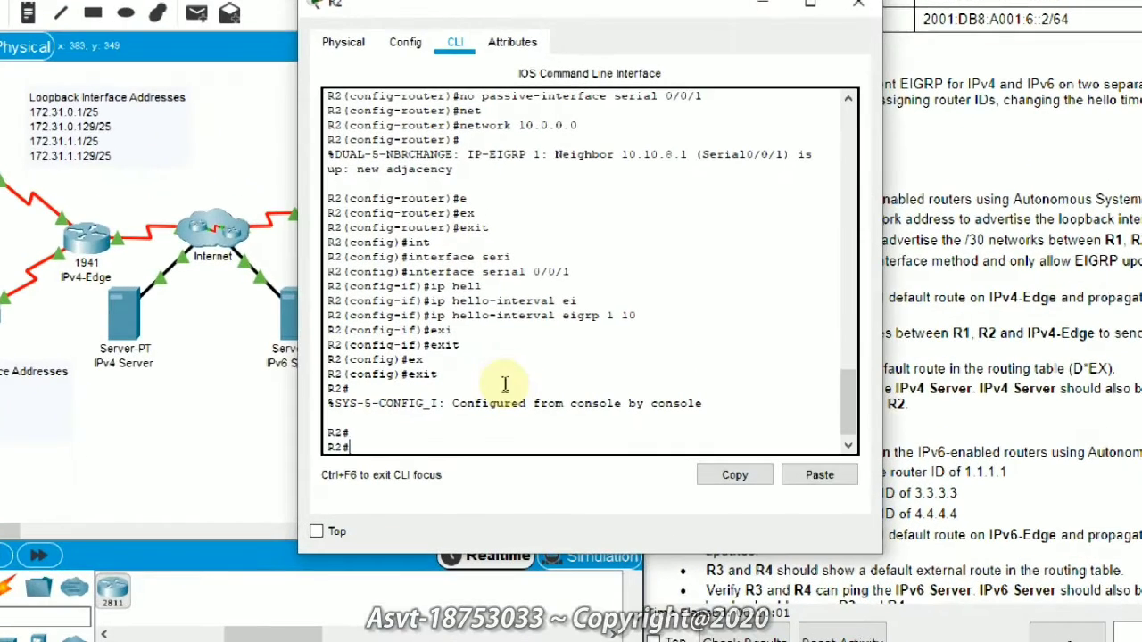
Step: Display R2's complete IP routing table, highlight the D*EX default route entry, and put away the router's window
{"action": "type", "text": "sho"}
{"action": "key", "text": "Tab"}
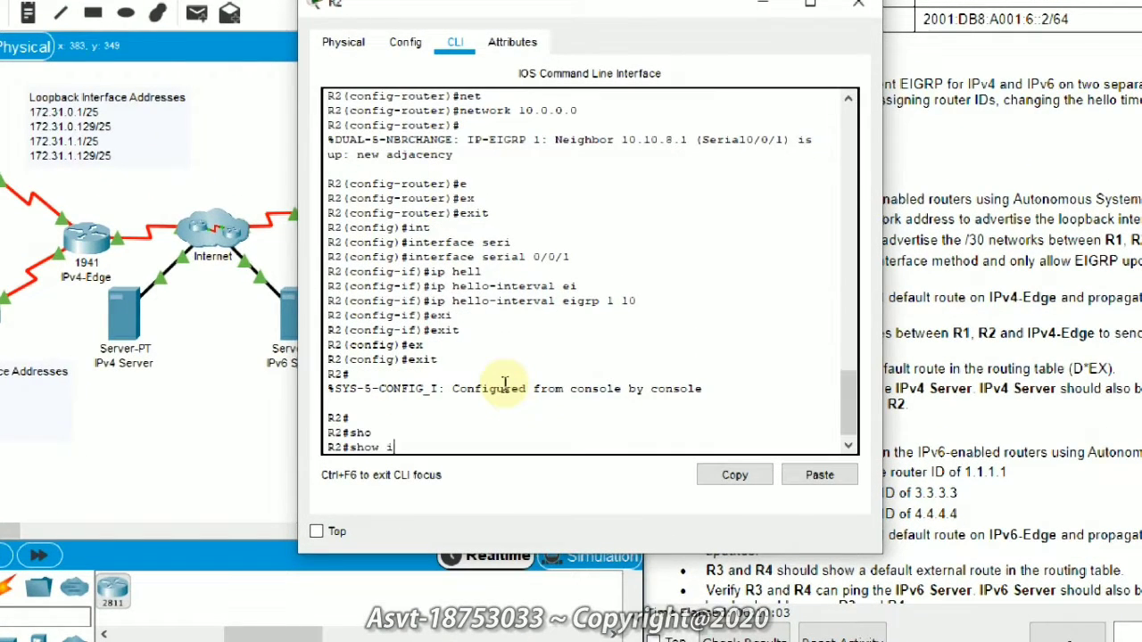
{"action": "type", "text": "ip rou"}
{"action": "key", "text": "Tab"}
{"action": "key", "text": "Return"}
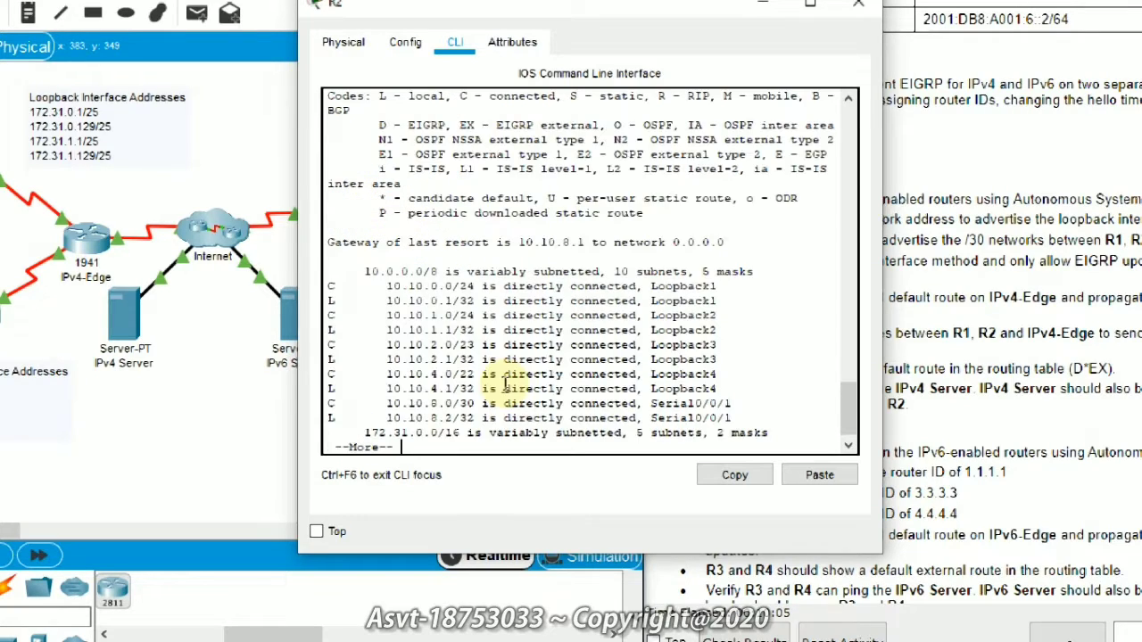
{"action": "key", "text": "Return"}
{"action": "key", "text": "Return"}
{"action": "key", "text": "Return"}
{"action": "key", "text": "Return"}
{"action": "key", "text": "Return"}
{"action": "key", "text": "Return"}
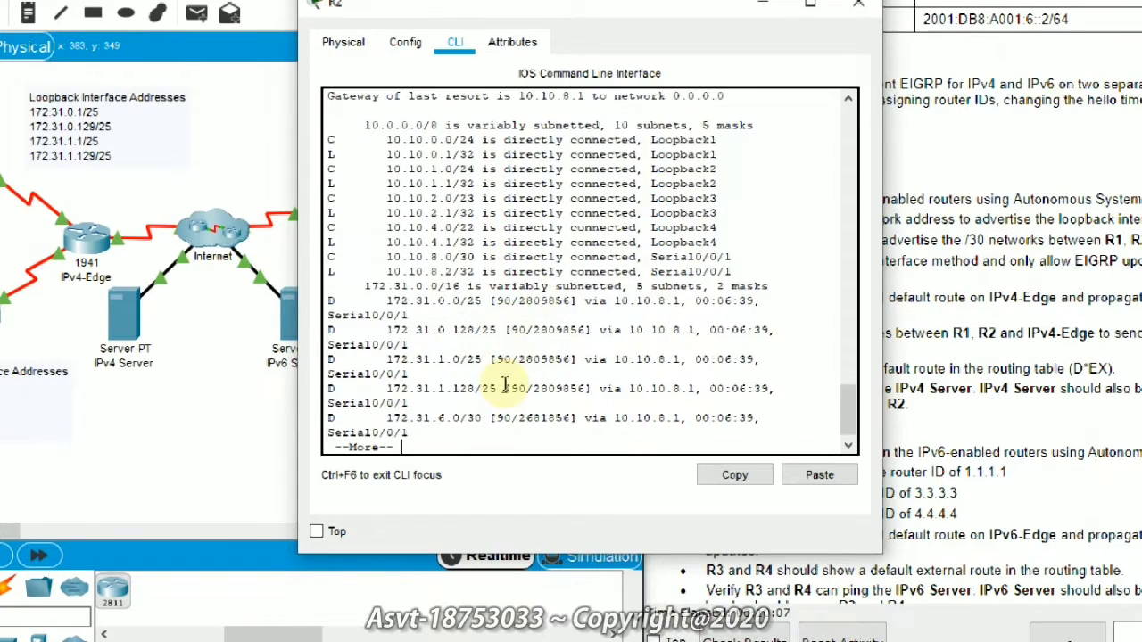
{"action": "key", "text": "Return"}
{"action": "key", "text": "Return"}
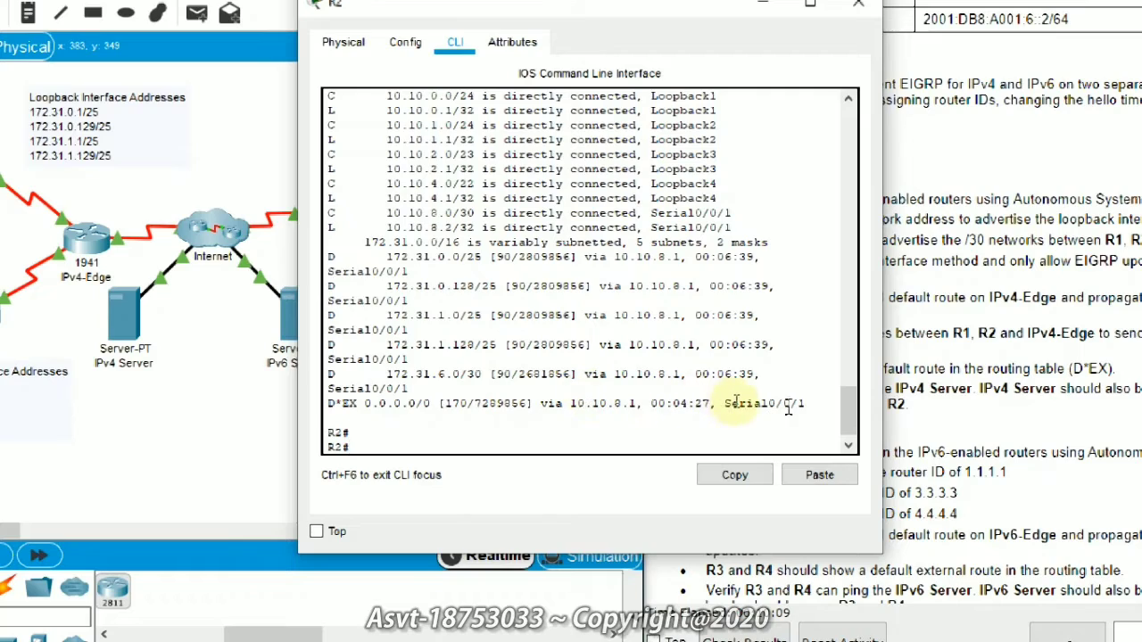
{"action": "left_click_drag", "start_coordinate": [807, 406], "coordinate": [326, 406]}
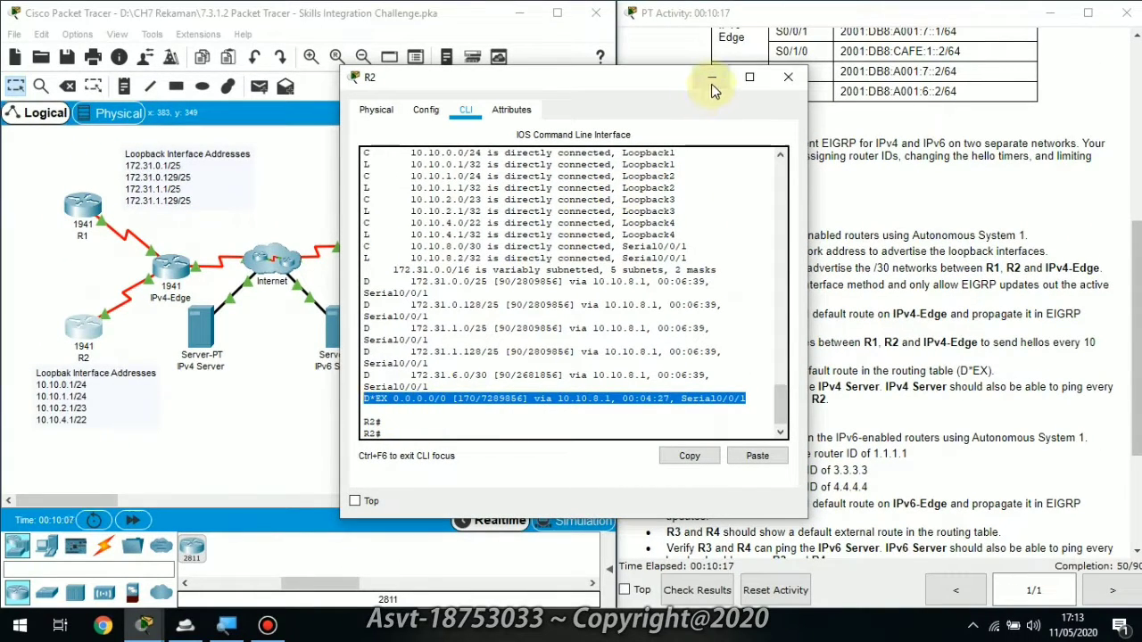
{"action": "left_click", "coordinate": [712, 80]}
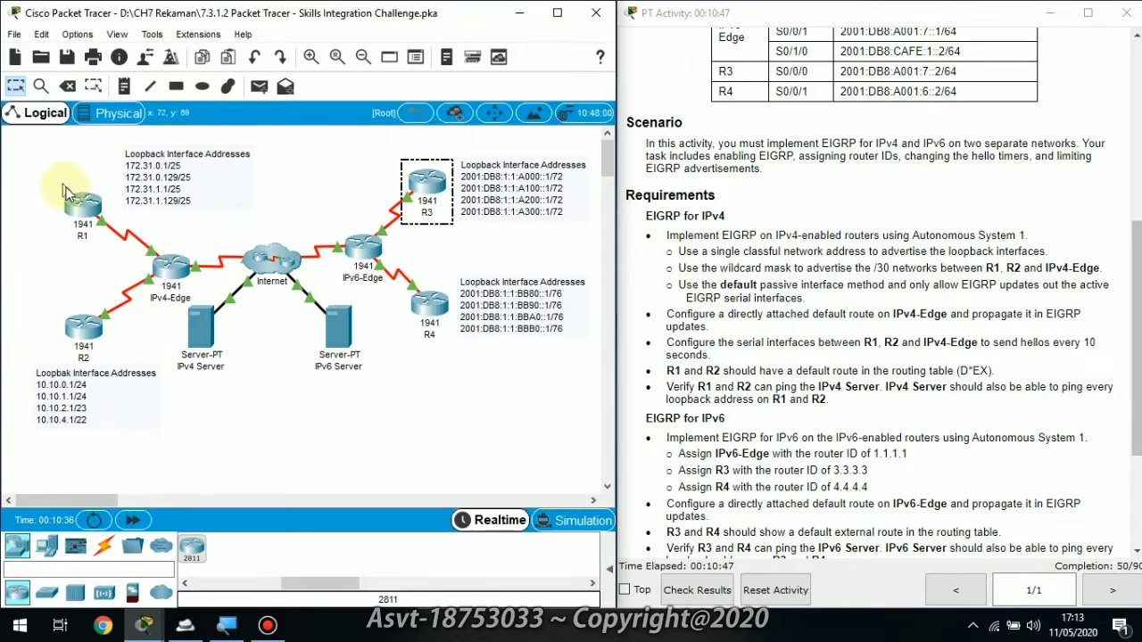
Step: Display the IPv4 Server's IP configuration with ipconfig in its command prompt
{"action": "left_click", "coordinate": [204, 334]}
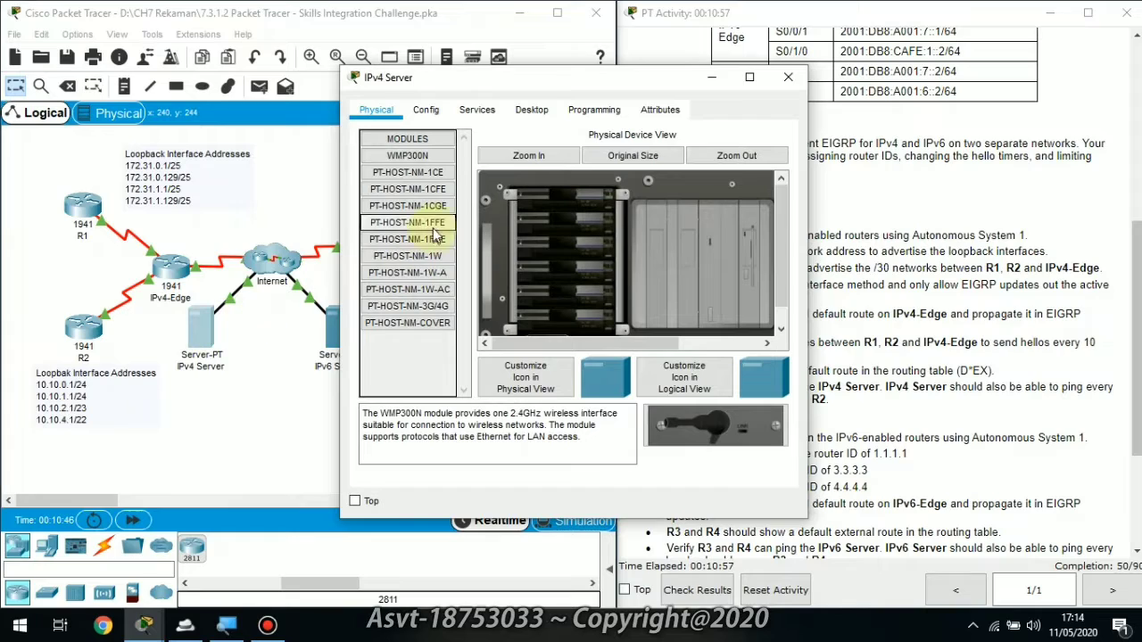
{"action": "left_click", "coordinate": [534, 112]}
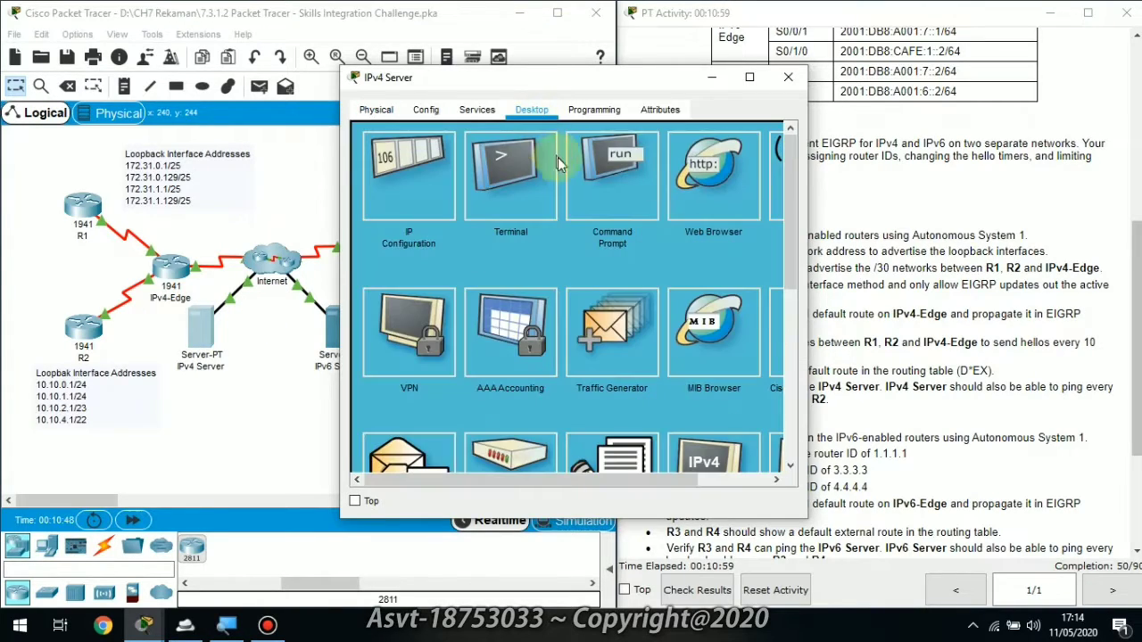
{"action": "left_click", "coordinate": [608, 168]}
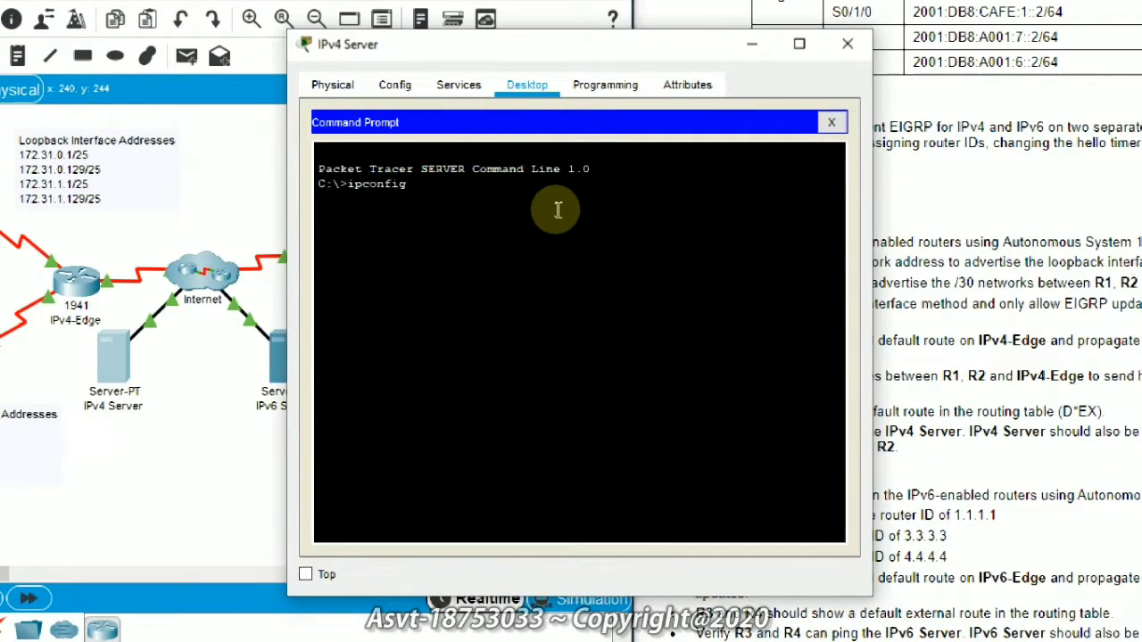
{"action": "type", "text": "ipconfig"}
{"action": "key", "text": "Return"}
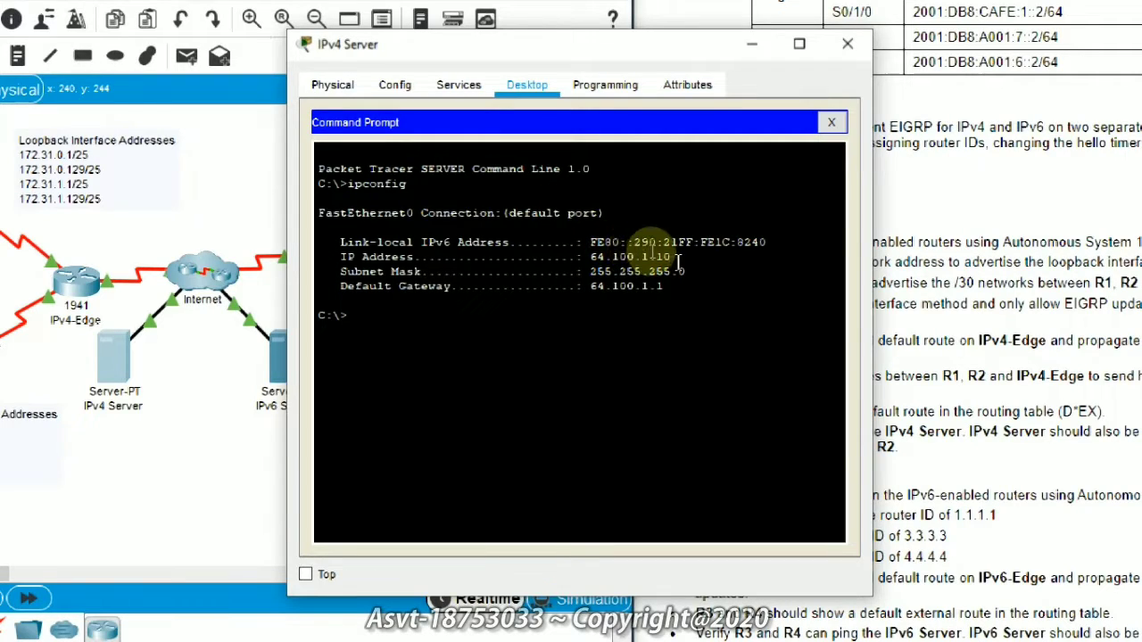
Step: Copy the IPv4 Server's IP address 64.100.1.10 from the ipconfig output and put away the server's window
{"action": "left_click_drag", "start_coordinate": [677, 257], "coordinate": [592, 253]}
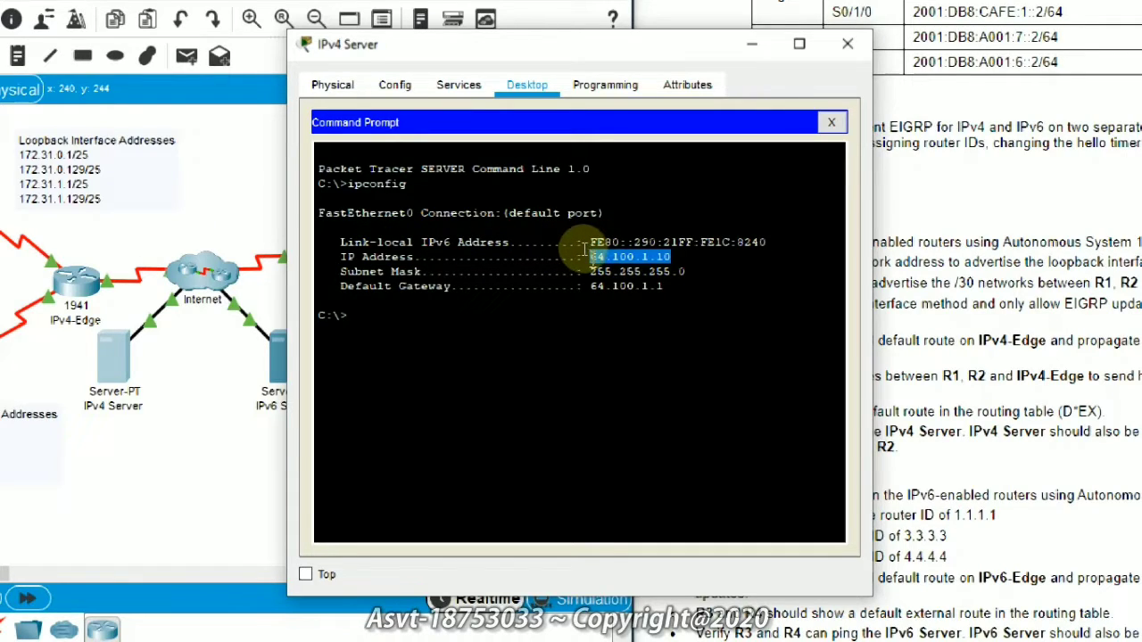
{"action": "right_click", "coordinate": [592, 257]}
{"action": "left_click", "coordinate": [625, 277]}
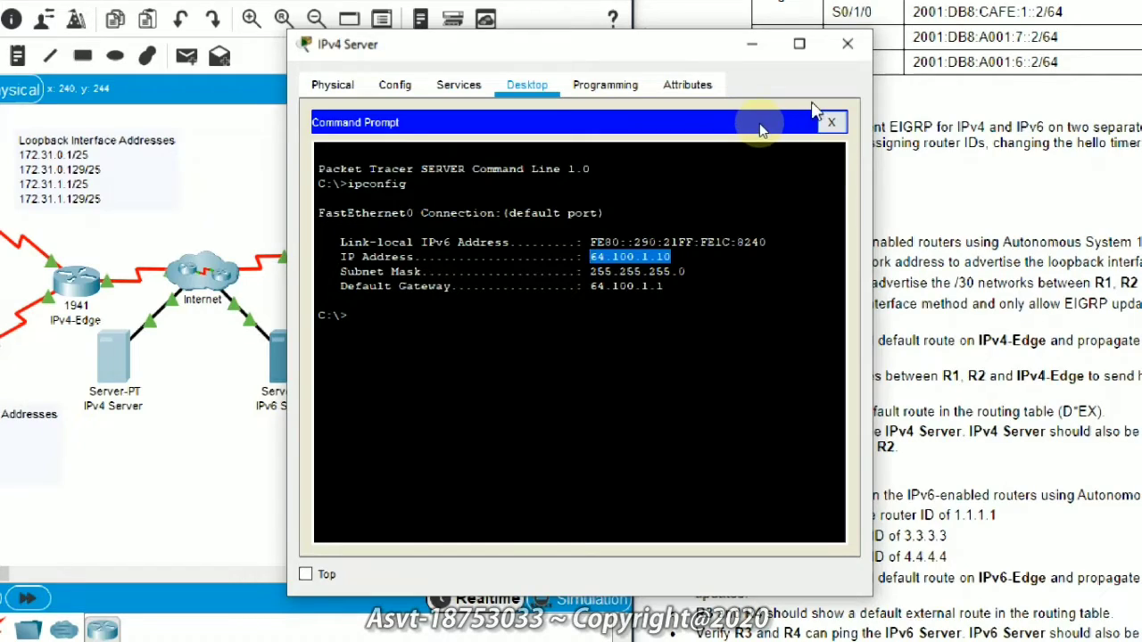
{"action": "left_click", "coordinate": [752, 44]}
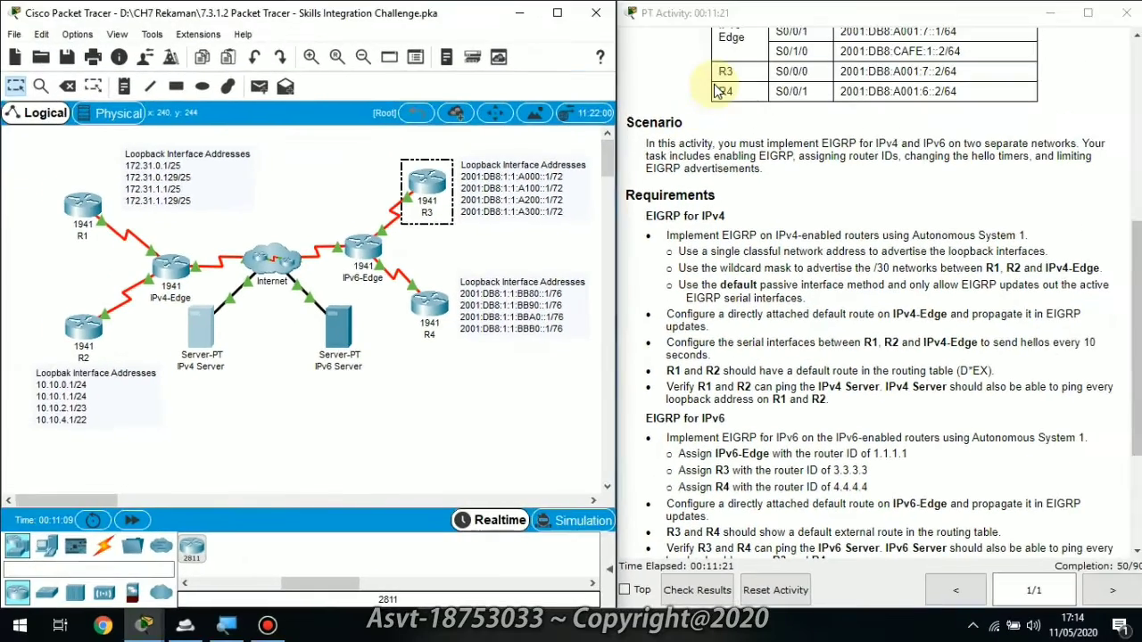
Step: Ping the IPv4 Server at 64.100.1.10 from R1's command line, using the copied address, and put away R1's window
{"action": "left_click", "coordinate": [96, 212]}
{"action": "left_click", "coordinate": [415, 415]}
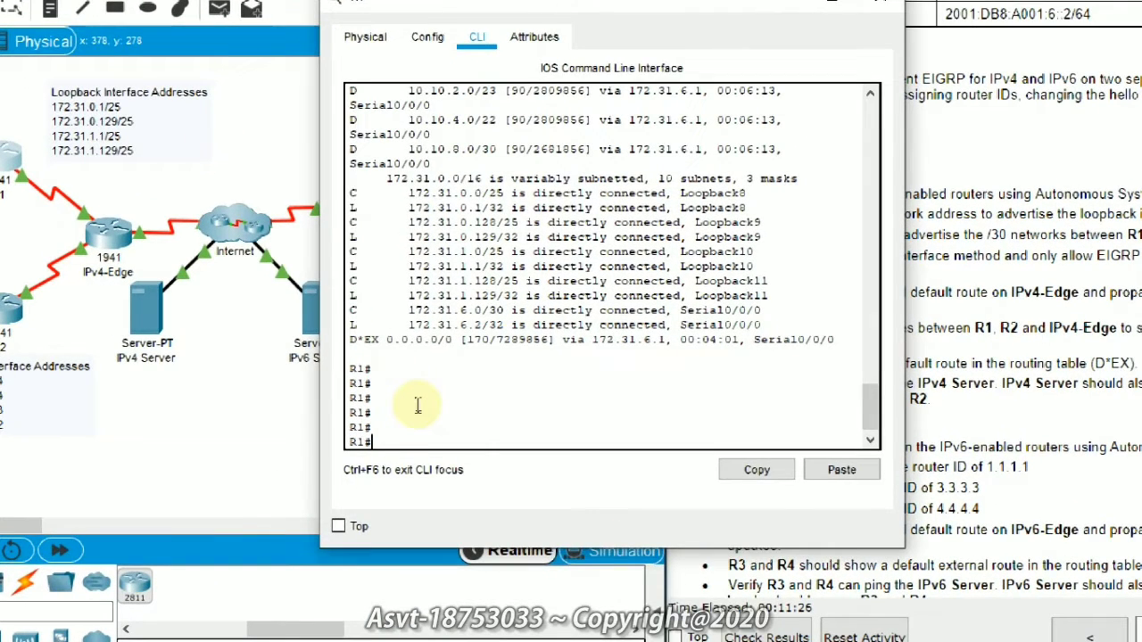
{"action": "type", "text": "ping"}
{"action": "right_click", "coordinate": [421, 448]}
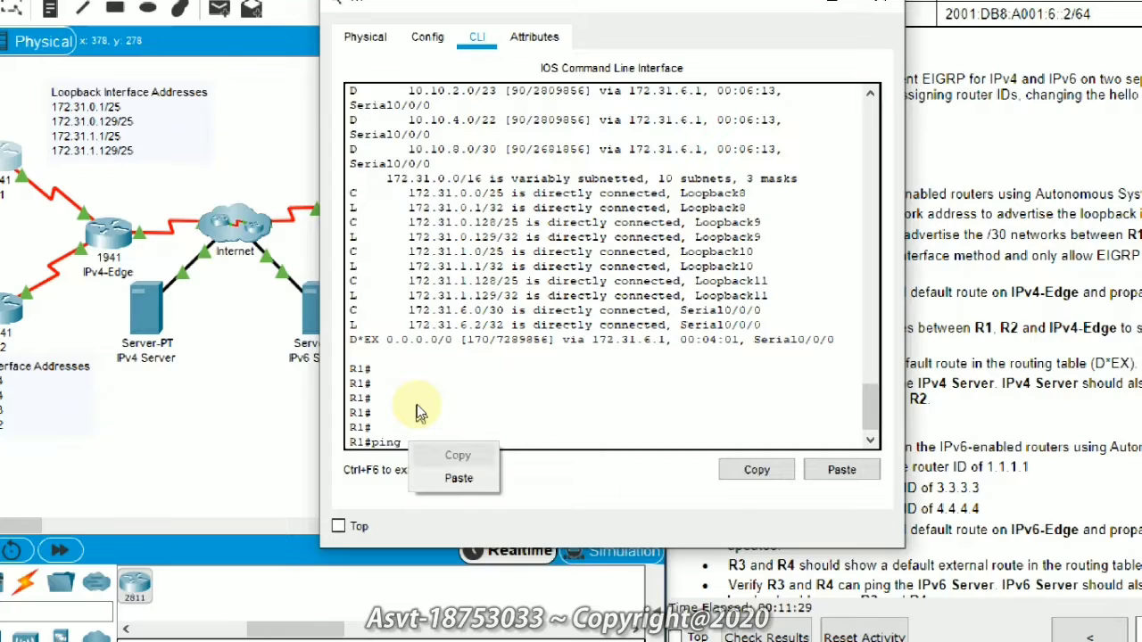
{"action": "left_click", "coordinate": [457, 477]}
{"action": "key", "text": "Return"}
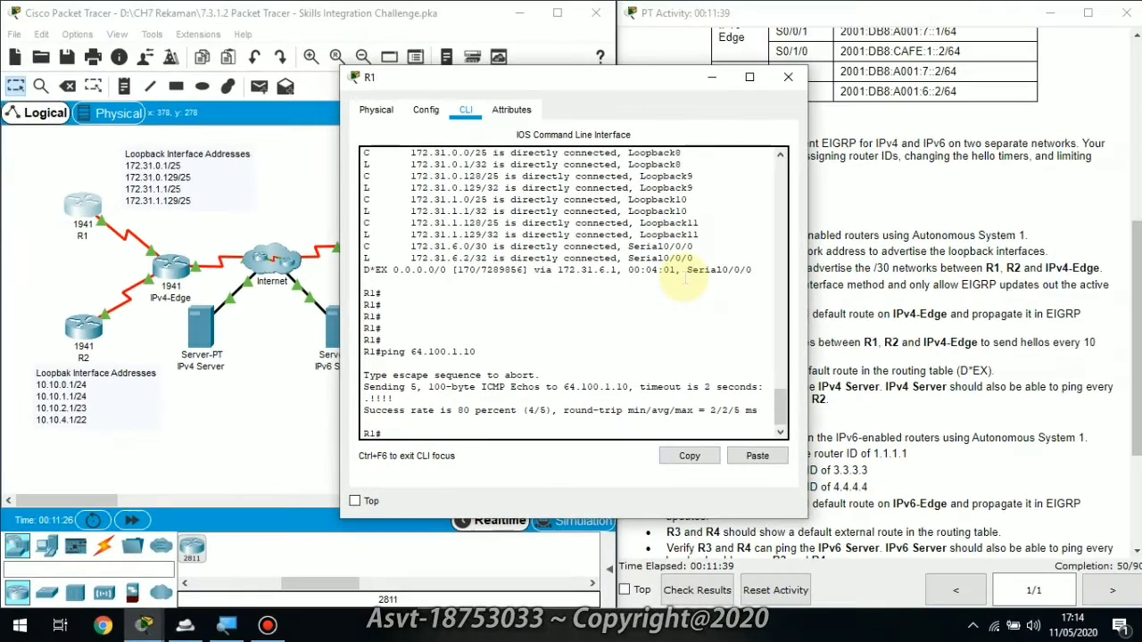
{"action": "left_click", "coordinate": [711, 82]}
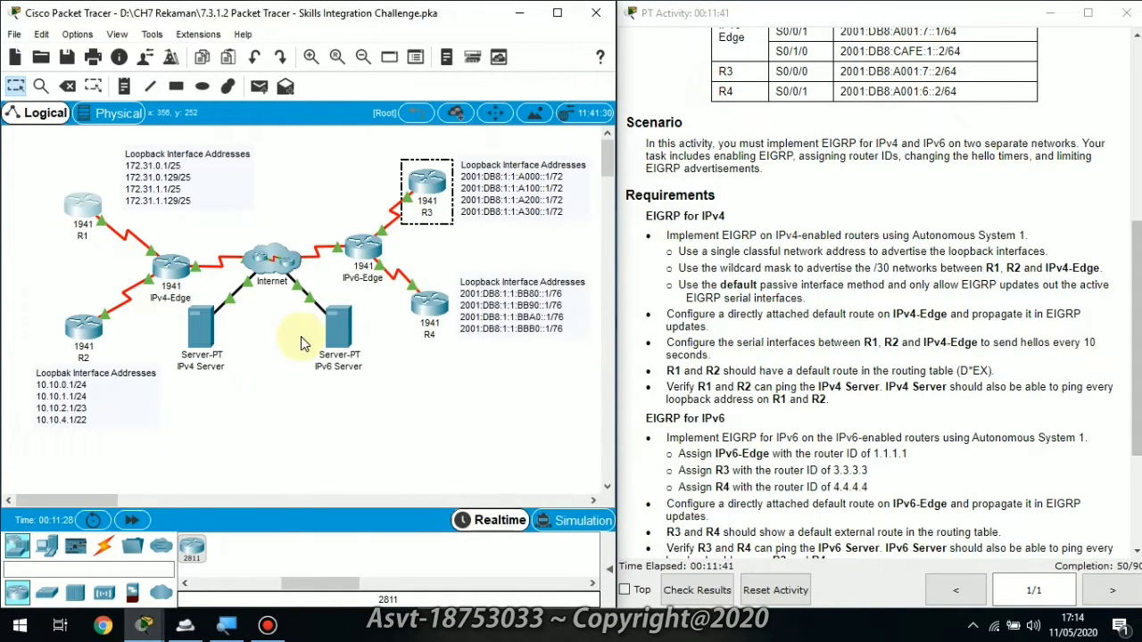
Step: Ping the IPv4 Server at 64.100.1.10 from R2's command line and put away R2's window
{"action": "left_click", "coordinate": [95, 335]}
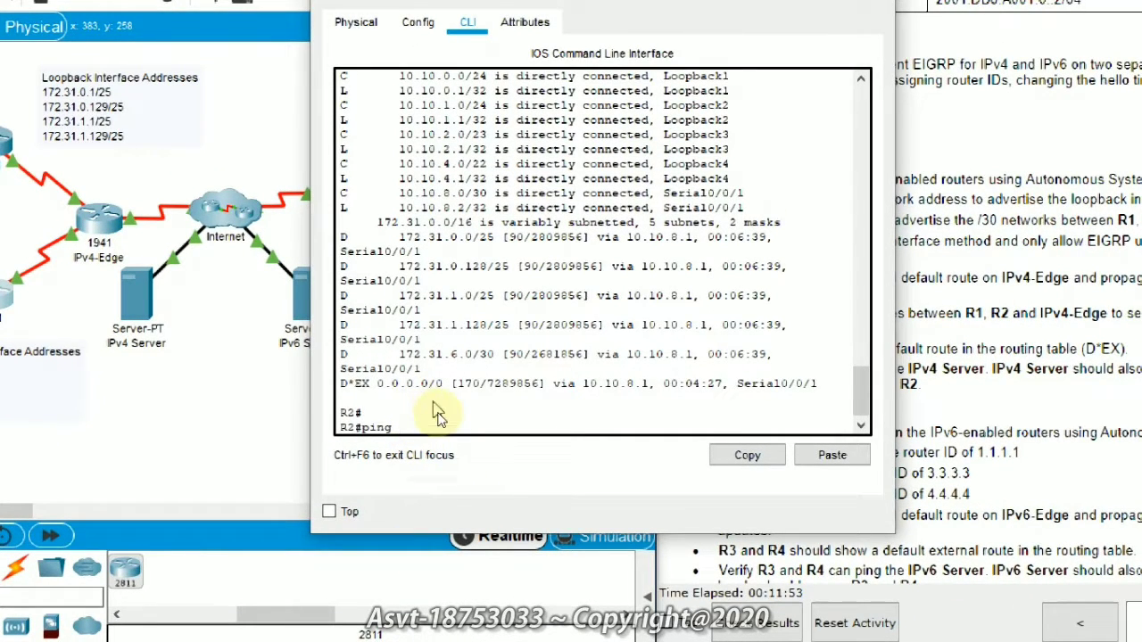
{"action": "right_click", "coordinate": [435, 412]}
{"action": "left_click", "coordinate": [449, 463]}
{"action": "key", "text": "Return"}
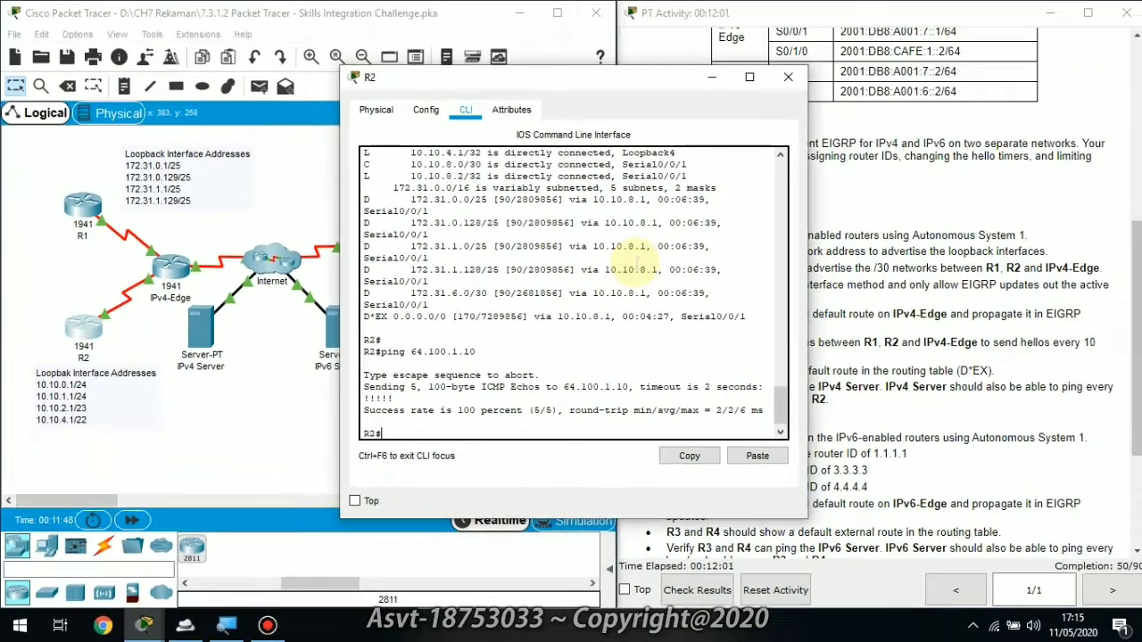
{"action": "left_click", "coordinate": [710, 86]}
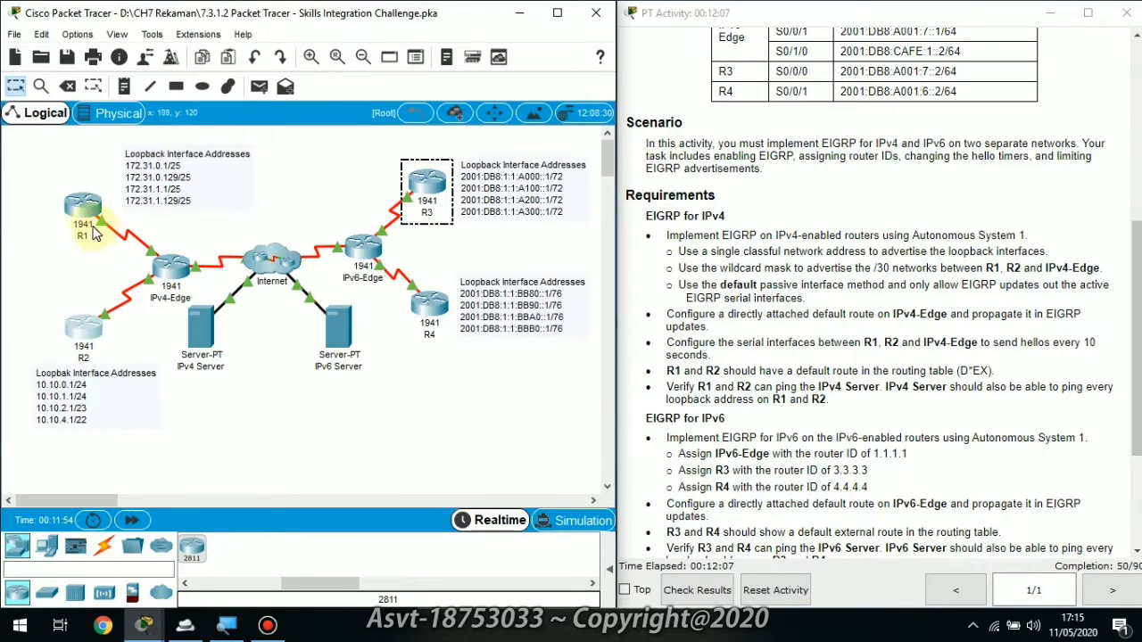
Step: Ping R1's loopback address 172.31.0.1 from the IPv4 Server's command prompt
{"action": "left_click", "coordinate": [204, 332]}
{"action": "left_click", "coordinate": [486, 281]}
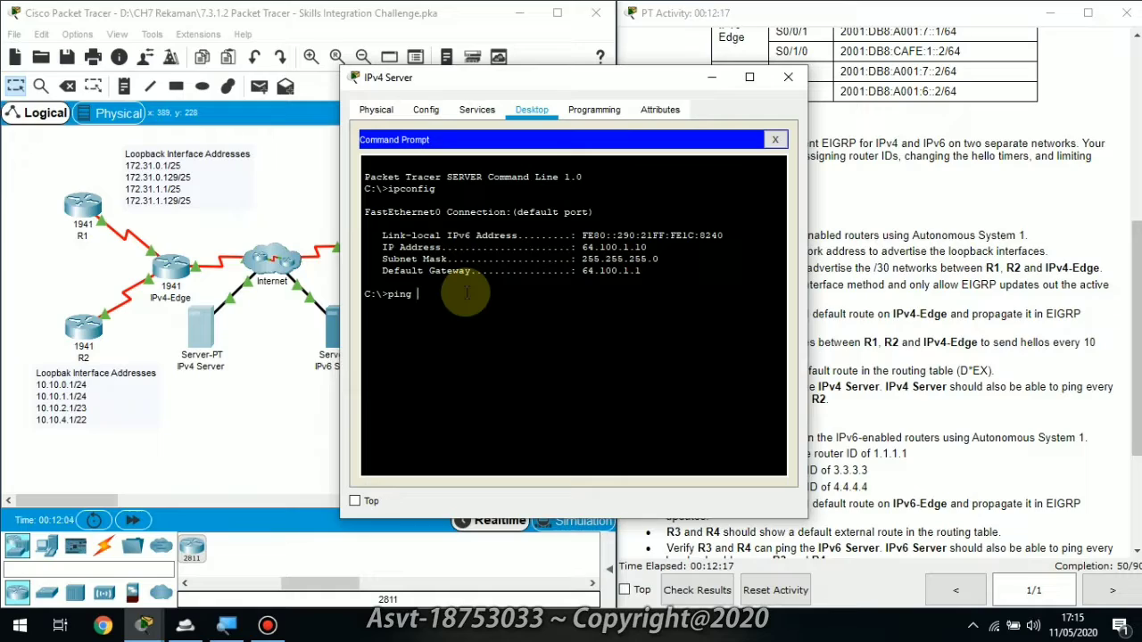
{"action": "type", "text": "ping 172.31.0.1"}
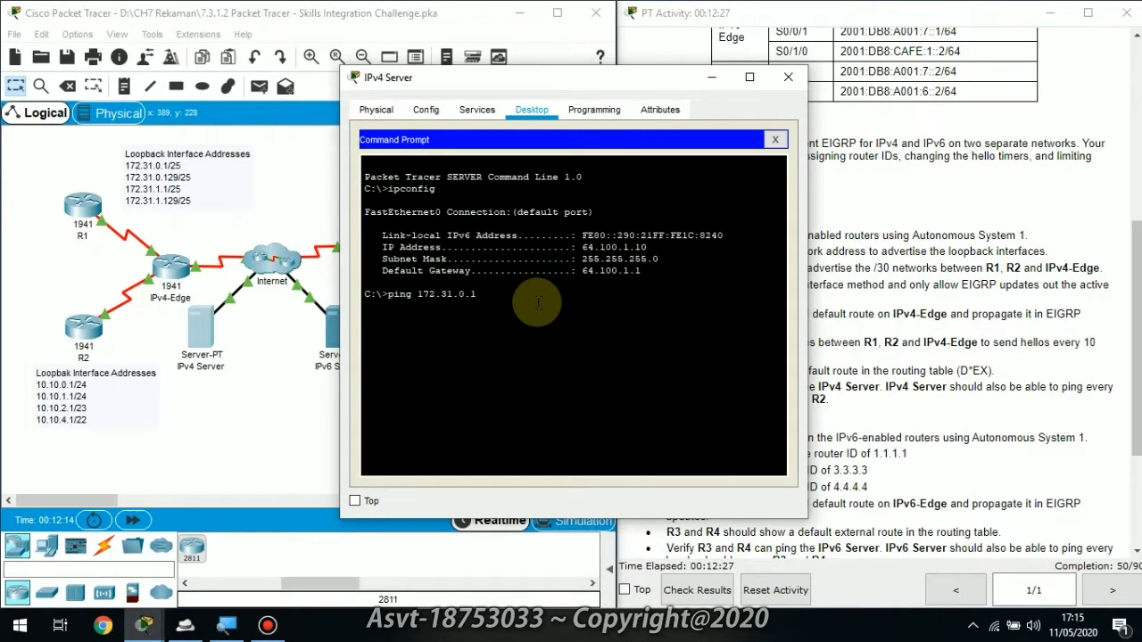
{"action": "key", "text": "Return"}
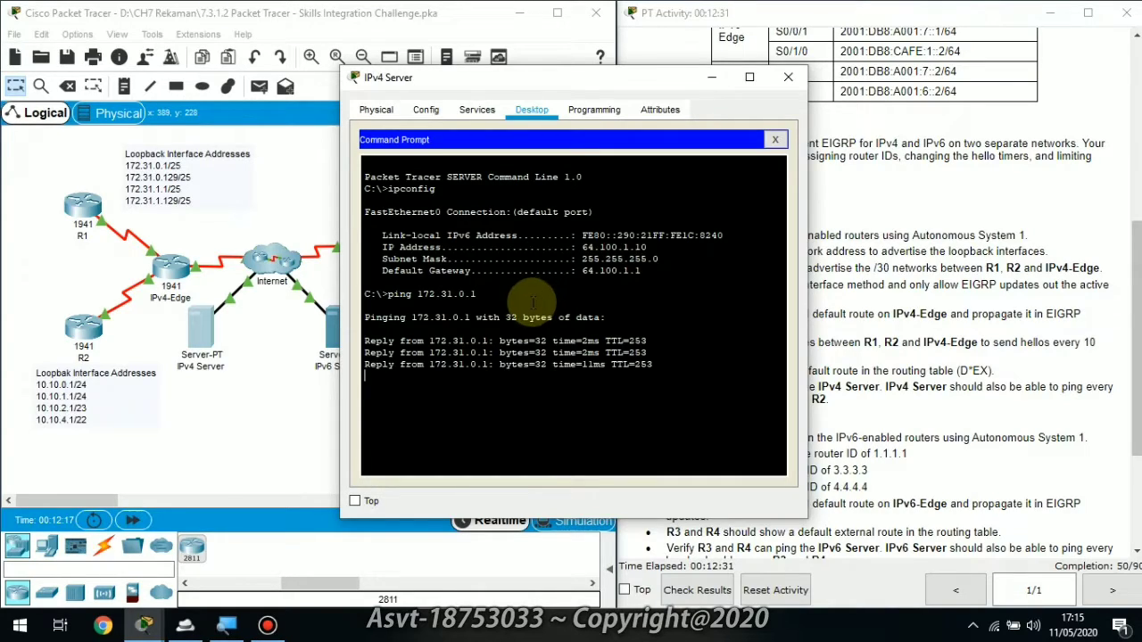
Step: Ping R2's loopback address 10.10.0.1 from the IPv4 Server, close its command prompt, and put away the server's window
{"action": "left_click_drag", "start_coordinate": [478, 296], "coordinate": [387, 295]}
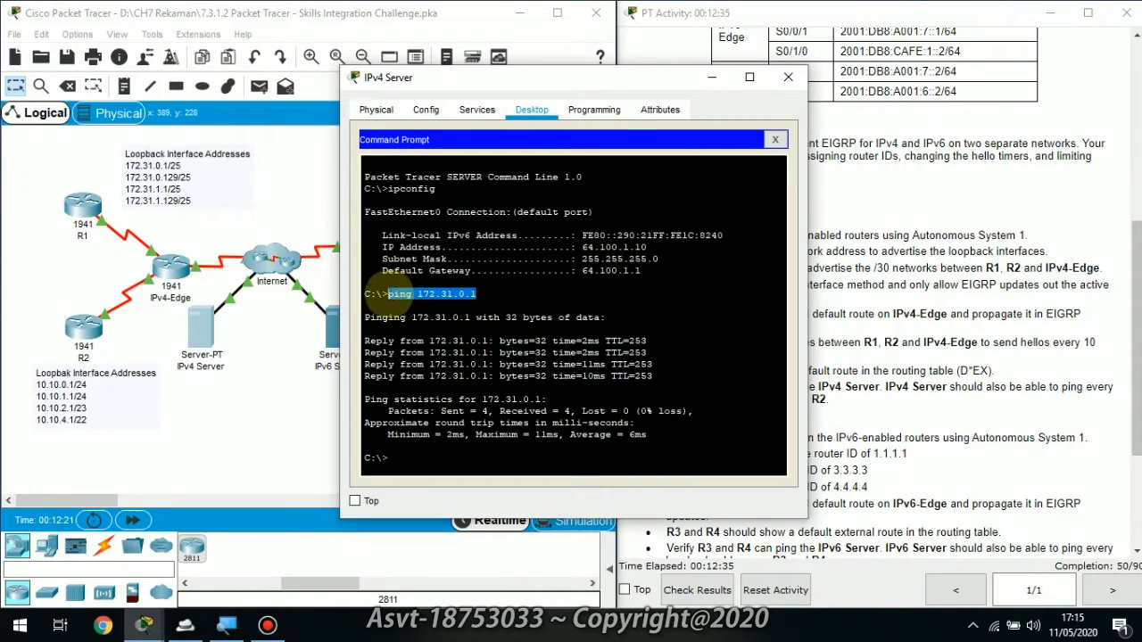
{"action": "left_click", "coordinate": [416, 454]}
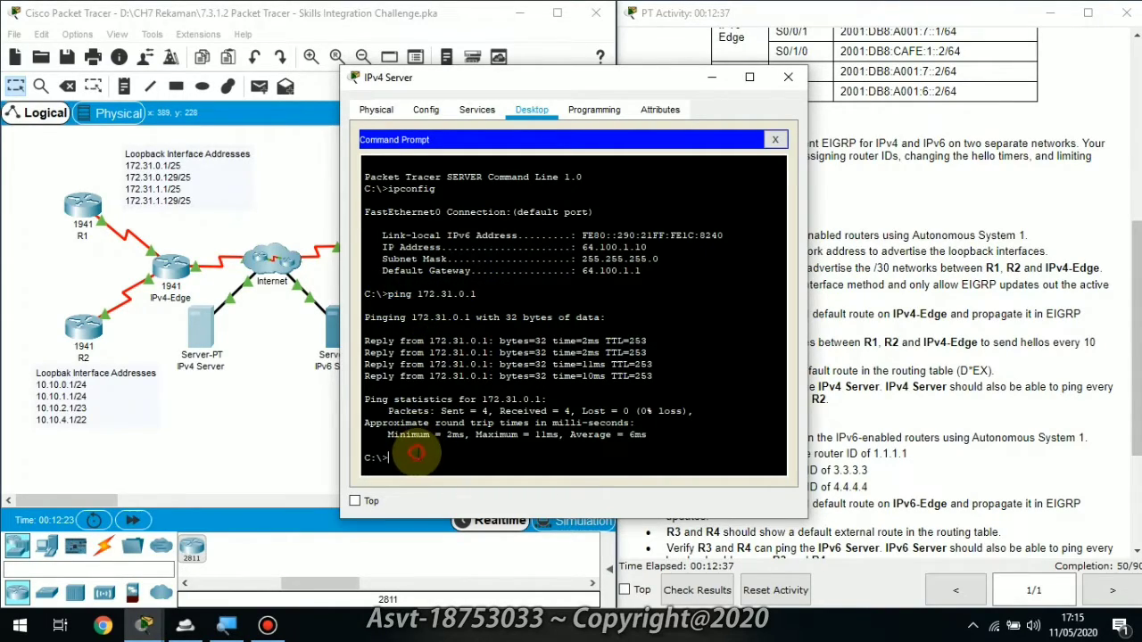
{"action": "type", "text": "p"}
{"action": "key", "text": "ctrl+v"}
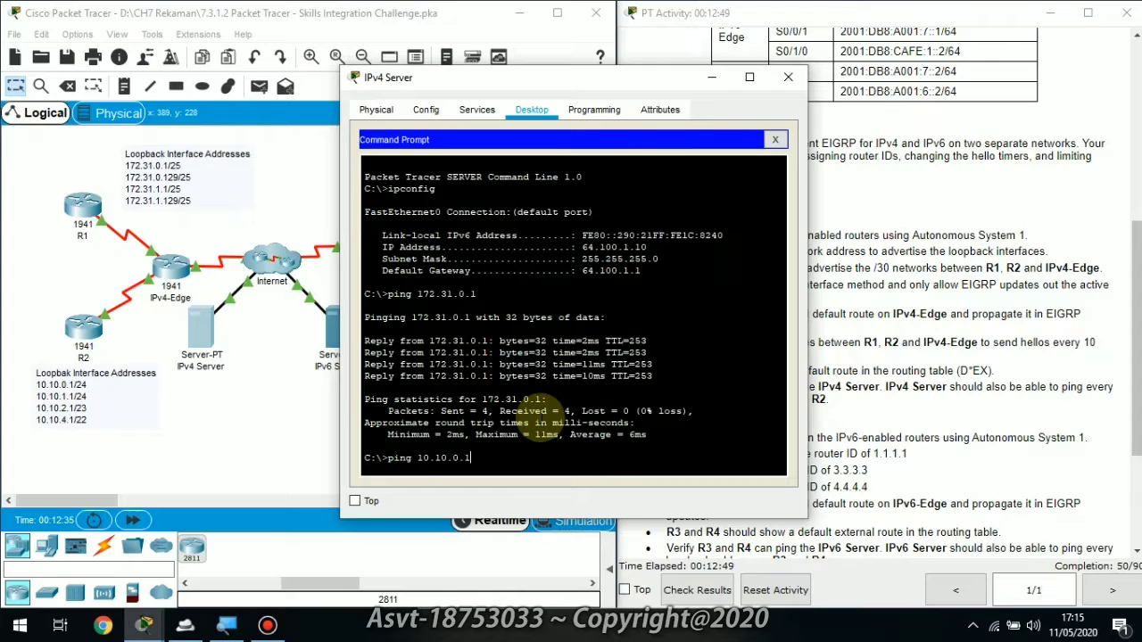
{"action": "key", "text": "Return"}
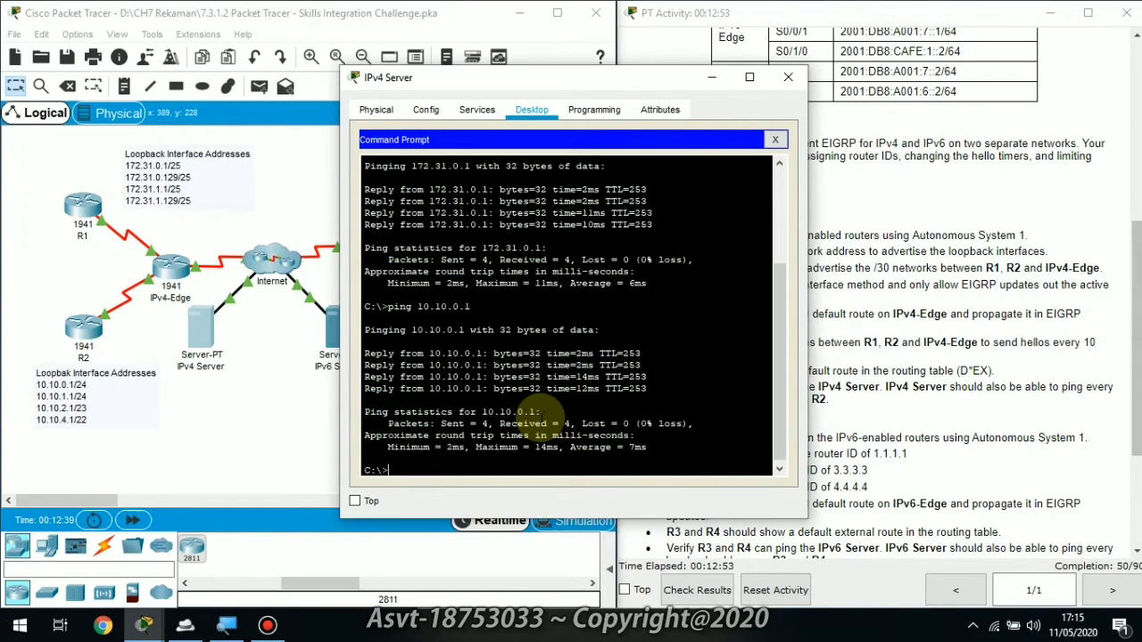
{"action": "key", "text": "super"}
{"action": "key", "text": "super"}
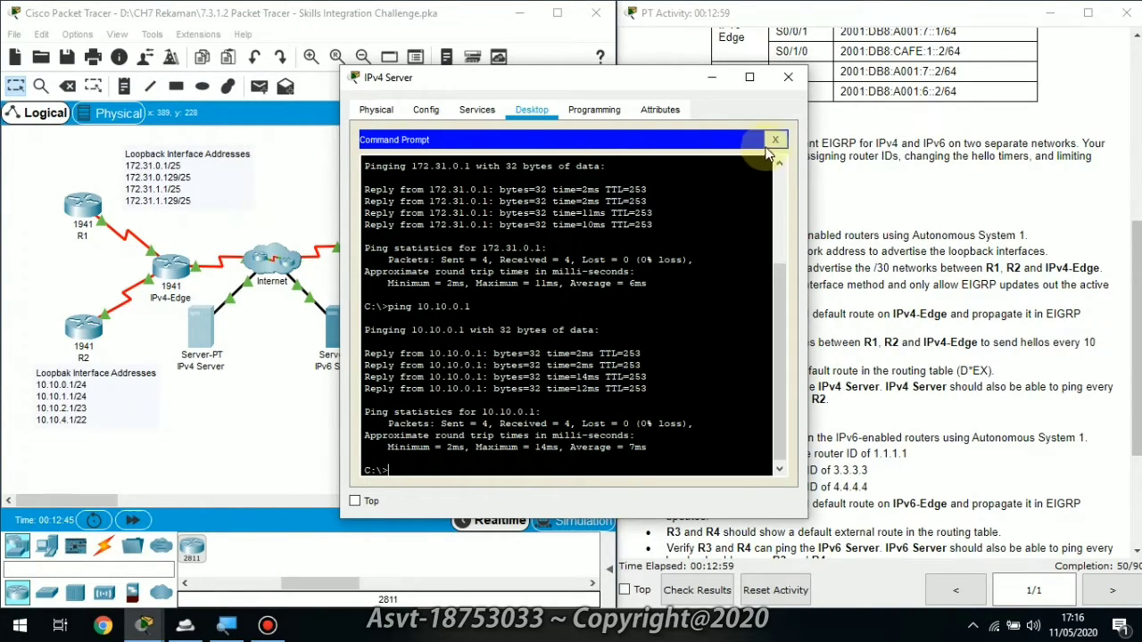
{"action": "left_click", "coordinate": [774, 142]}
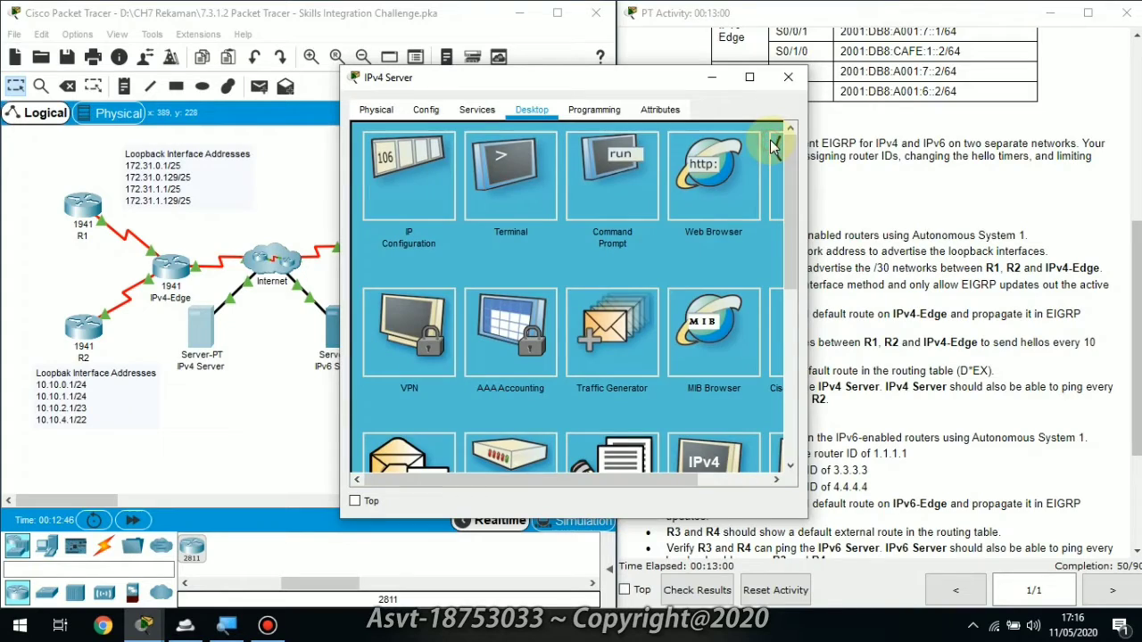
{"action": "left_click", "coordinate": [718, 78]}
{"action": "left_click_drag", "start_coordinate": [657, 143], "coordinate": [656, 235]}
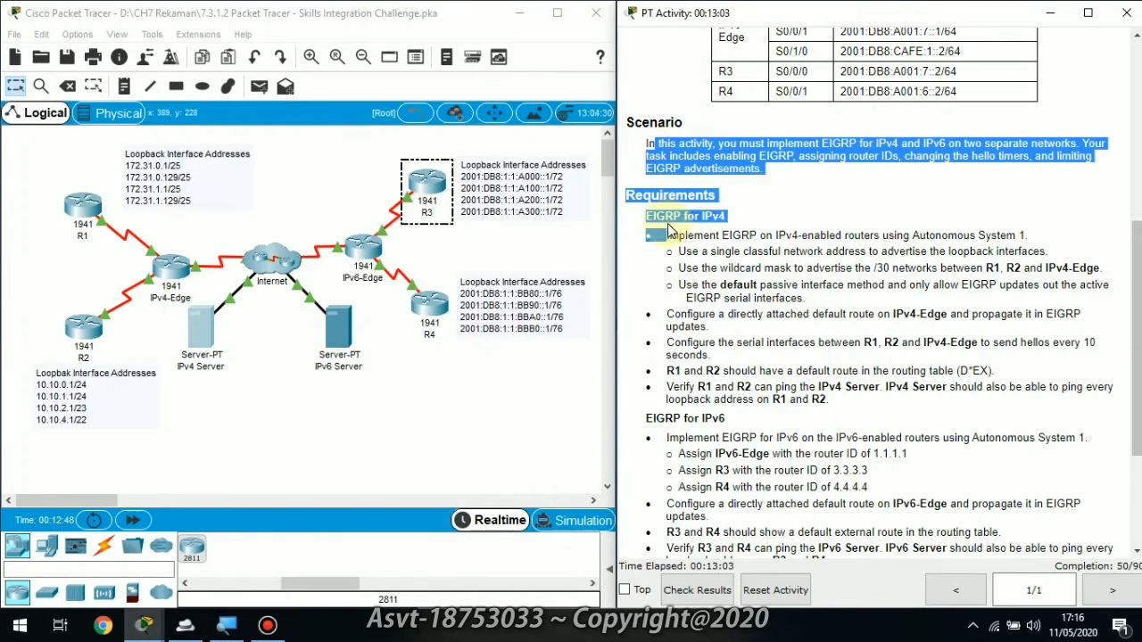
{"action": "left_click", "coordinate": [785, 182]}
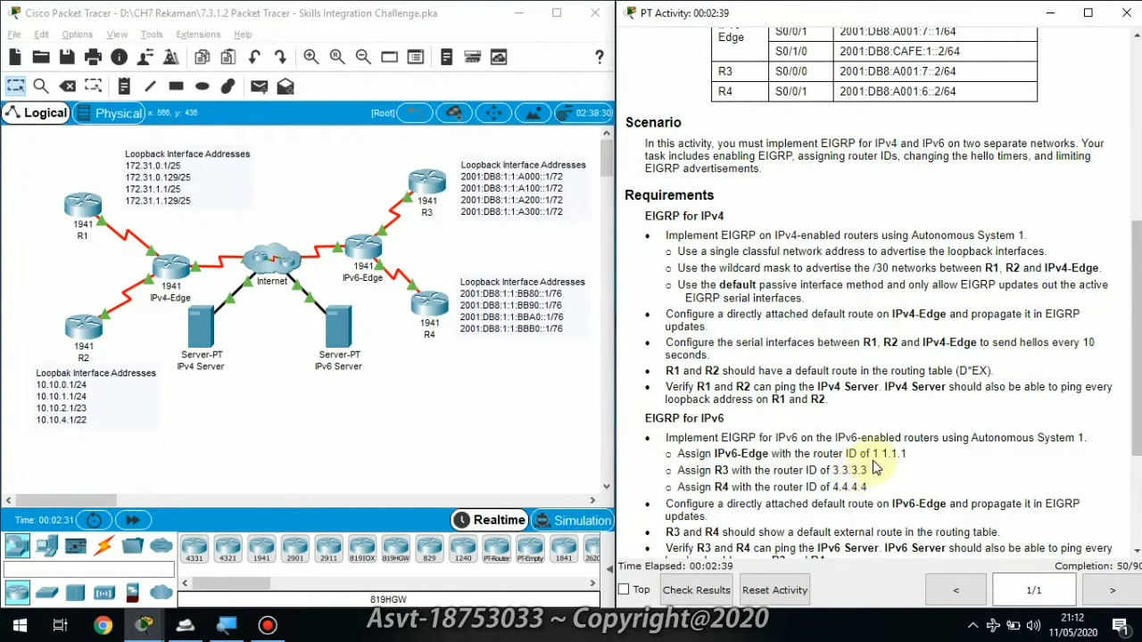
Step: Review the router IDs that the EIGRP for IPv6 requirements assign to IPv6-Edge, R3 and R4
{"action": "left_click_drag", "start_coordinate": [873, 454], "coordinate": [912, 455]}
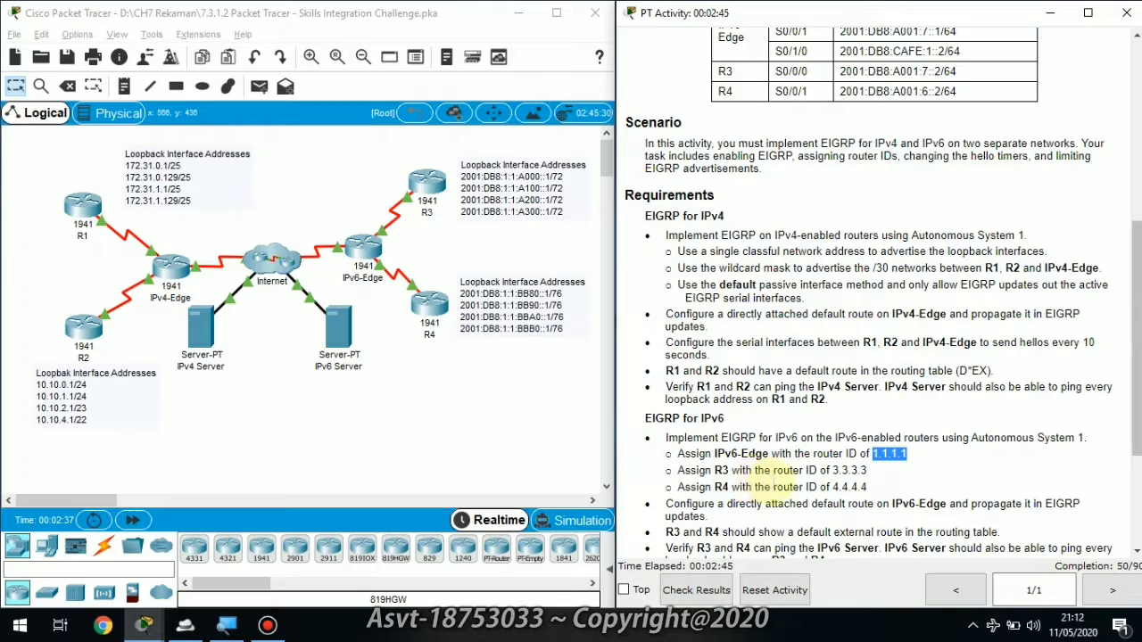
{"action": "left_click_drag", "start_coordinate": [833, 471], "coordinate": [866, 472]}
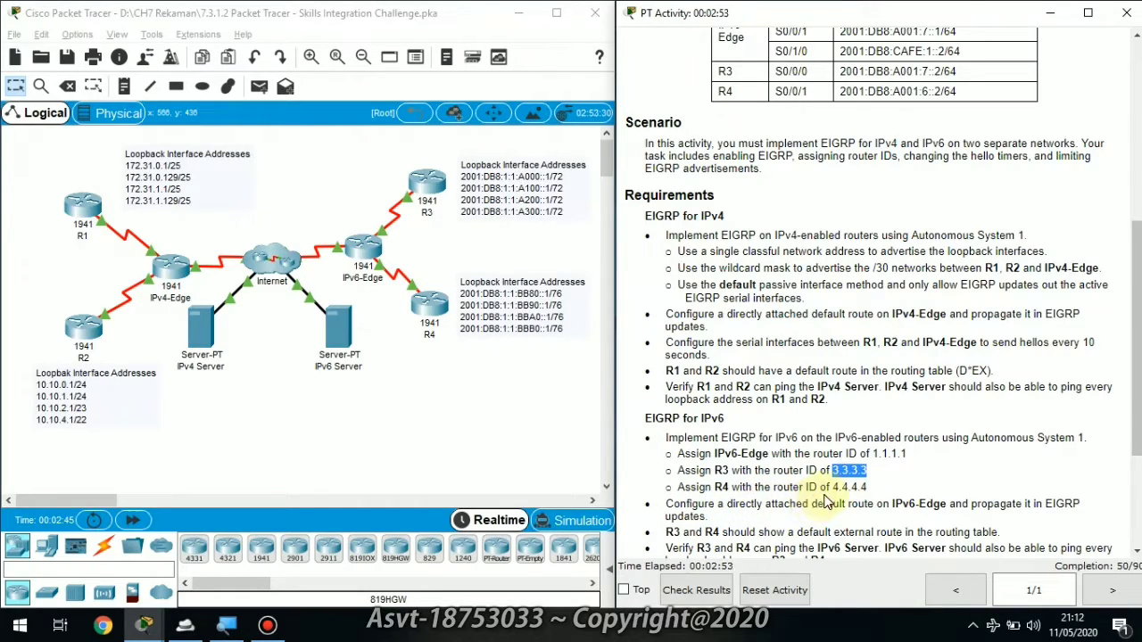
{"action": "left_click_drag", "start_coordinate": [832, 487], "coordinate": [868, 487]}
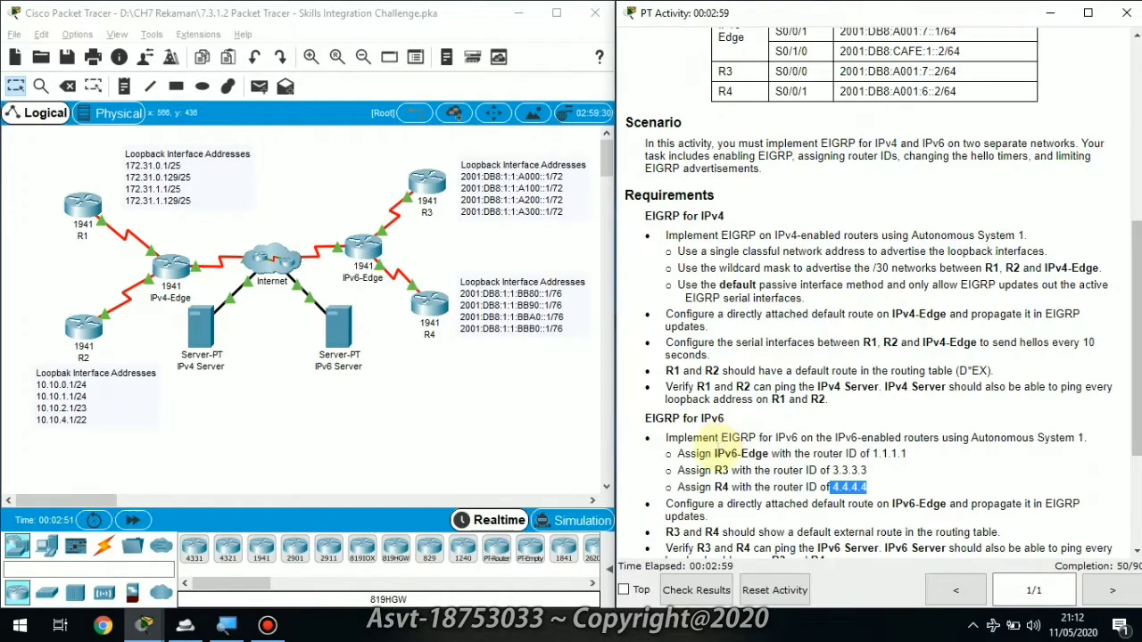
{"action": "left_click_drag", "start_coordinate": [714, 454], "coordinate": [769, 455]}
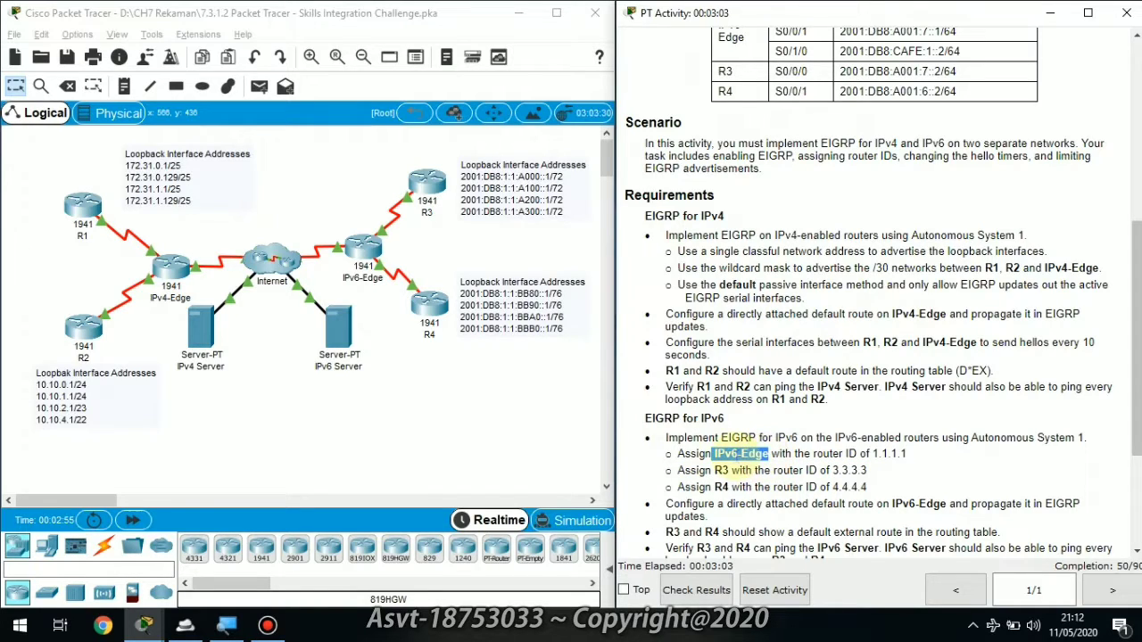
Step: Open the IPv6-Edge router's command line and enter global configuration mode
{"action": "left_click", "coordinate": [363, 259]}
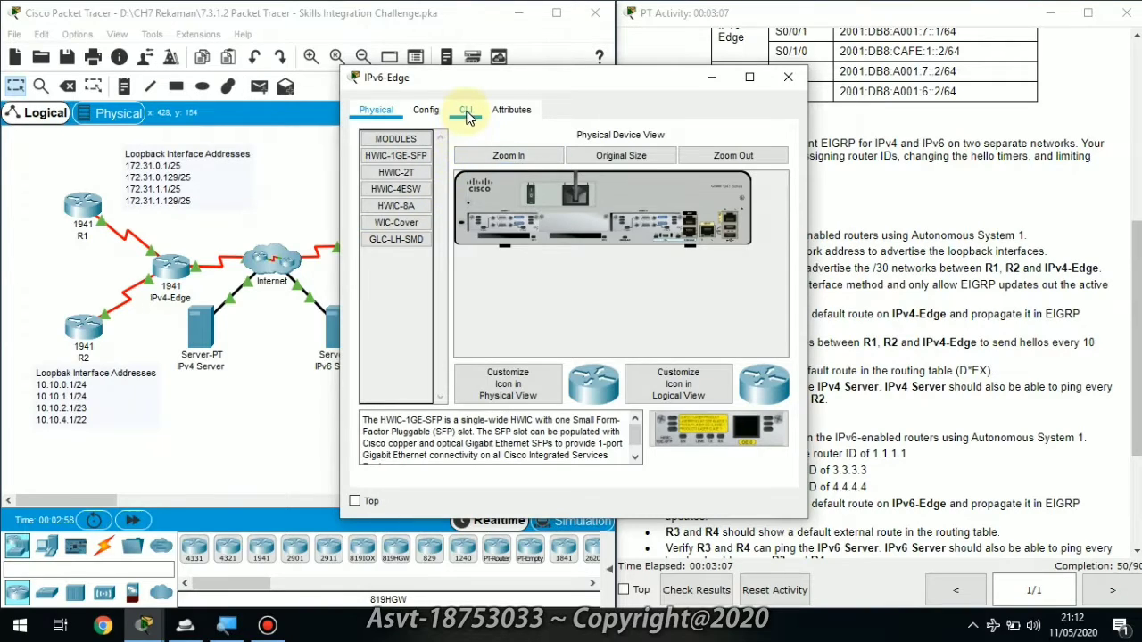
{"action": "left_click", "coordinate": [467, 112]}
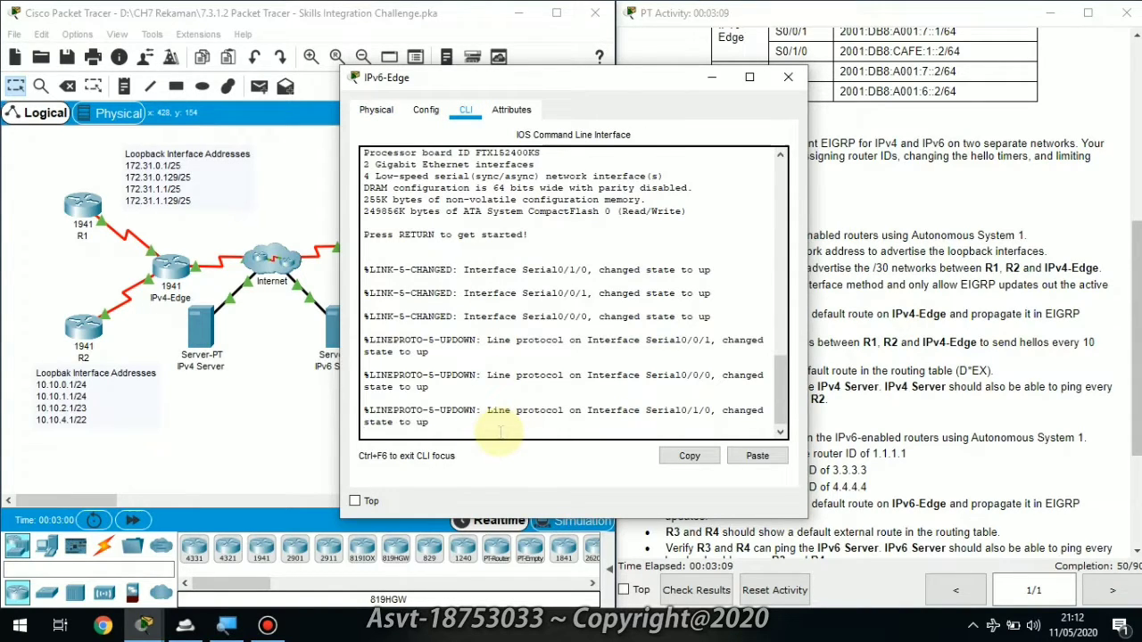
{"action": "key", "text": "Return"}
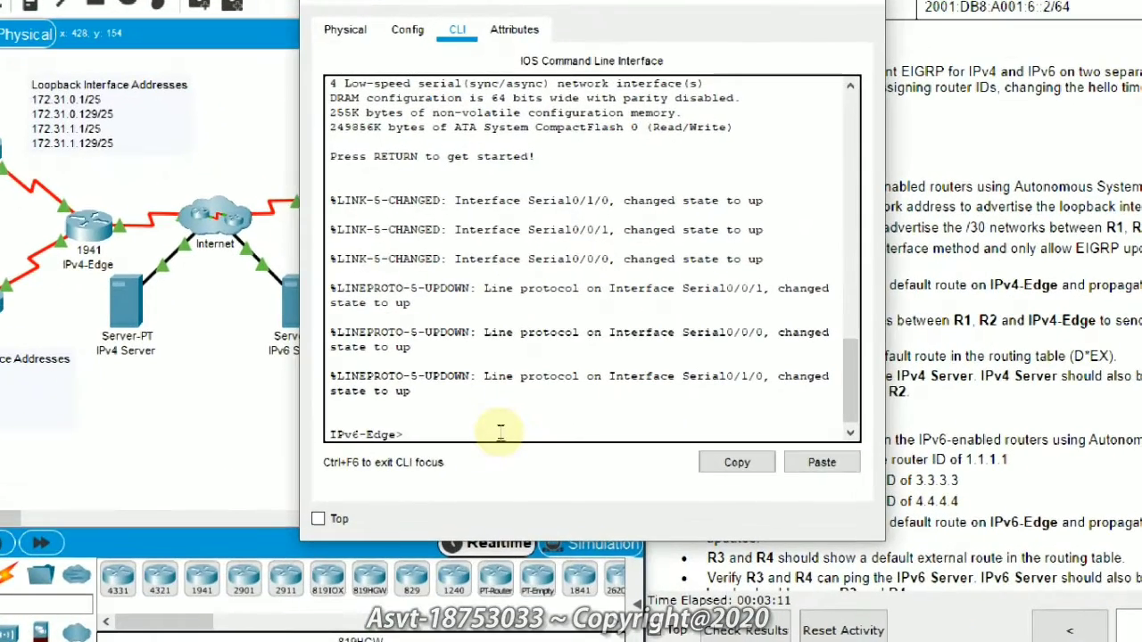
{"action": "type", "text": "en"}
{"action": "key", "text": "Tab"}
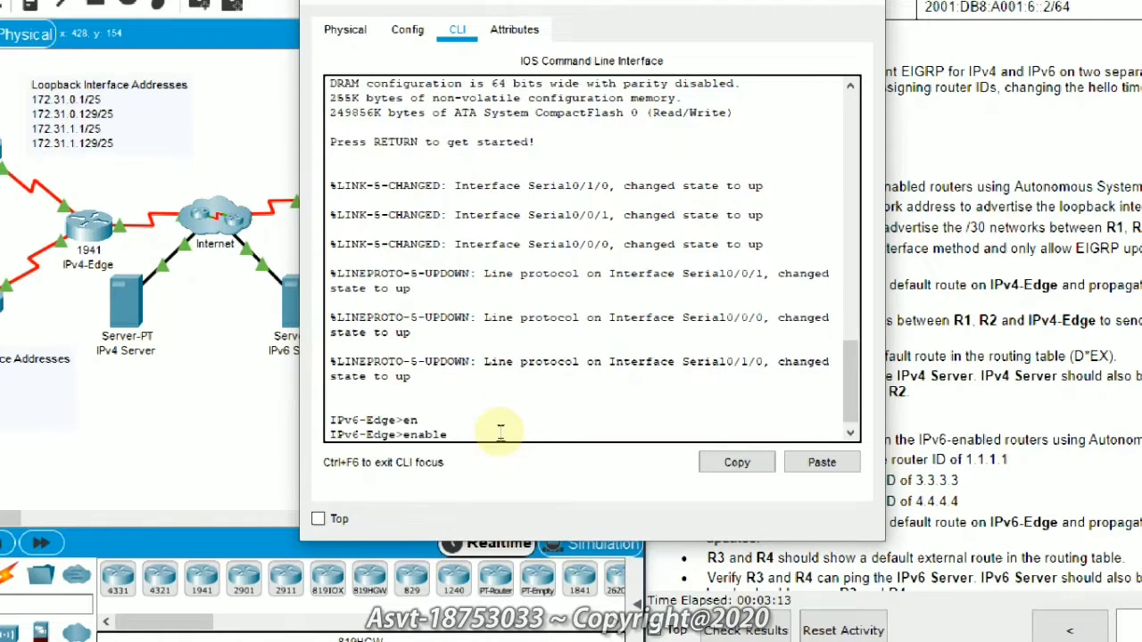
{"action": "key", "text": "Return"}
{"action": "type", "text": "conf"}
{"action": "key", "text": "Tab"}
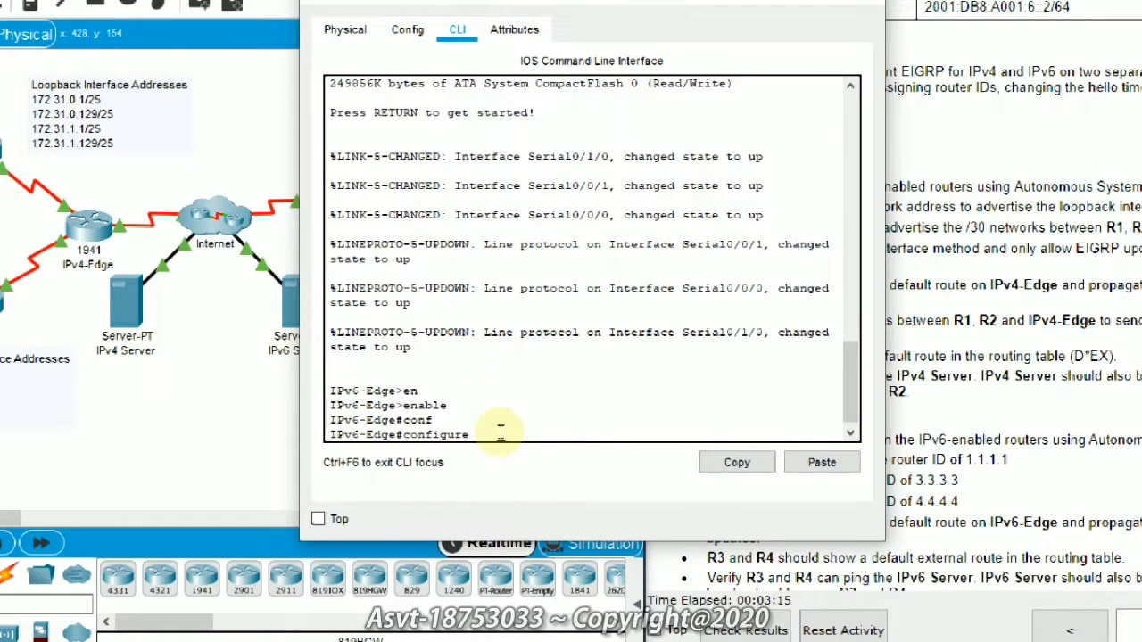
{"action": "type", "text": "terminal"}
{"action": "key", "text": "Return"}
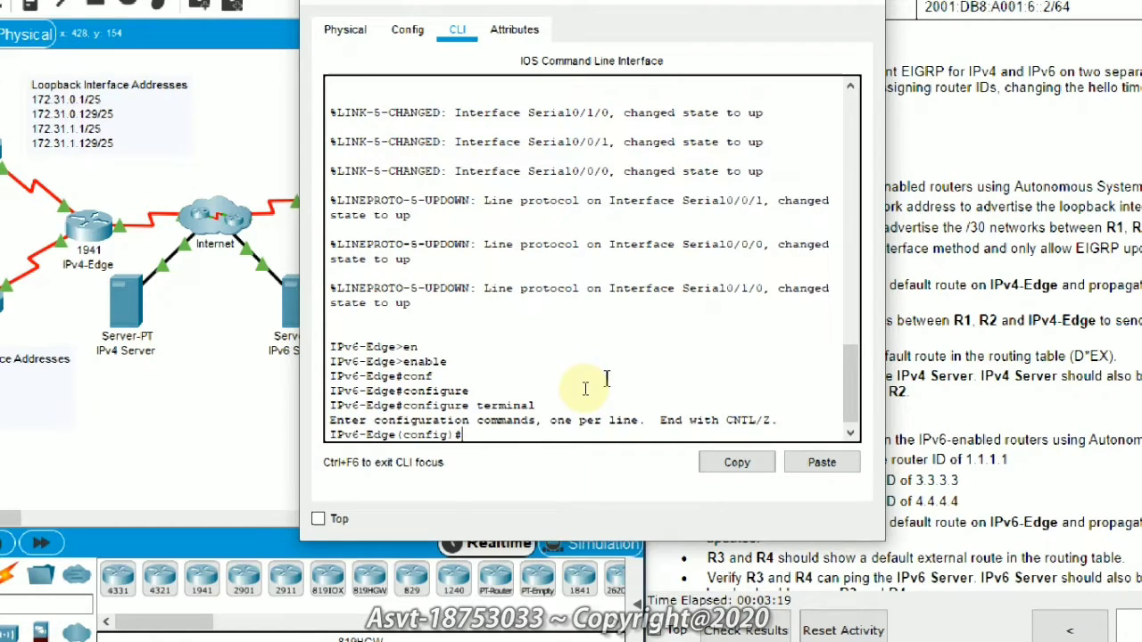
Step: Enable IPv6 unicast routing on IPv6-Edge
{"action": "type", "text": "ipv"}
{"action": "key", "text": "Tab"}
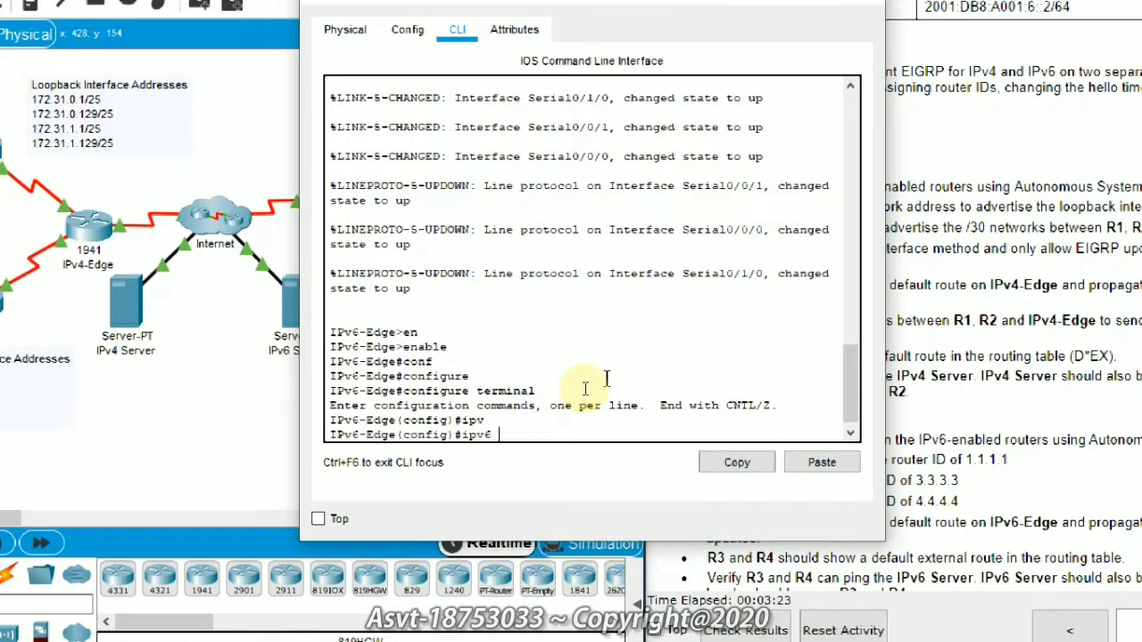
{"action": "type", "text": "un"}
{"action": "key", "text": "Tab"}
{"action": "key", "text": "Return"}
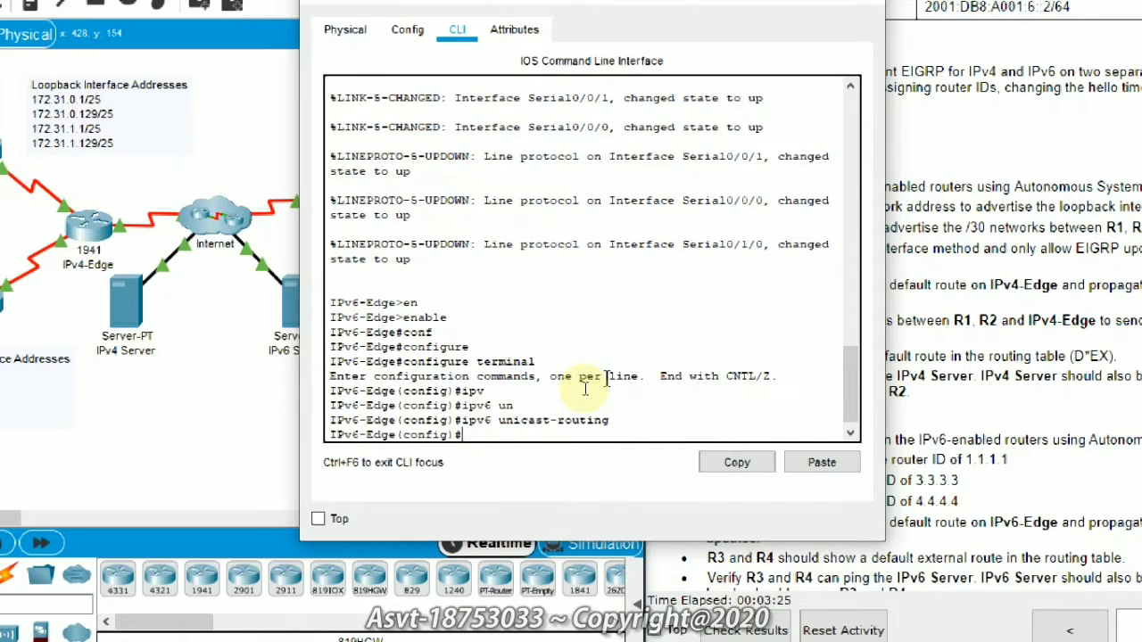
Step: Create the EIGRP for IPv6 routing process on IPv6-Edge with autonomous system 1
{"action": "type", "text": "ipv6 rou"}
{"action": "key", "text": "Tab"}
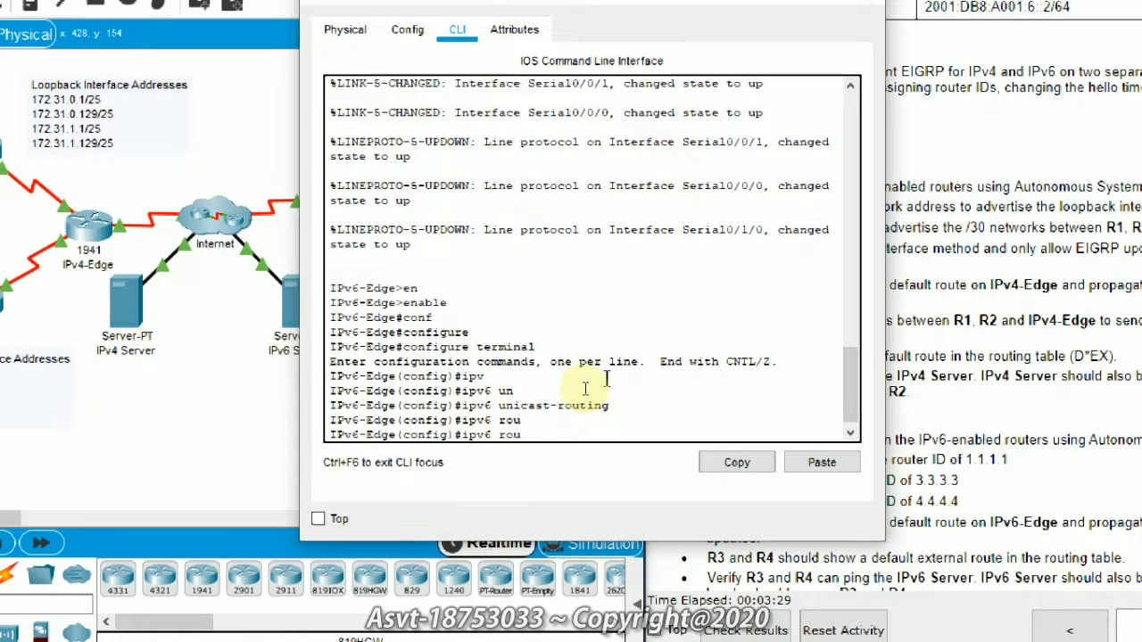
{"action": "type", "text": "ter ei"}
{"action": "key", "text": "Tab"}
{"action": "type", "text": "1"}
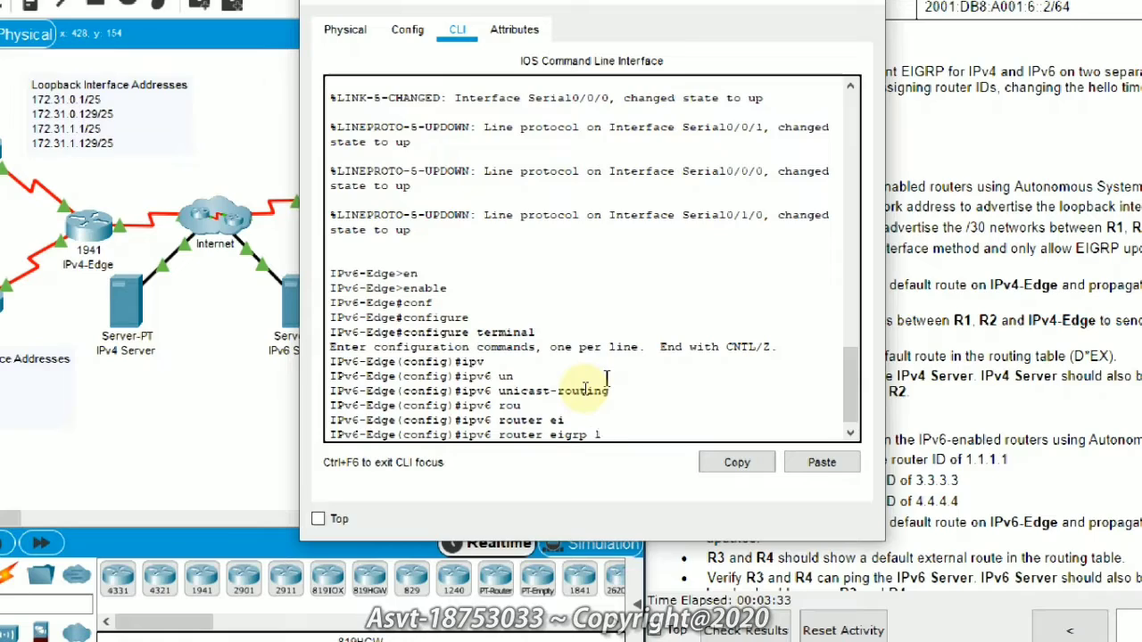
{"action": "key", "text": "Return"}
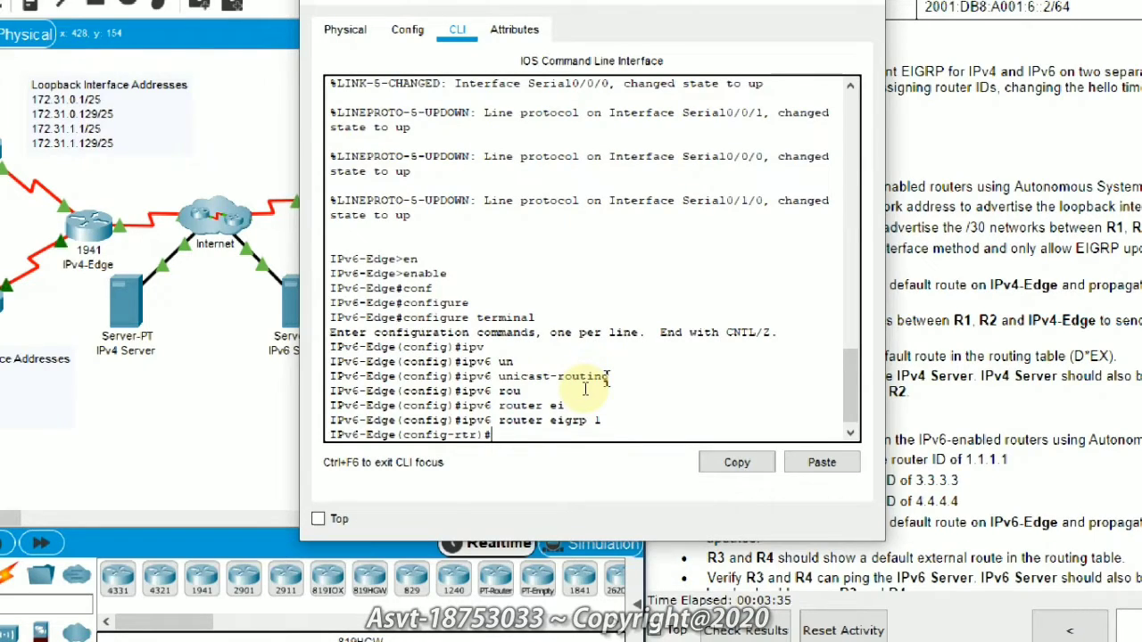
Step: Assign router ID 1.1.1.1 to IPv6-Edge's EIGRP for IPv6 process
{"action": "type", "text": "ei"}
{"action": "key", "text": "Tab"}
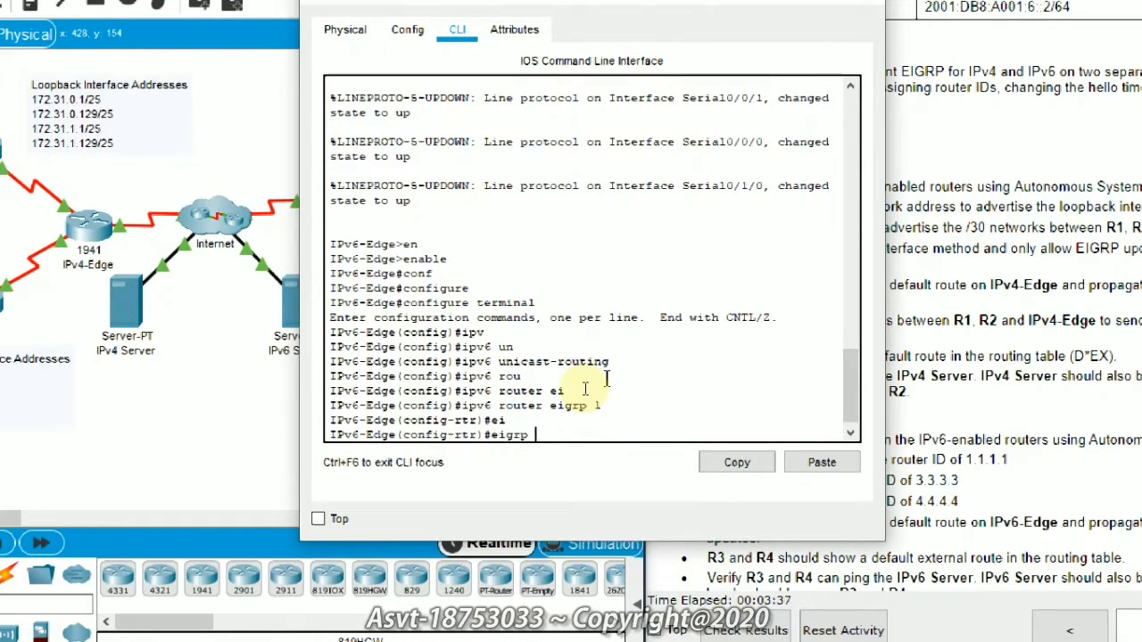
{"action": "type", "text": "rout"}
{"action": "key", "text": "Tab"}
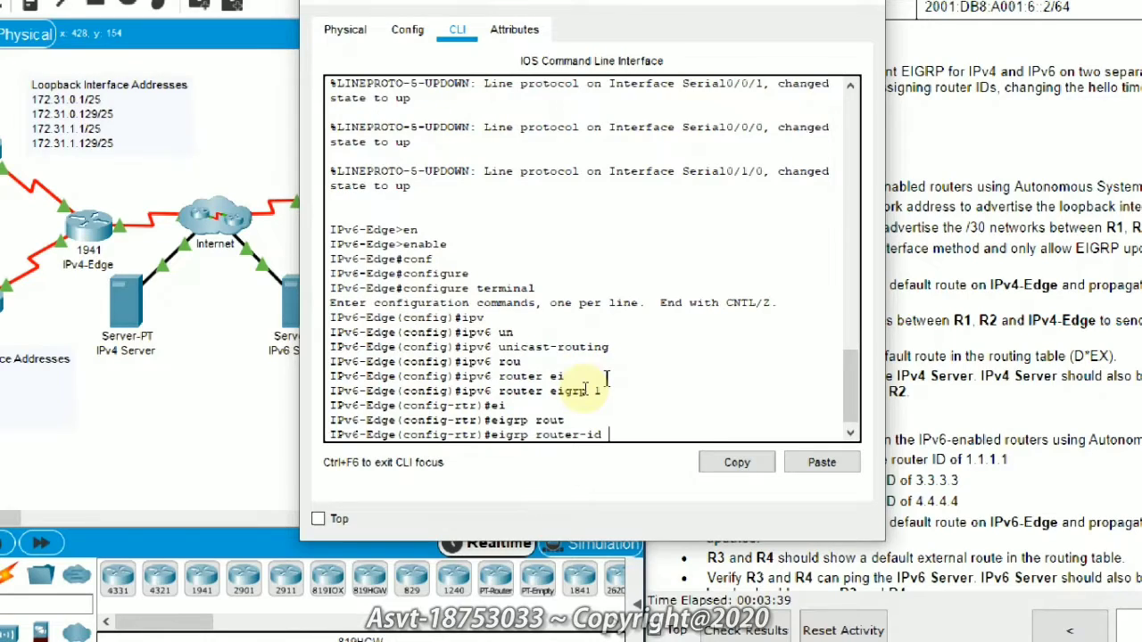
{"action": "type", "text": "1.1.1.1"}
{"action": "key", "text": "Return"}
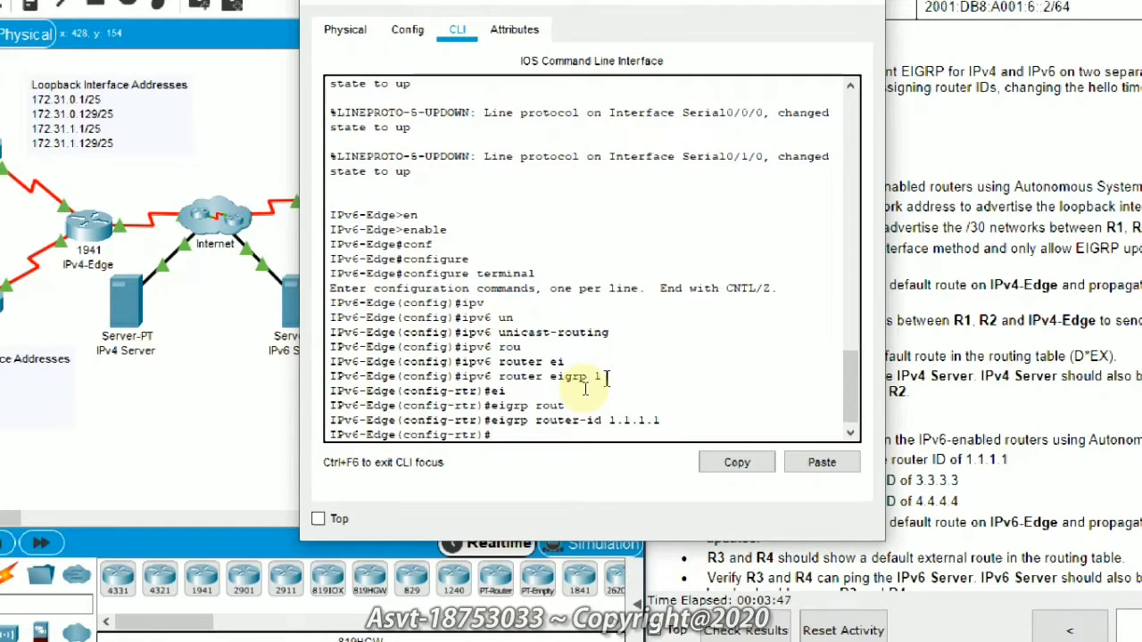
Step: Activate the EIGRP for IPv6 process with no shutdown and return to global configuration mode
{"action": "type", "text": "no sh"}
{"action": "key", "text": "Tab"}
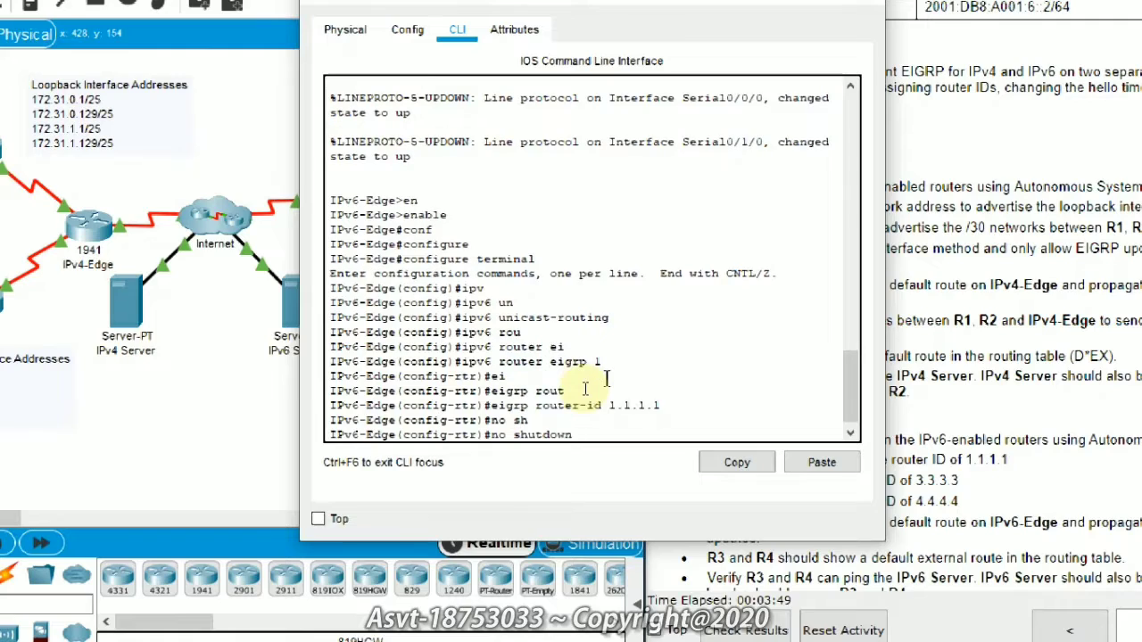
{"action": "key", "text": "Return"}
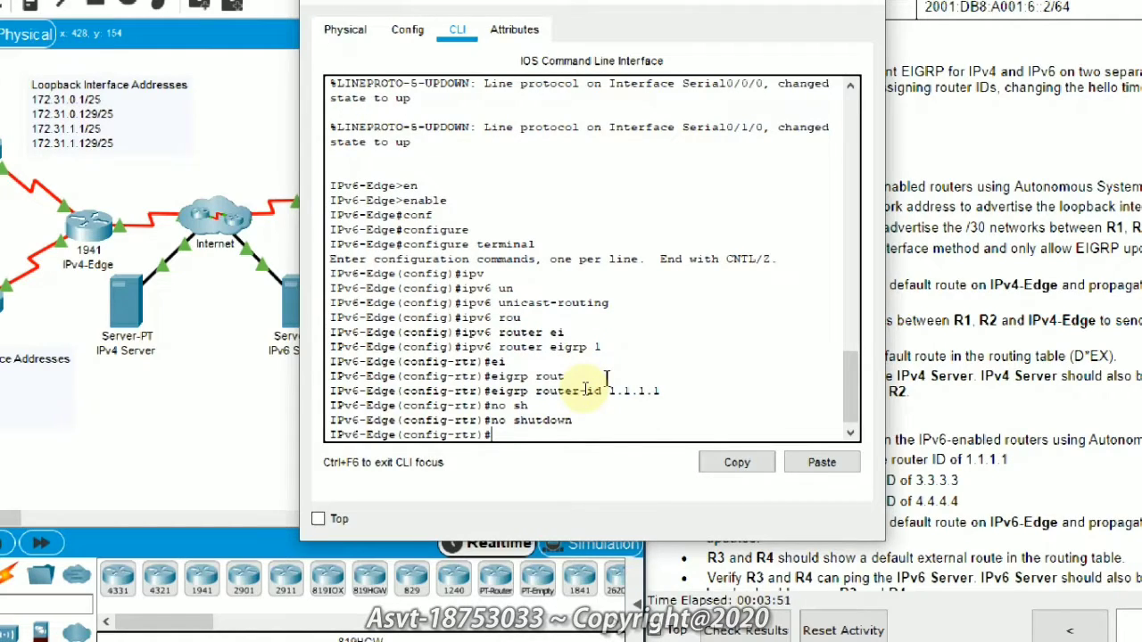
{"action": "type", "text": "ex"}
{"action": "key", "text": "Tab"}
{"action": "key", "text": "Return"}
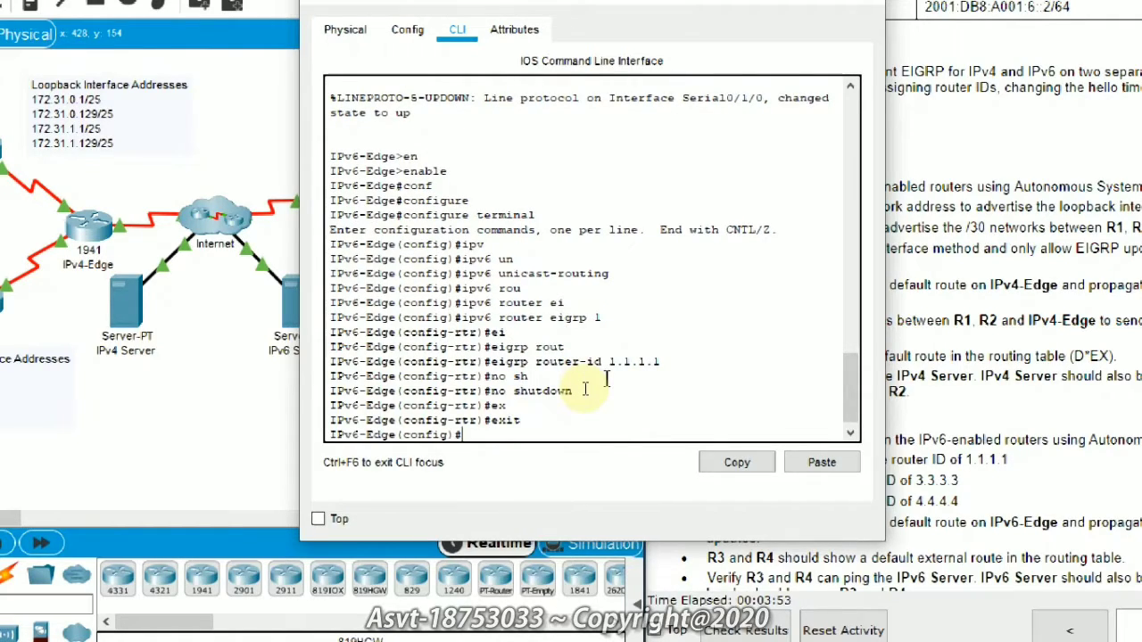
Step: Enable IPv6 EIGRP 1 on IPv6-Edge's serial 0/0/0 interface and return to global configuration mode
{"action": "type", "text": "in"}
{"action": "key", "text": "Tab"}
{"action": "type", "text": "s"}
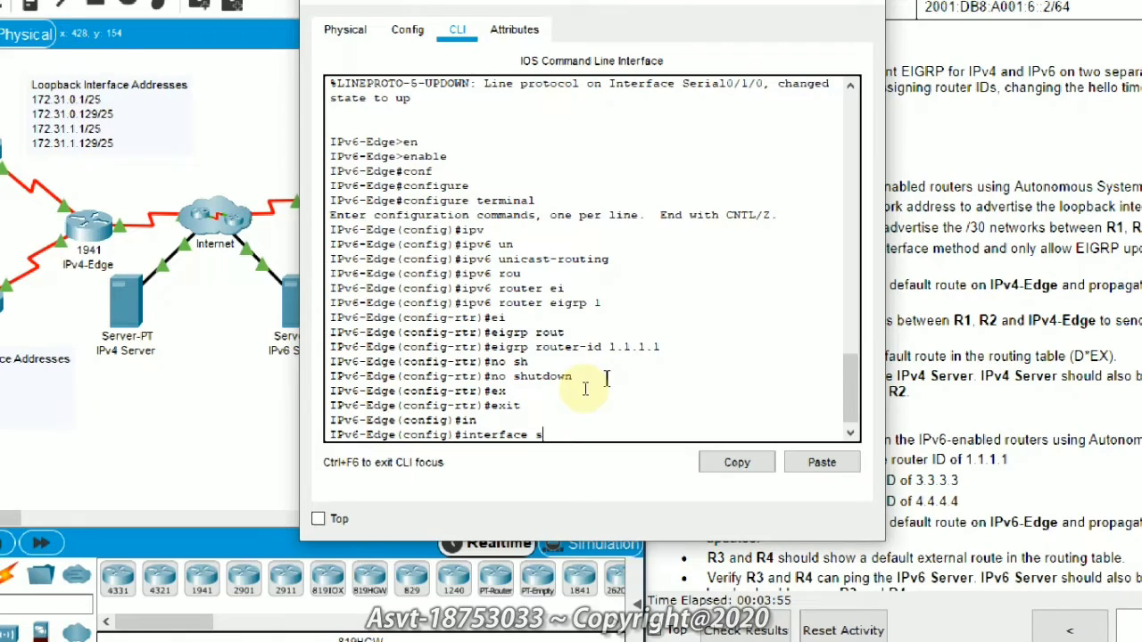
{"action": "type", "text": "e"}
{"action": "key", "text": "Tab"}
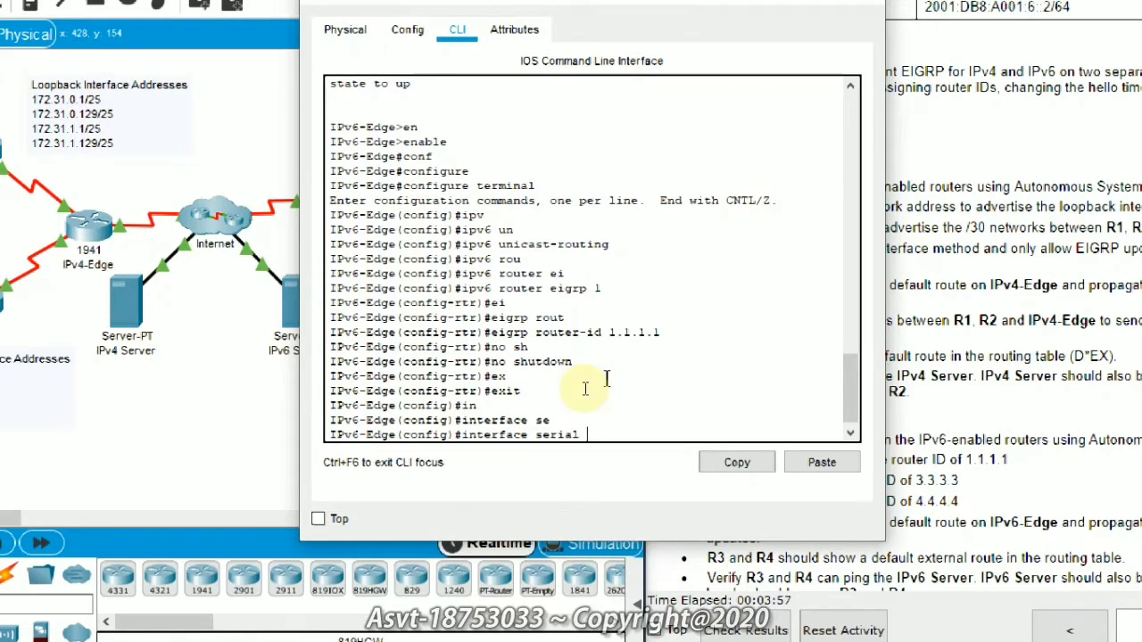
{"action": "type", "text": "0/0/0"}
{"action": "key", "text": "Return"}
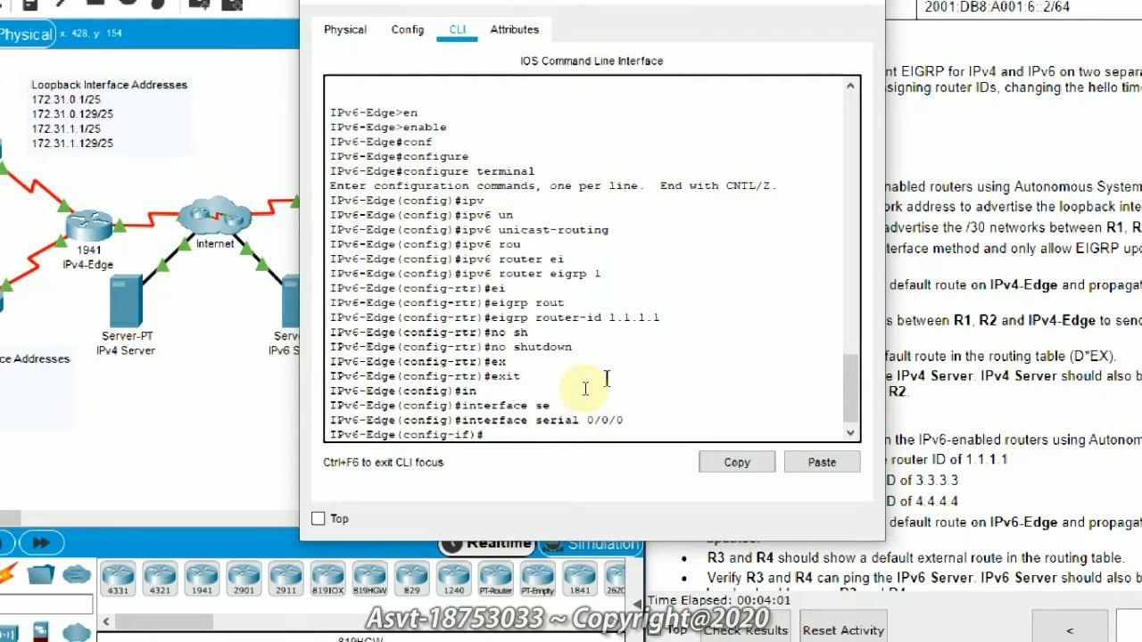
{"action": "type", "text": "ipv"}
{"action": "key", "text": "Tab"}
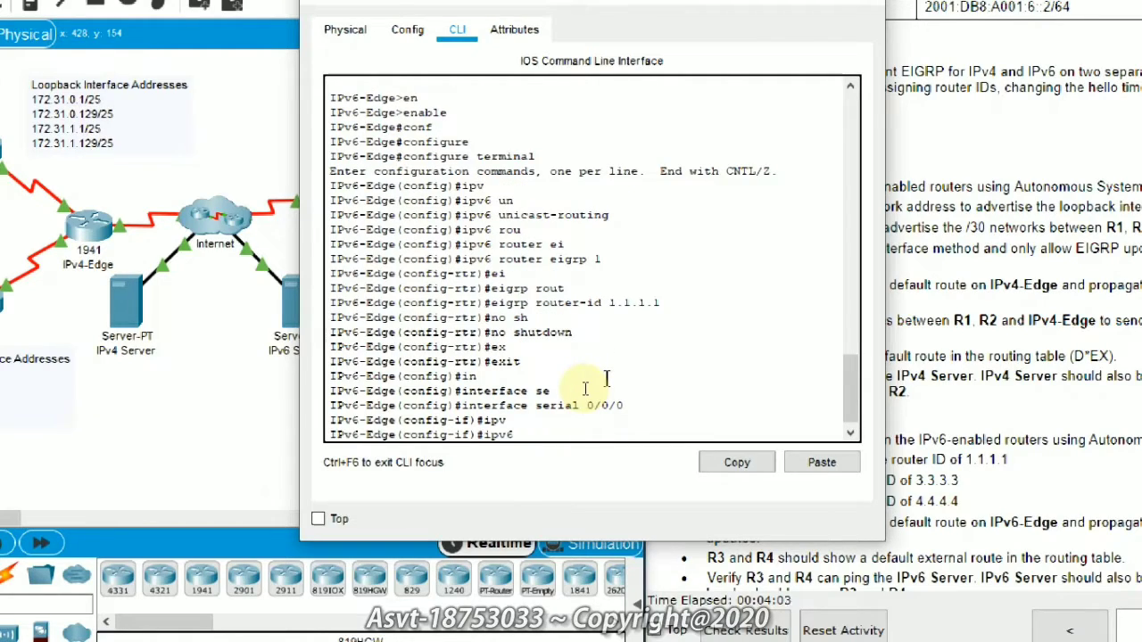
{"action": "type", "text": "ei"}
{"action": "key", "text": "Tab"}
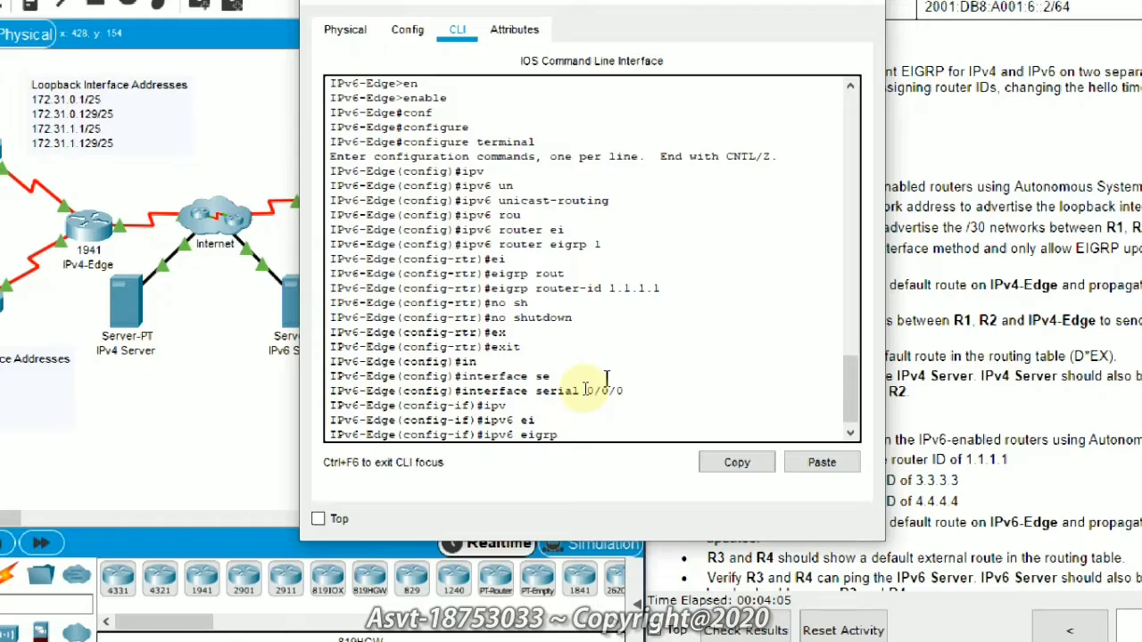
{"action": "type", "text": "1"}
{"action": "key", "text": "Return"}
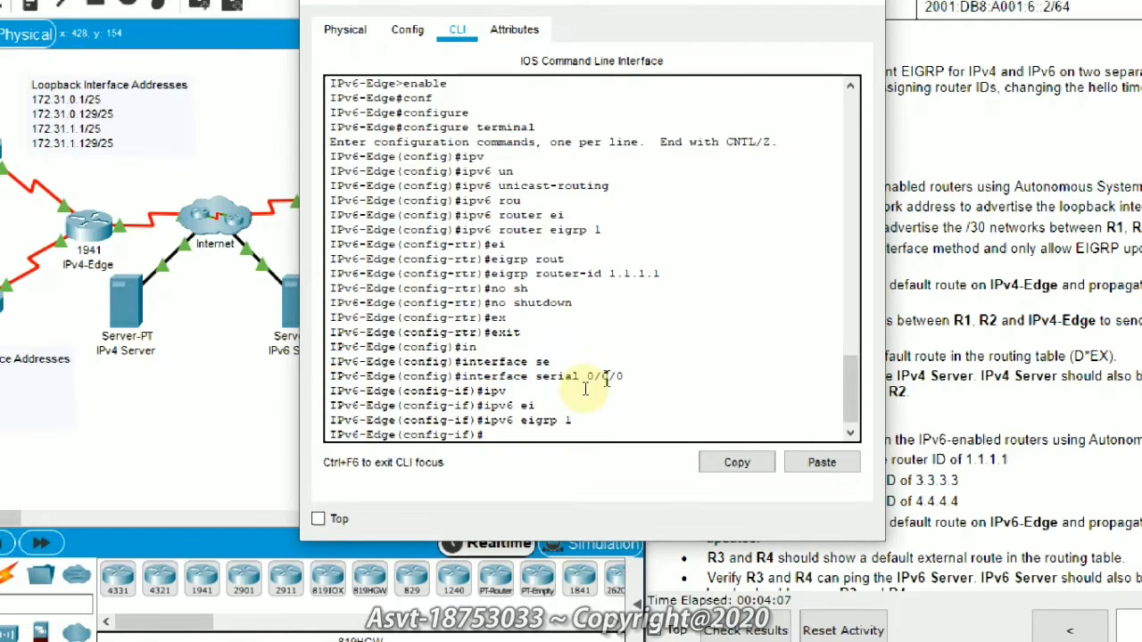
{"action": "type", "text": "ex"}
{"action": "key", "text": "Tab"}
{"action": "key", "text": "Return"}
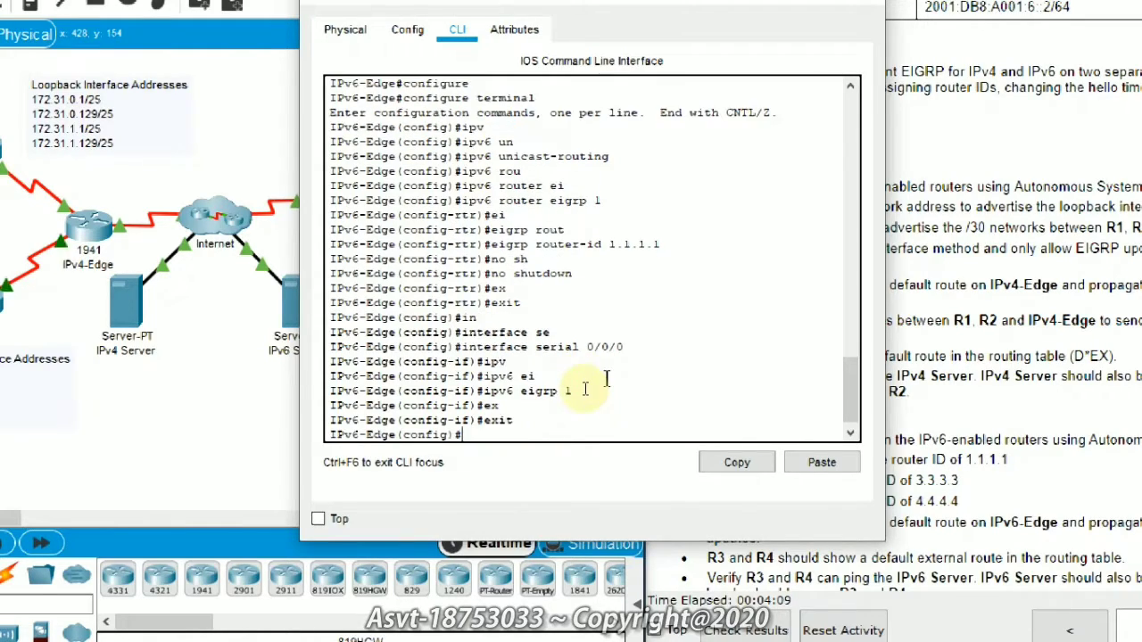
Step: Enable IPv6 EIGRP 1 on IPv6-Edge's serial 0/0/1 interface and put away the router's window
{"action": "type", "text": "int"}
{"action": "key", "text": "Tab"}
{"action": "type", "text": "ser"}
{"action": "key", "text": "Tab"}
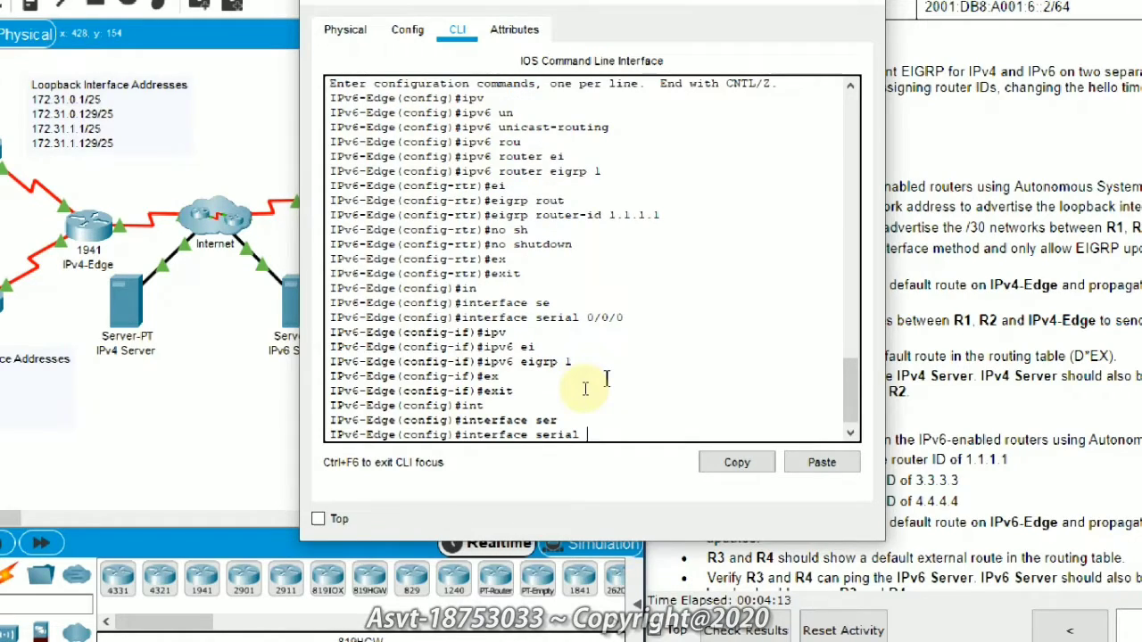
{"action": "type", "text": "0/0/1"}
{"action": "key", "text": "Return"}
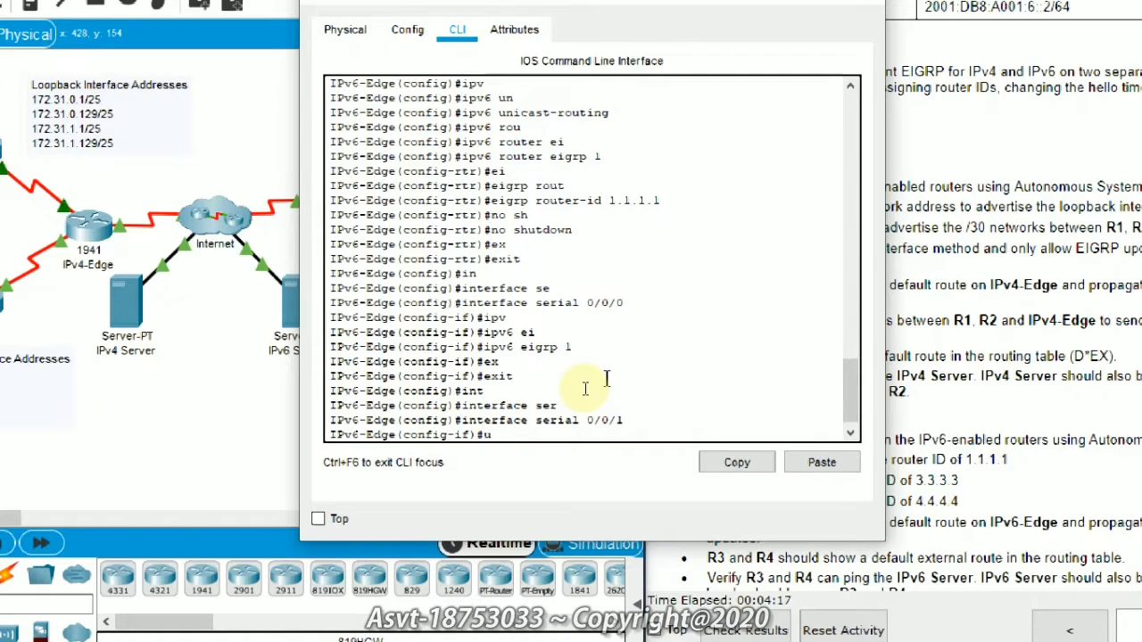
{"action": "type", "text": "ipv"}
{"action": "key", "text": "Tab"}
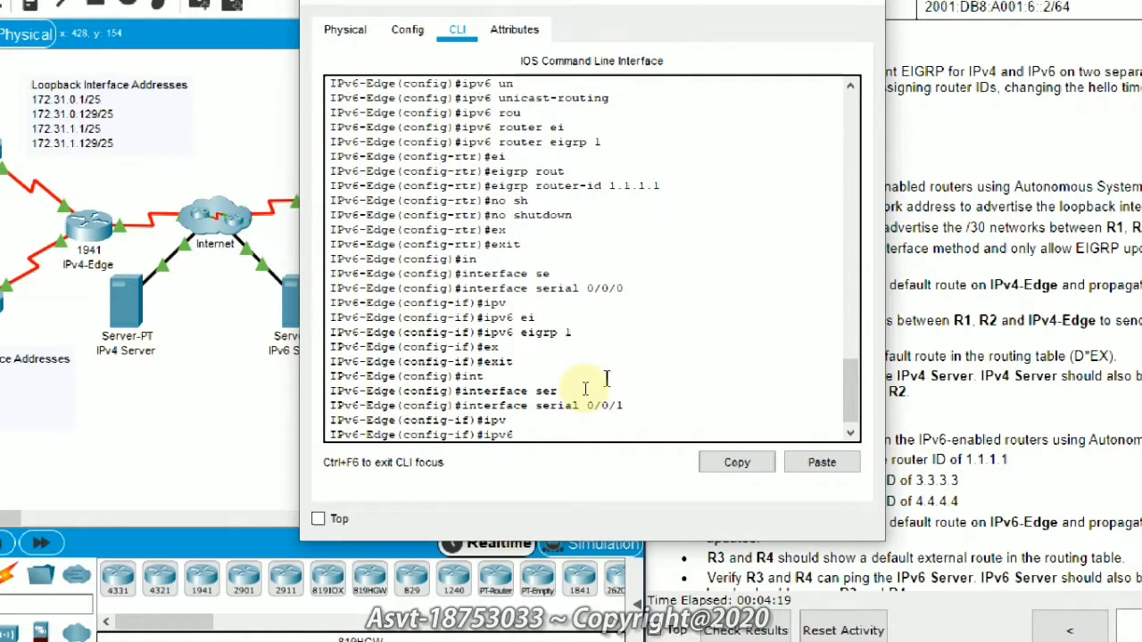
{"action": "type", "text": "ei"}
{"action": "key", "text": "Tab"}
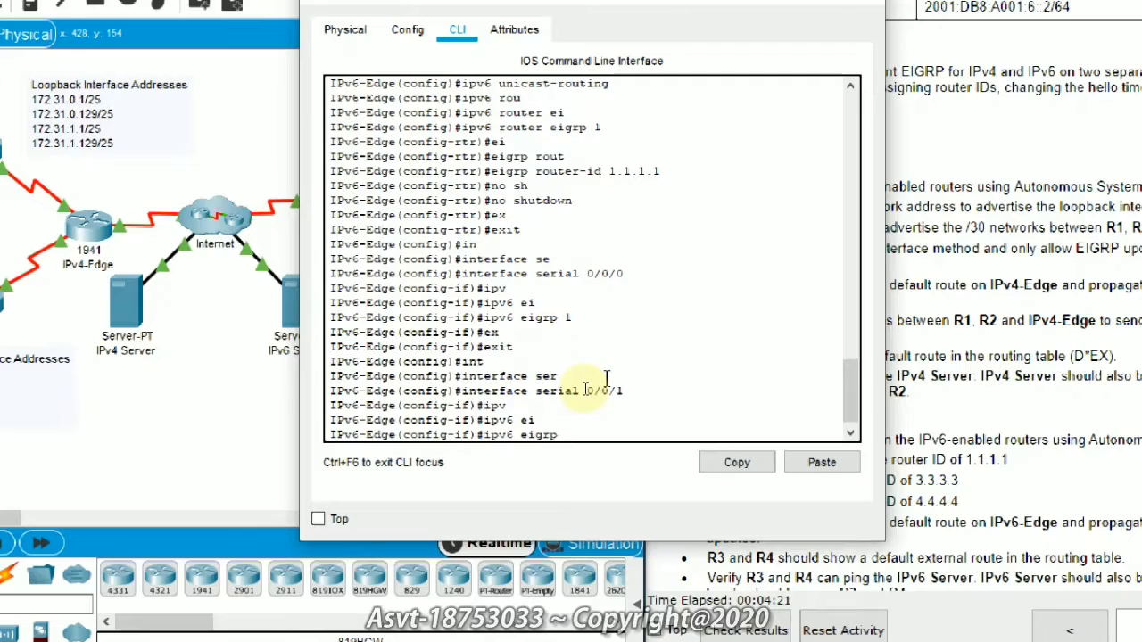
{"action": "key", "text": "Return"}
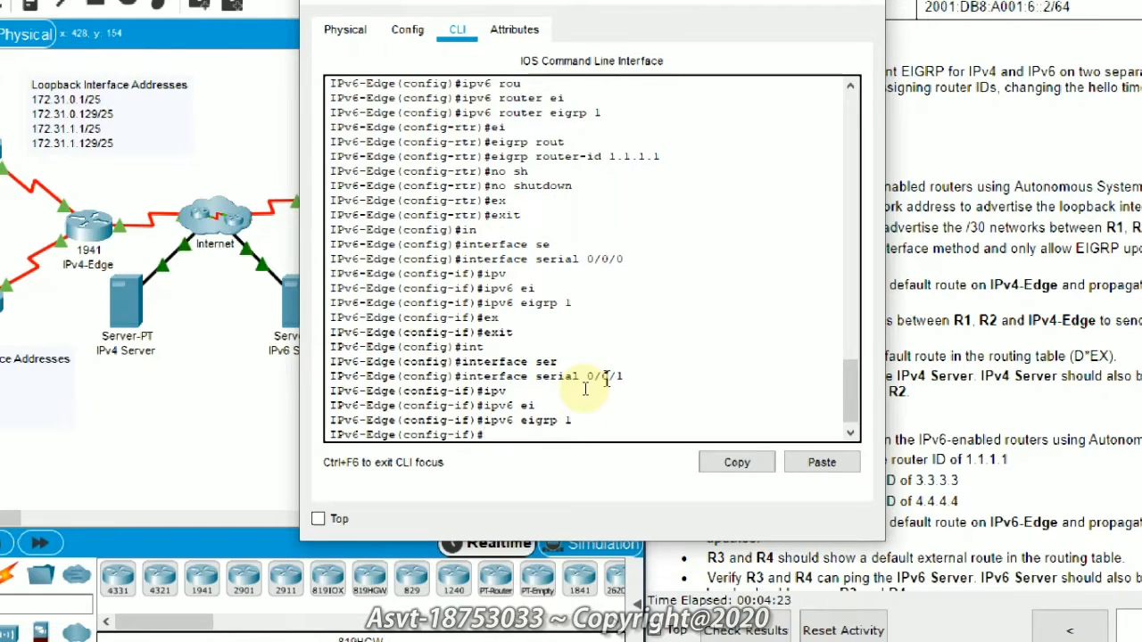
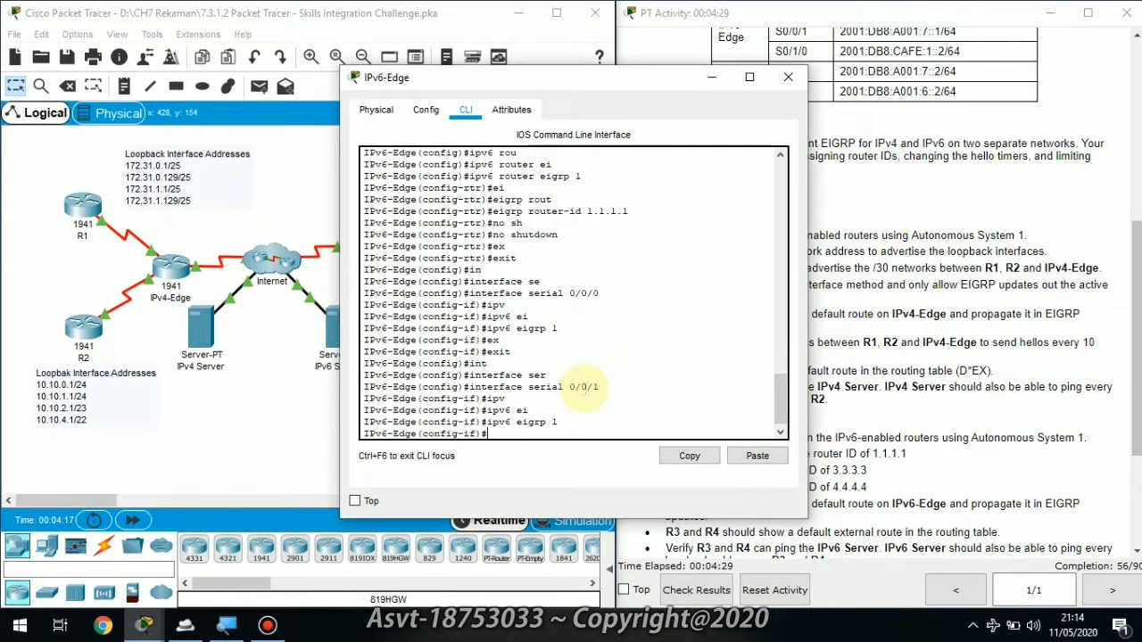
{"action": "left_click", "coordinate": [711, 77]}
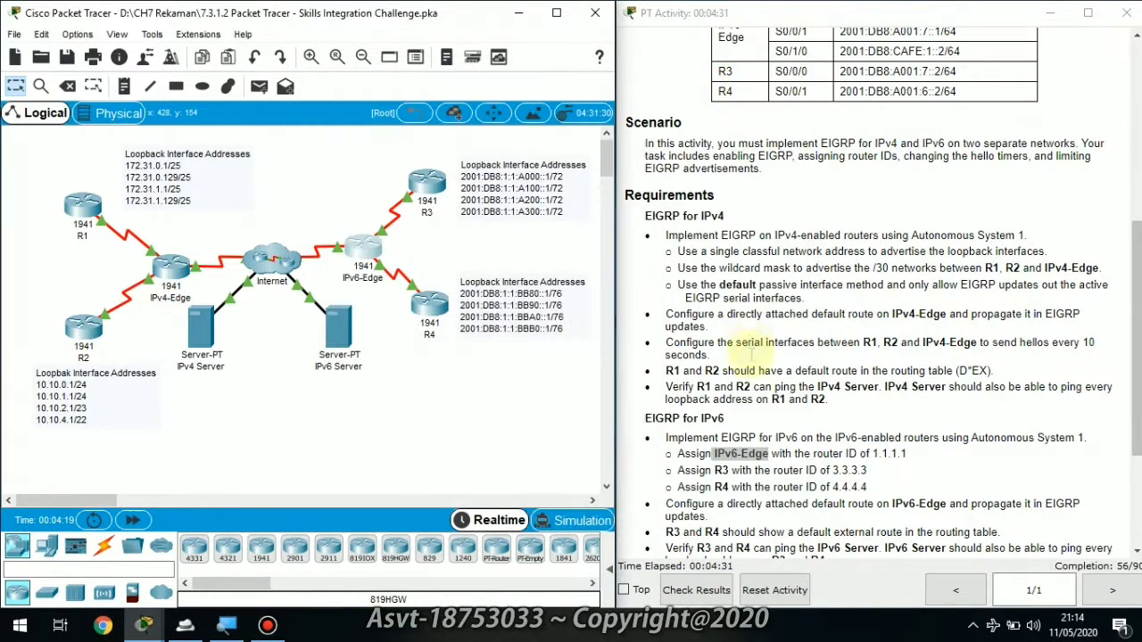
Step: Highlight R3's required router ID 3.3.3.3 in the activity instructions and open router R3's command-line session
{"action": "double_click", "coordinate": [721, 470]}
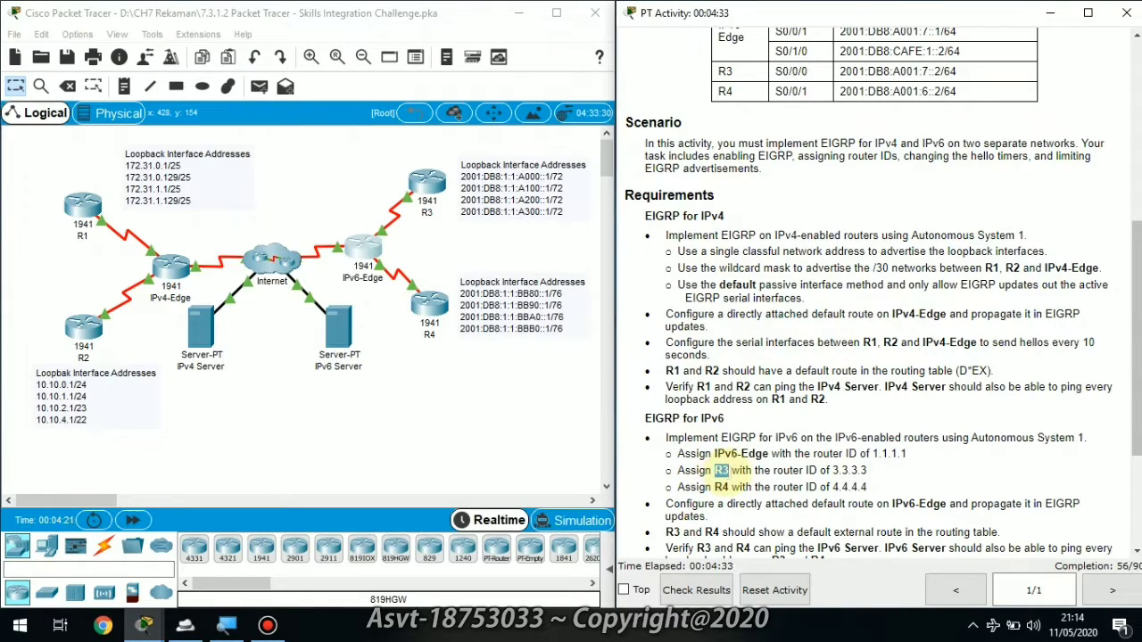
{"action": "double_click", "coordinate": [837, 470]}
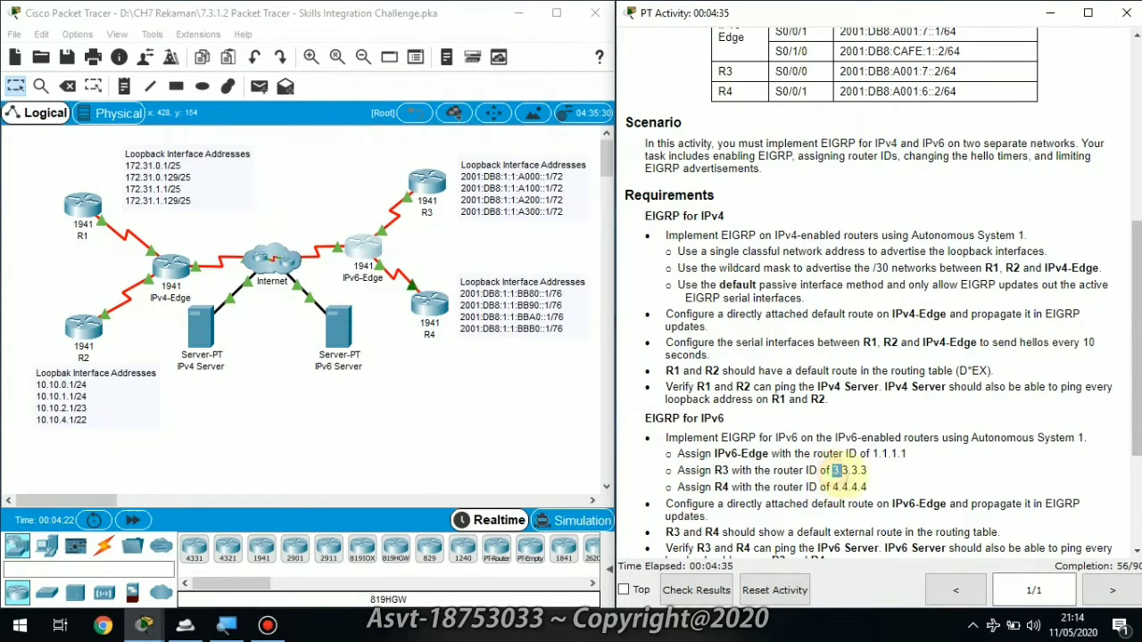
{"action": "left_click_drag", "start_coordinate": [836, 471], "coordinate": [869, 471]}
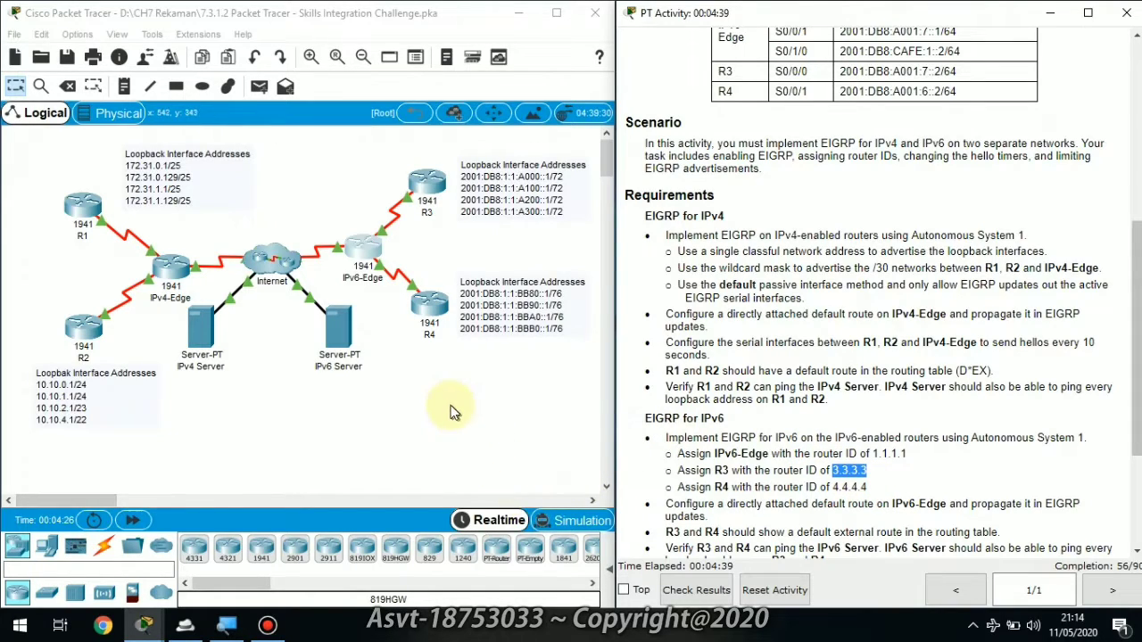
{"action": "left_click", "coordinate": [429, 186]}
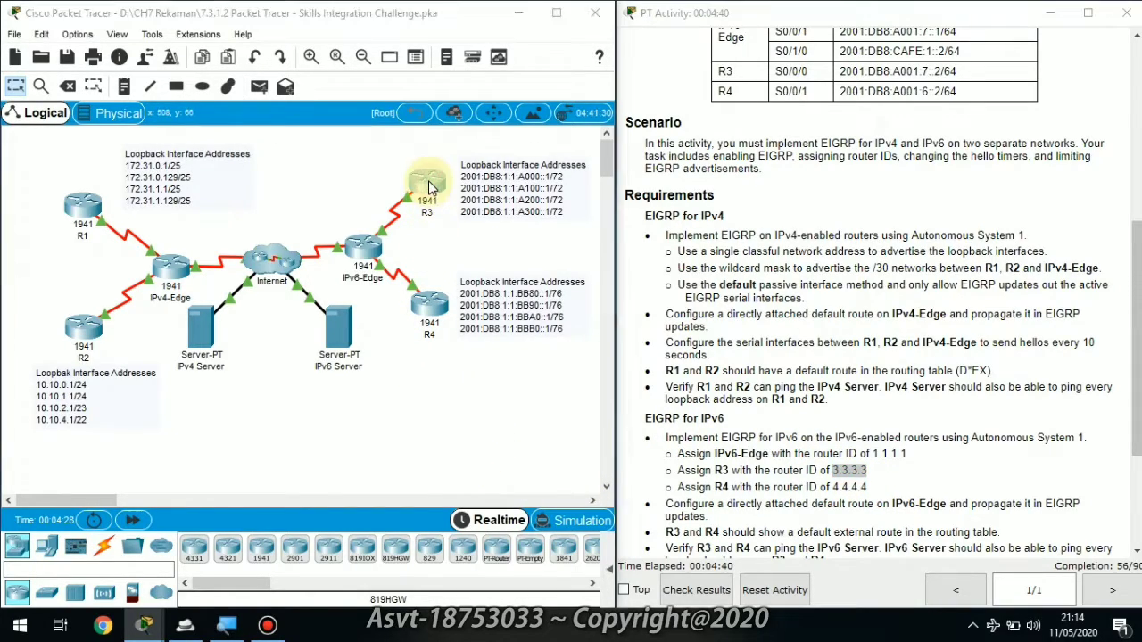
{"action": "left_click", "coordinate": [465, 109]}
{"action": "left_click", "coordinate": [480, 430]}
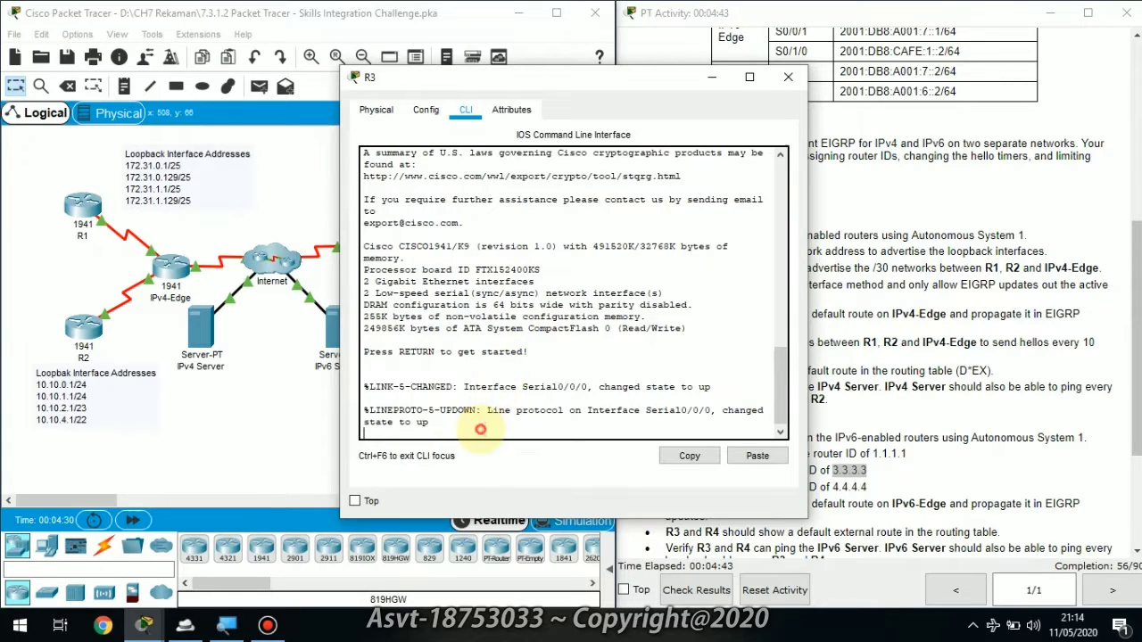
{"action": "key", "text": "Return"}
{"action": "key", "text": "Return"}
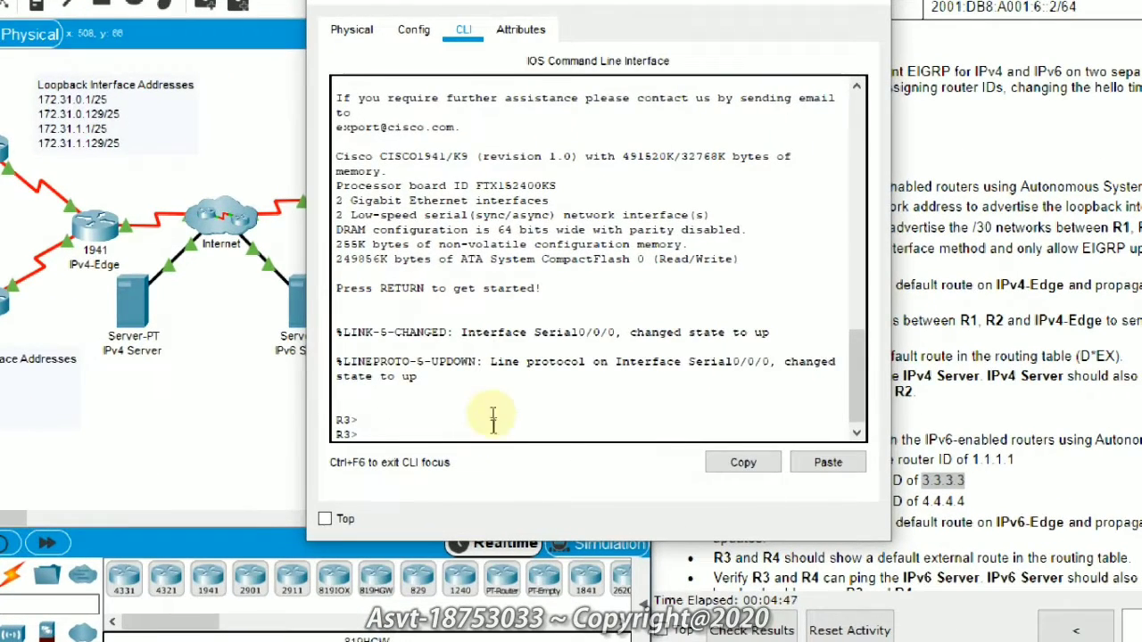
Step: Enter privileged mode and start global configuration mode on R3
{"action": "type", "text": "en"}
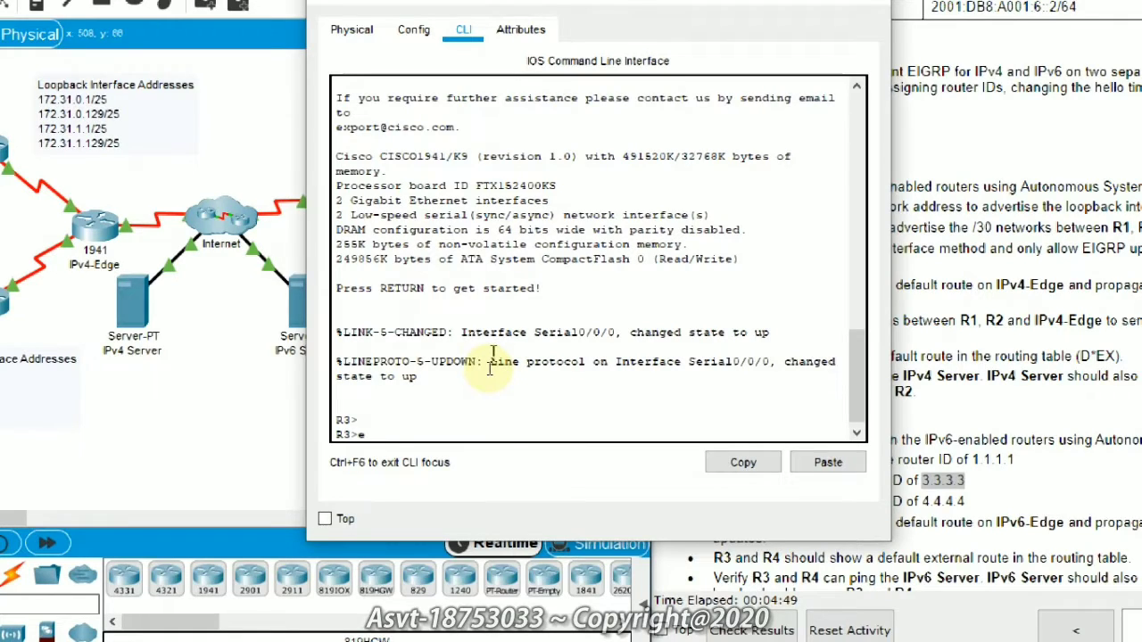
{"action": "key", "text": "Tab"}
{"action": "key", "text": "Return"}
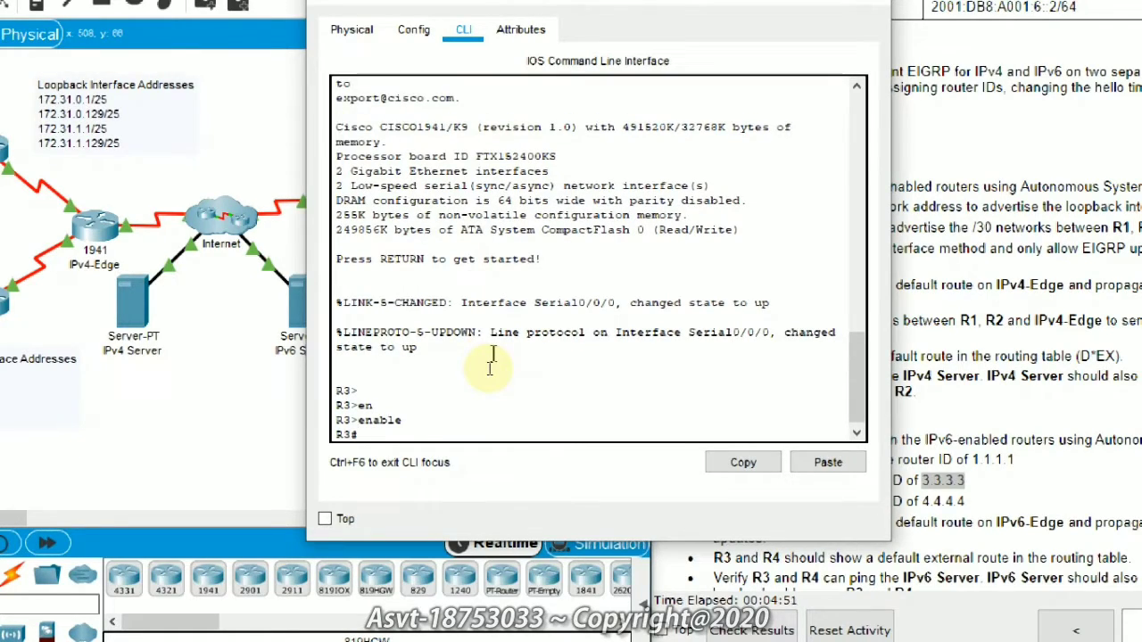
{"action": "type", "text": "conf"}
{"action": "key", "text": "Tab"}
{"action": "type", "text": "t"}
{"action": "key", "text": "Tab"}
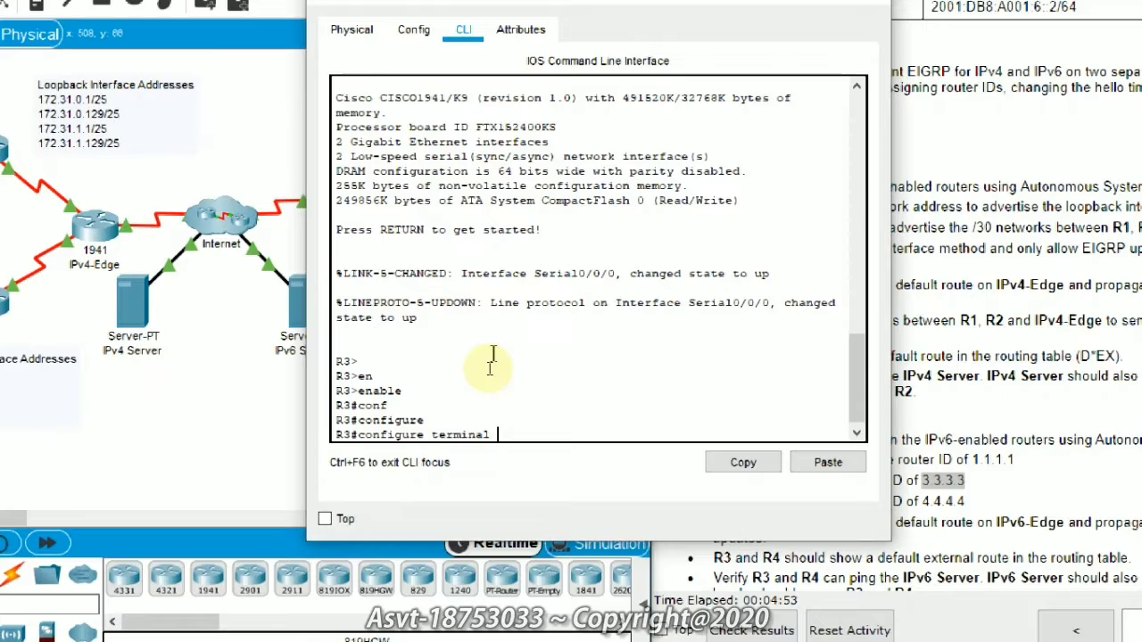
{"action": "key", "text": "Return"}
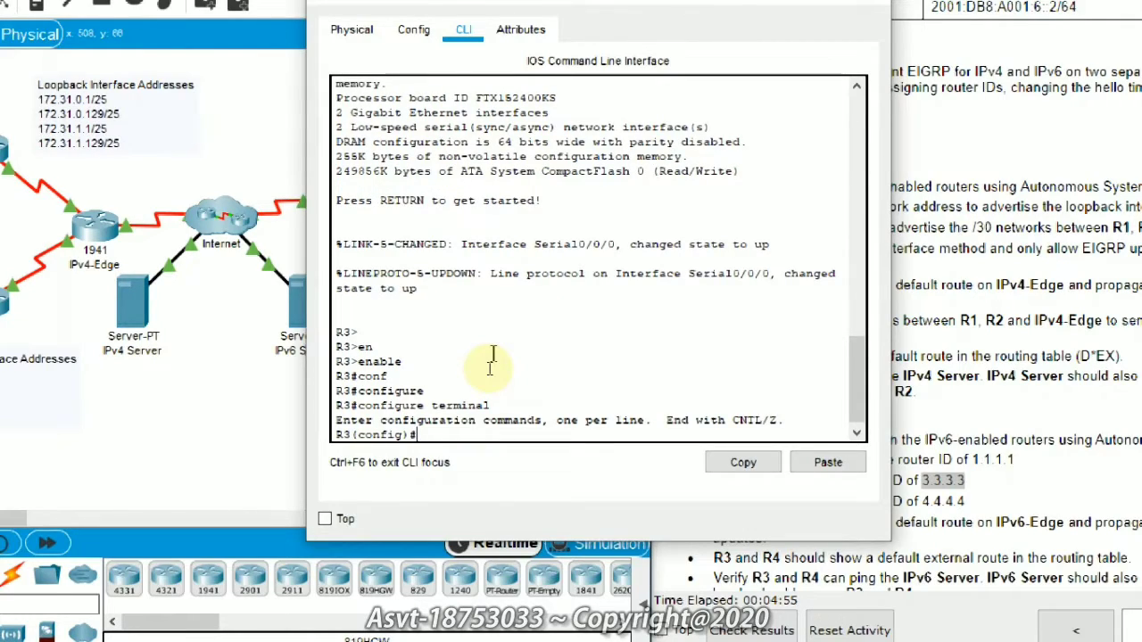
Step: Enable IPv6 routing on R3 with the ipv6 unicast-routing command
{"action": "type", "text": "ipv"}
{"action": "key", "text": "Tab"}
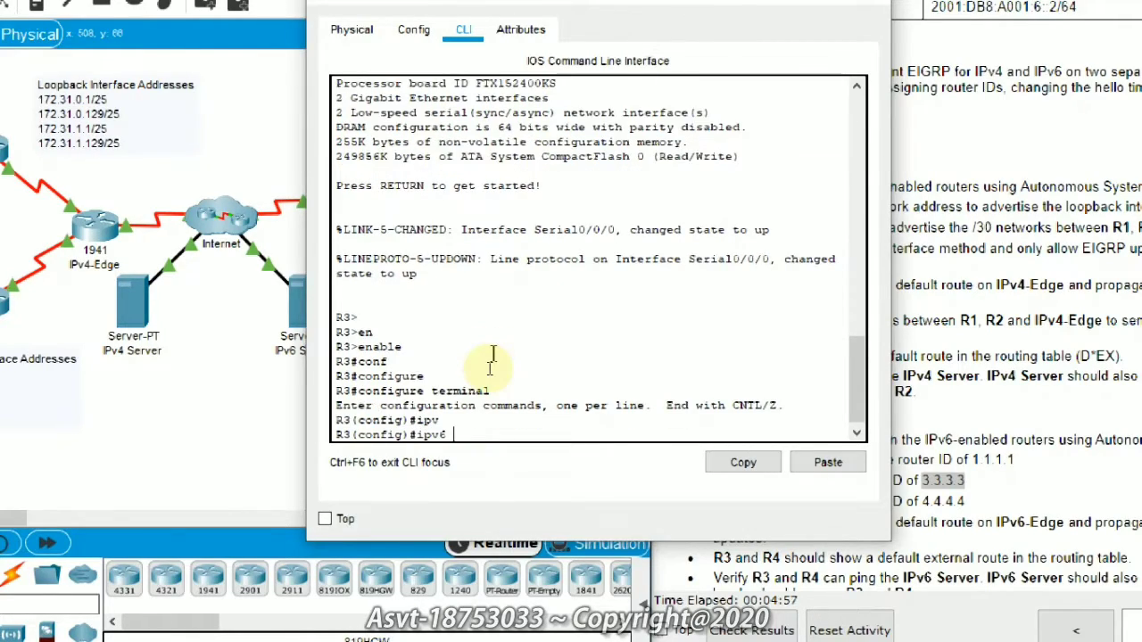
{"action": "type", "text": "ei"}
{"action": "key", "text": "Tab"}
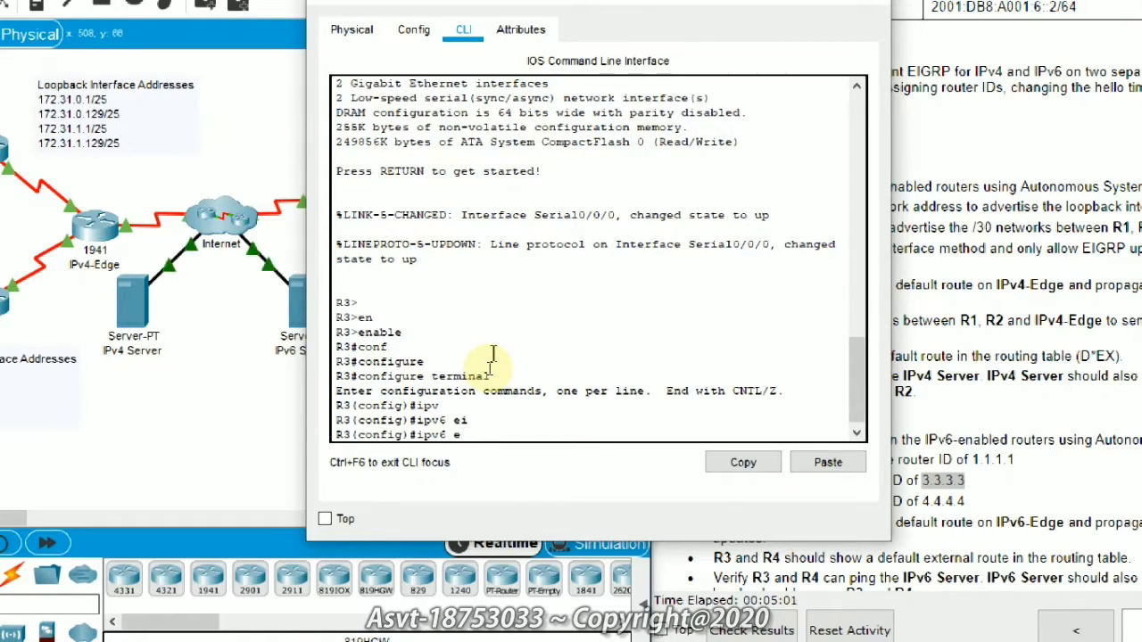
{"action": "key", "text": "BackSpace"}
{"action": "key", "text": "BackSpace"}
{"action": "type", "text": "un"}
{"action": "key", "text": "Tab"}
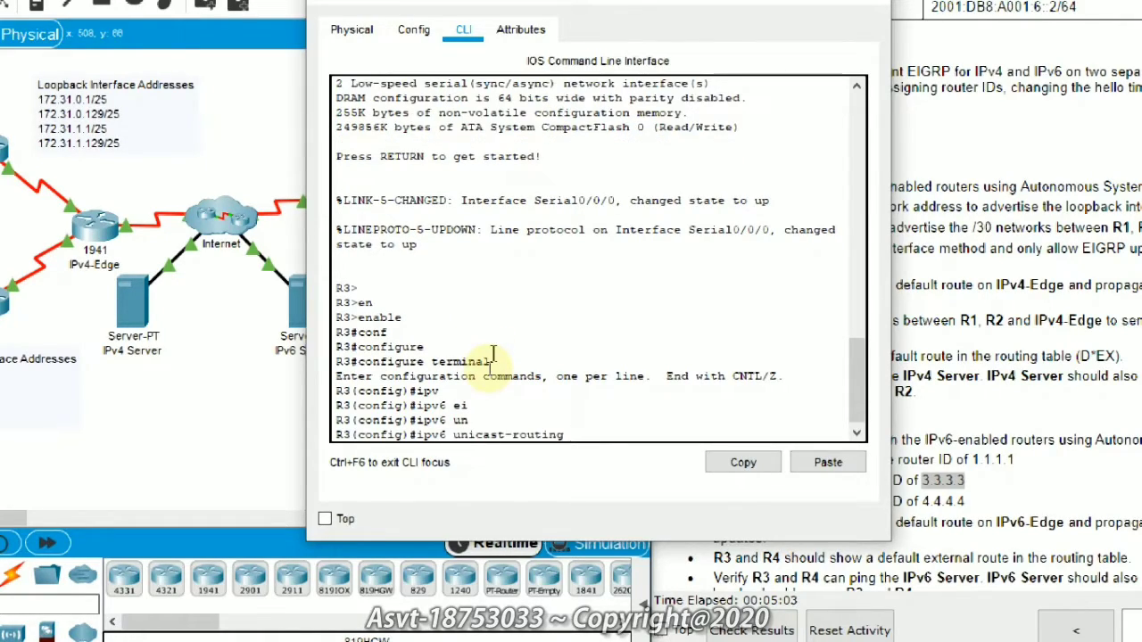
{"action": "key", "text": "Return"}
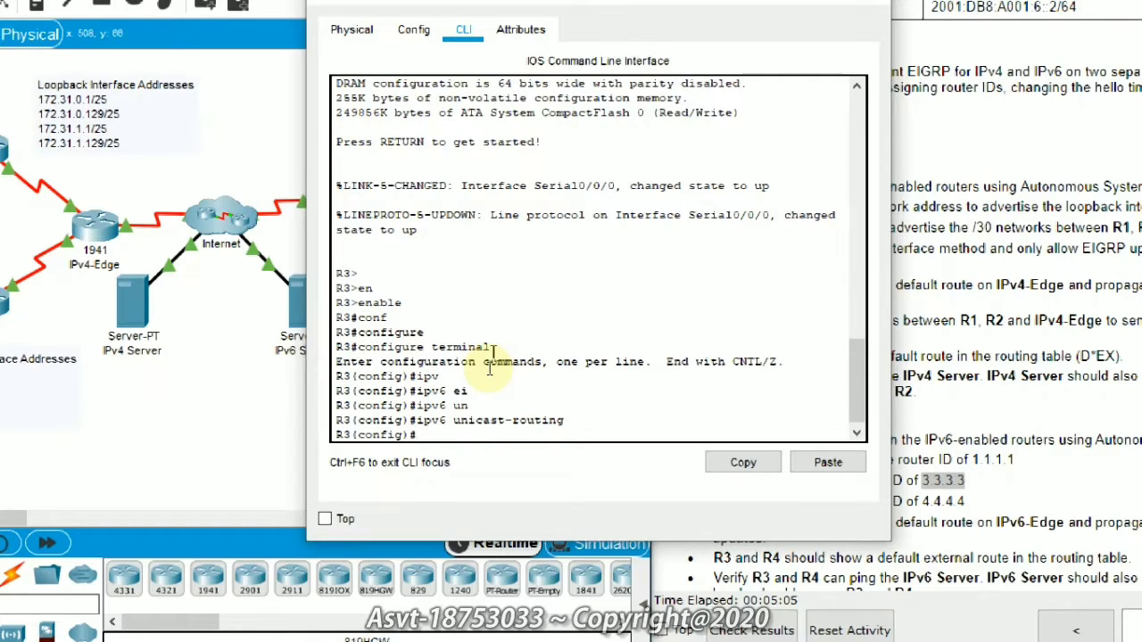
Step: Start the EIGRP for IPv6 routing process on R3 with autonomous system 1
{"action": "type", "text": "ipv"}
{"action": "key", "text": "Tab"}
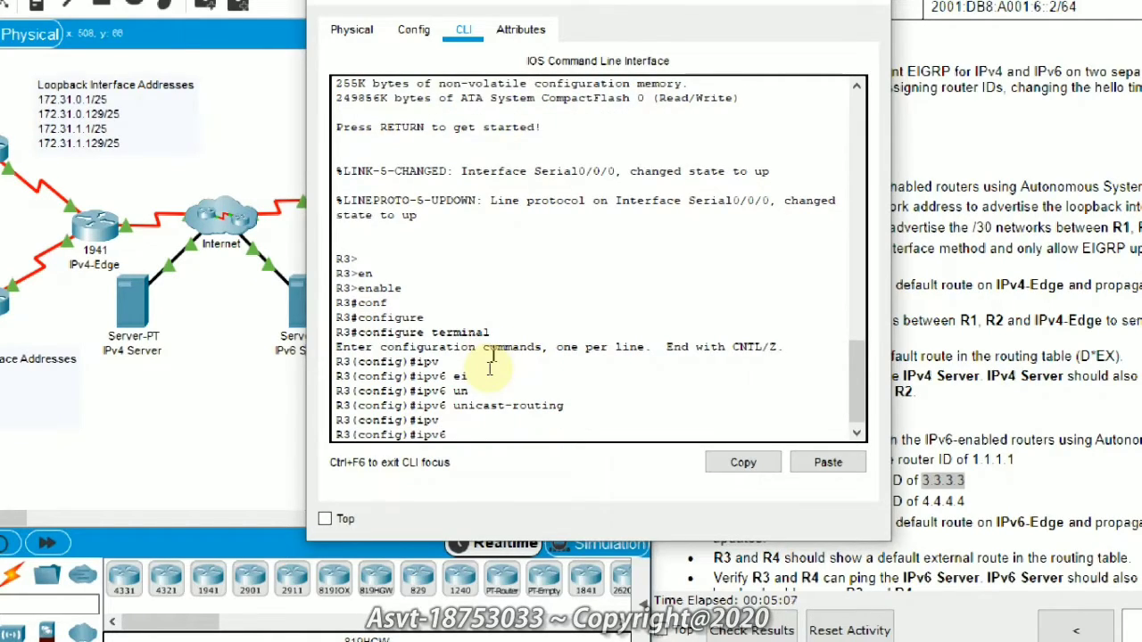
{"action": "type", "text": "ei"}
{"action": "key", "text": "Tab"}
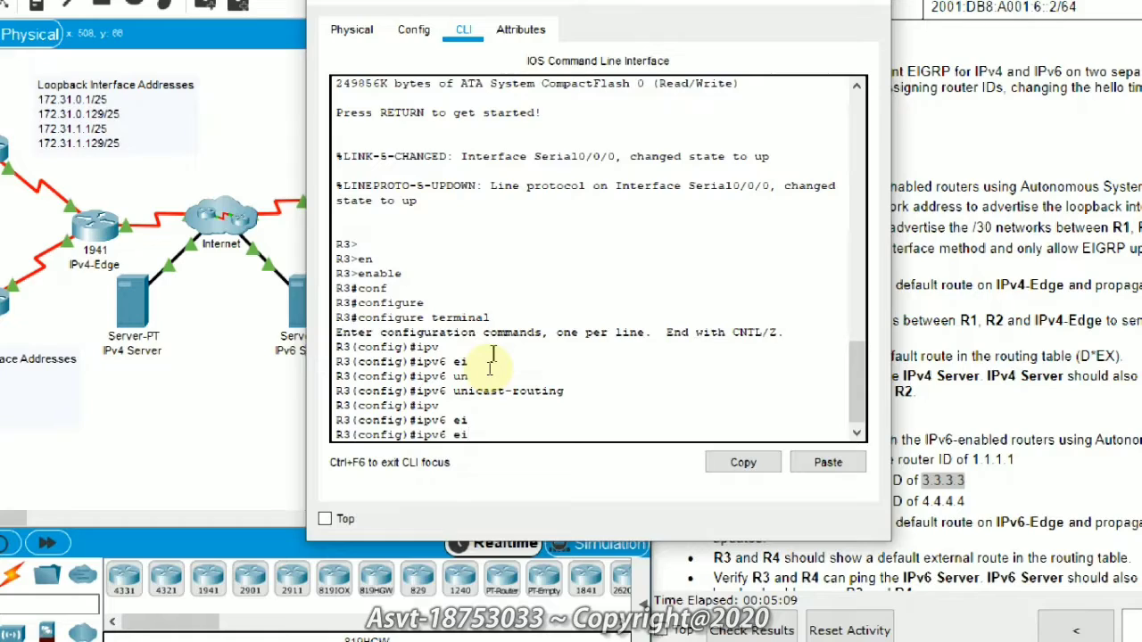
{"action": "type", "text": "rou"}
{"action": "key", "text": "Tab"}
{"action": "type", "text": "t"}
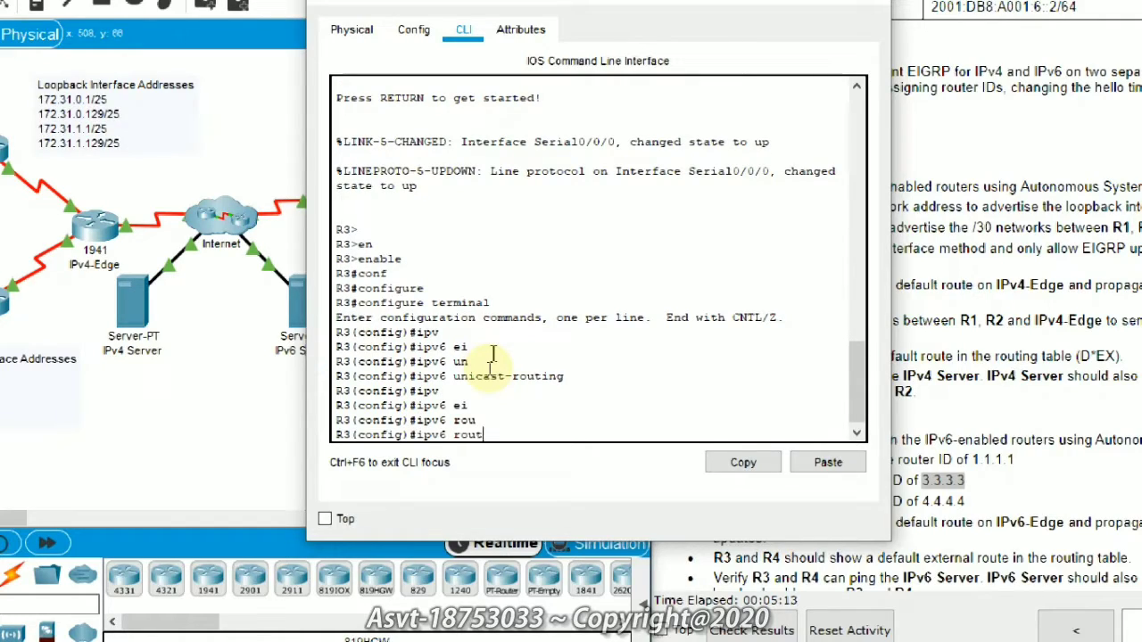
{"action": "type", "text": "er ei"}
{"action": "key", "text": "Tab"}
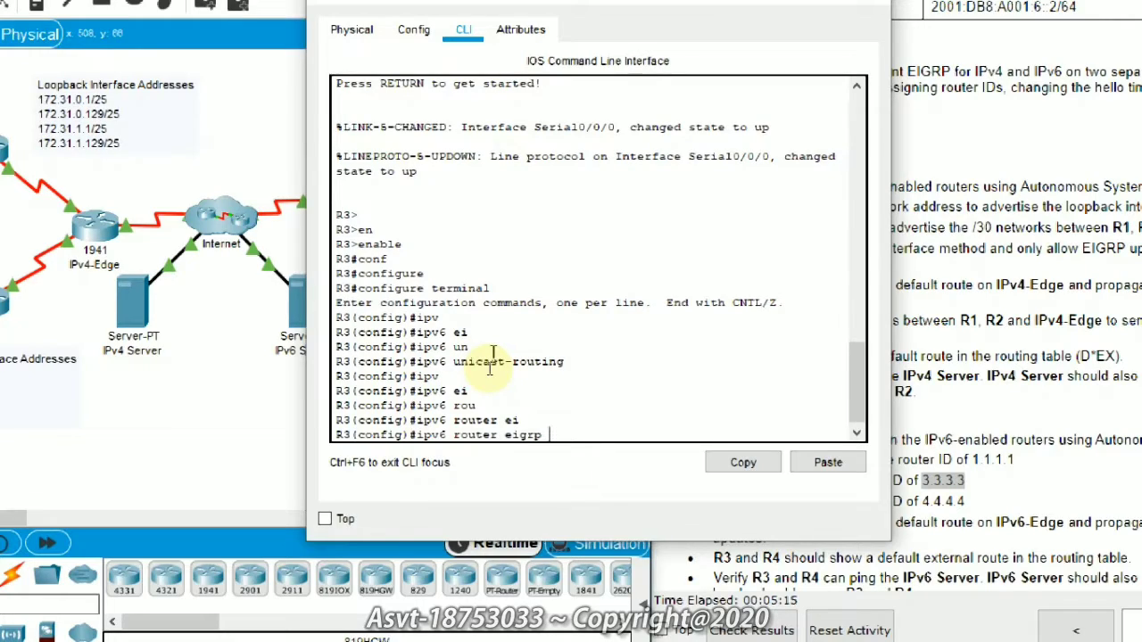
{"action": "type", "text": "1"}
{"action": "key", "text": "Return"}
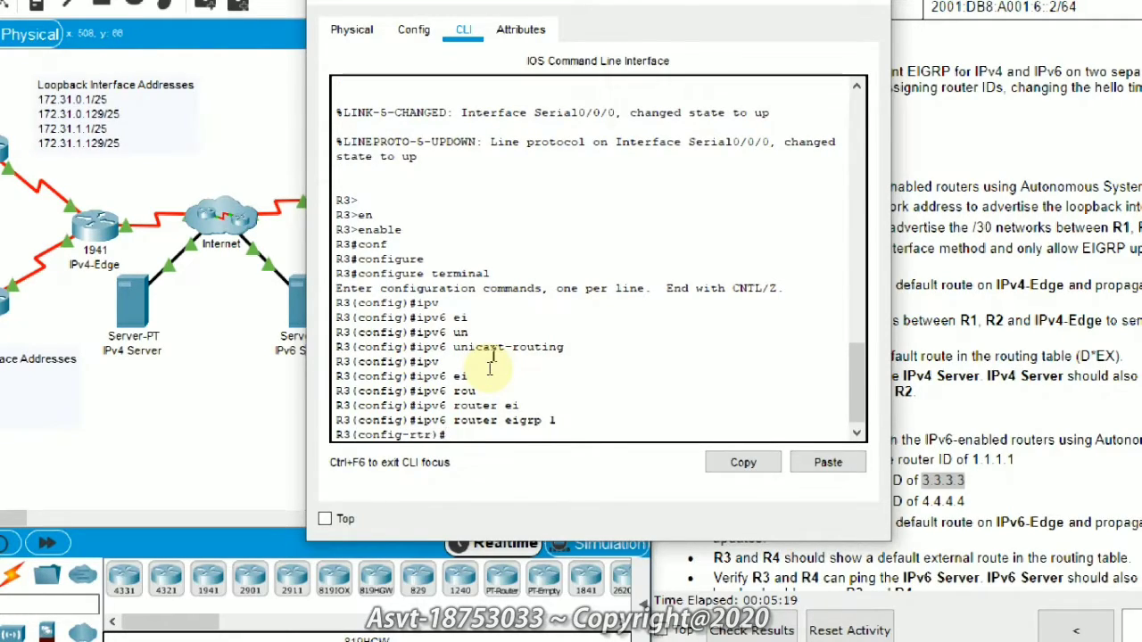
Step: Assign EIGRP router ID 3.3.3.3 to R3's IPv6 routing process
{"action": "type", "text": "ei"}
{"action": "key", "text": "Tab"}
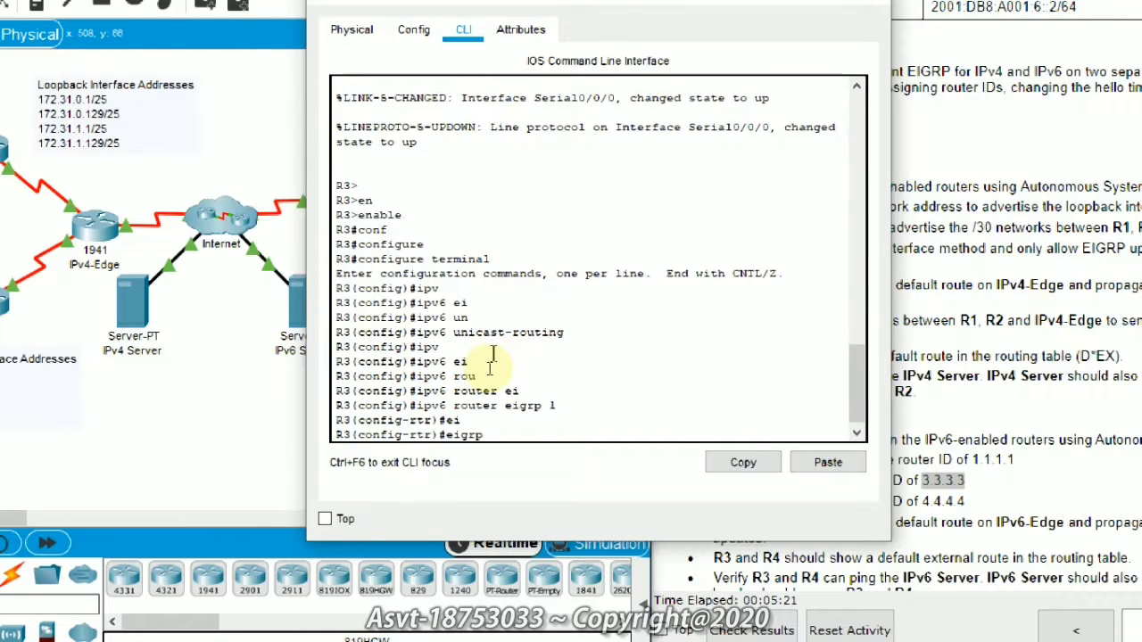
{"action": "type", "text": "rou"}
{"action": "key", "text": "Tab"}
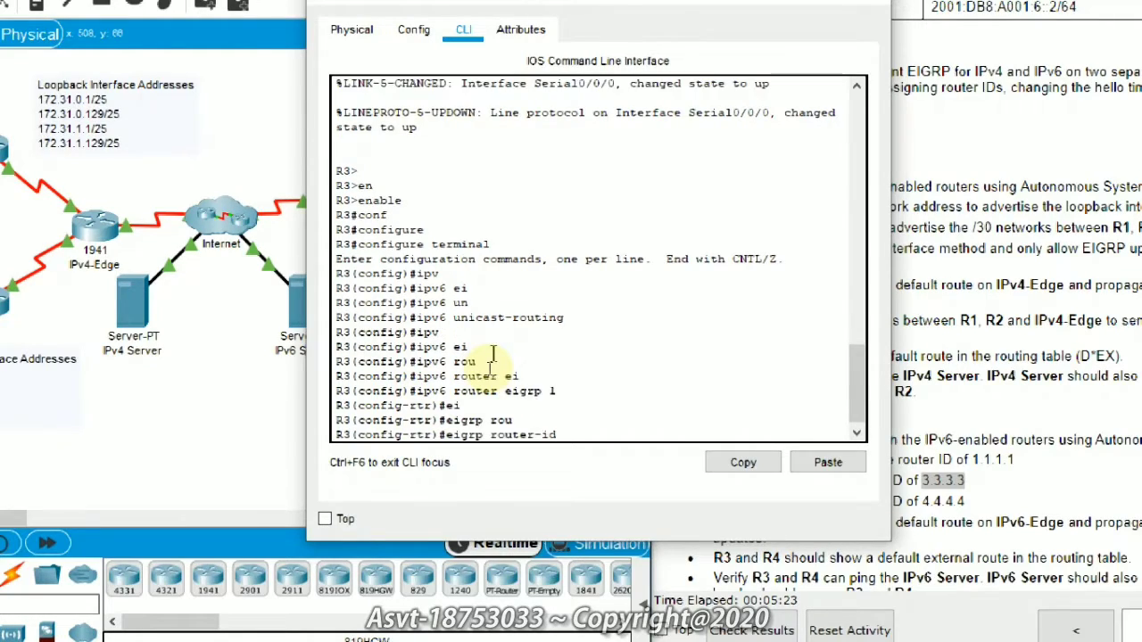
{"action": "type", "text": "3.3.3.3"}
{"action": "key", "text": "Return"}
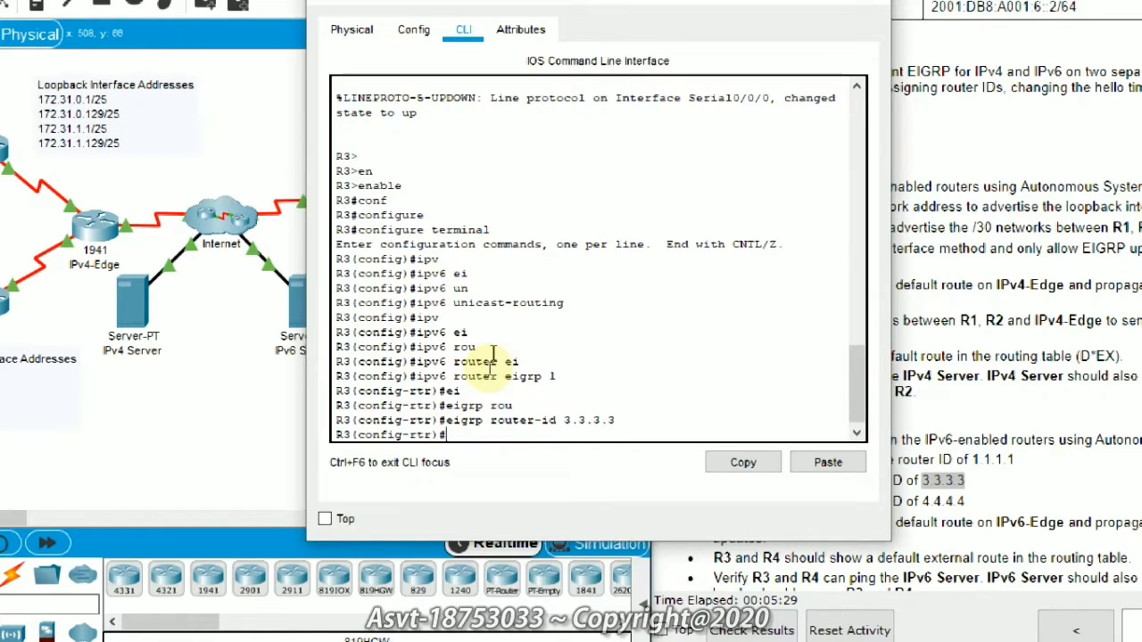
Step: Activate R3's IPv6 EIGRP process with no shutdown and return to global configuration mode
{"action": "type", "text": "no sh"}
{"action": "key", "text": "Tab"}
{"action": "key", "text": "Return"}
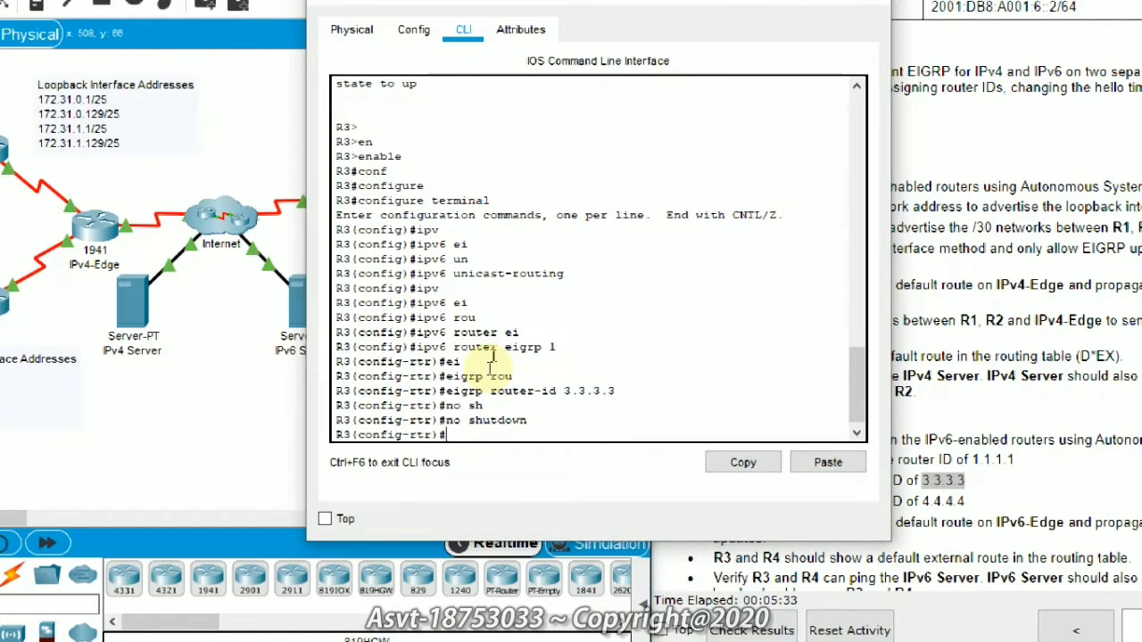
{"action": "type", "text": "int"}
{"action": "key", "text": "Tab"}
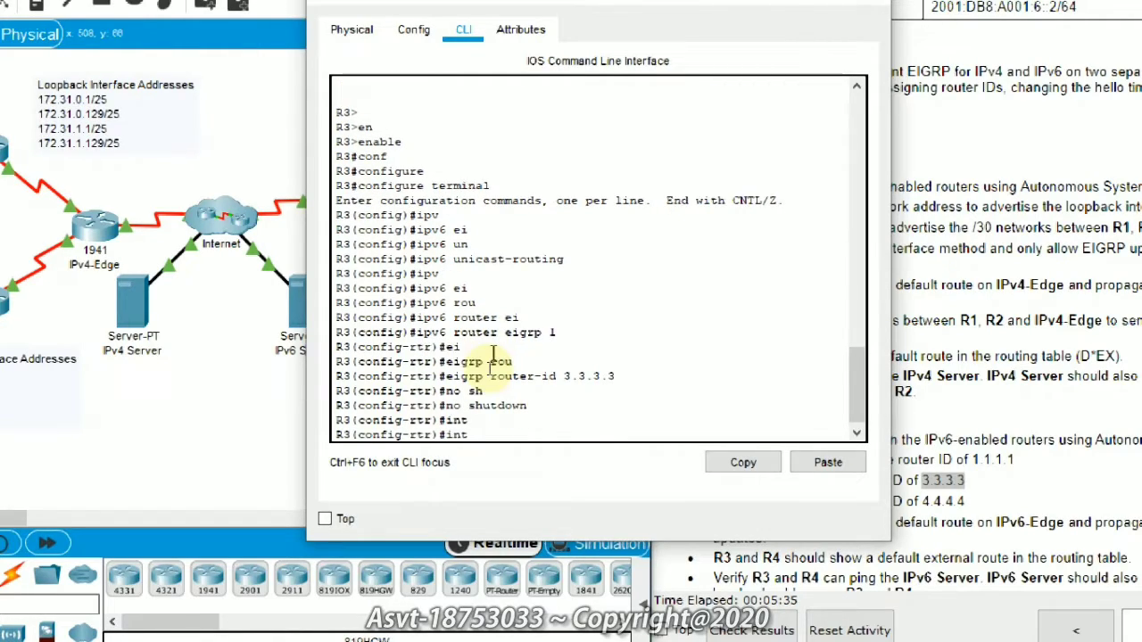
{"action": "key", "text": "BackSpace"}
{"action": "key", "text": "BackSpace"}
{"action": "key", "text": "BackSpace"}
{"action": "type", "text": "exi"}
{"action": "key", "text": "Tab"}
{"action": "key", "text": "Return"}
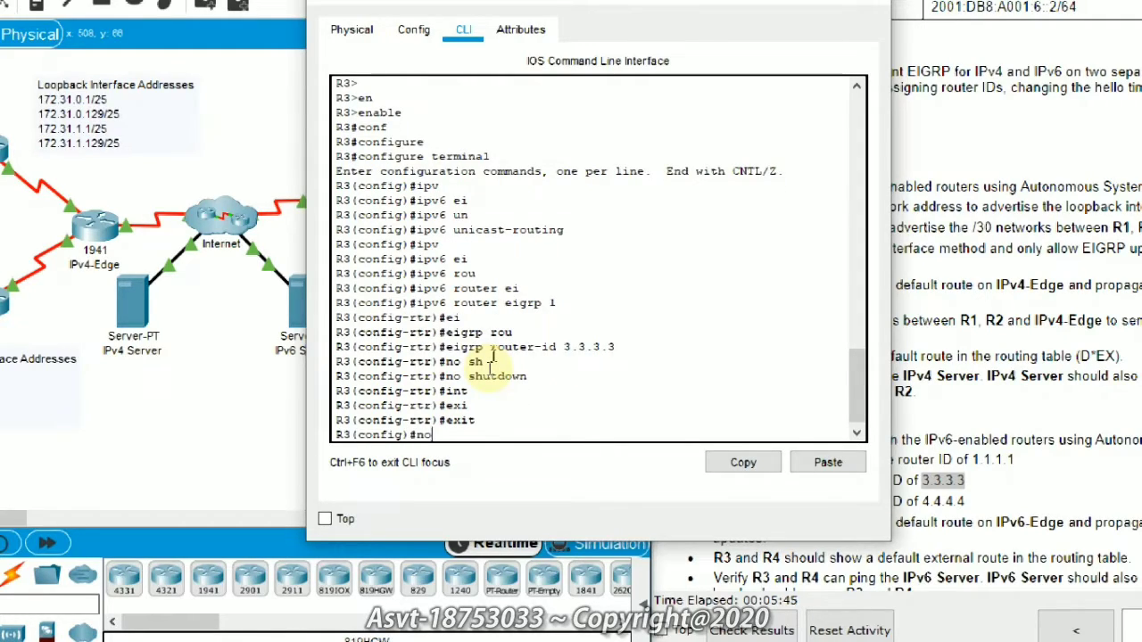
Step: Enable IPv6 EIGRP 1 on R3's loopback 0 interface
{"action": "type", "text": "in"}
{"action": "key", "text": "Tab"}
{"action": "type", "text": "lo"}
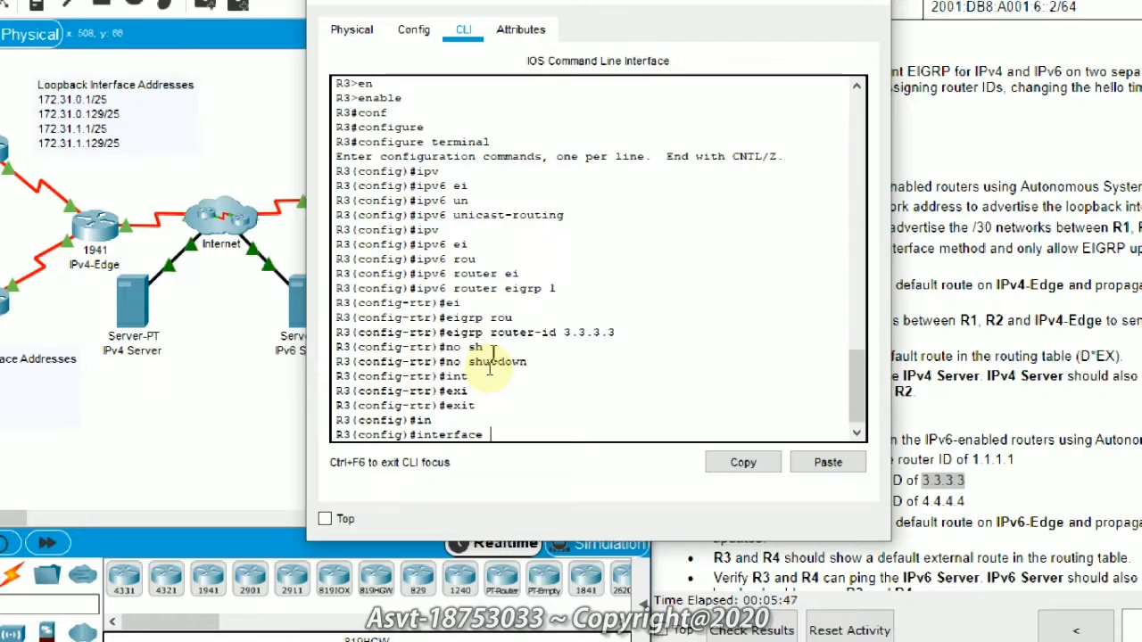
{"action": "key", "text": "Tab"}
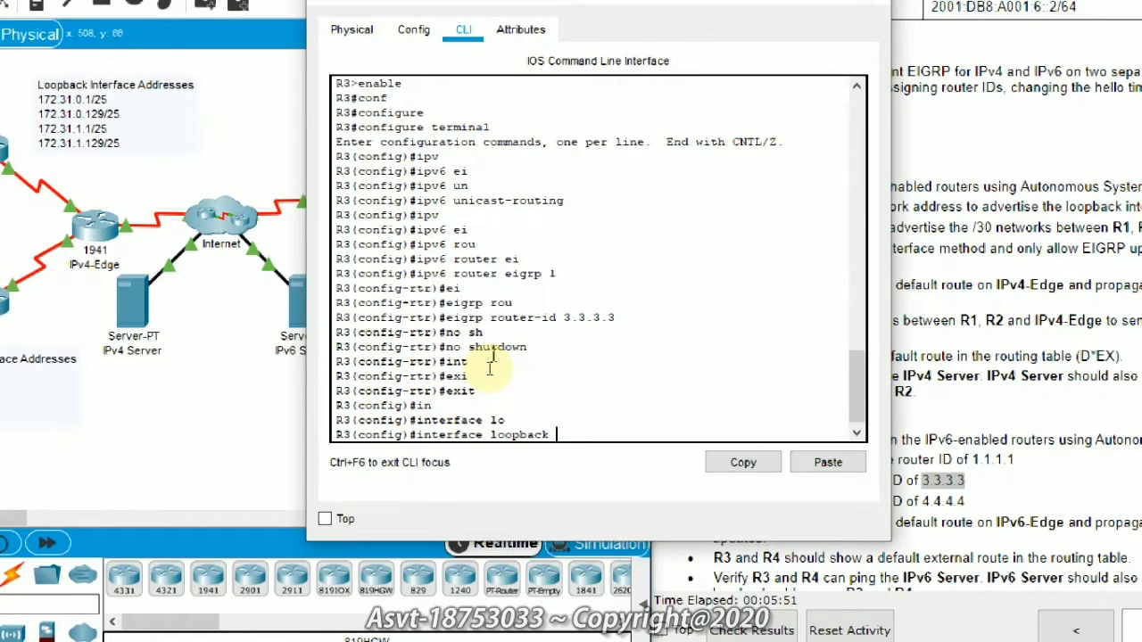
{"action": "key", "text": "Return"}
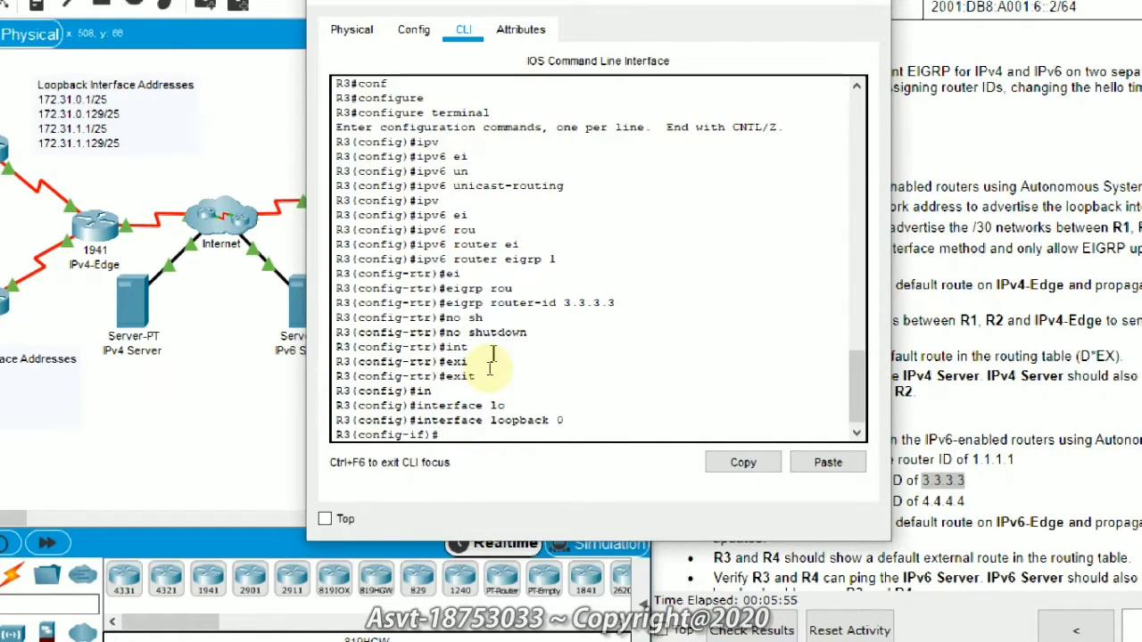
{"action": "type", "text": "ipv"}
{"action": "key", "text": "Tab"}
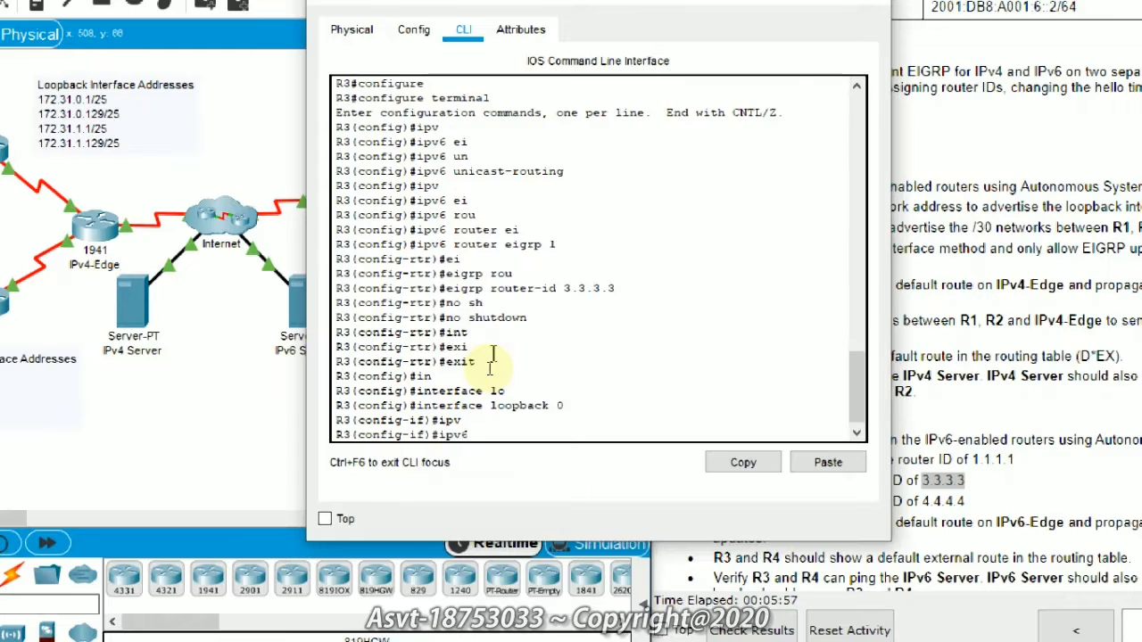
{"action": "type", "text": "ei"}
{"action": "key", "text": "Tab"}
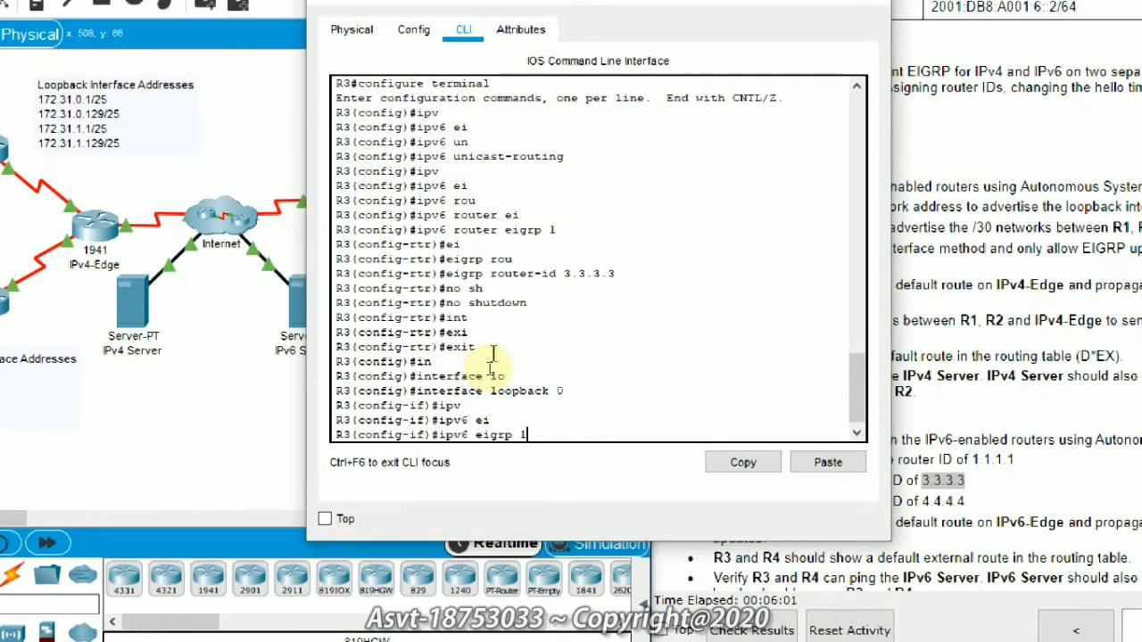
{"action": "type", "text": "1"}
{"action": "key", "text": "Return"}
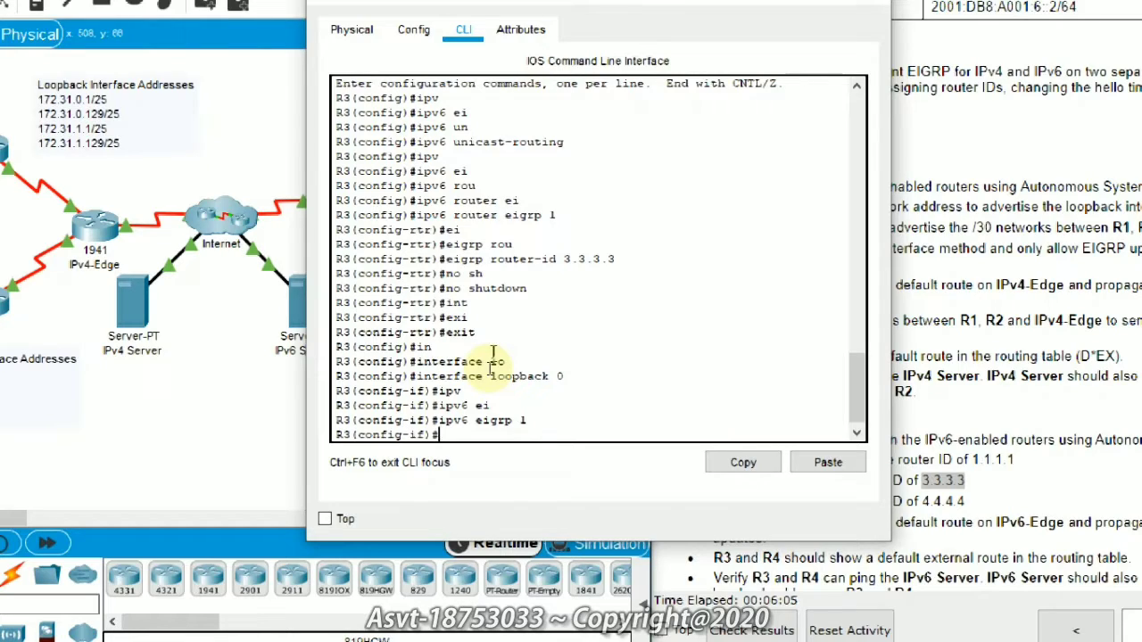
Step: Leave the loopback 0 interface configuration and return to global configuration mode
{"action": "type", "text": "in"}
{"action": "key", "text": "Return"}
{"action": "type", "text": "if)#e"}
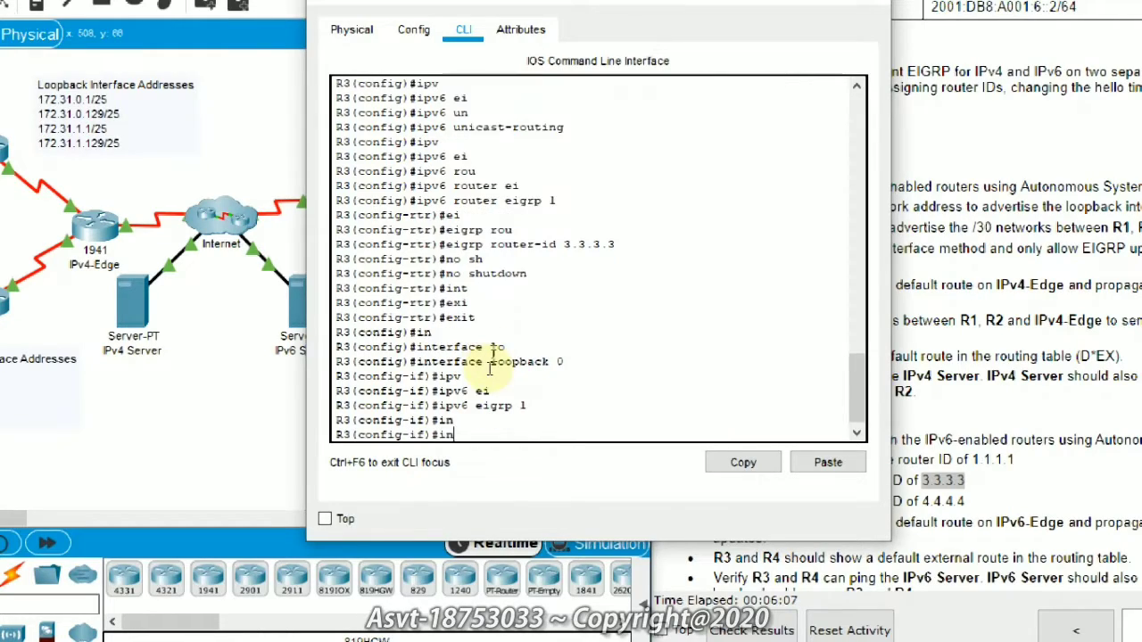
{"action": "type", "text": "xi"}
{"action": "key", "text": "Tab"}
{"action": "key", "text": "Return"}
Step: Enable IPv6 EIGRP 1 on R3's loopback 1 interface and return to global configuration mode
{"action": "type", "text": "int"}
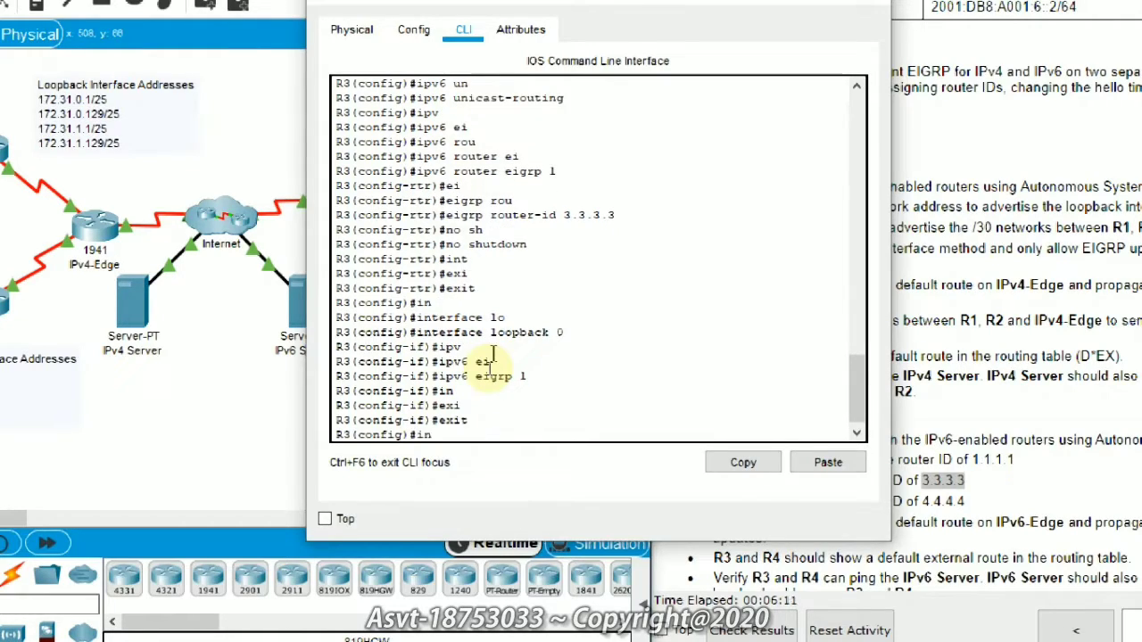
{"action": "key", "text": "Tab"}
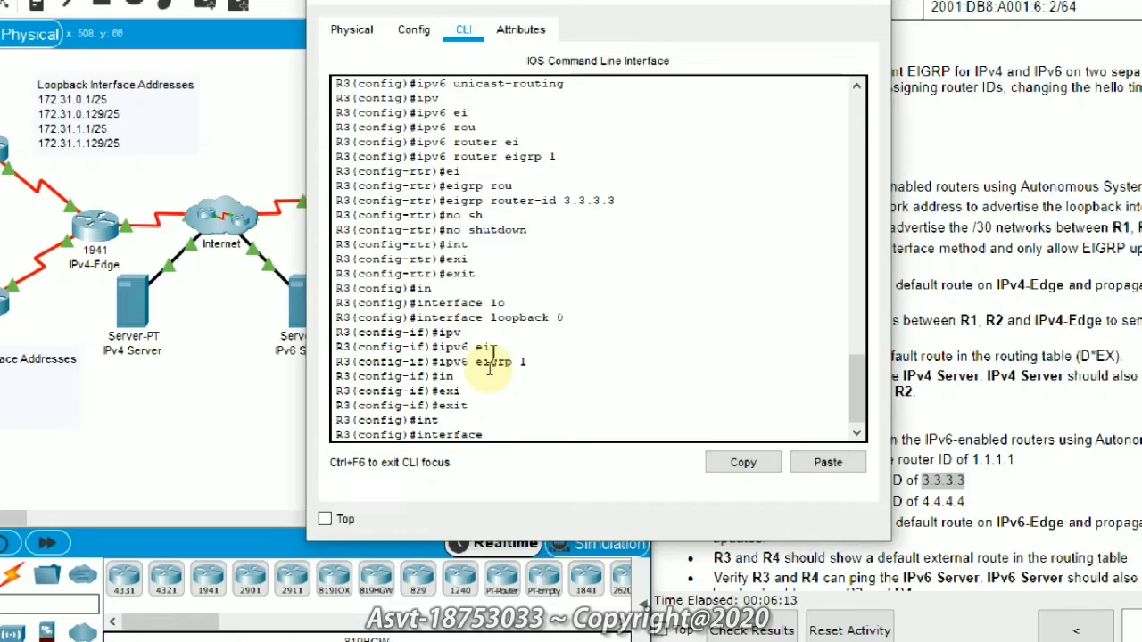
{"action": "type", "text": "l"}
{"action": "key", "text": "Tab"}
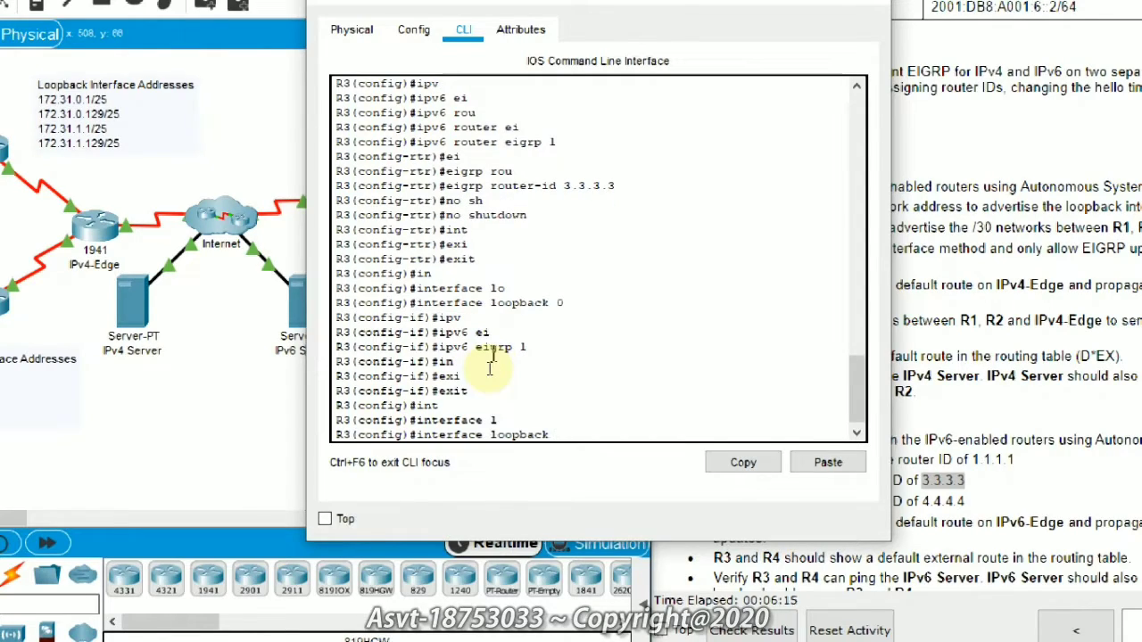
{"action": "type", "text": "1"}
{"action": "key", "text": "Return"}
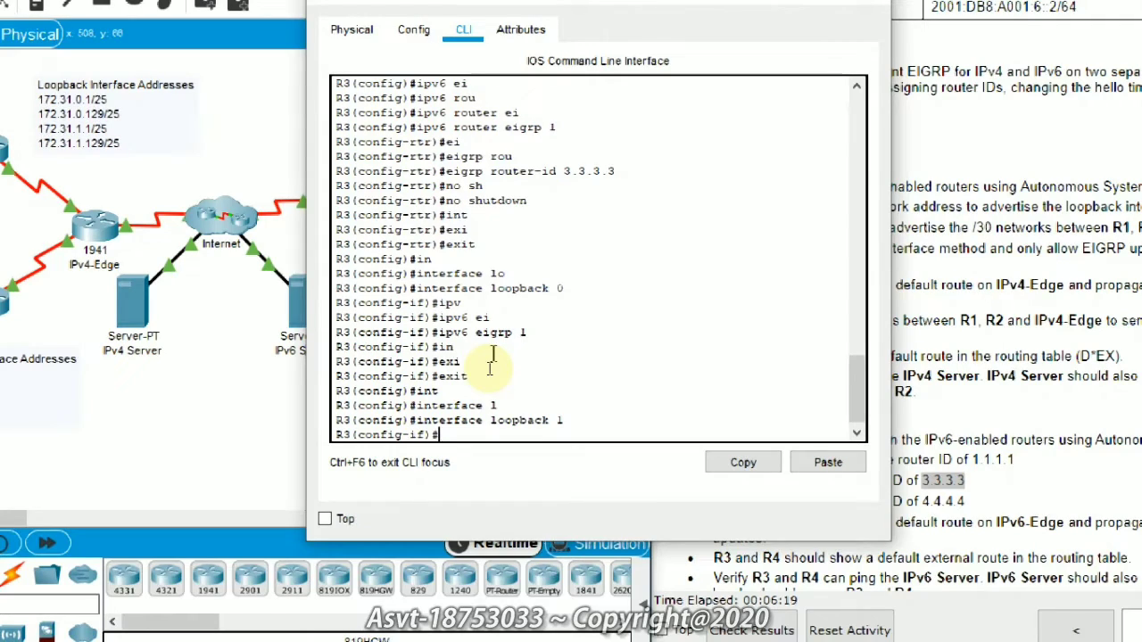
{"action": "type", "text": "ipv"}
{"action": "key", "text": "Tab"}
{"action": "type", "text": "ei"}
{"action": "key", "text": "Tab"}
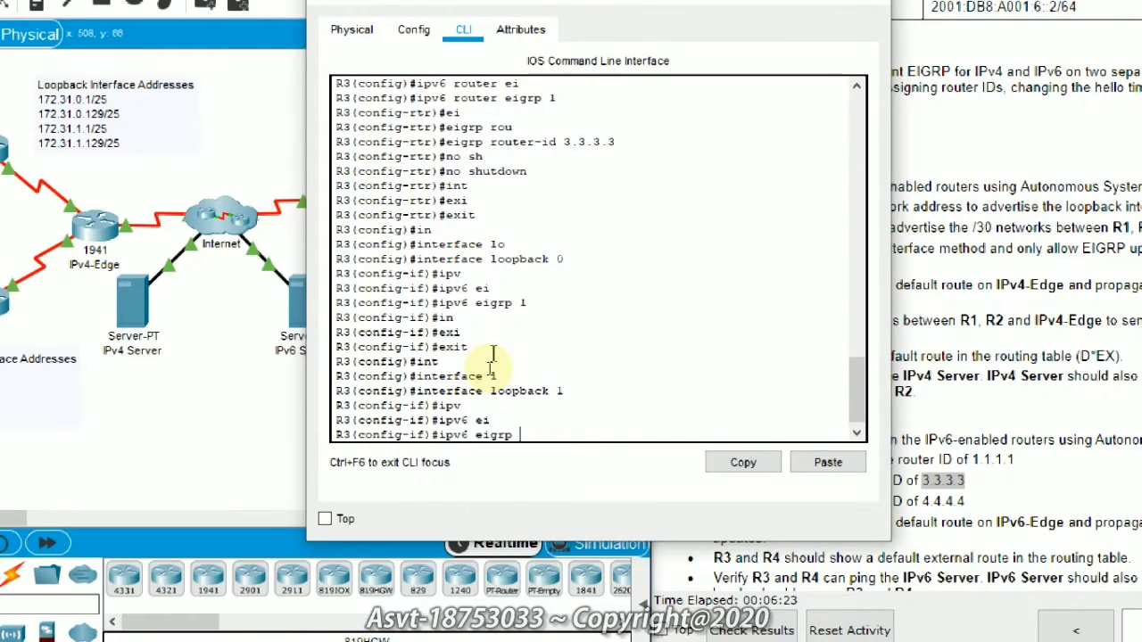
{"action": "type", "text": "1"}
{"action": "key", "text": "Return"}
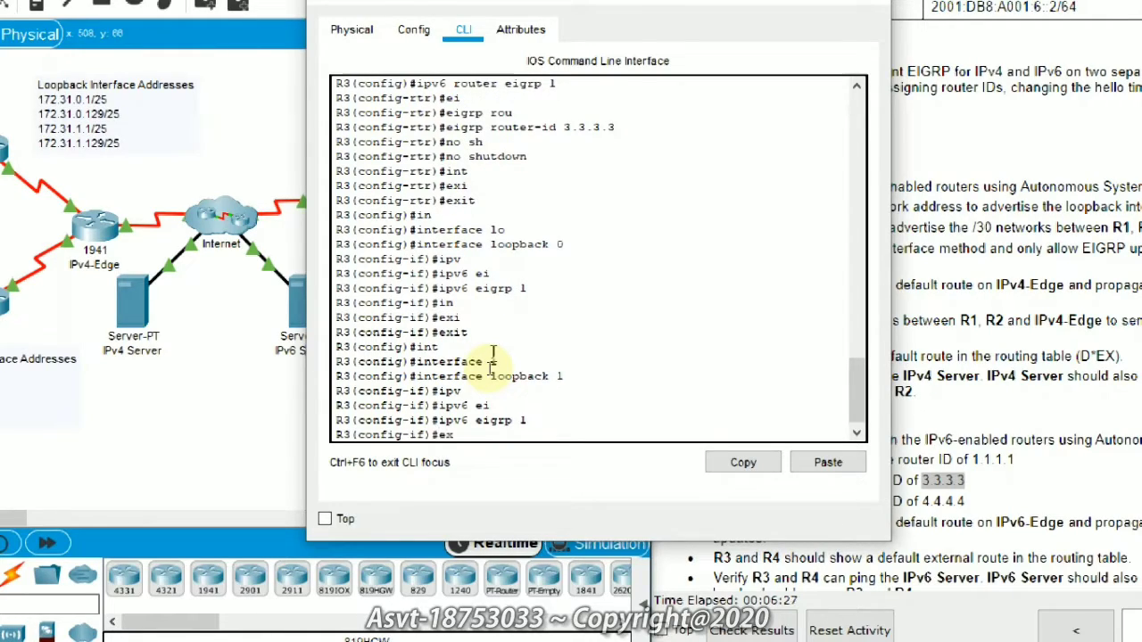
{"action": "type", "text": "exi"}
{"action": "key", "text": "Tab"}
{"action": "key", "text": "Return"}
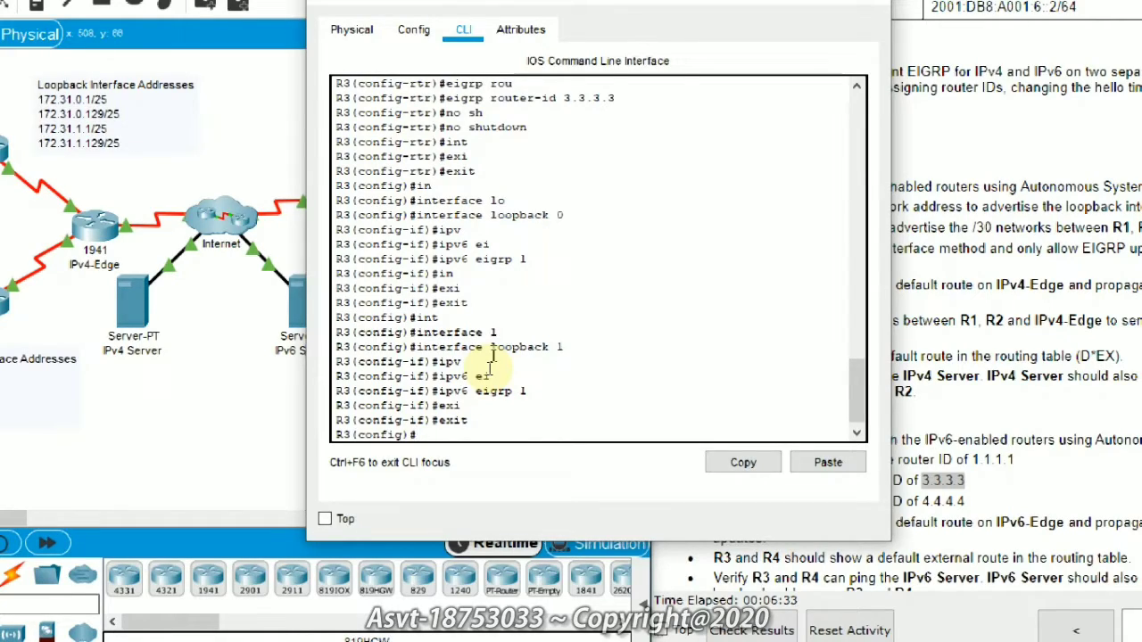
Step: Enable IPv6 EIGRP 1 on R3's loopback 2 interface and return to global configuration mode
{"action": "type", "text": "int"}
{"action": "key", "text": "Tab"}
{"action": "type", "text": "lo"}
{"action": "key", "text": "Tab"}
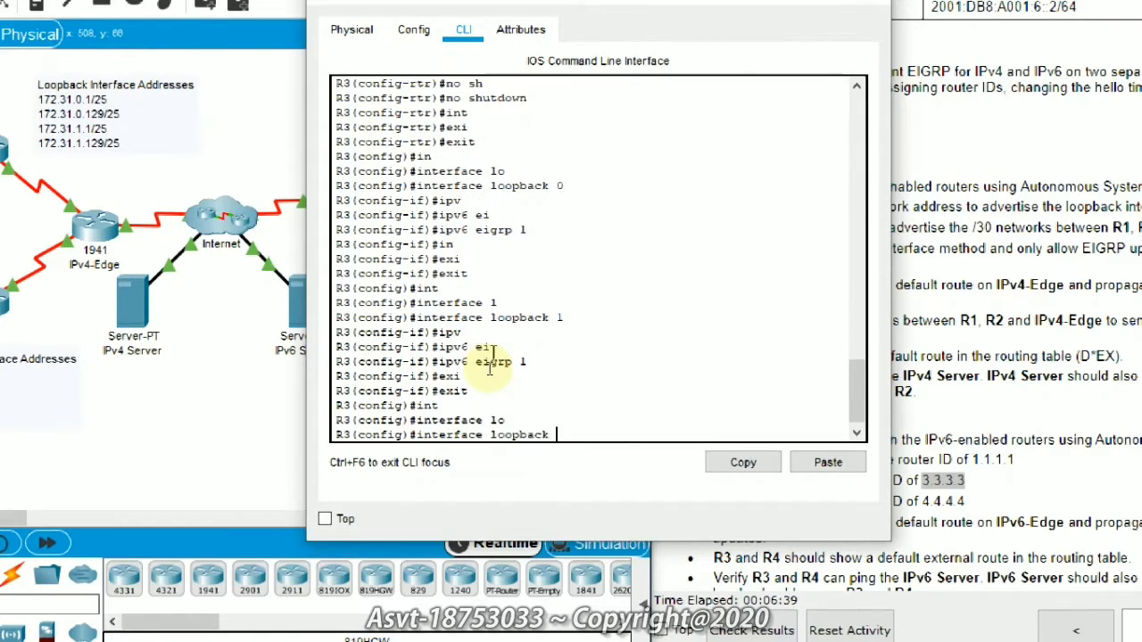
{"action": "type", "text": "2"}
{"action": "key", "text": "Return"}
{"action": "type", "text": "ipv"}
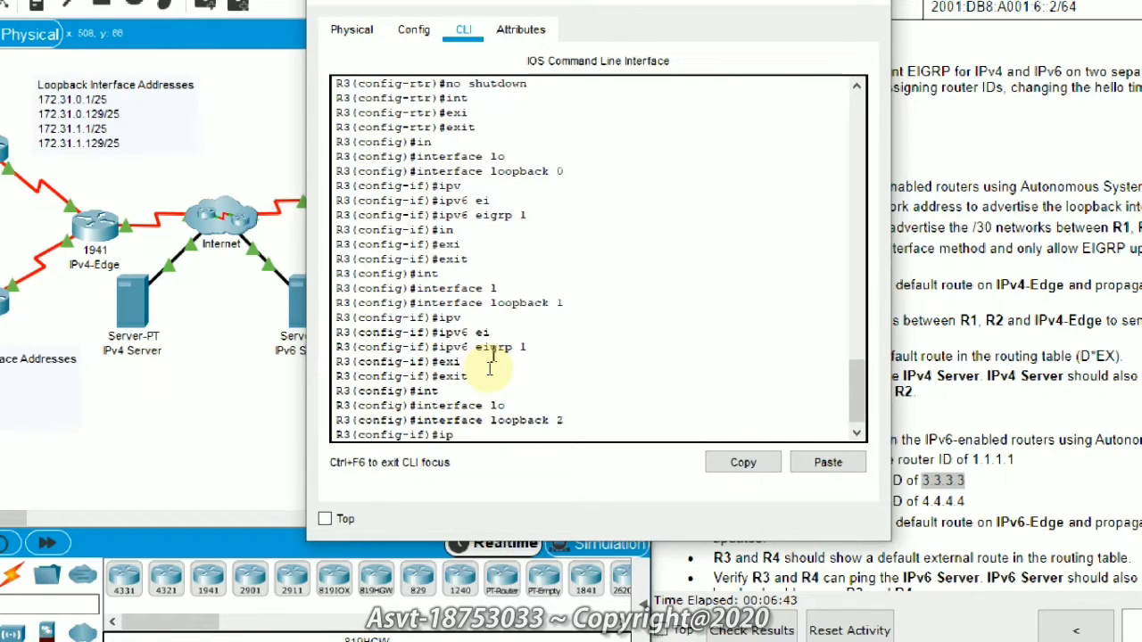
{"action": "key", "text": "Tab"}
{"action": "type", "text": "ei"}
{"action": "key", "text": "Tab"}
{"action": "type", "text": "1"}
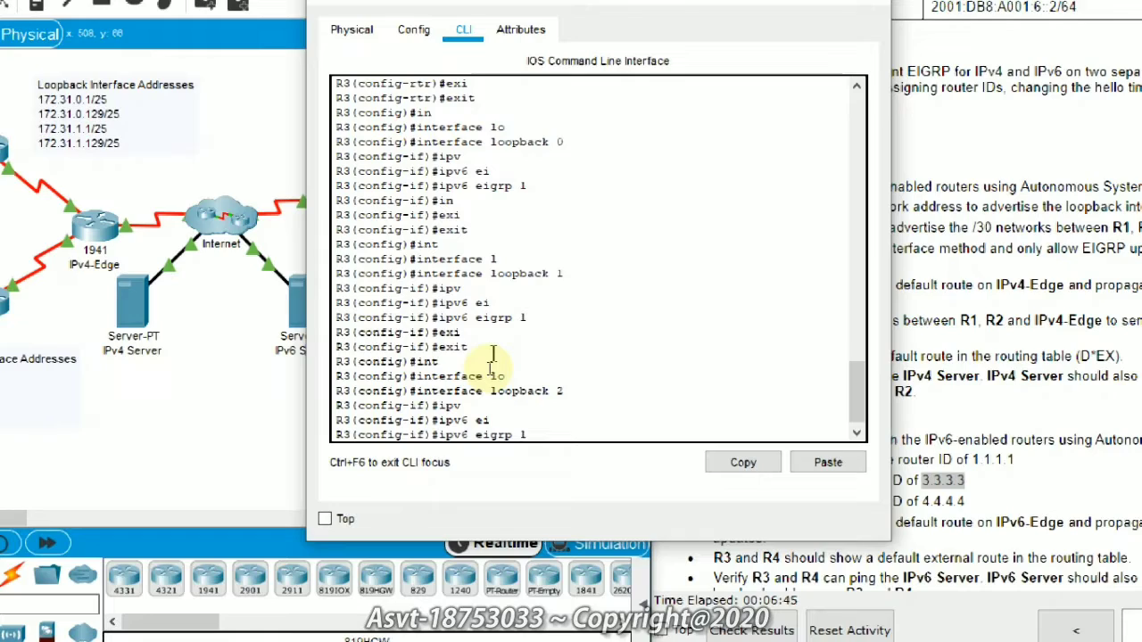
{"action": "key", "text": "Return"}
{"action": "type", "text": "ex"}
{"action": "key", "text": "Tab"}
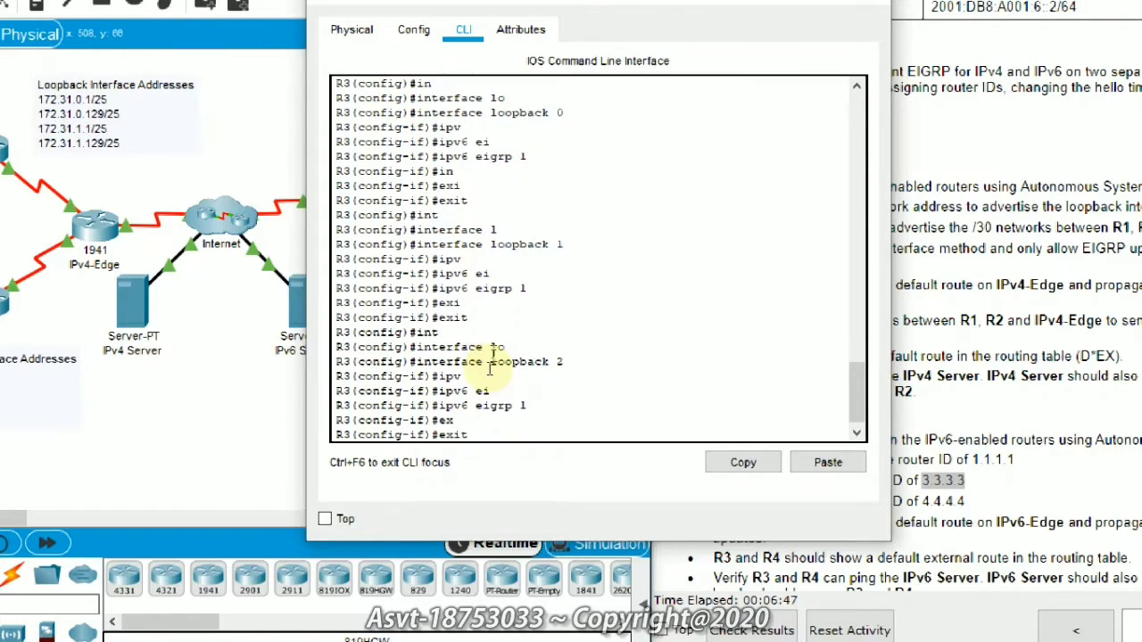
{"action": "key", "text": "Return"}
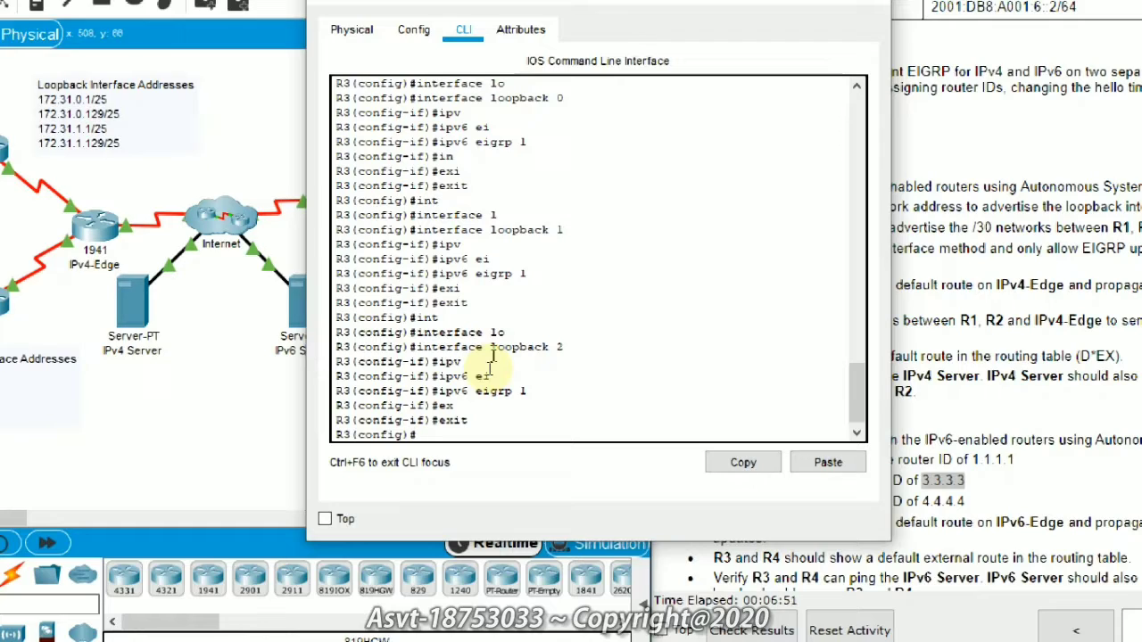
Step: Enable IPv6 EIGRP 1 on R3's loopback 3 interface and return to global configuration mode
{"action": "type", "text": "int"}
{"action": "key", "text": "Tab"}
{"action": "type", "text": "lo"}
{"action": "key", "text": "Tab"}
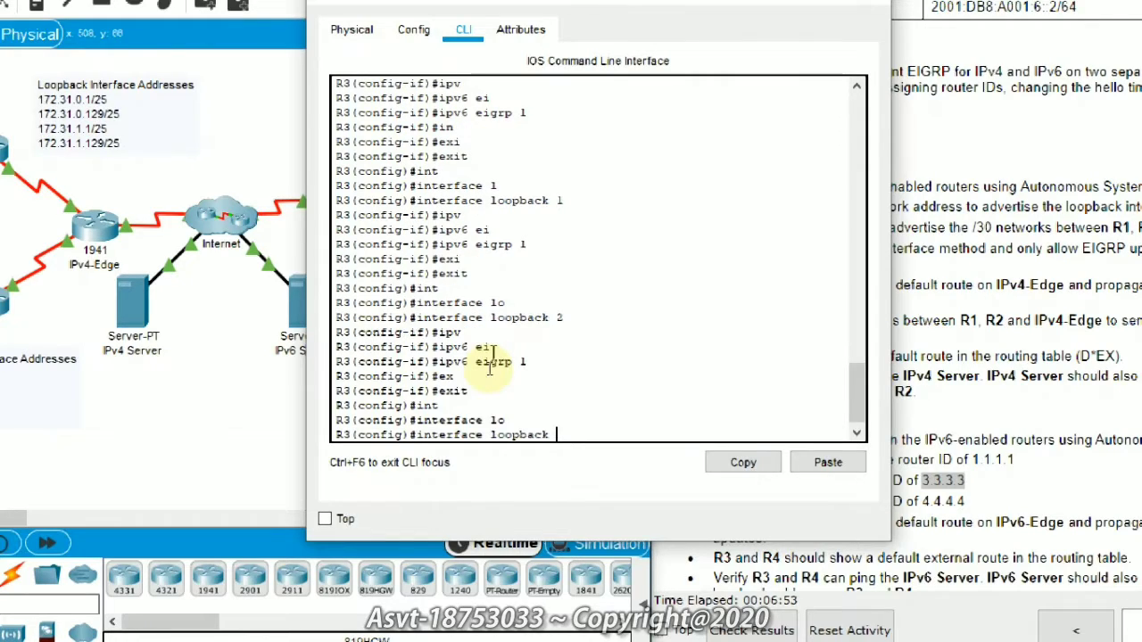
{"action": "type", "text": "3"}
{"action": "key", "text": "Return"}
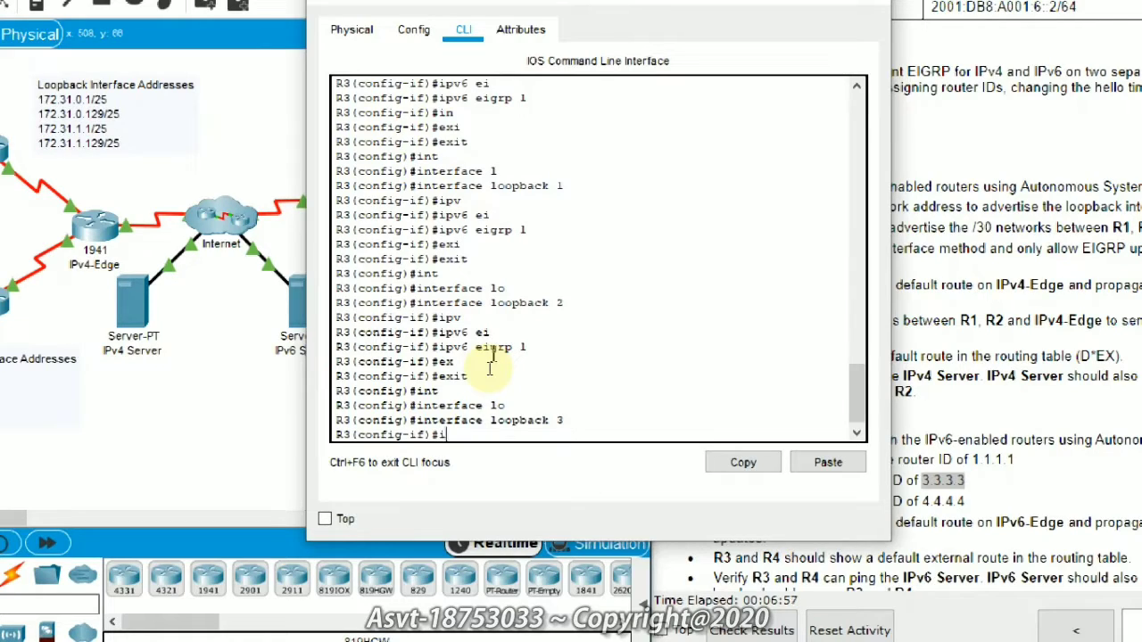
{"action": "type", "text": "ipv"}
{"action": "key", "text": "Tab"}
{"action": "type", "text": "ei"}
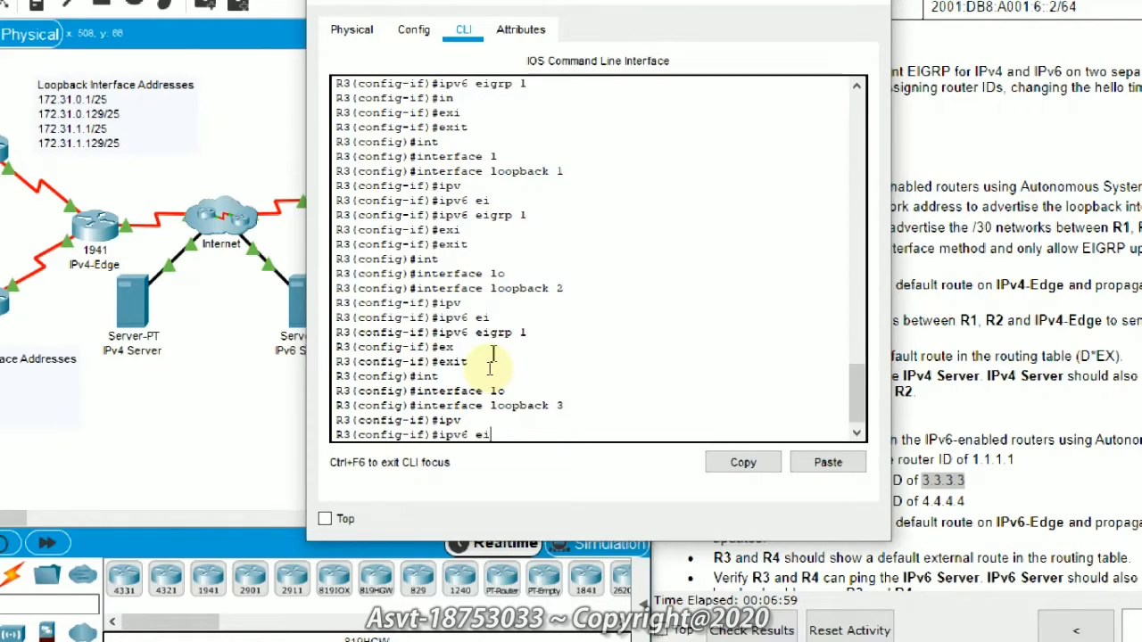
{"action": "key", "text": "Tab"}
{"action": "type", "text": "1"}
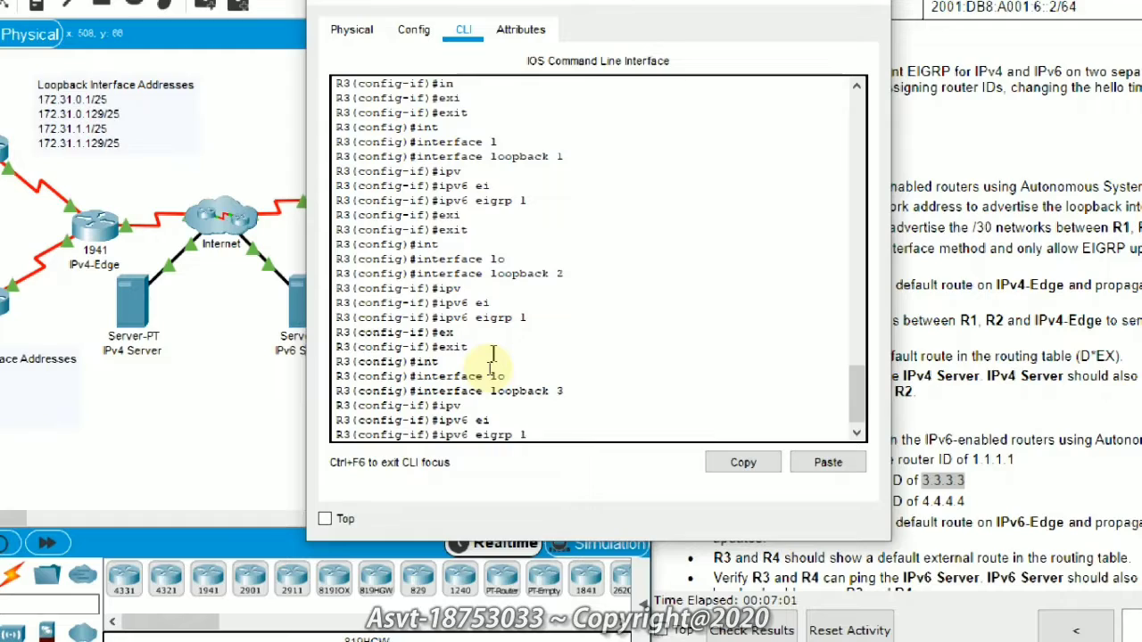
{"action": "key", "text": "Return"}
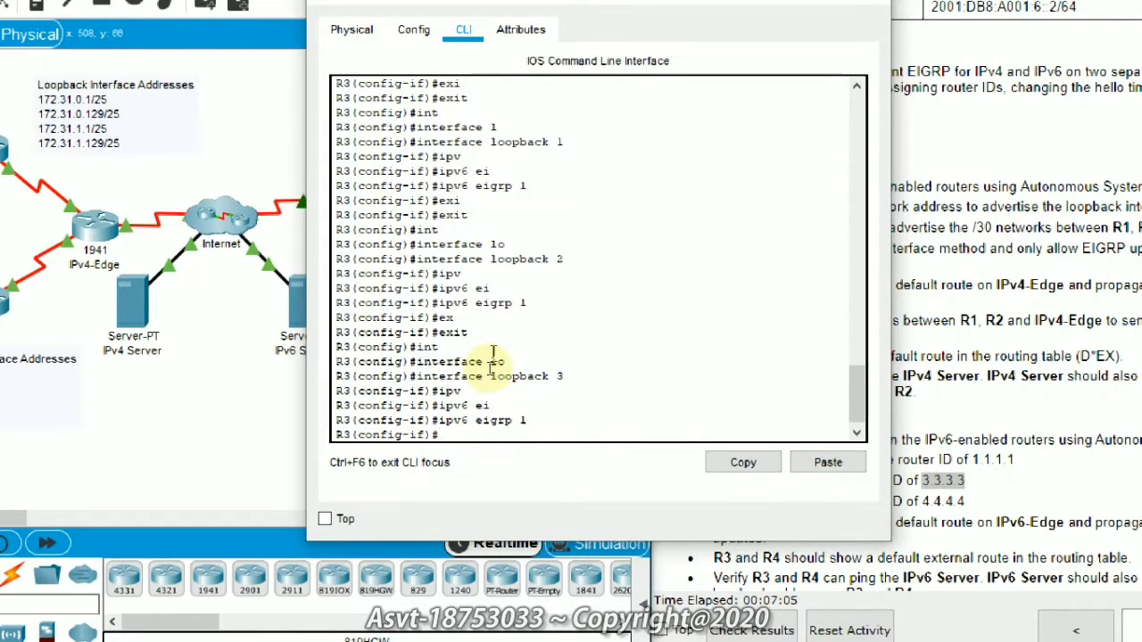
{"action": "type", "text": "in"}
{"action": "key", "text": "Return"}
{"action": "type", "text": "ex"}
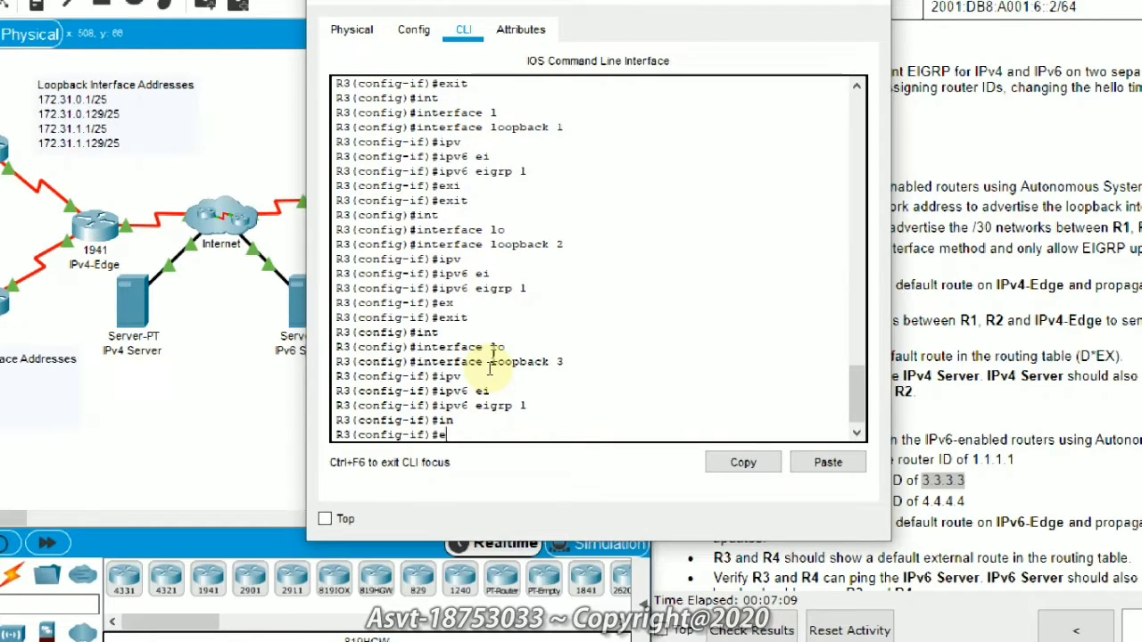
{"action": "key", "text": "Tab"}
{"action": "key", "text": "Return"}
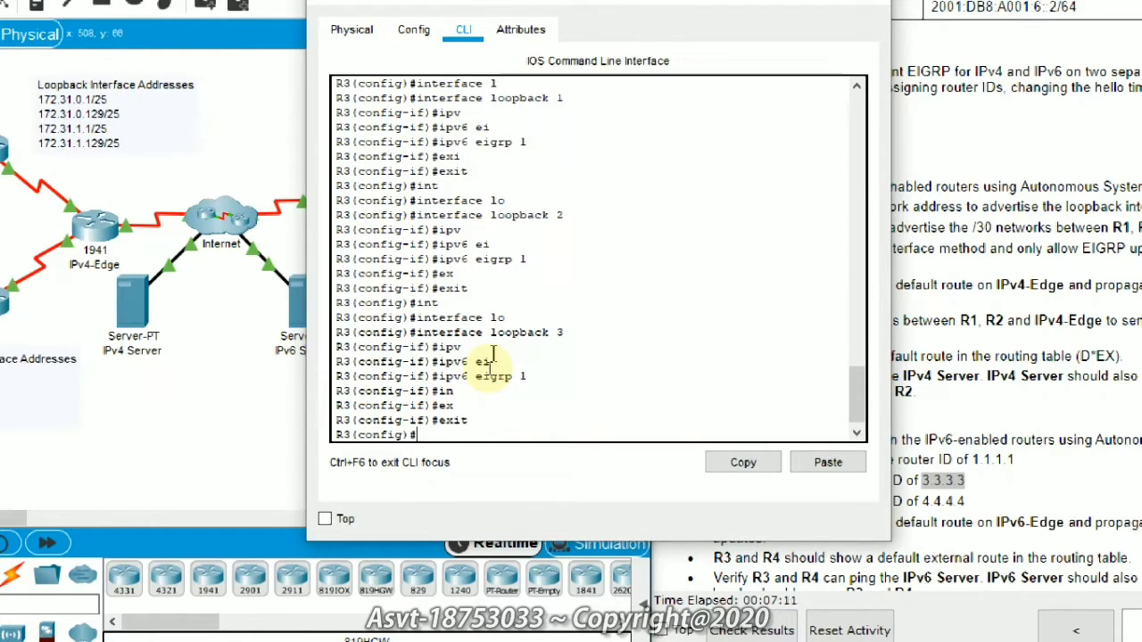
Step: Enable IPv6 EIGRP 1 on R3's serial 0/0/0 interface
{"action": "type", "text": "int"}
{"action": "key", "text": "Tab"}
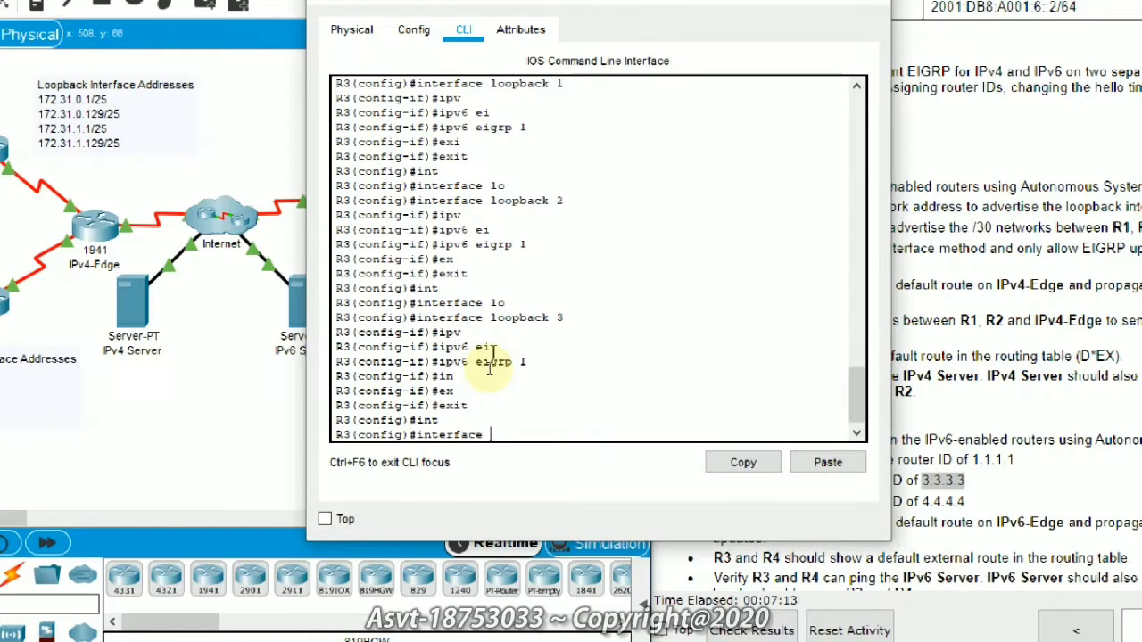
{"action": "type", "text": "se"}
{"action": "key", "text": "Tab"}
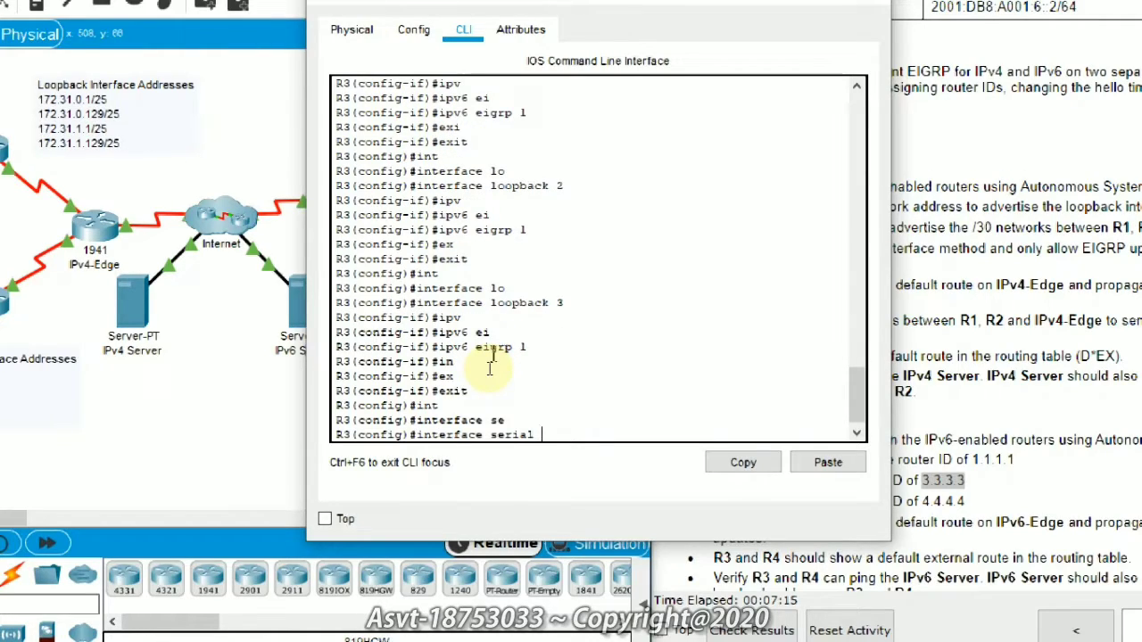
{"action": "type", "text": "0/0/0"}
{"action": "key", "text": "Return"}
{"action": "type", "text": "ipv"}
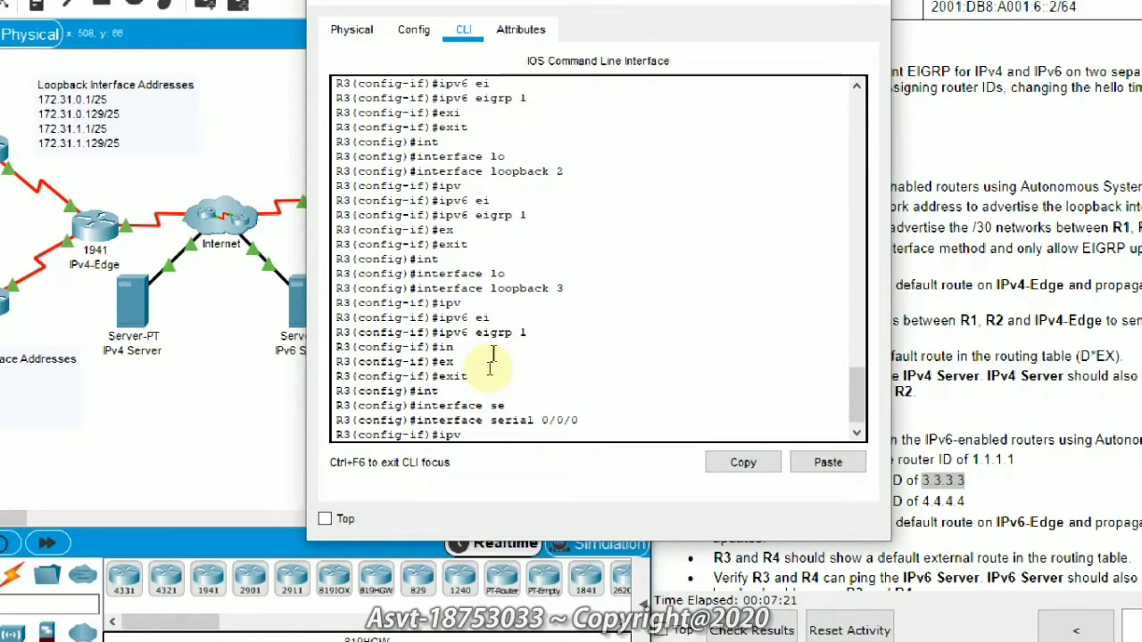
{"action": "key", "text": "Tab"}
{"action": "type", "text": "ei"}
{"action": "key", "text": "Tab"}
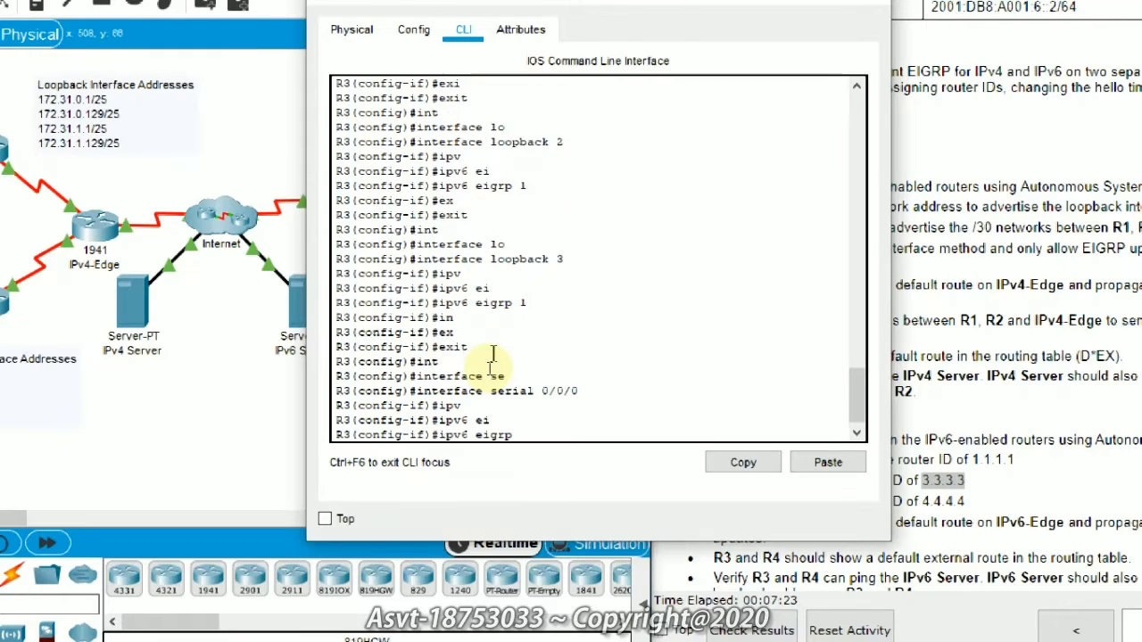
{"action": "type", "text": "1"}
{"action": "key", "text": "Return"}
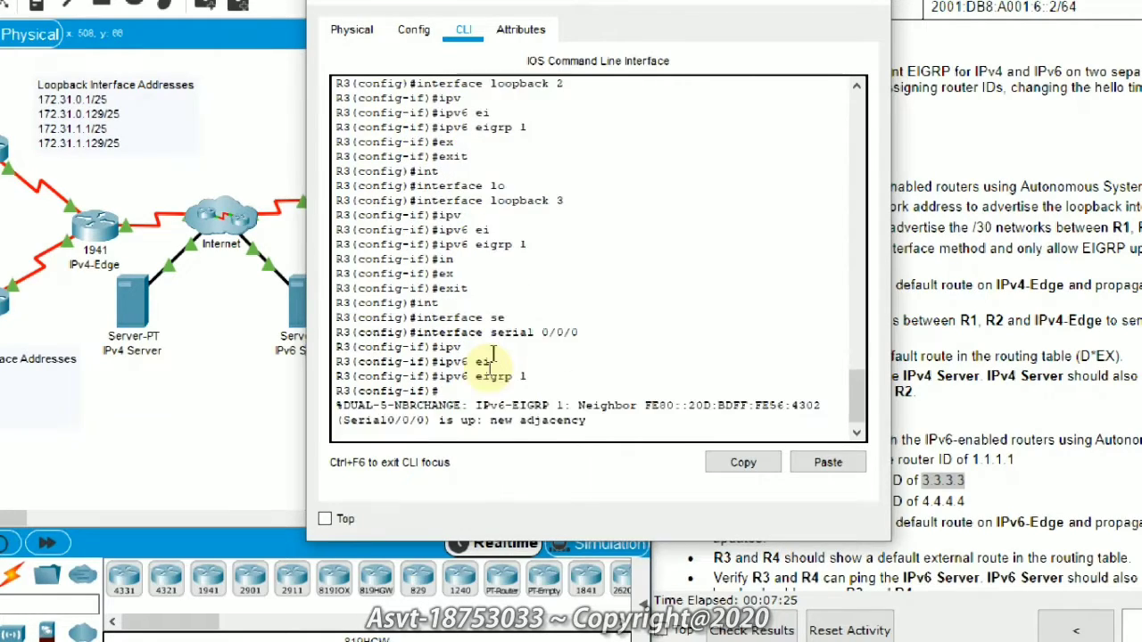
{"action": "key", "text": "Return"}
{"action": "key", "text": "Return"}
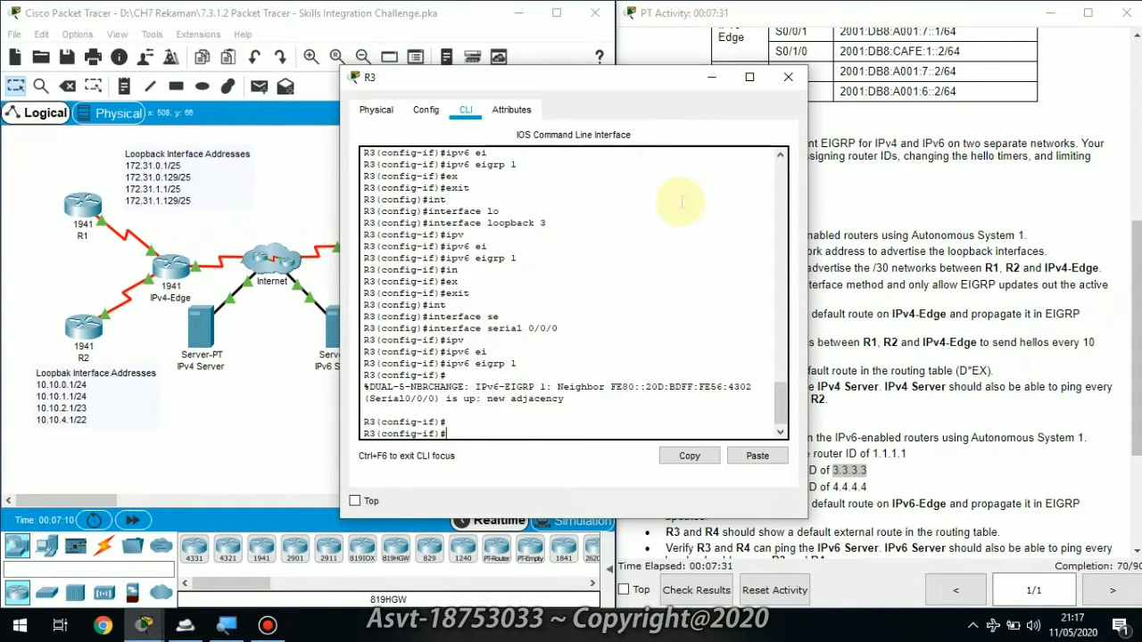
Step: Minimize R3's window and highlight R4's required router ID 4.4.4.4 in the activity instructions
{"action": "left_click", "coordinate": [710, 82]}
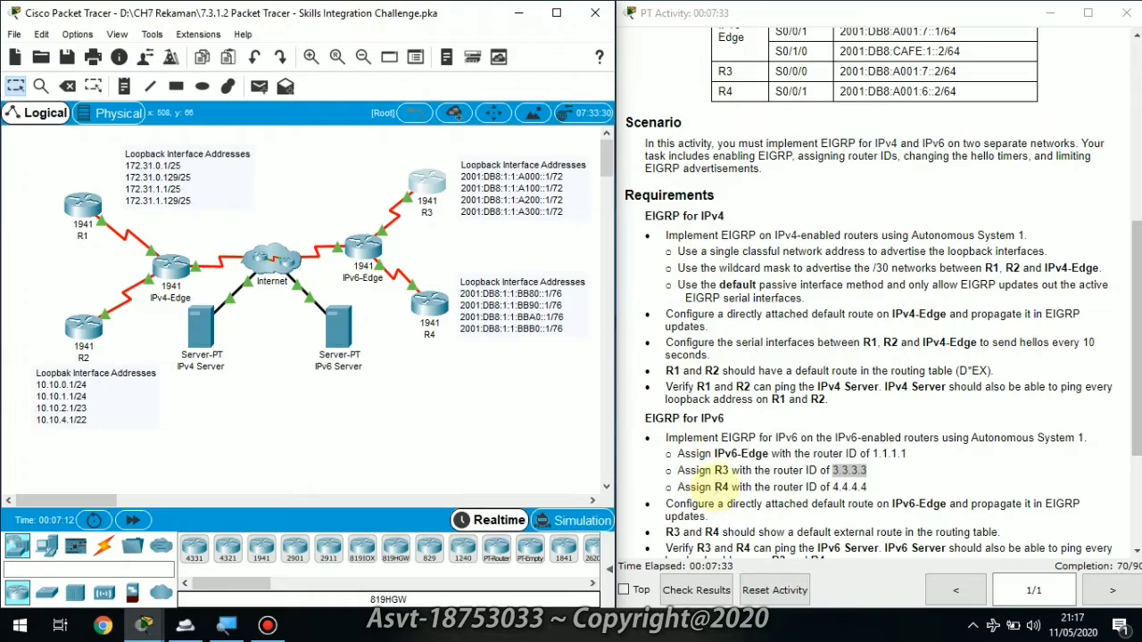
{"action": "double_click", "coordinate": [718, 487]}
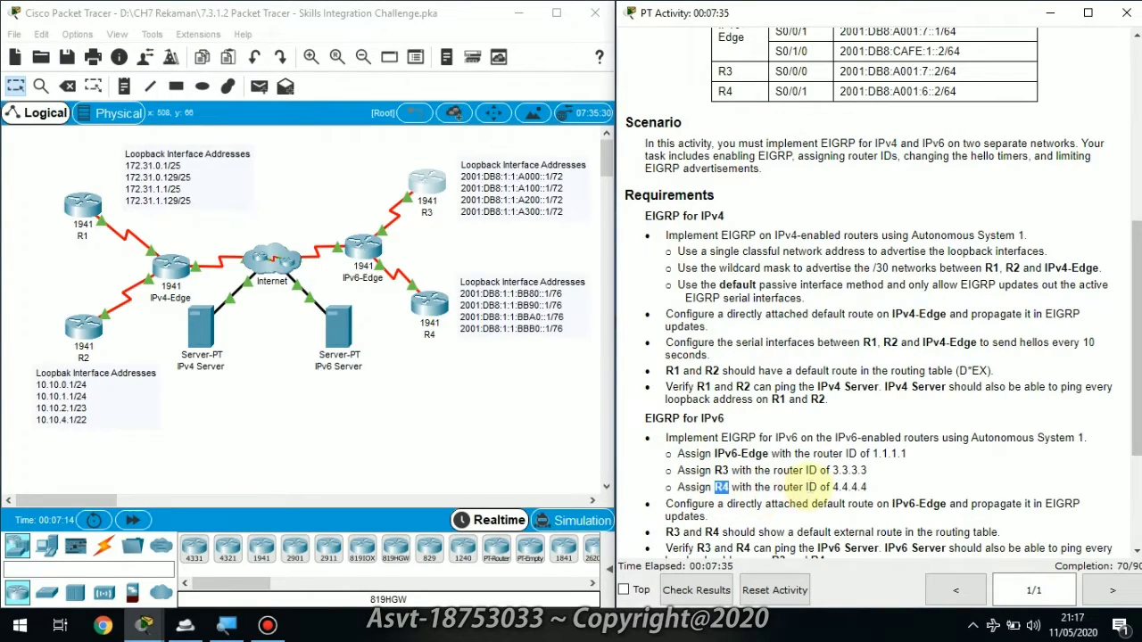
{"action": "left_click_drag", "start_coordinate": [831, 487], "coordinate": [867, 487]}
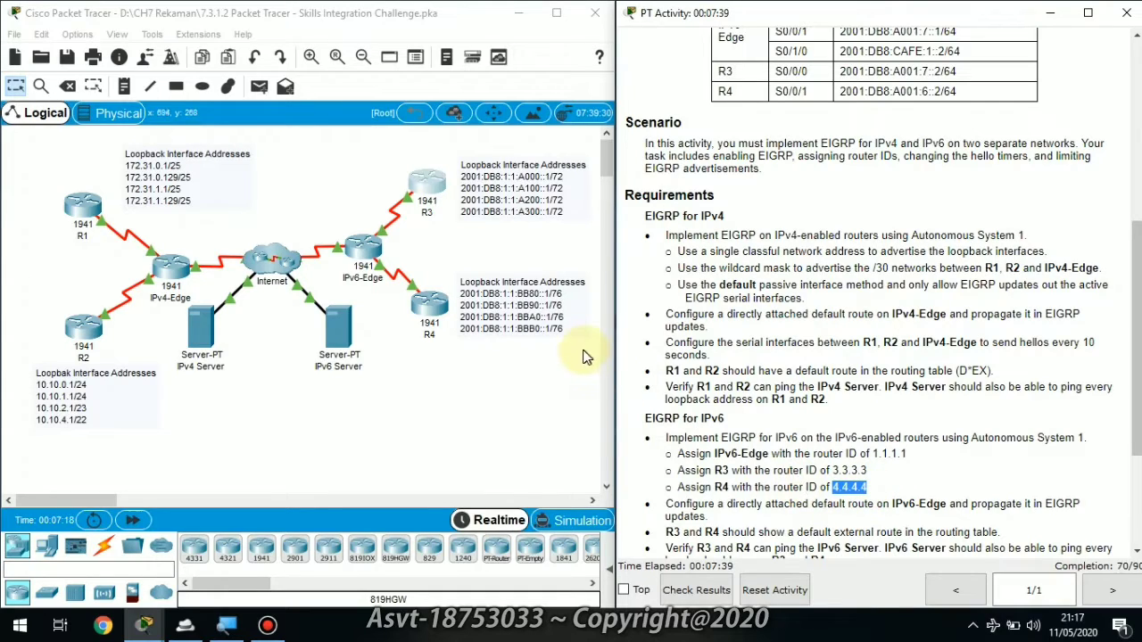
Step: Open router R4's command-line interface and start a console session at its user prompt
{"action": "left_click", "coordinate": [426, 306]}
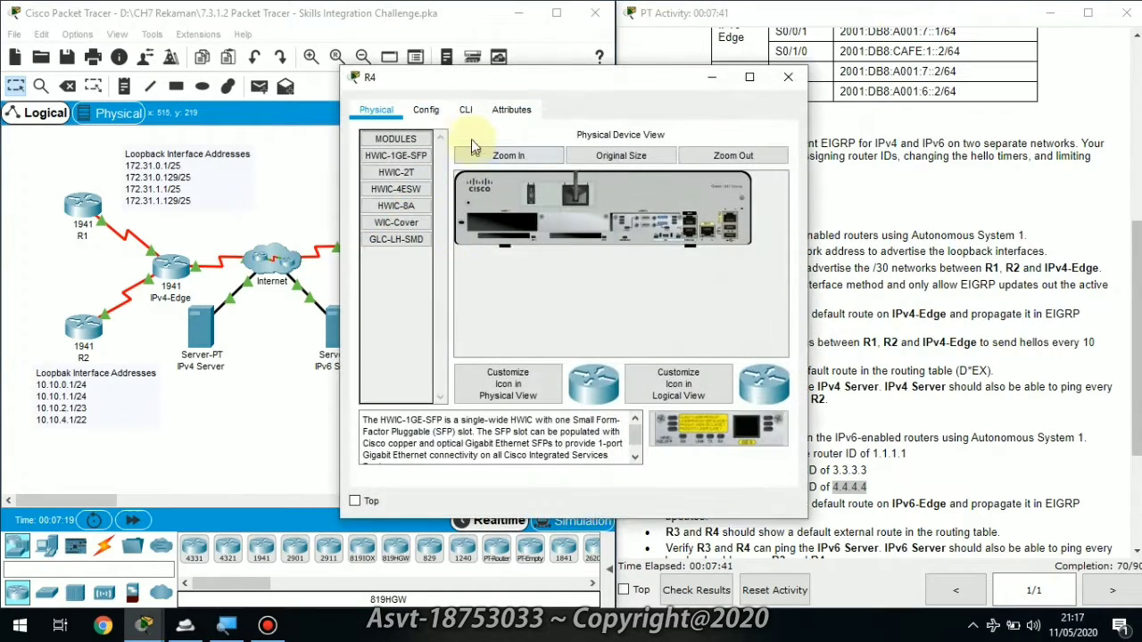
{"action": "left_click", "coordinate": [464, 114]}
{"action": "left_click", "coordinate": [500, 429]}
{"action": "key", "text": "Return"}
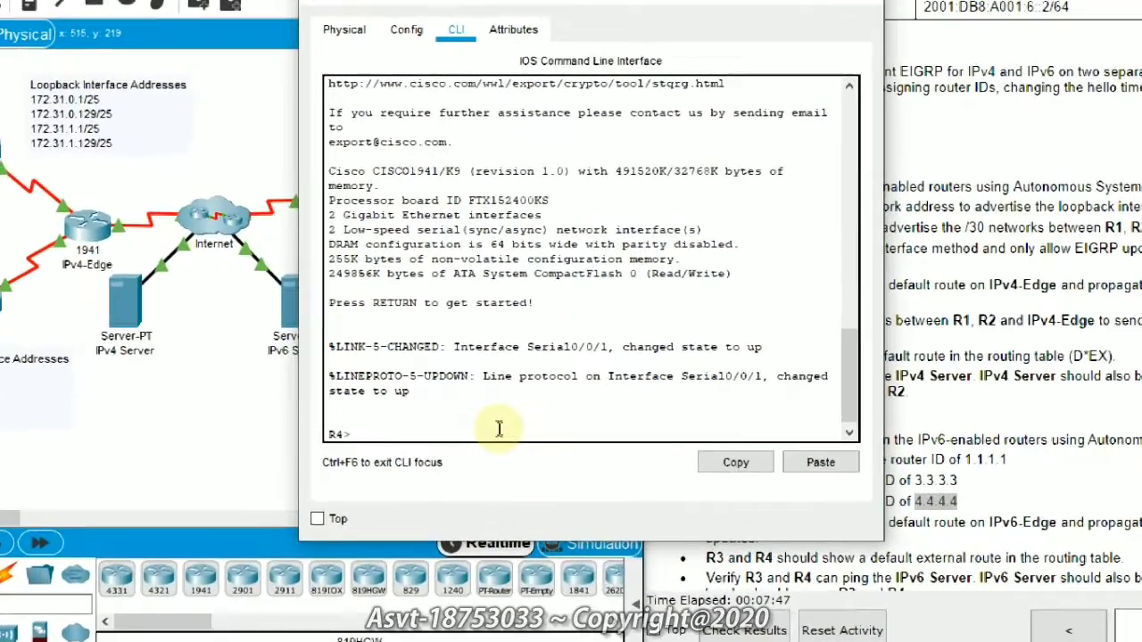
{"action": "left_click", "coordinate": [437, 405]}
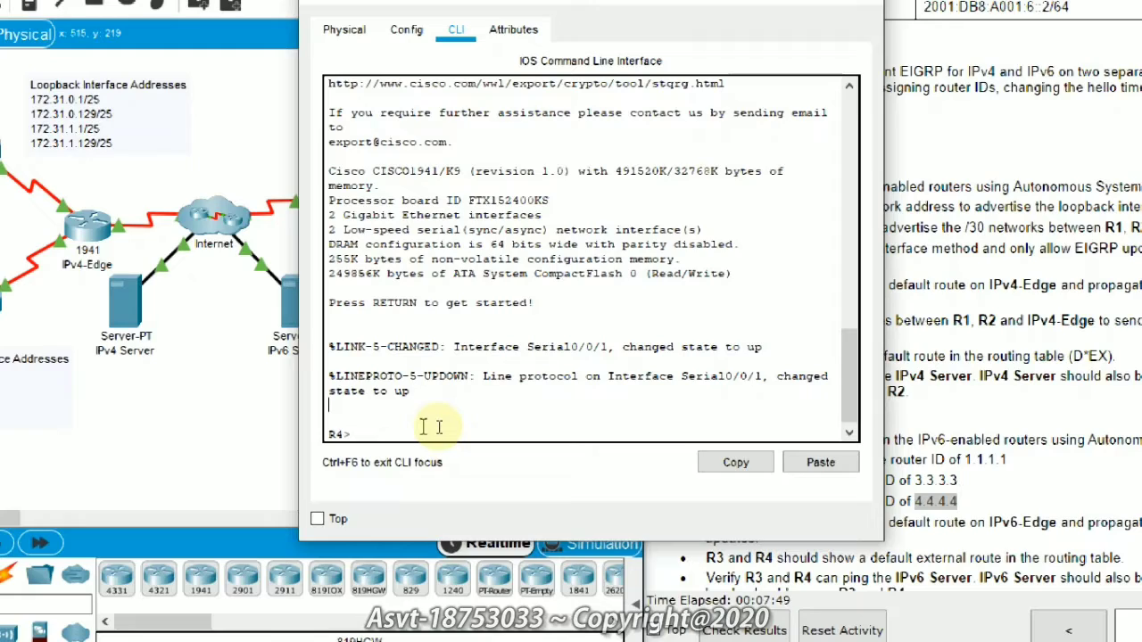
Step: Enter privileged EXEC mode on R4 with the enable command
{"action": "type", "text": "enn"}
{"action": "key", "text": "Tab"}
{"action": "key", "text": "Return"}
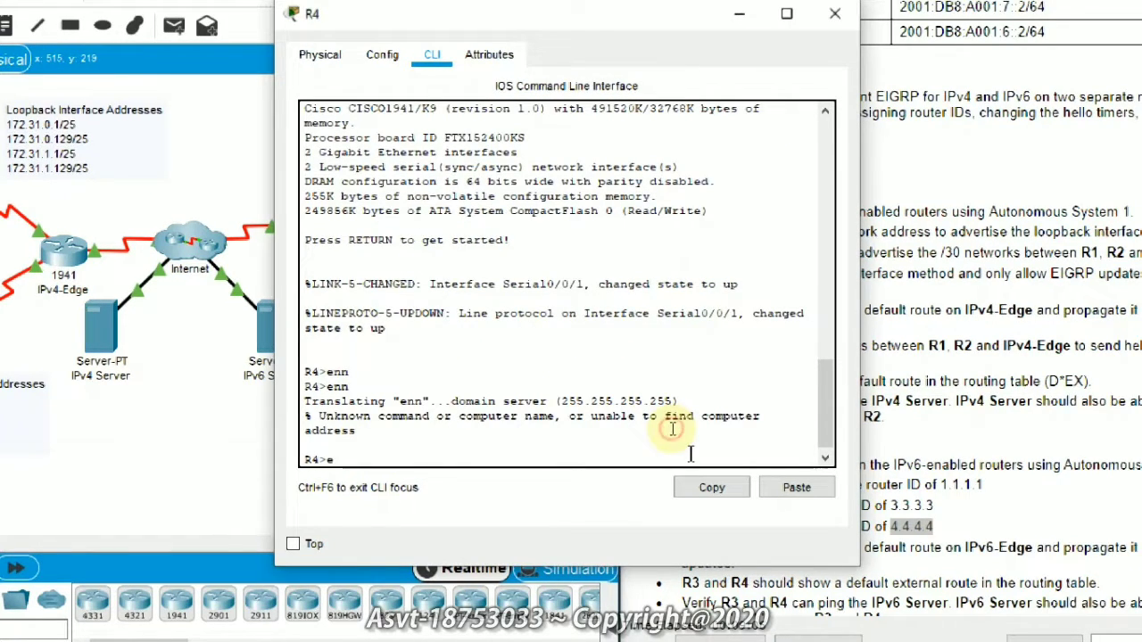
{"action": "type", "text": "n"}
{"action": "key", "text": "Tab"}
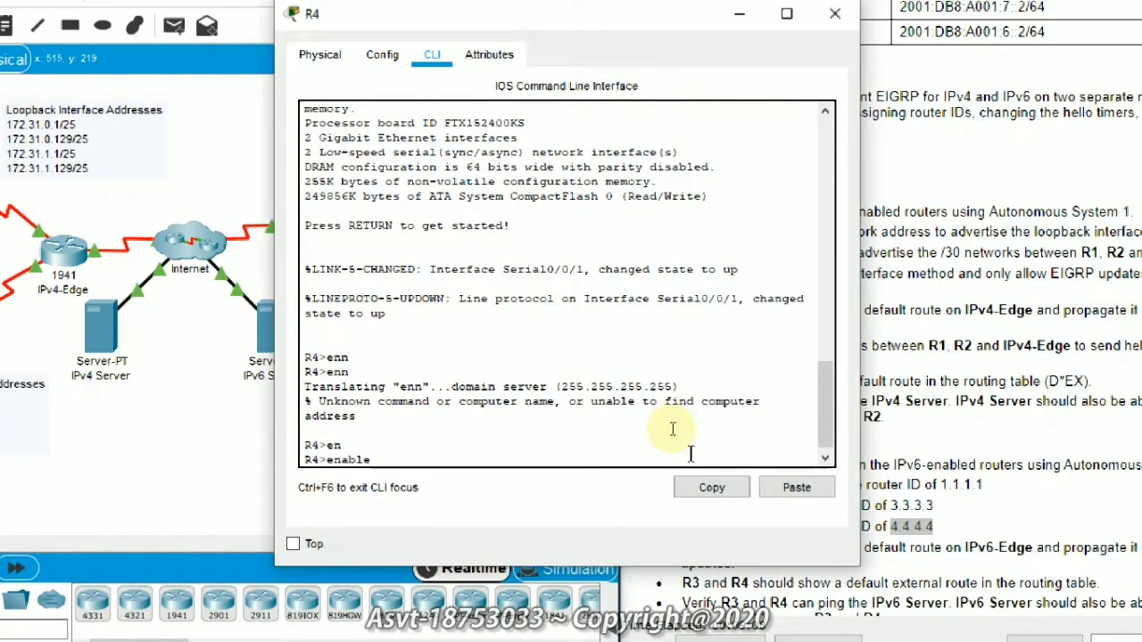
{"action": "key", "text": "Return"}
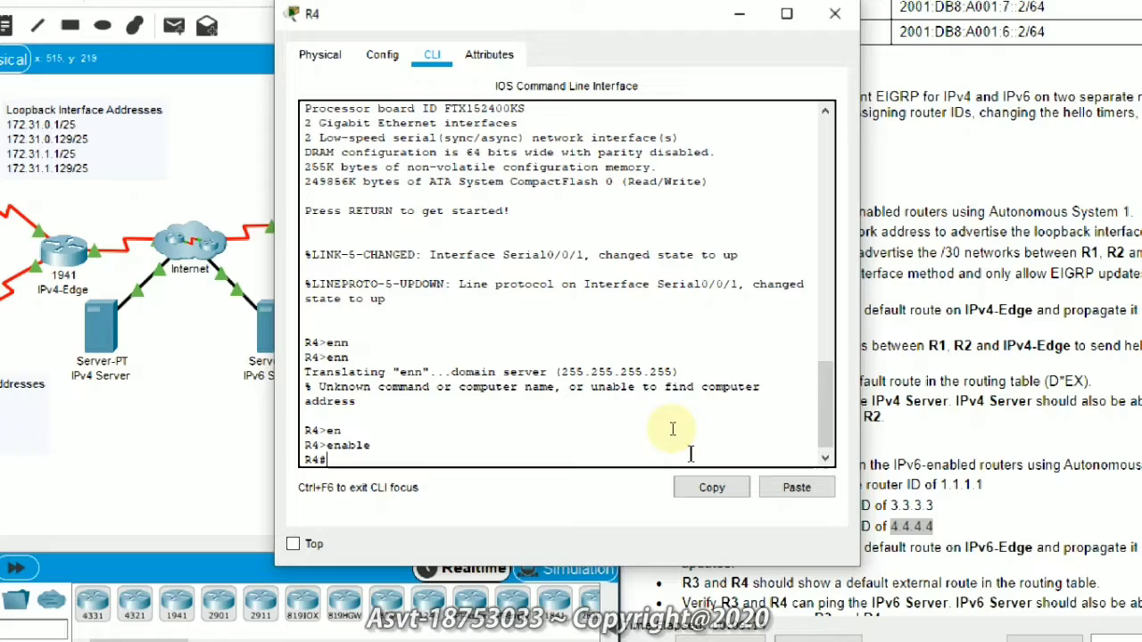
Step: Enter global configuration mode on R4 with configure terminal
{"action": "type", "text": "con"}
{"action": "key", "text": "Tab"}
{"action": "type", "text": "f"}
{"action": "key", "text": "Tab"}
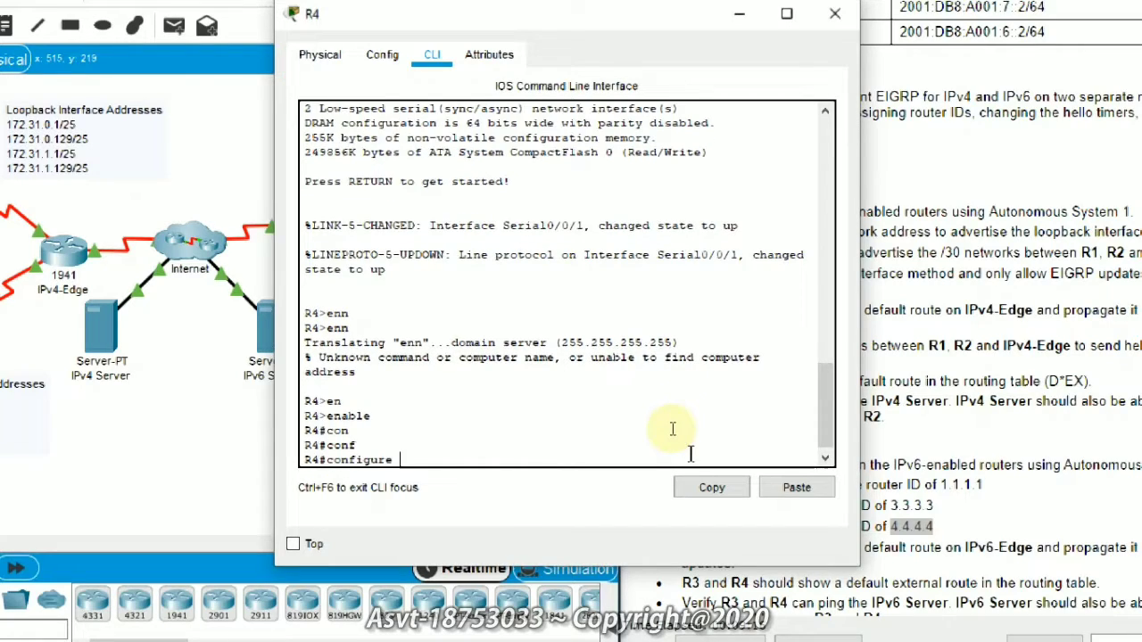
{"action": "key", "text": "Tab"}
{"action": "key", "text": "Return"}
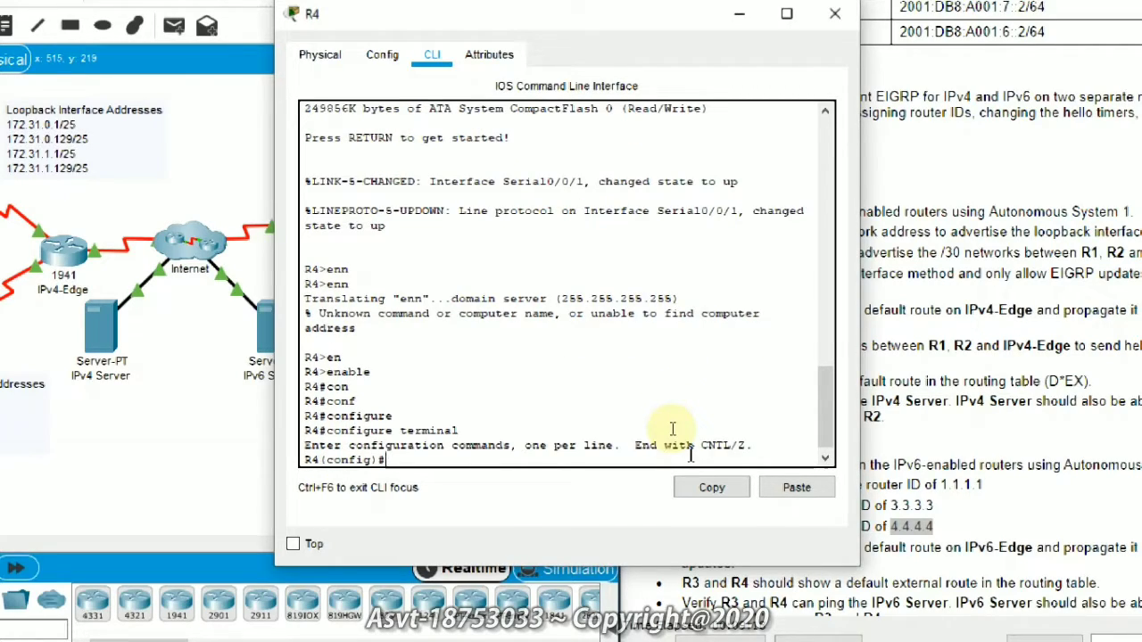
Step: Enable IPv6 unicast routing on R4 with the ipv6 unicast-routing command
{"action": "type", "text": "ipv"}
{"action": "key", "text": "Tab"}
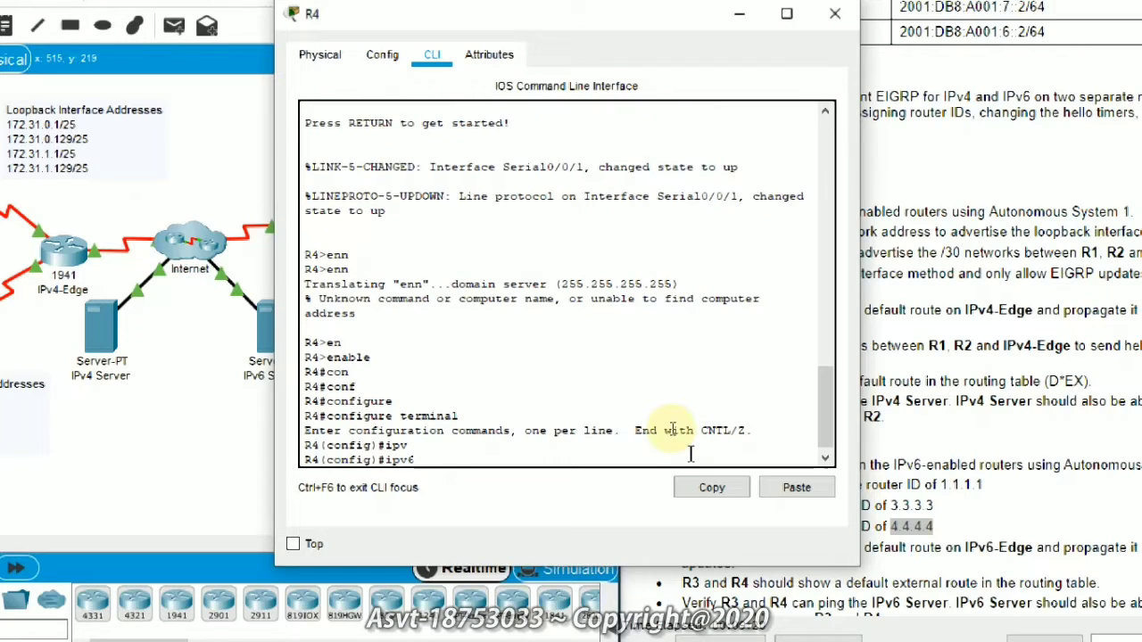
{"action": "type", "text": "un"}
{"action": "key", "text": "Tab"}
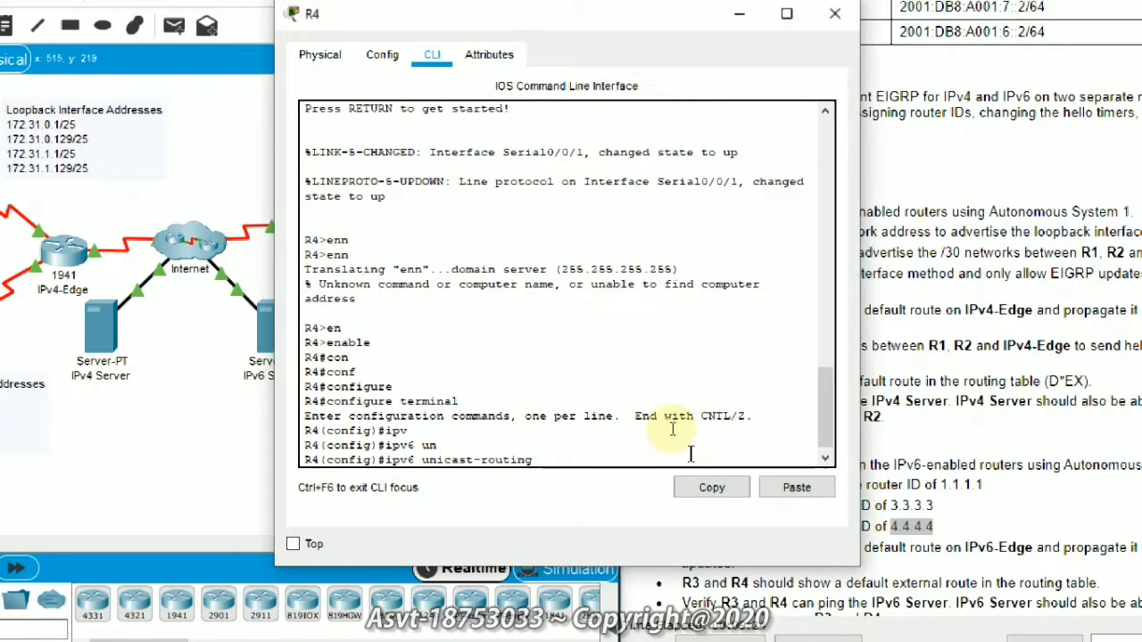
{"action": "key", "text": "Return"}
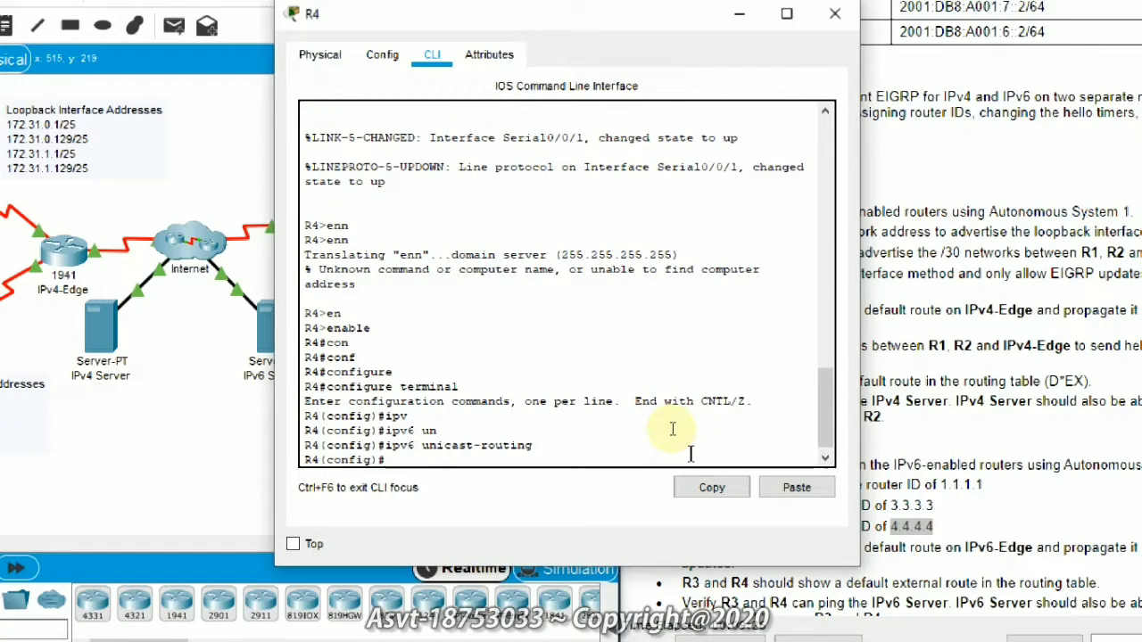
Step: Create the IPv6 EIGRP routing process for autonomous system 1 on R4
{"action": "type", "text": "ipv"}
{"action": "key", "text": "Tab"}
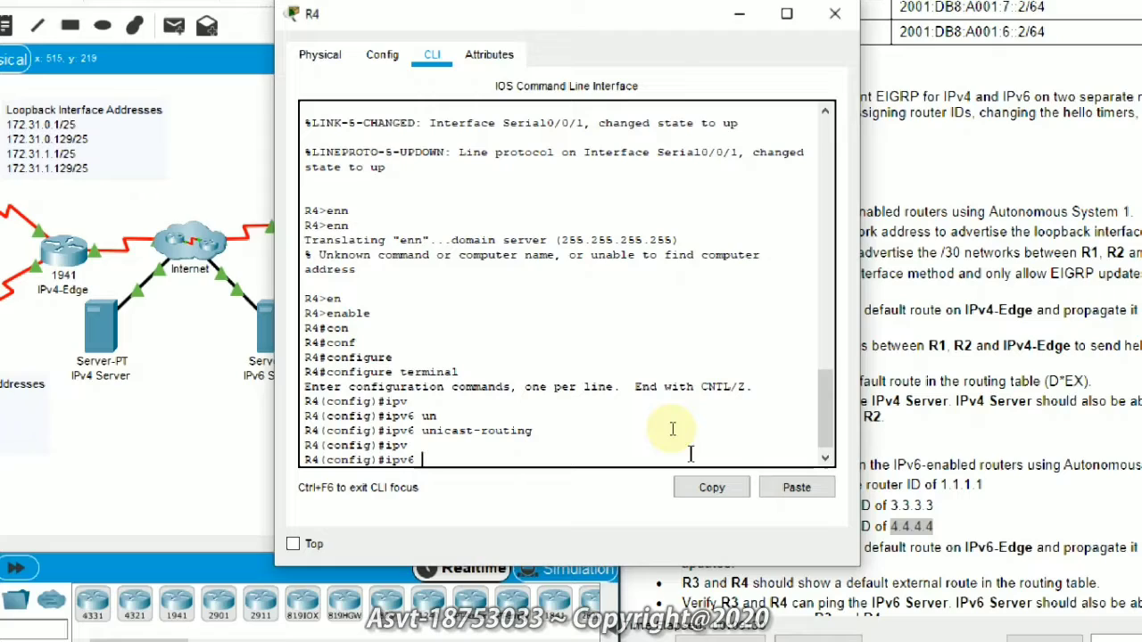
{"action": "type", "text": "router ei"}
{"action": "key", "text": "Tab"}
{"action": "type", "text": "1"}
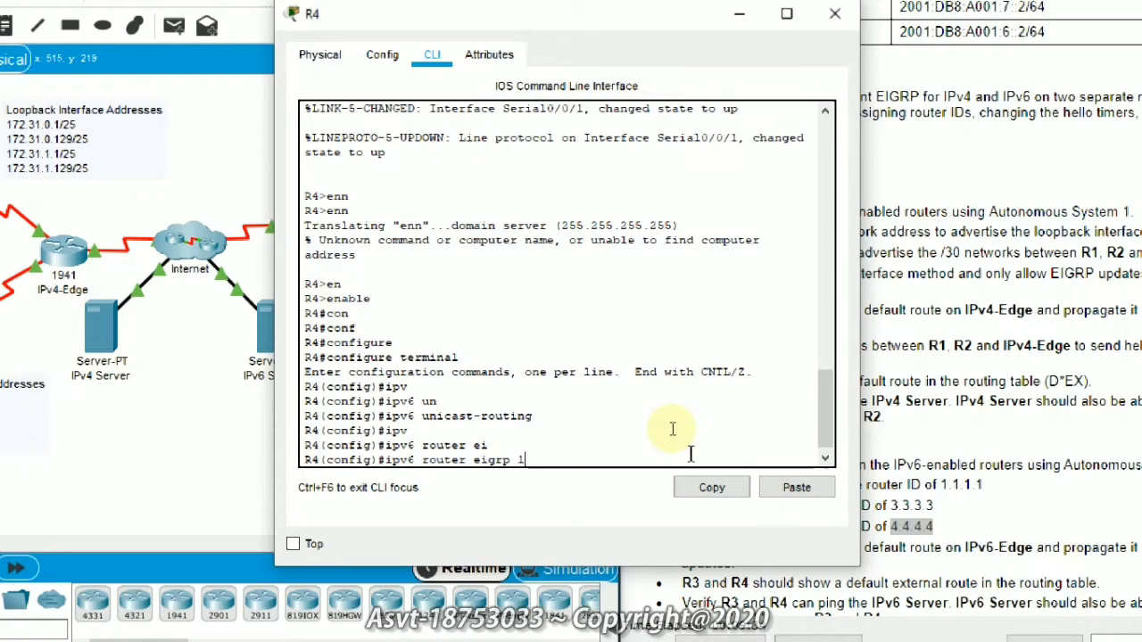
{"action": "key", "text": "Return"}
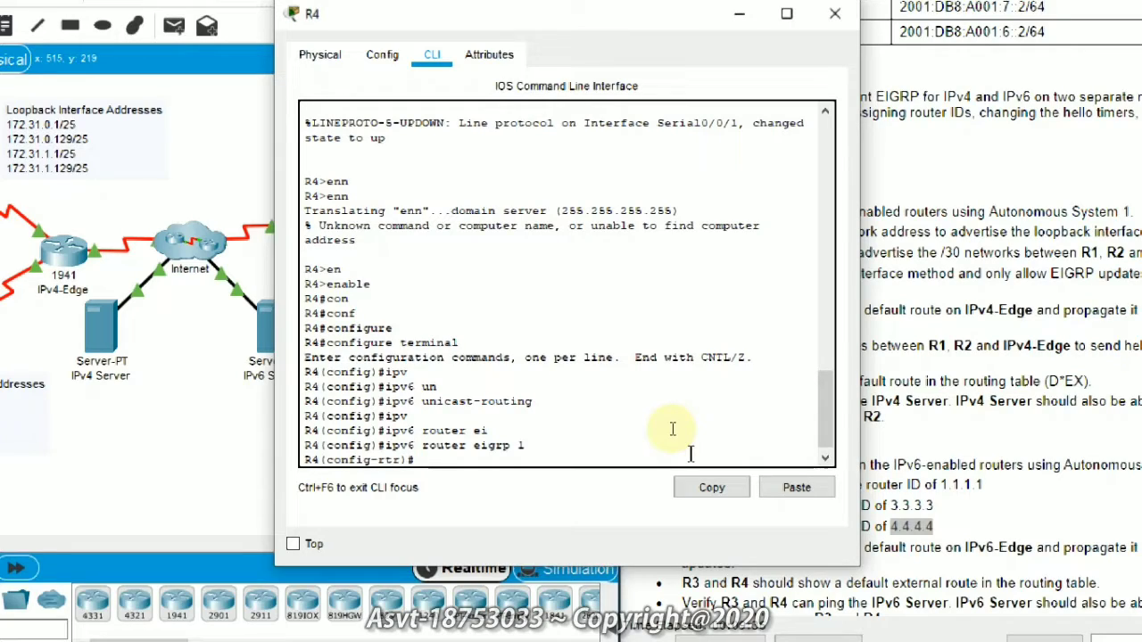
Step: Set R4's IPv6 EIGRP router ID to 4.4.4.4
{"action": "type", "text": "ei"}
{"action": "key", "text": "Tab"}
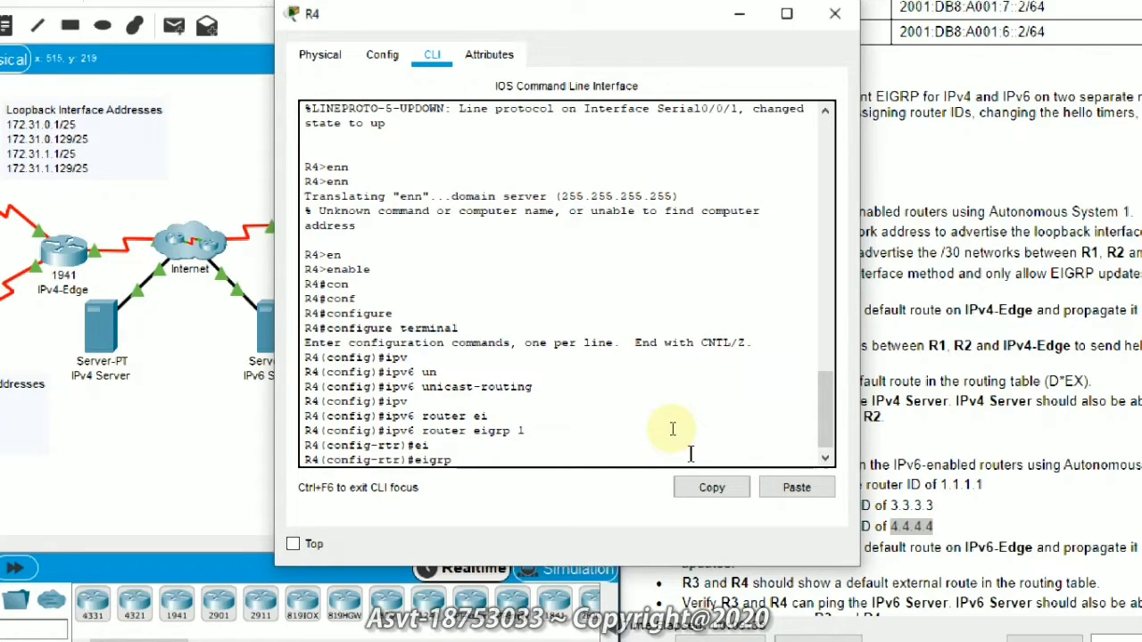
{"action": "type", "text": "rou"}
{"action": "key", "text": "Tab"}
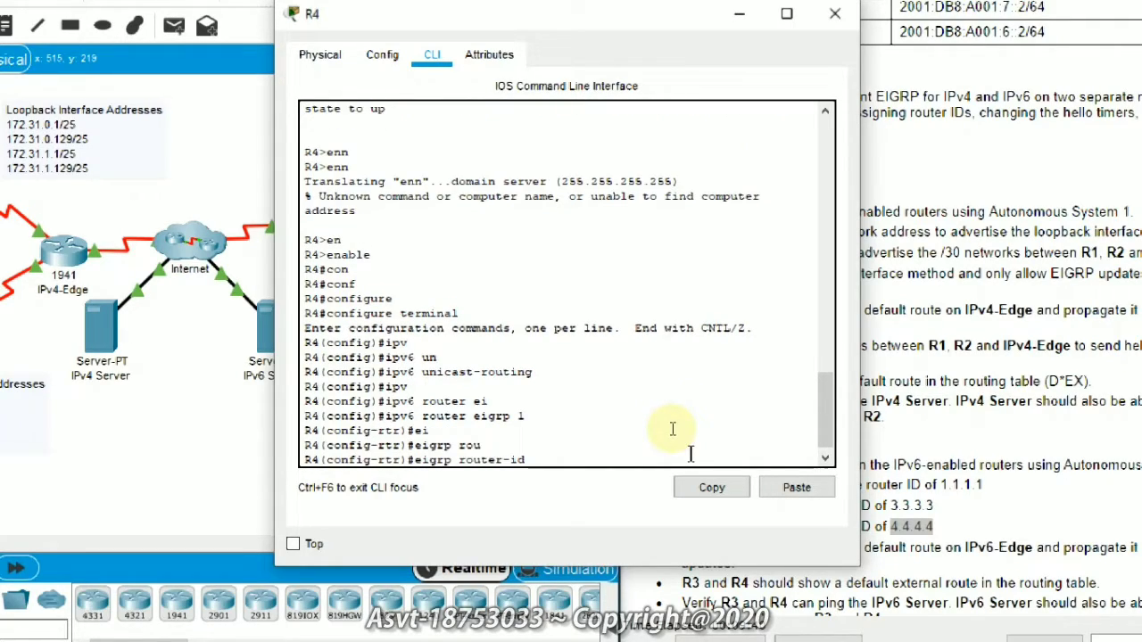
{"action": "type", "text": "4.4.4.4"}
{"action": "key", "text": "Return"}
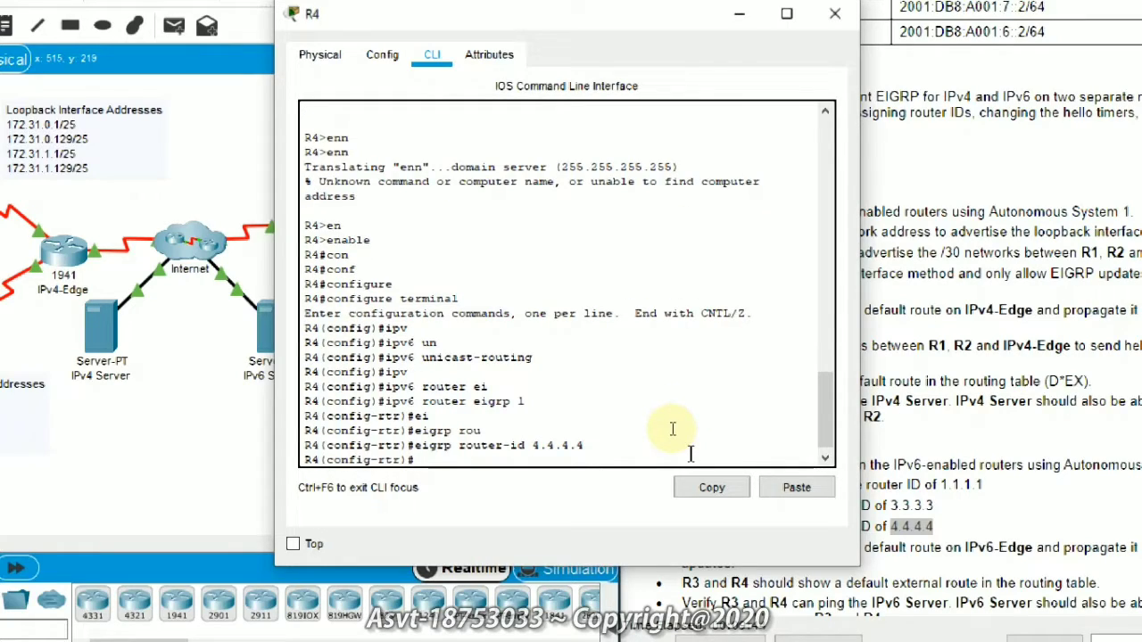
Step: Activate R4's IPv6 EIGRP process with no shutdown and return to global configuration mode
{"action": "type", "text": "no sh"}
{"action": "key", "text": "Tab"}
{"action": "key", "text": "Return"}
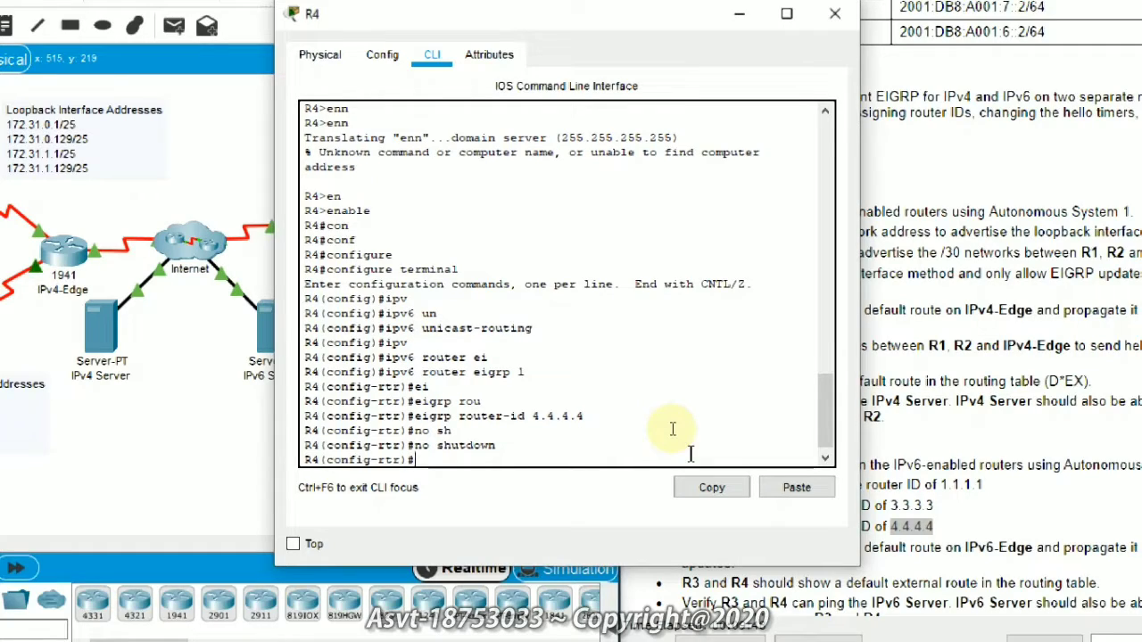
{"action": "type", "text": "int"}
{"action": "key", "text": "Return"}
{"action": "type", "text": "ex"}
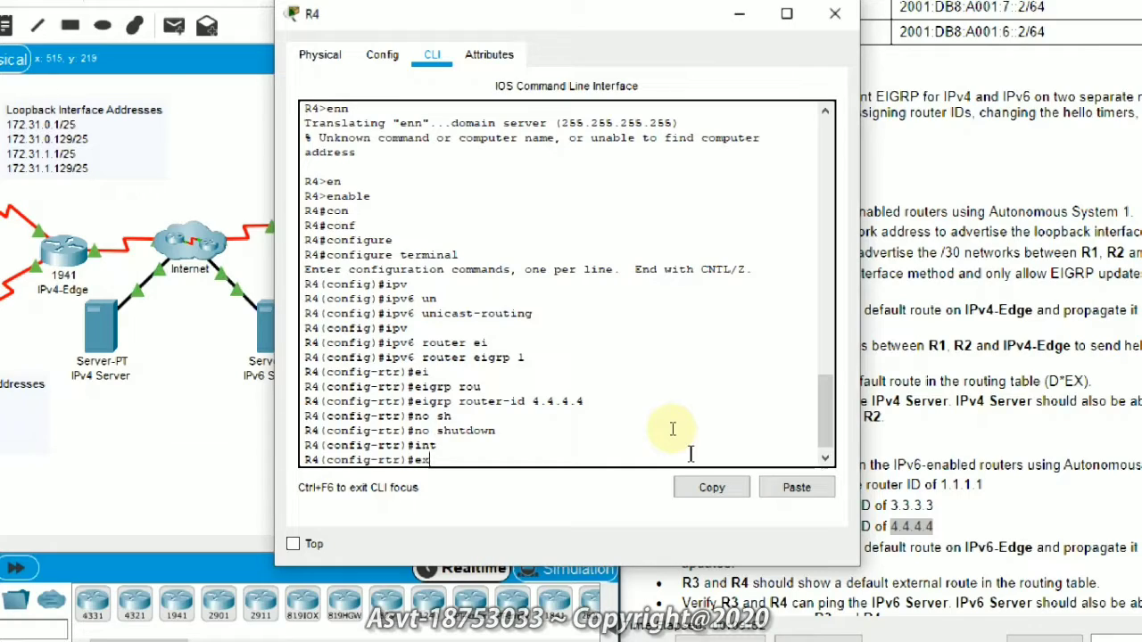
{"action": "type", "text": "i"}
{"action": "type", "text": "t"}
{"action": "key", "text": "Return"}
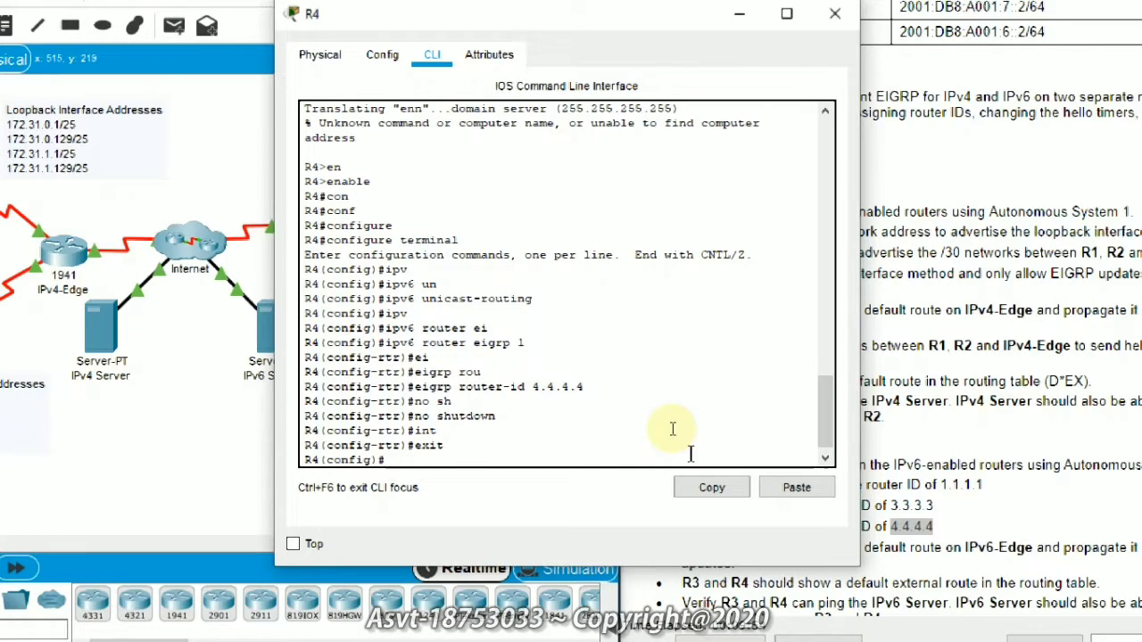
Step: Enable IPv6 EIGRP 1 on R4's loopback 8 interface and return to global configuration mode
{"action": "type", "text": "int"}
{"action": "key", "text": "Tab"}
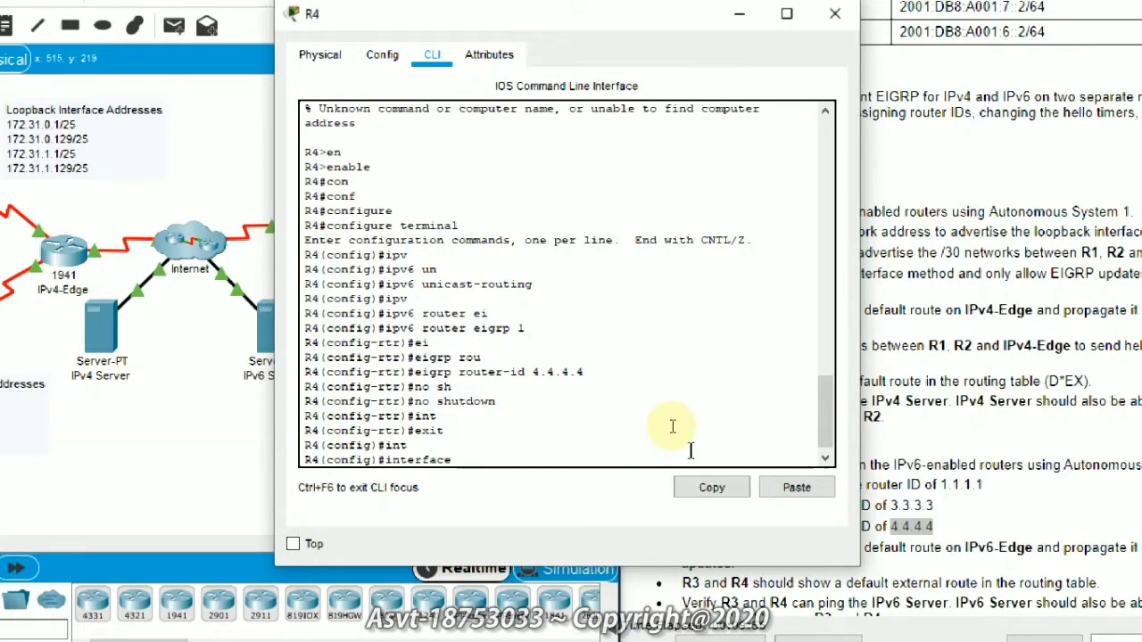
{"action": "type", "text": "lo"}
{"action": "key", "text": "Tab"}
{"action": "type", "text": "0"}
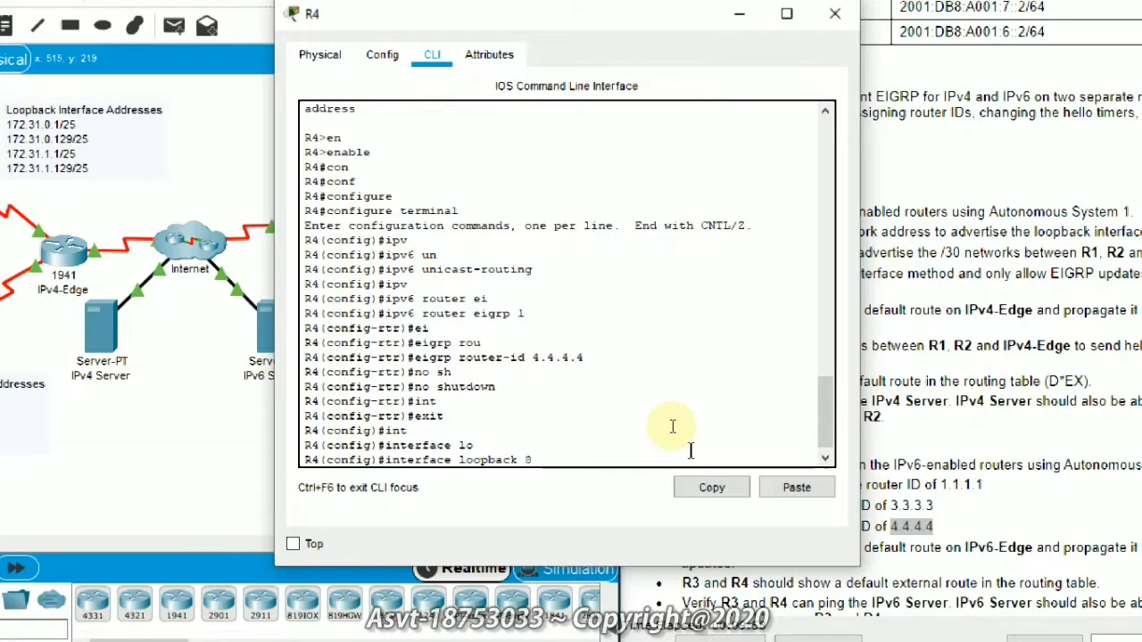
{"action": "key", "text": "Return"}
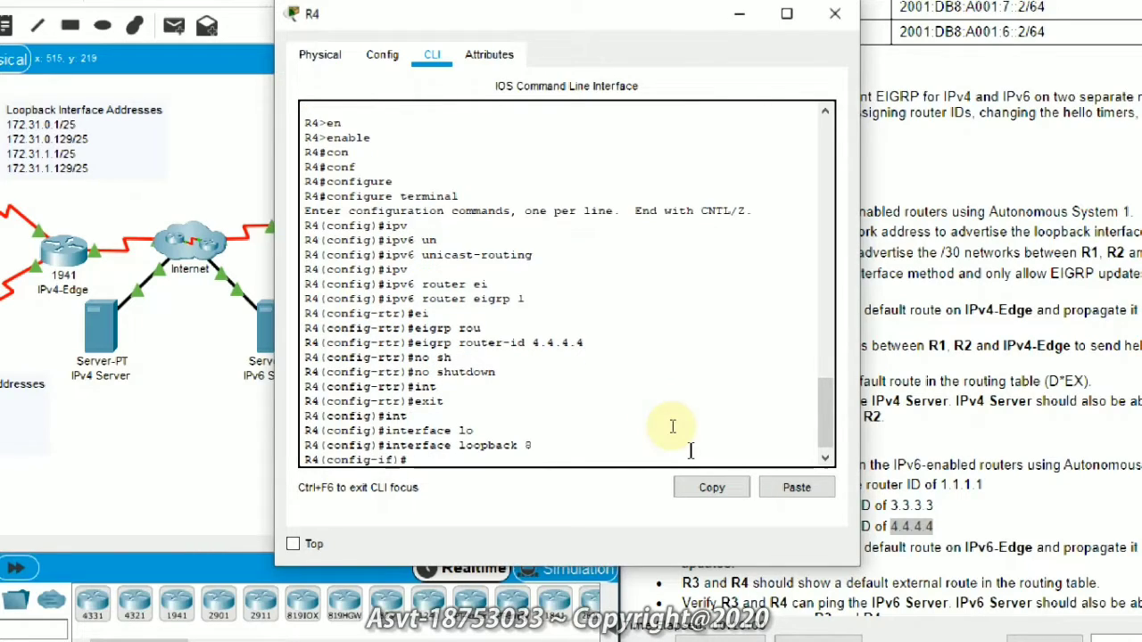
{"action": "type", "text": "ipv6"}
{"action": "type", "text": "ei"}
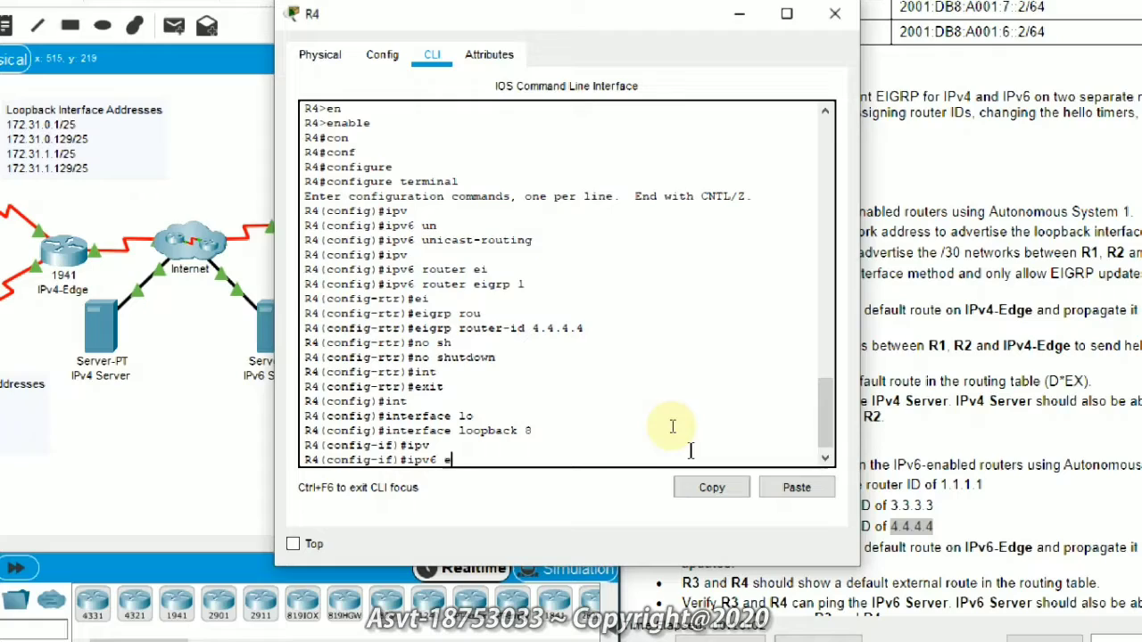
{"action": "key", "text": "Tab"}
{"action": "type", "text": "1"}
{"action": "key", "text": "Return"}
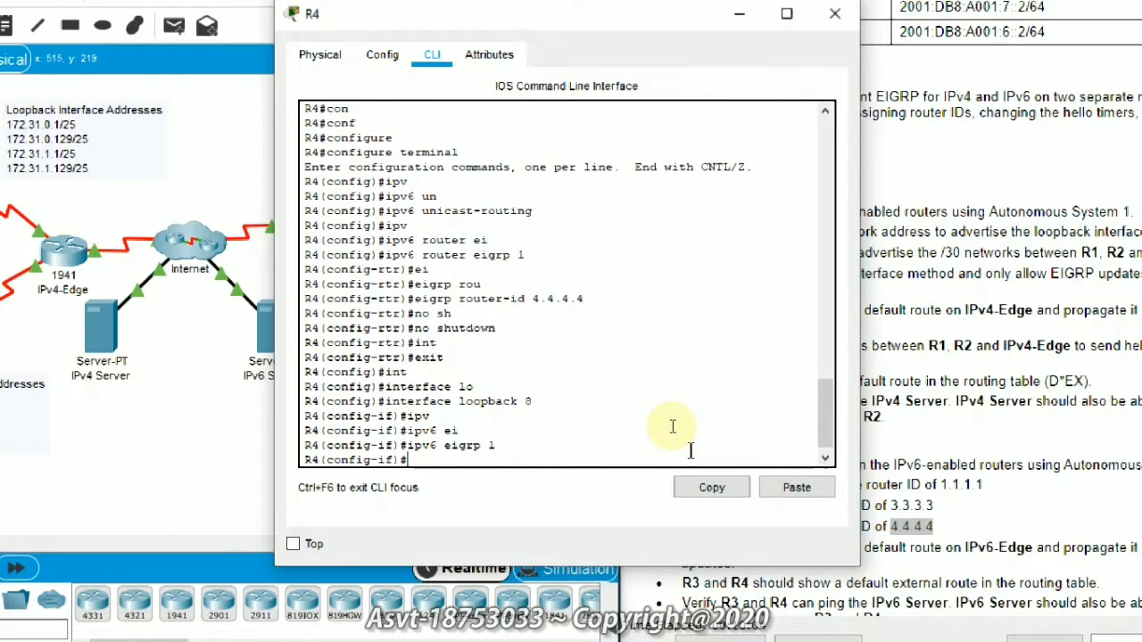
{"action": "type", "text": "exi"}
{"action": "key", "text": "Tab"}
{"action": "key", "text": "Return"}
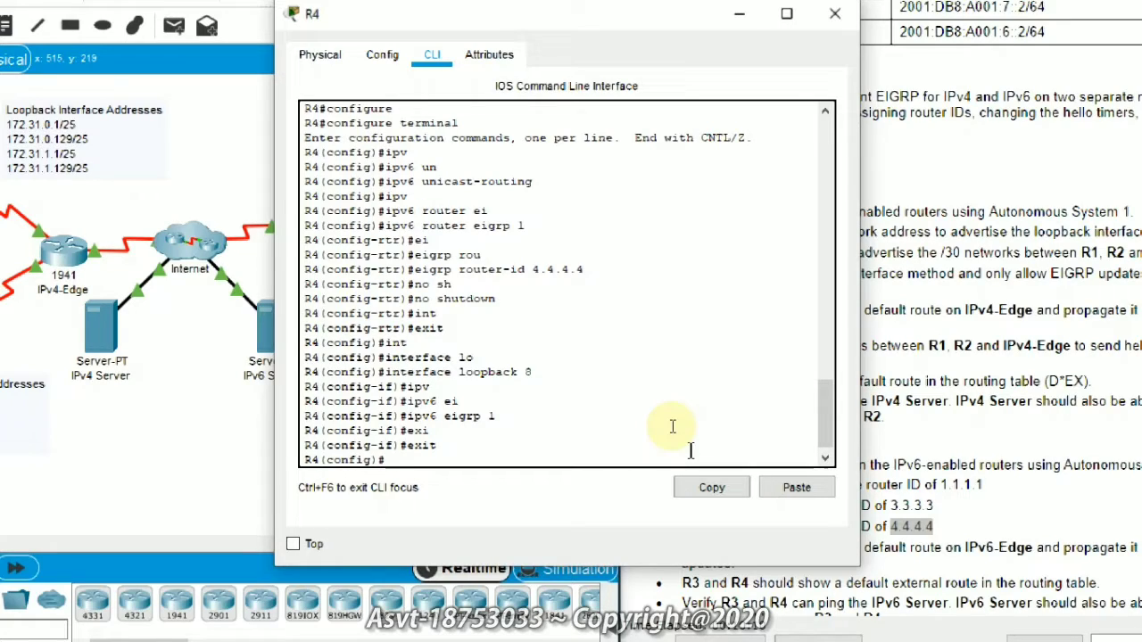
Step: Enable IPv6 EIGRP 1 on R4's loopback 9 interface and return to global configuration mode
{"action": "type", "text": "in"}
{"action": "key", "text": "Tab"}
{"action": "type", "text": "lo"}
{"action": "key", "text": "Tab"}
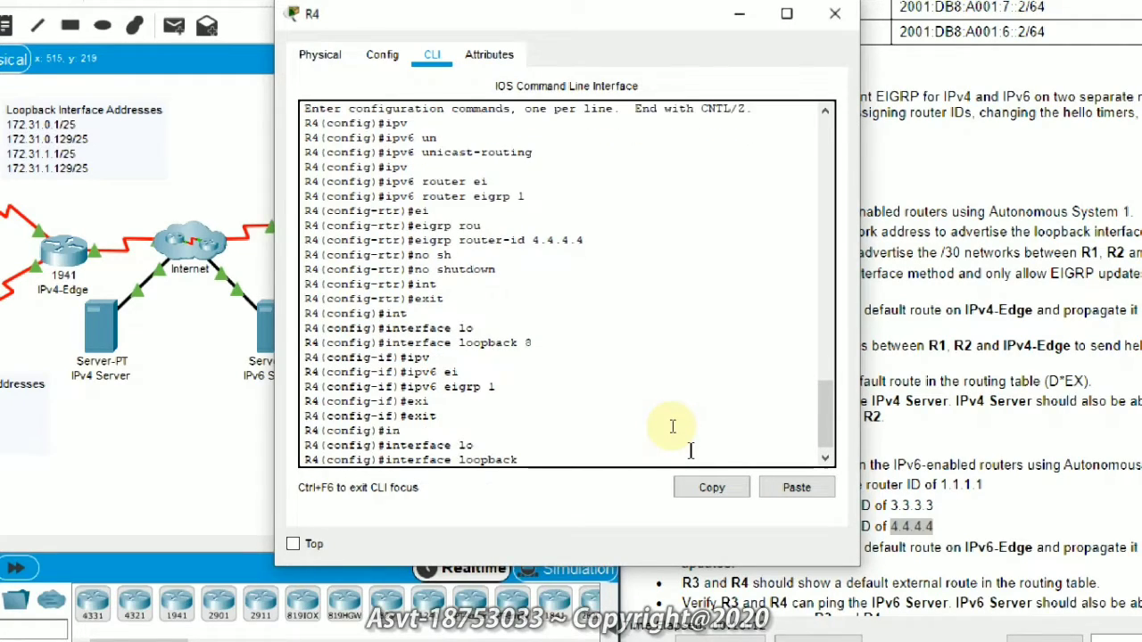
{"action": "type", "text": "9"}
{"action": "key", "text": "Return"}
{"action": "type", "text": "ipv"}
{"action": "key", "text": "Tab"}
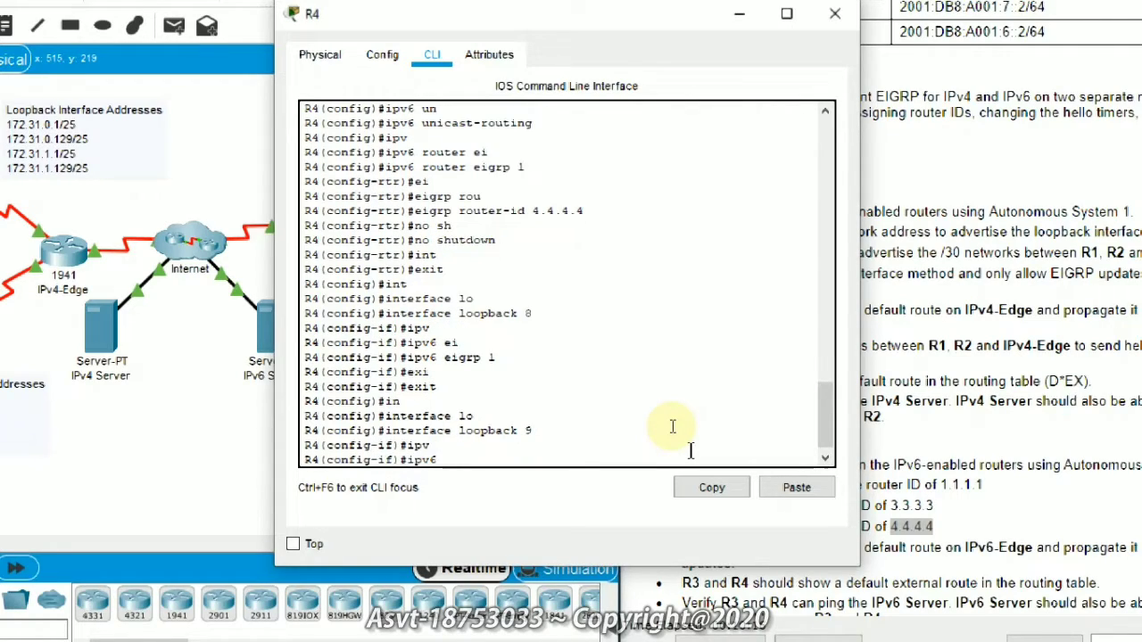
{"action": "type", "text": "ei"}
{"action": "key", "text": "Tab"}
{"action": "type", "text": "1"}
{"action": "key", "text": "Return"}
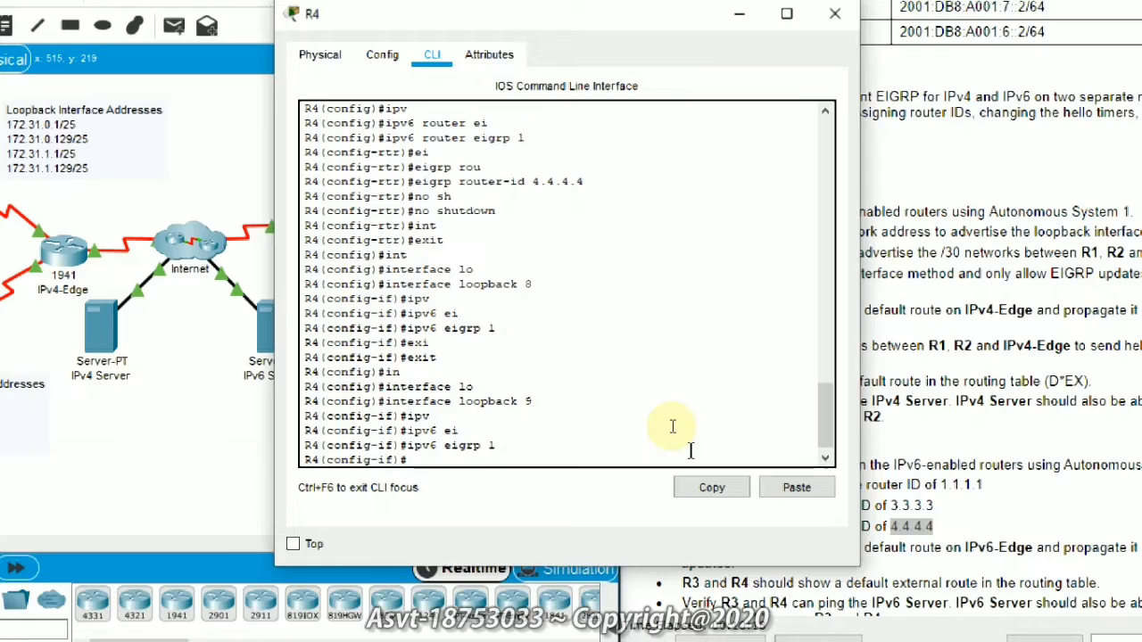
{"action": "type", "text": "ex"}
{"action": "key", "text": "Tab"}
{"action": "key", "text": "Return"}
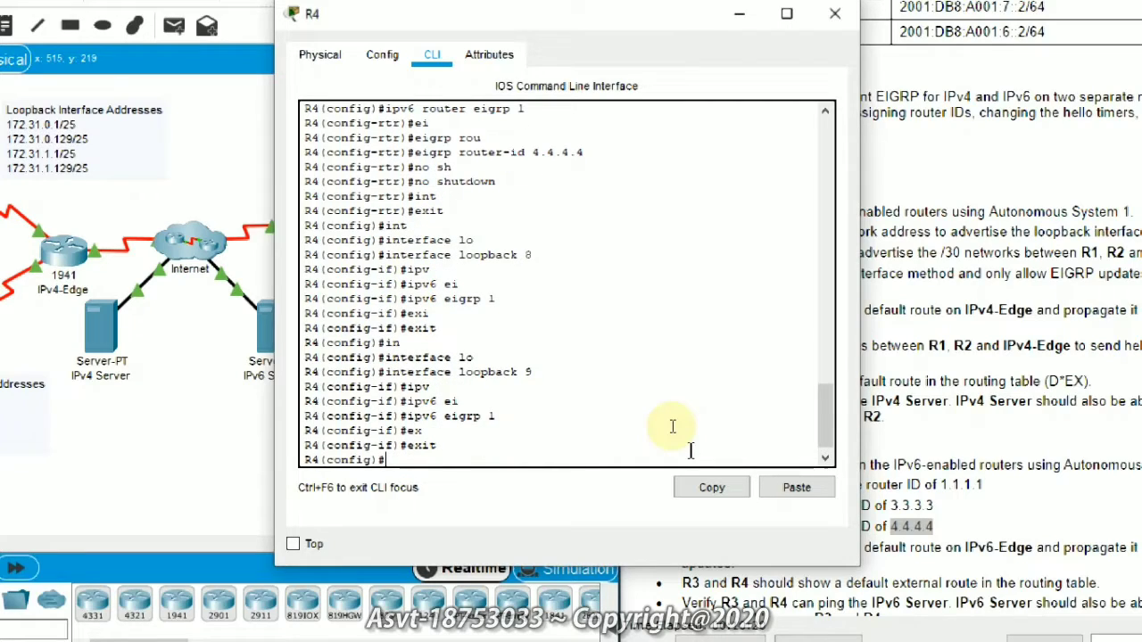
Step: Enable IPv6 EIGRP 1 on R4's loopback 10 interface and return to global configuration mode
{"action": "type", "text": "int"}
{"action": "key", "text": "Tab"}
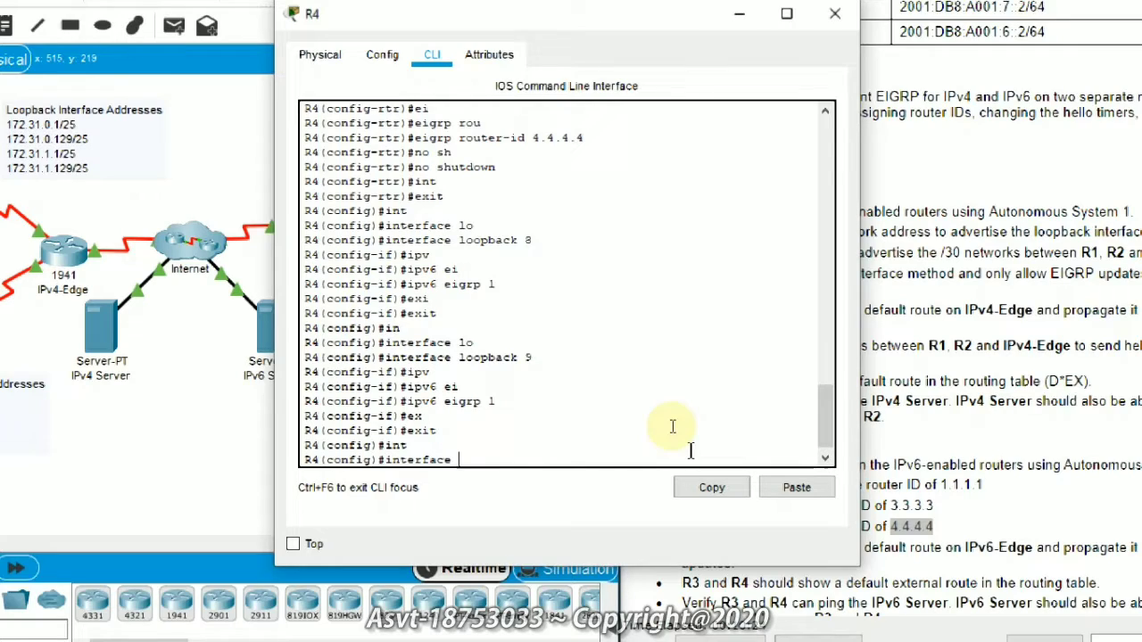
{"action": "type", "text": "lo"}
{"action": "key", "text": "Tab"}
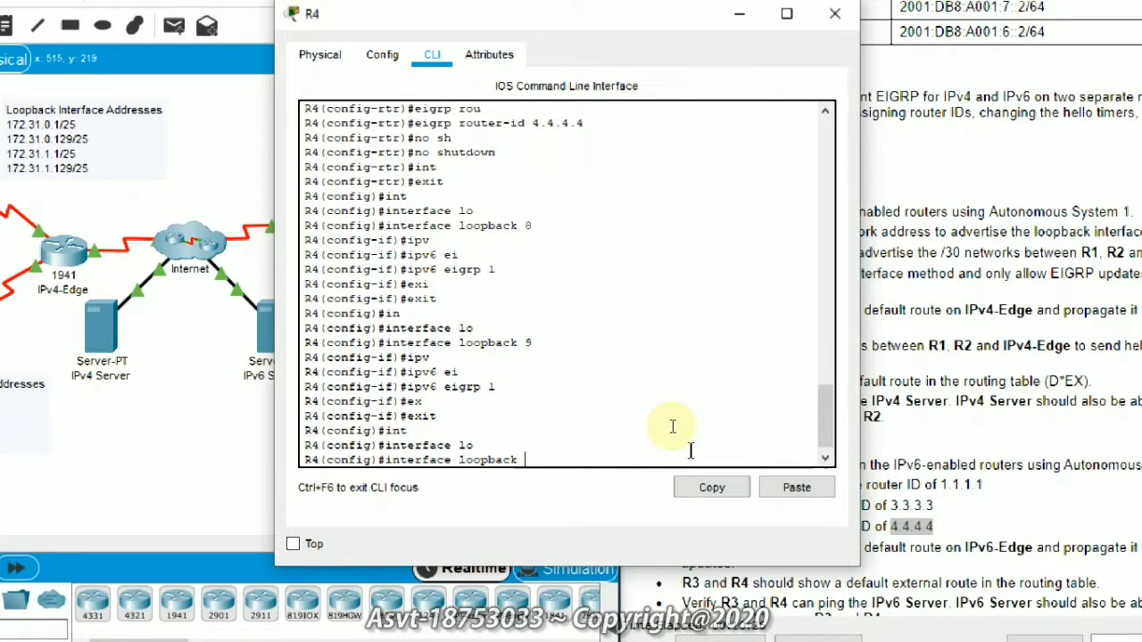
{"action": "type", "text": "10"}
{"action": "key", "text": "Return"}
{"action": "type", "text": "ig-if)#i"}
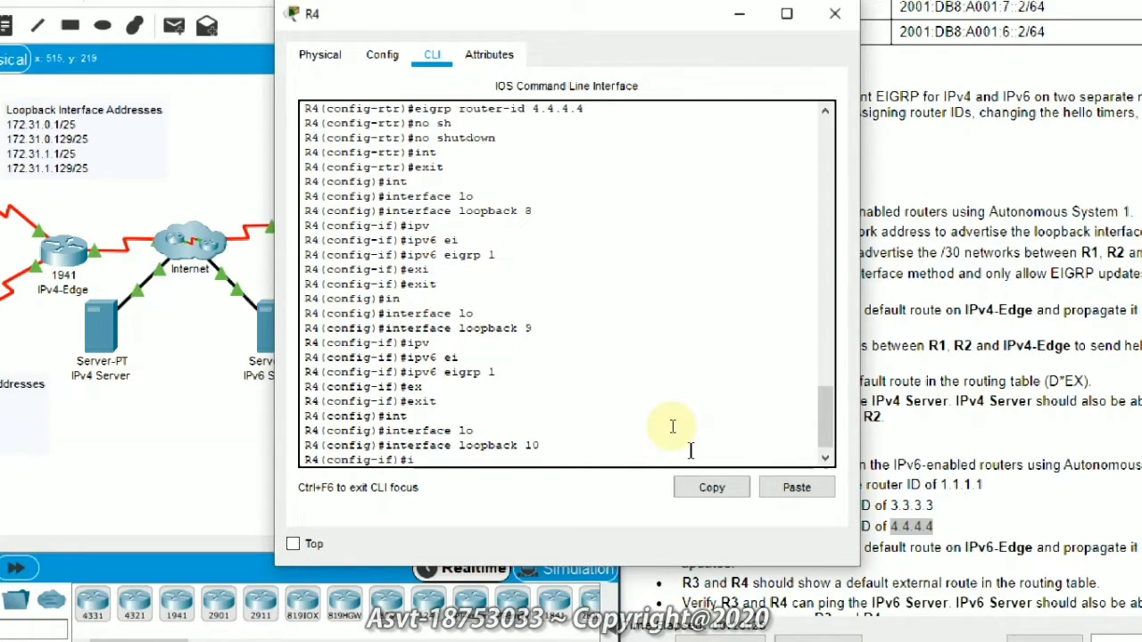
{"action": "type", "text": "pv"}
{"action": "key", "text": "Tab"}
{"action": "type", "text": "ei"}
{"action": "key", "text": "Tab"}
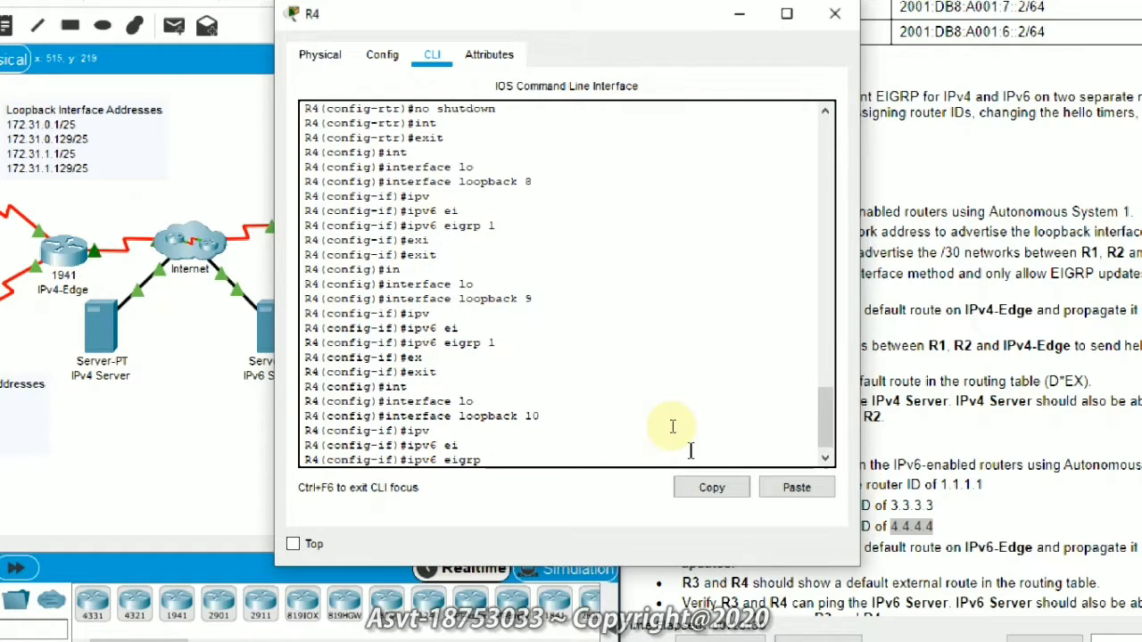
{"action": "type", "text": "1"}
{"action": "key", "text": "Return"}
{"action": "type", "text": "ex"}
{"action": "key", "text": "Tab"}
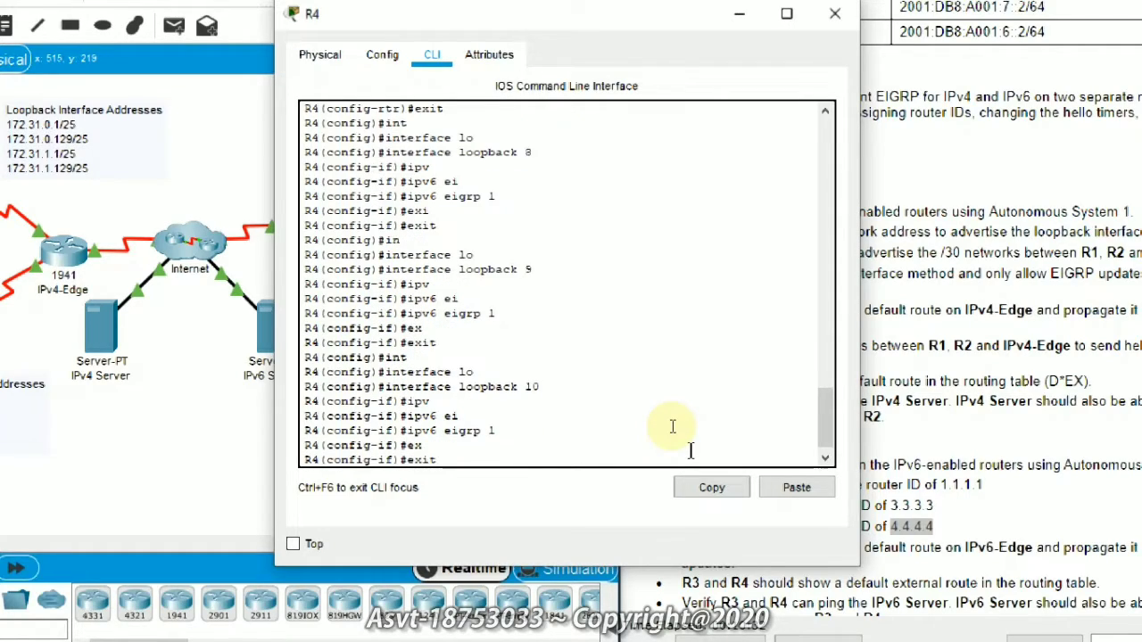
{"action": "key", "text": "Return"}
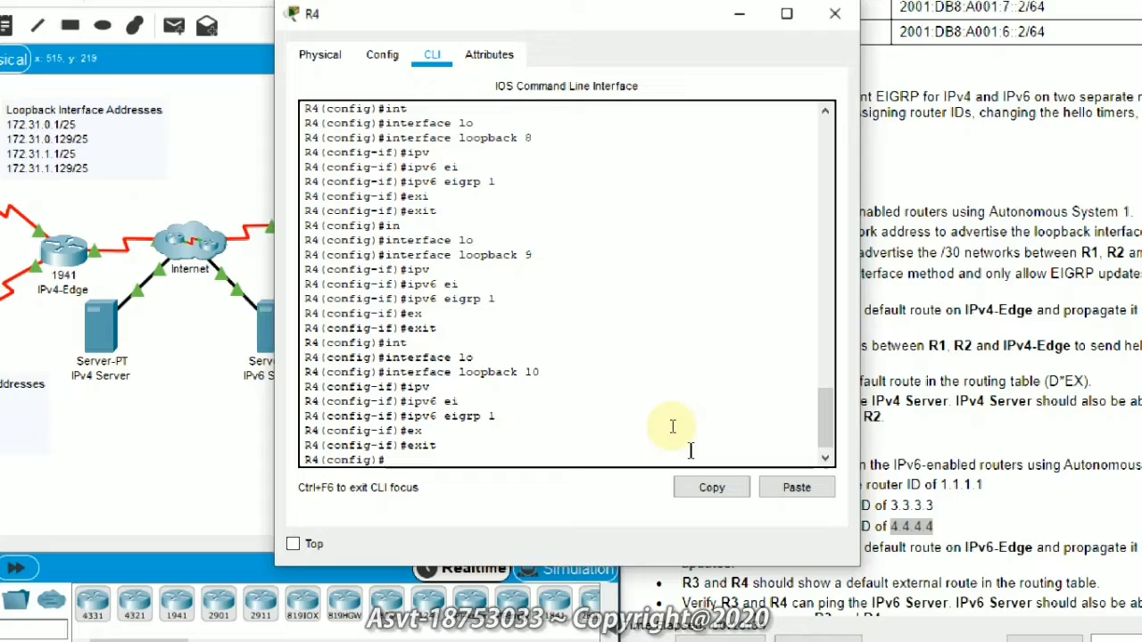
Step: Enable IPv6 EIGRP 1 on R4's loopback 11 interface
{"action": "type", "text": "int"}
{"action": "key", "text": "Tab"}
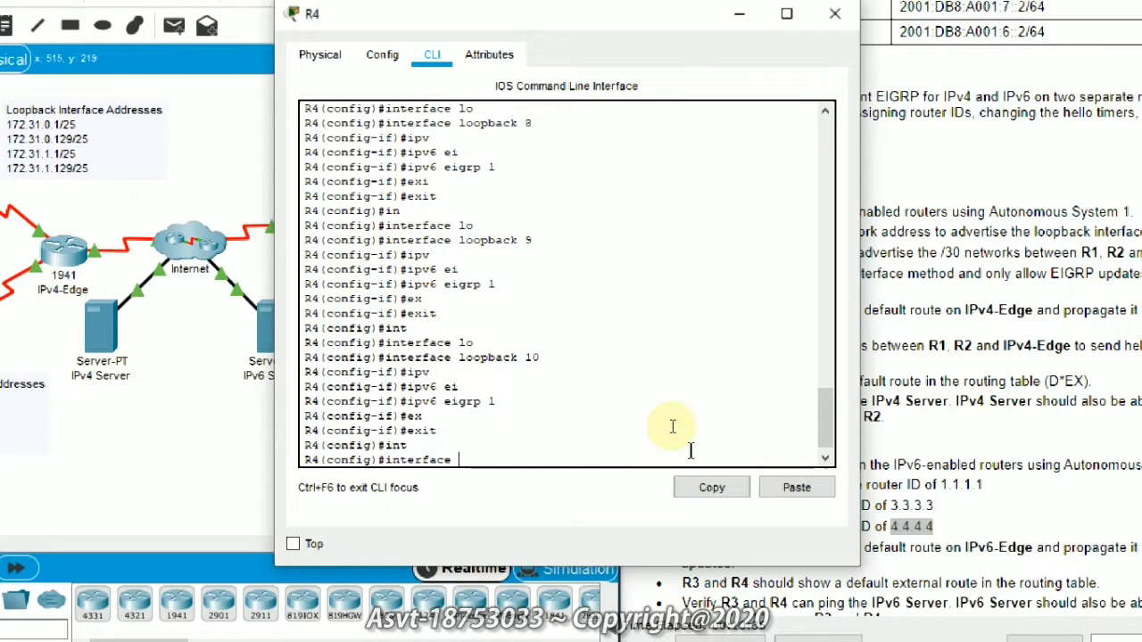
{"action": "type", "text": "lo"}
{"action": "key", "text": "Tab"}
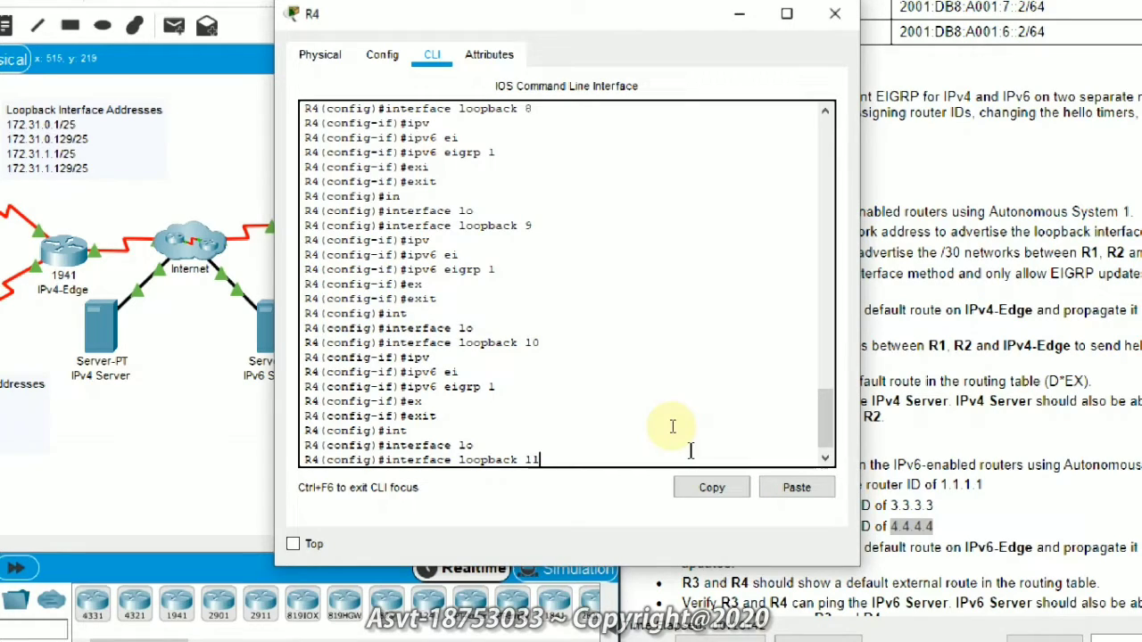
{"action": "type", "text": "11"}
{"action": "key", "text": "Return"}
{"action": "key", "text": "BackSpace"}
{"action": "type", "text": "ip"}
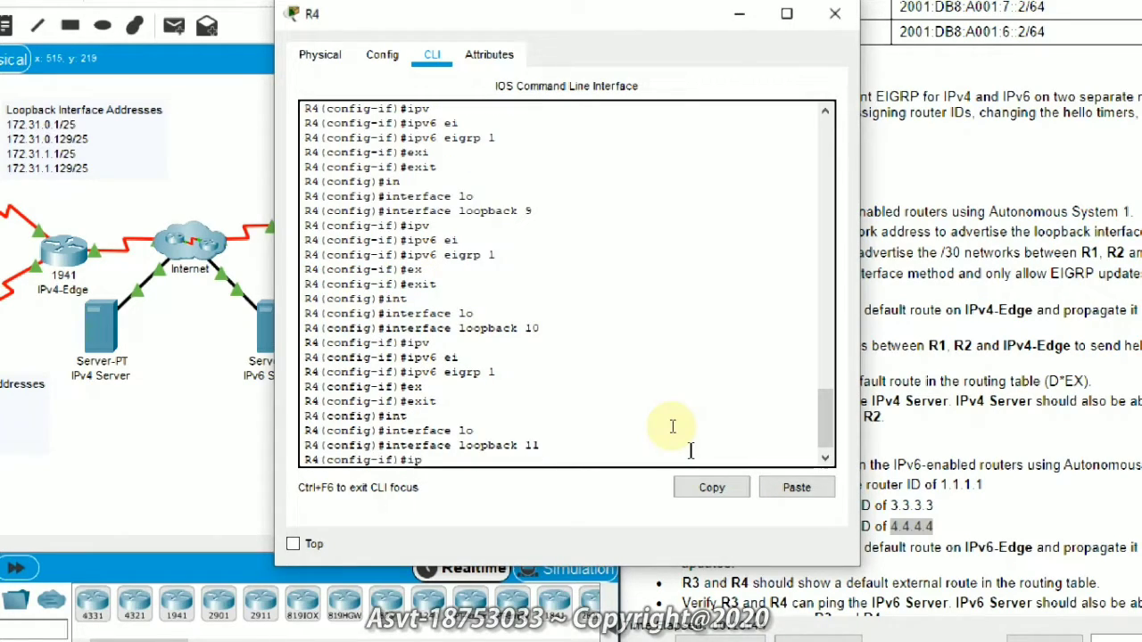
{"action": "type", "text": "v"}
{"action": "key", "text": "Tab"}
{"action": "type", "text": "ei"}
{"action": "key", "text": "Tab"}
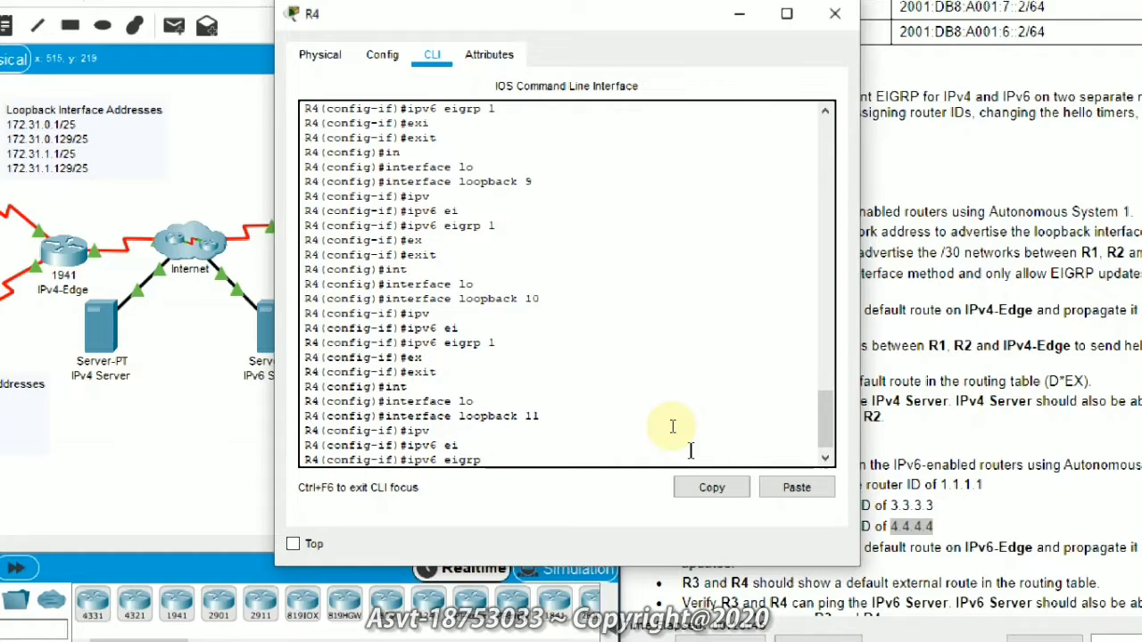
{"action": "type", "text": "1"}
{"action": "key", "text": "Return"}
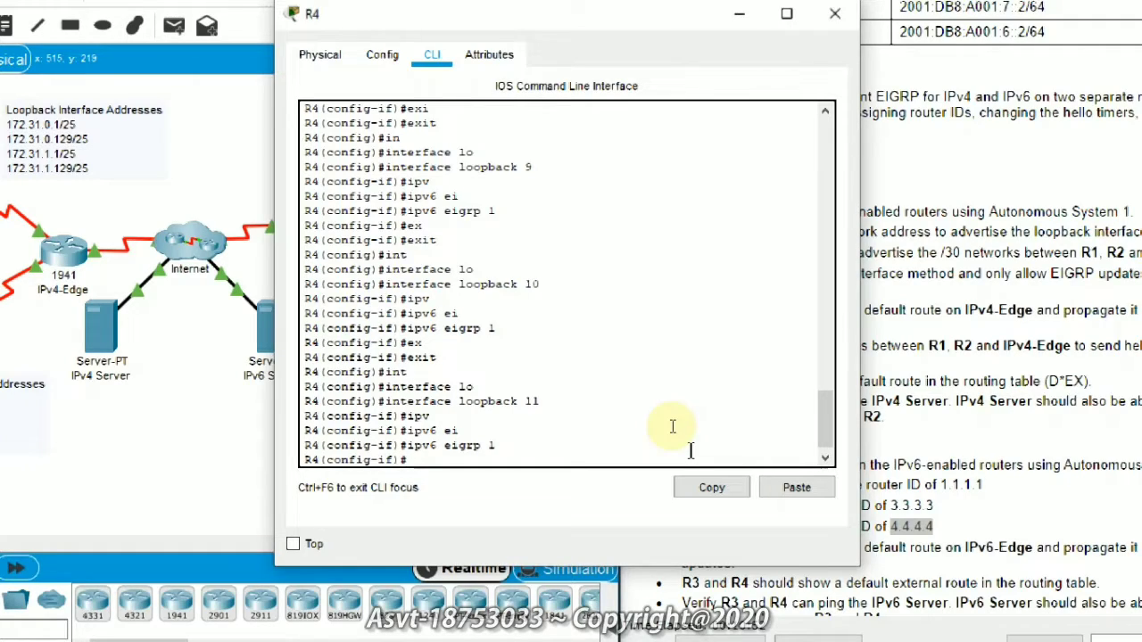
Step: Enable IPv6 EIGRP 1 on R4's serial 0/0/1 interface and put R4's window away
{"action": "type", "text": "ex"}
{"action": "key", "text": "Tab"}
{"action": "key", "text": "Return"}
{"action": "type", "text": "int"}
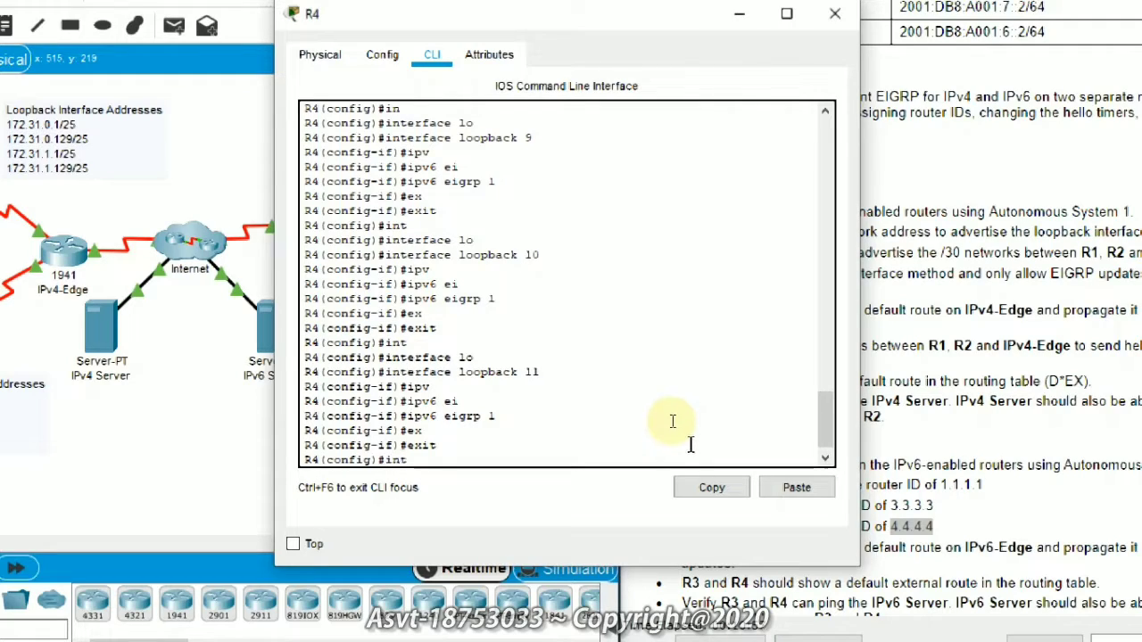
{"action": "key", "text": "Tab"}
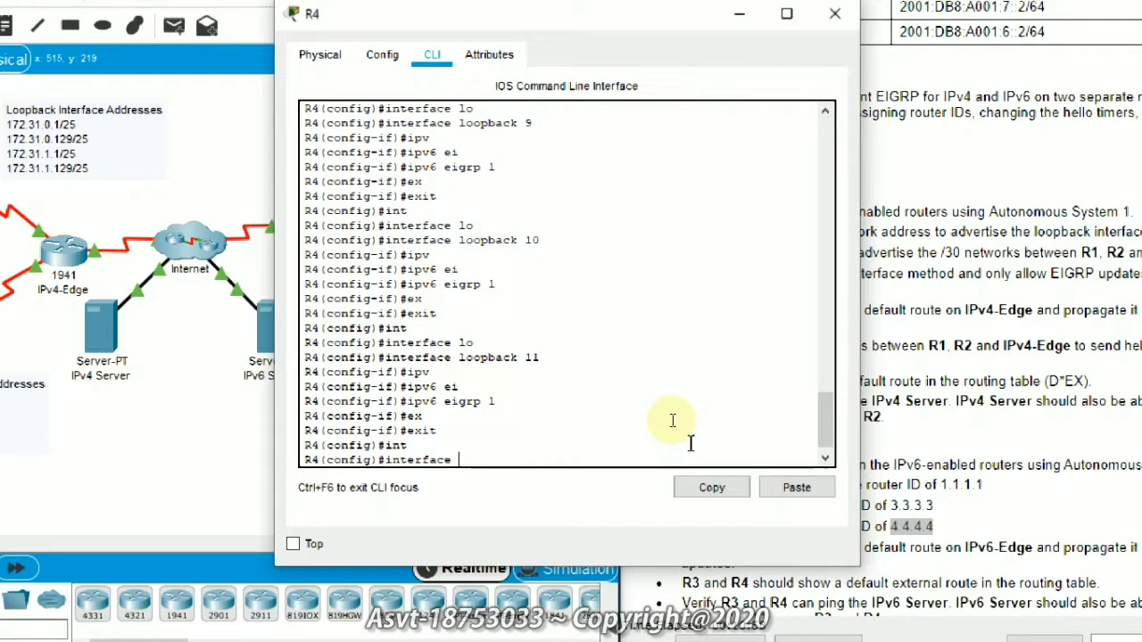
{"action": "type", "text": "se"}
{"action": "key", "text": "Tab"}
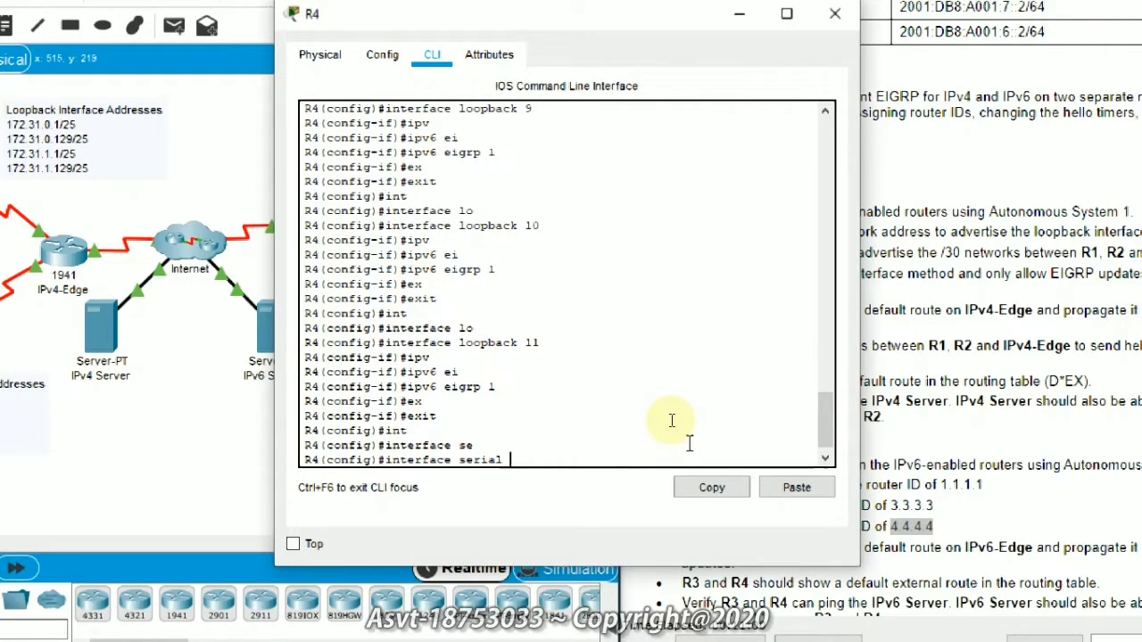
{"action": "type", "text": "0/0/1"}
{"action": "key", "text": "Return"}
{"action": "type", "text": "ipv"}
{"action": "key", "text": "Tab"}
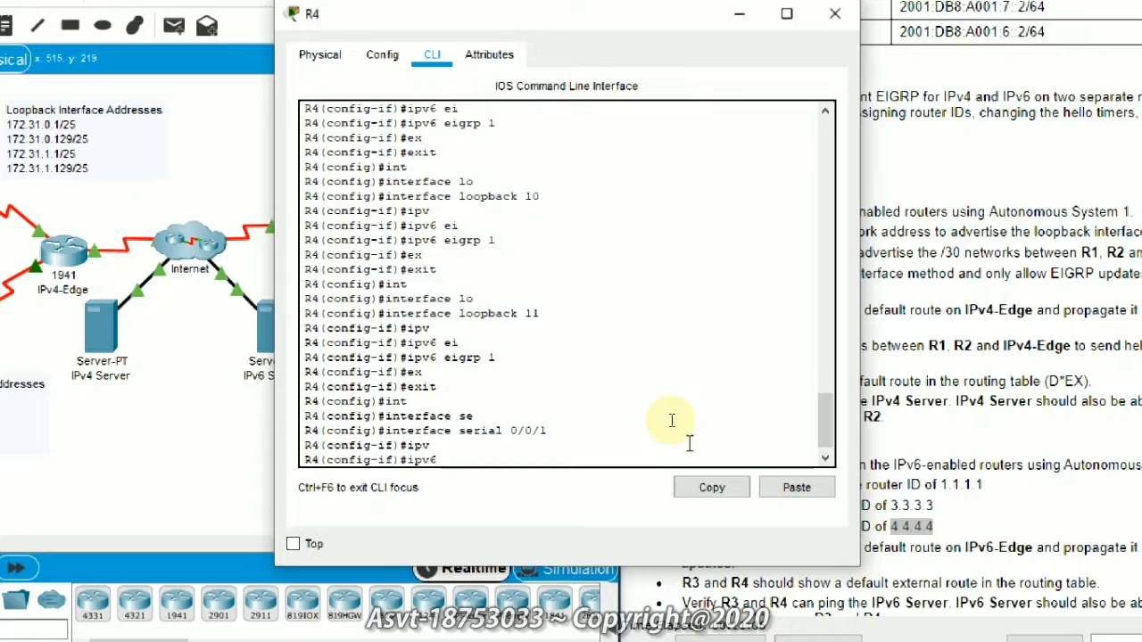
{"action": "type", "text": "ei"}
{"action": "key", "text": "Tab"}
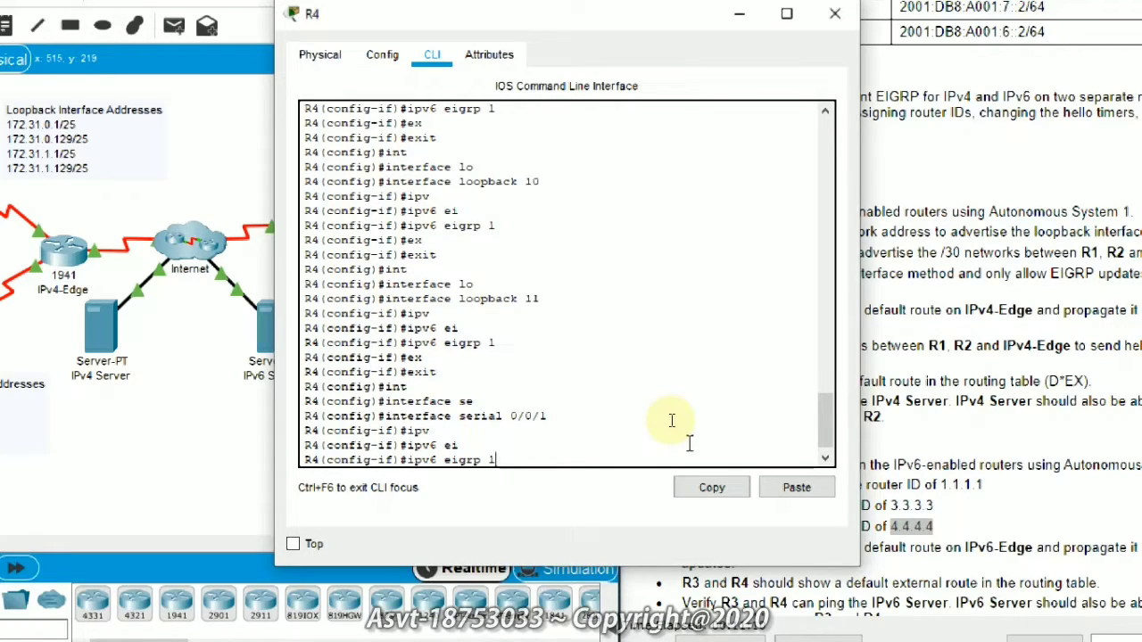
{"action": "key", "text": "Return"}
{"action": "key", "text": "Return"}
{"action": "key", "text": "Return"}
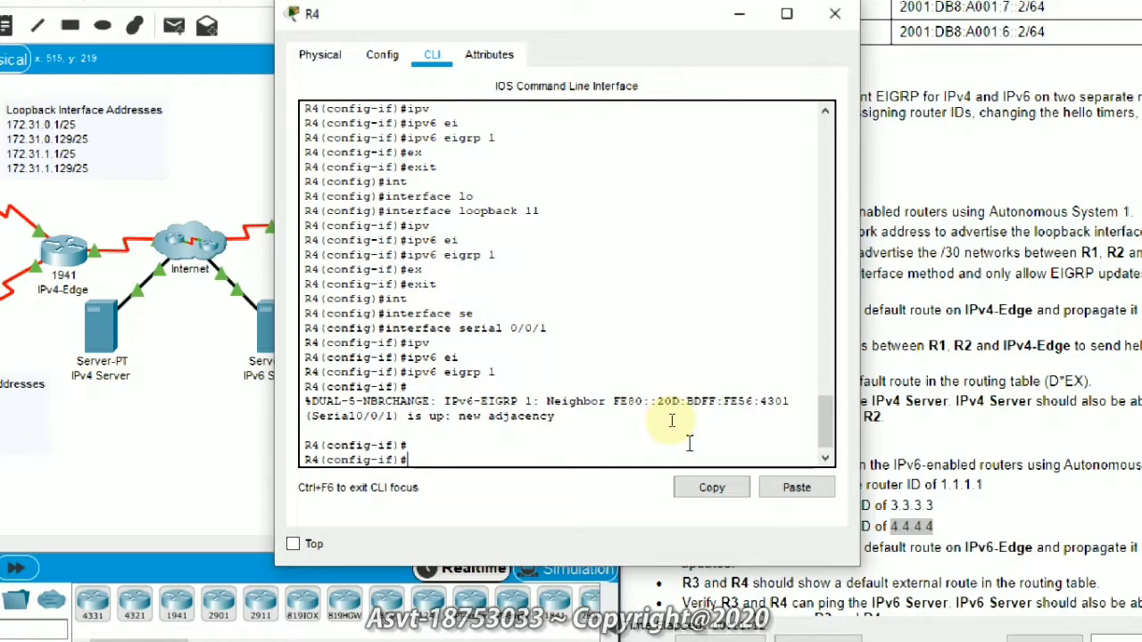
{"action": "key", "text": "Return"}
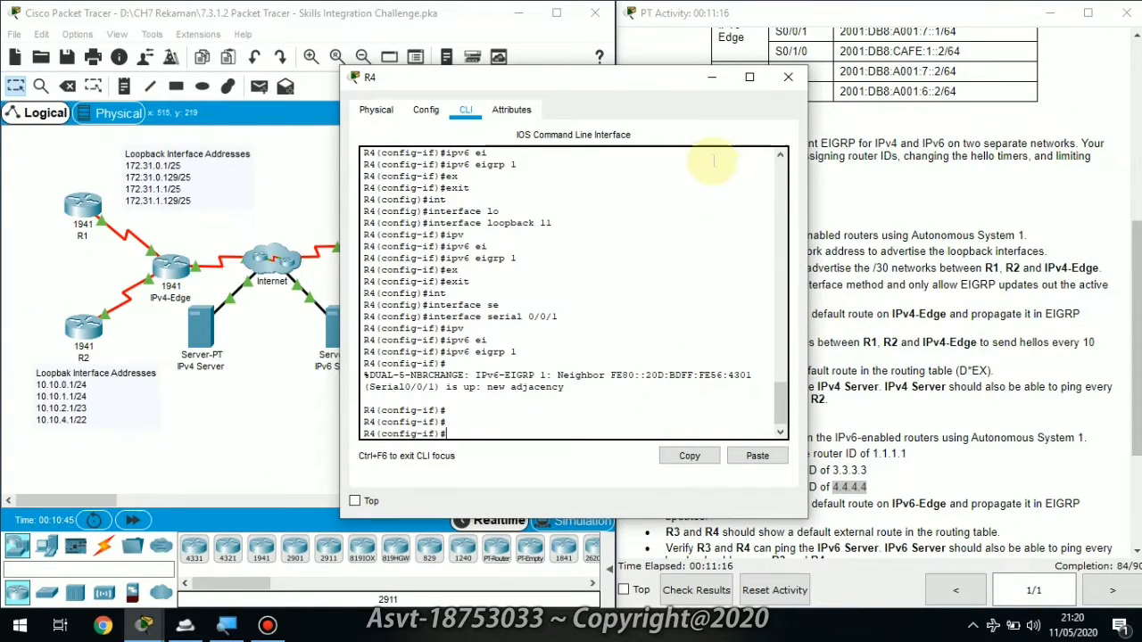
{"action": "left_click", "coordinate": [711, 76]}
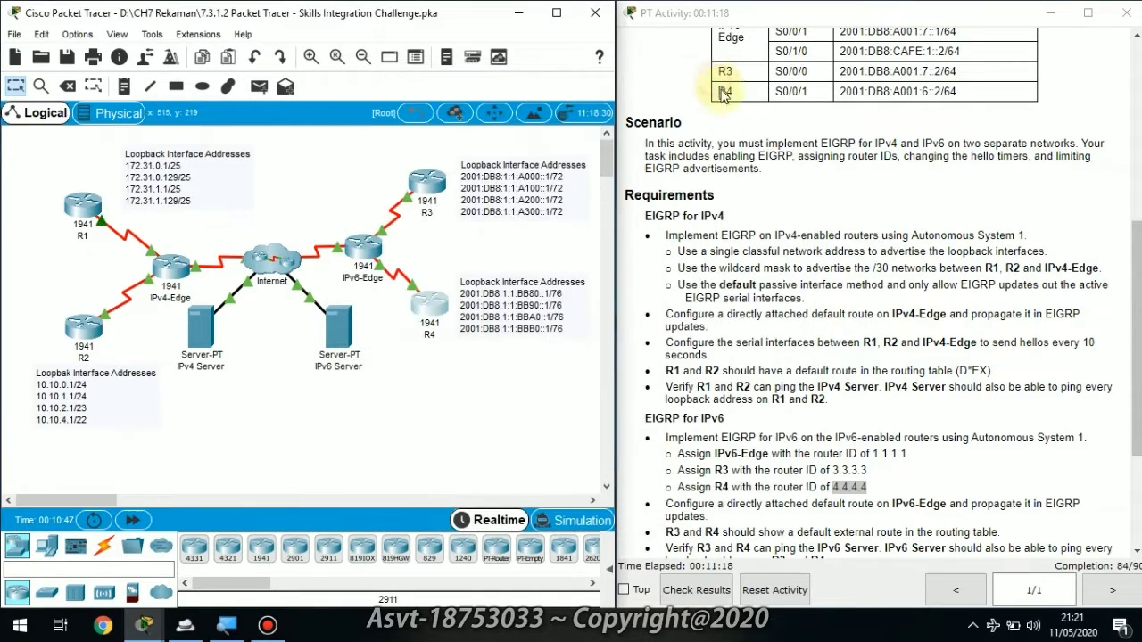
Step: Review the remaining EIGRP for IPv6 requirements and return IPv6-Edge's command line to global configuration mode
{"action": "scroll", "coordinate": [773, 337], "scroll_direction": "down", "scroll_amount": 1}
{"action": "scroll", "coordinate": [773, 337], "scroll_direction": "down", "scroll_amount": 1}
{"action": "scroll", "coordinate": [768, 339], "scroll_direction": "down", "scroll_amount": 2}
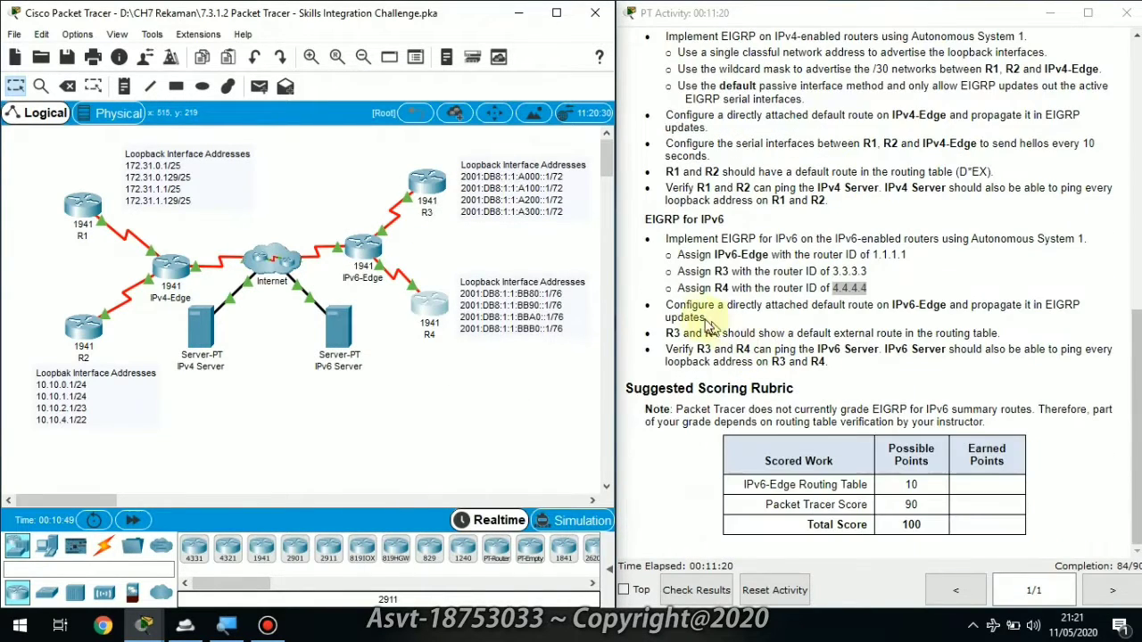
{"action": "left_click", "coordinate": [672, 327]}
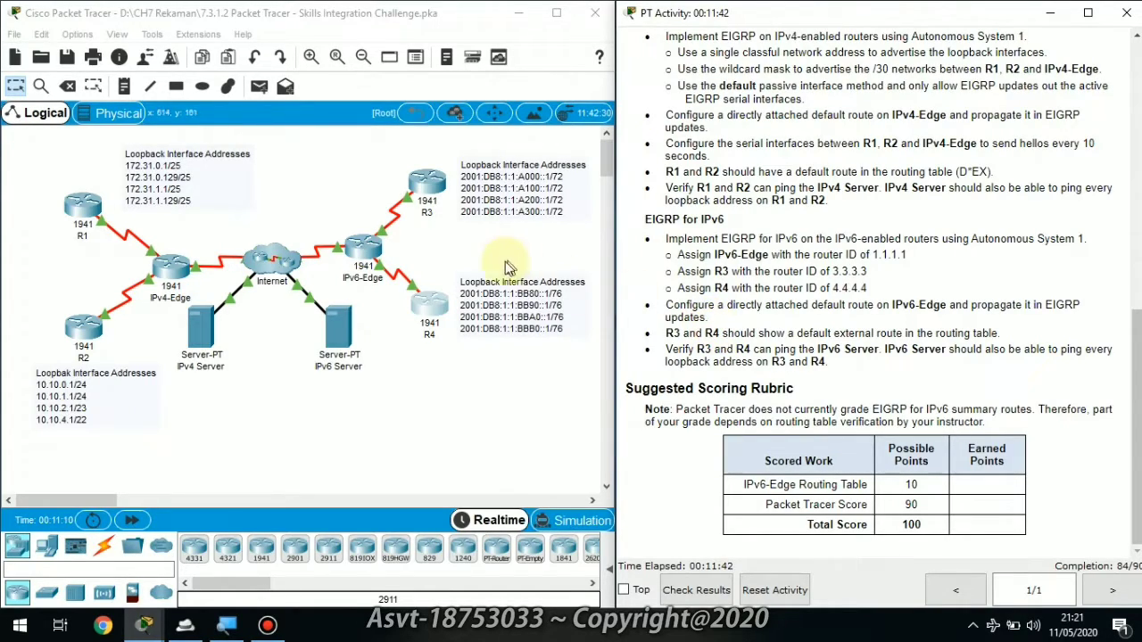
{"action": "left_click", "coordinate": [379, 259]}
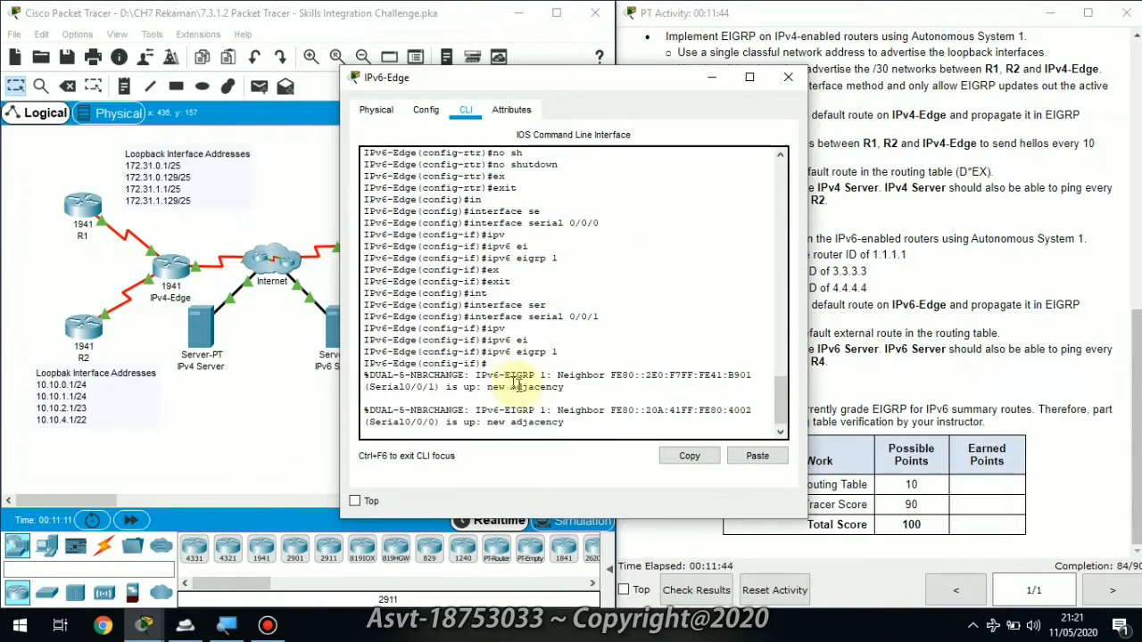
{"action": "left_click", "coordinate": [582, 431]}
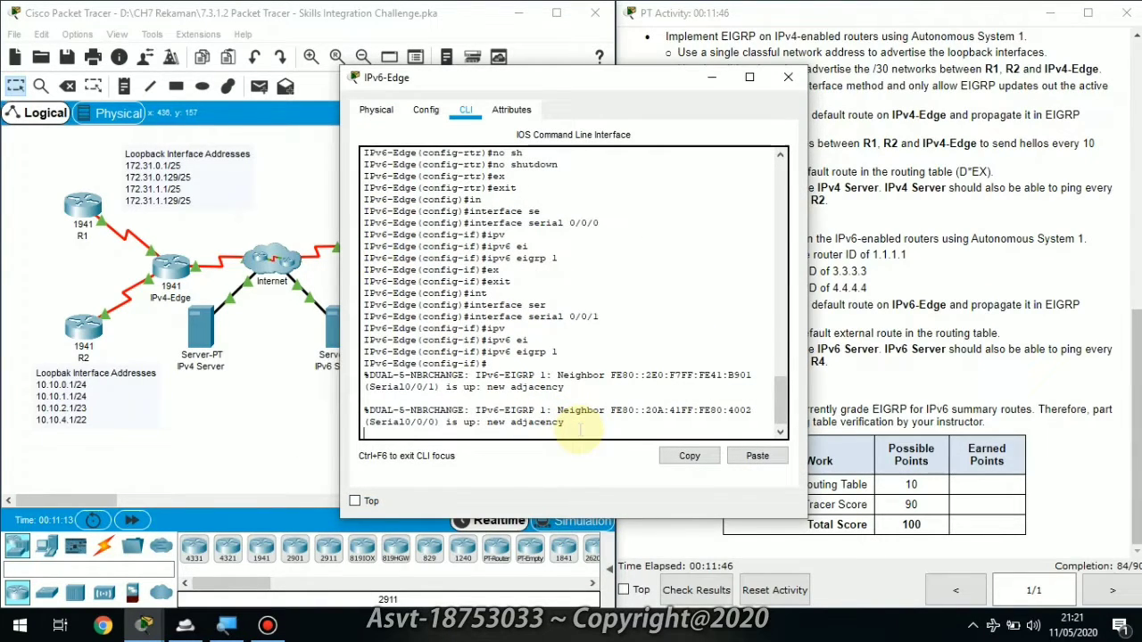
{"action": "key", "text": "Return"}
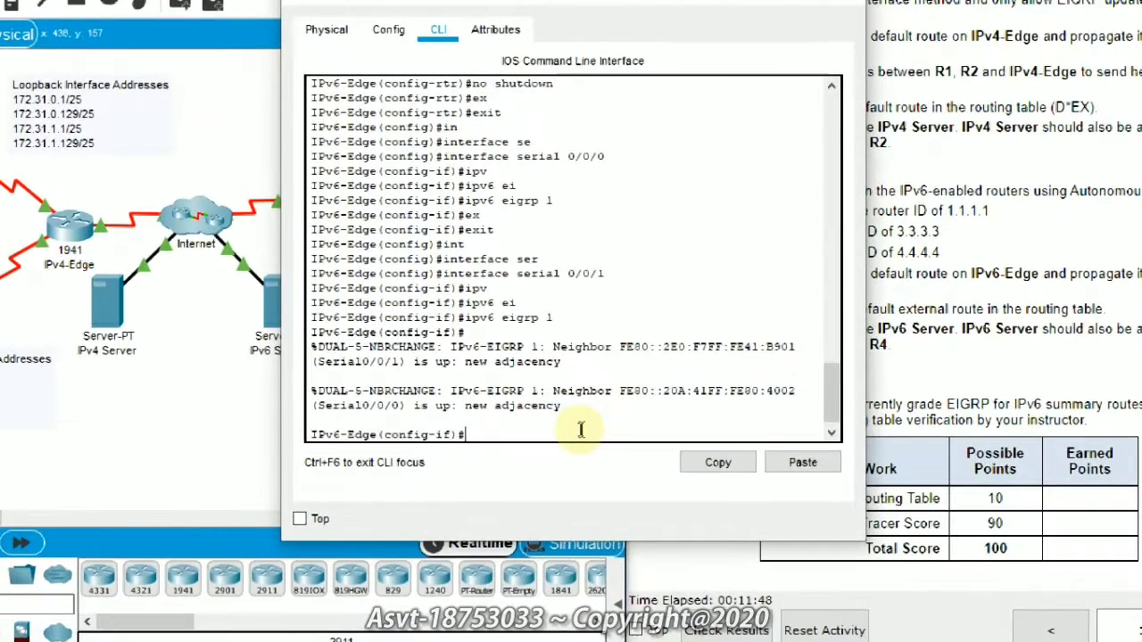
{"action": "type", "text": "ex"}
{"action": "key", "text": "Tab"}
{"action": "key", "text": "Return"}
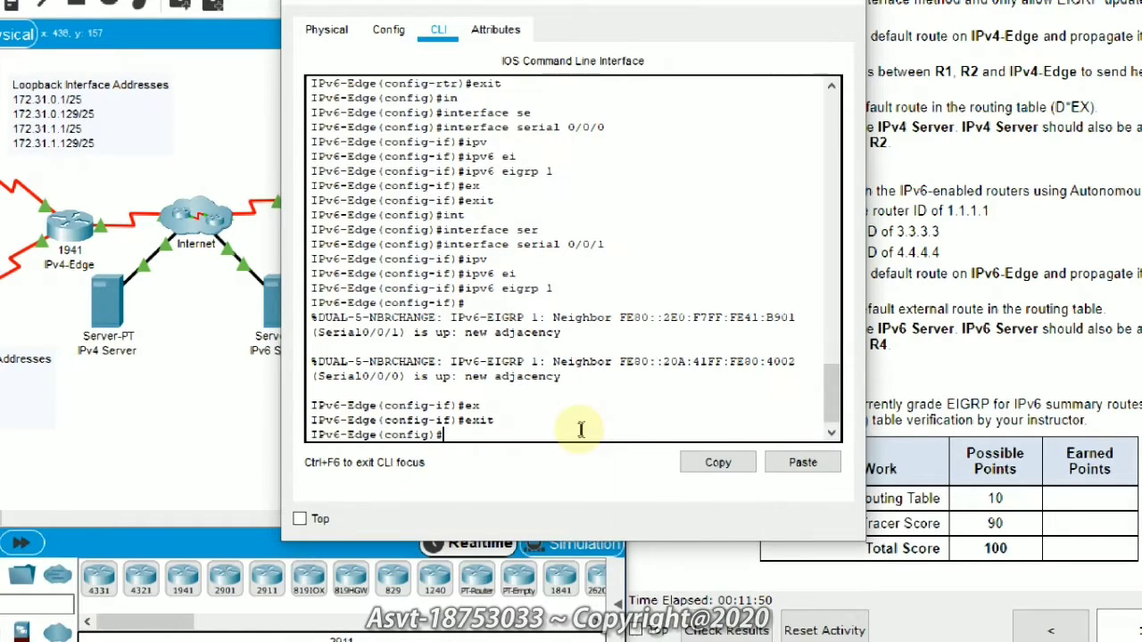
Step: Configure a directly attached IPv6 default route ::/0 out serial 0/1/0 on IPv6-Edge
{"action": "type", "text": "ipv"}
{"action": "key", "text": "Tab"}
{"action": "type", "text": "r"}
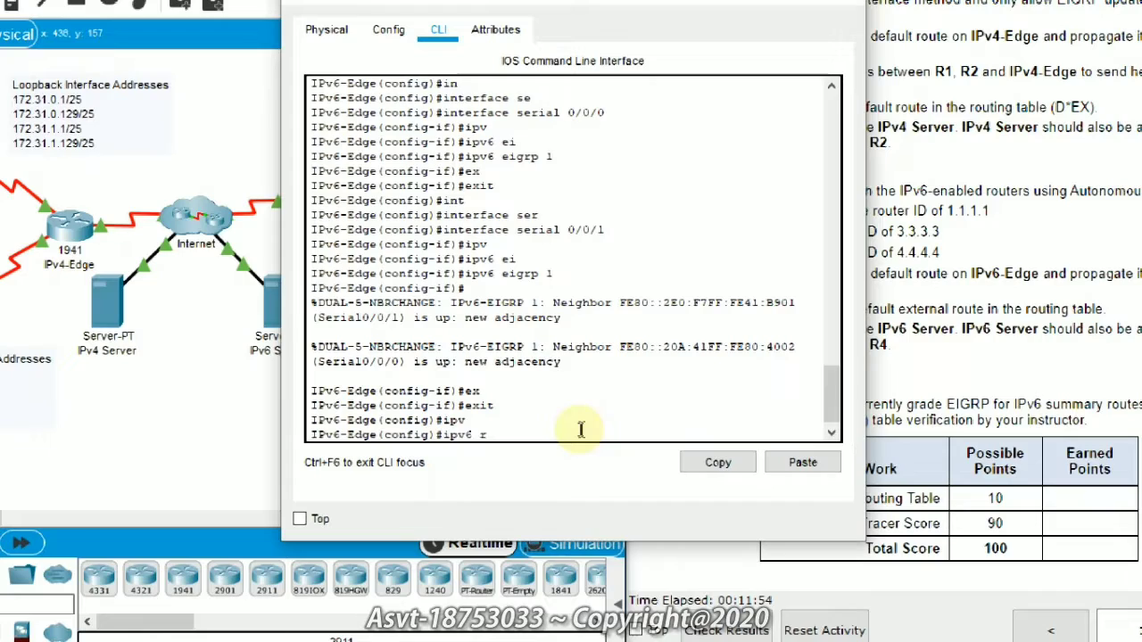
{"action": "type", "text": "ou"}
{"action": "key", "text": "Tab"}
{"action": "type", "text": "te"}
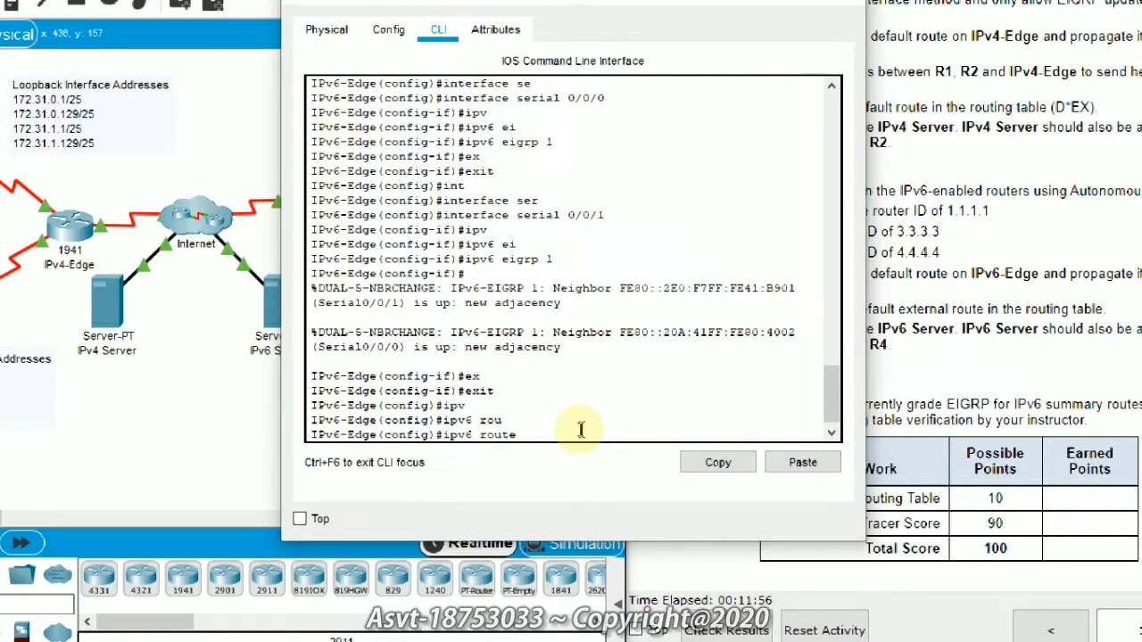
{"action": "type", "text": " ::/0 serial"}
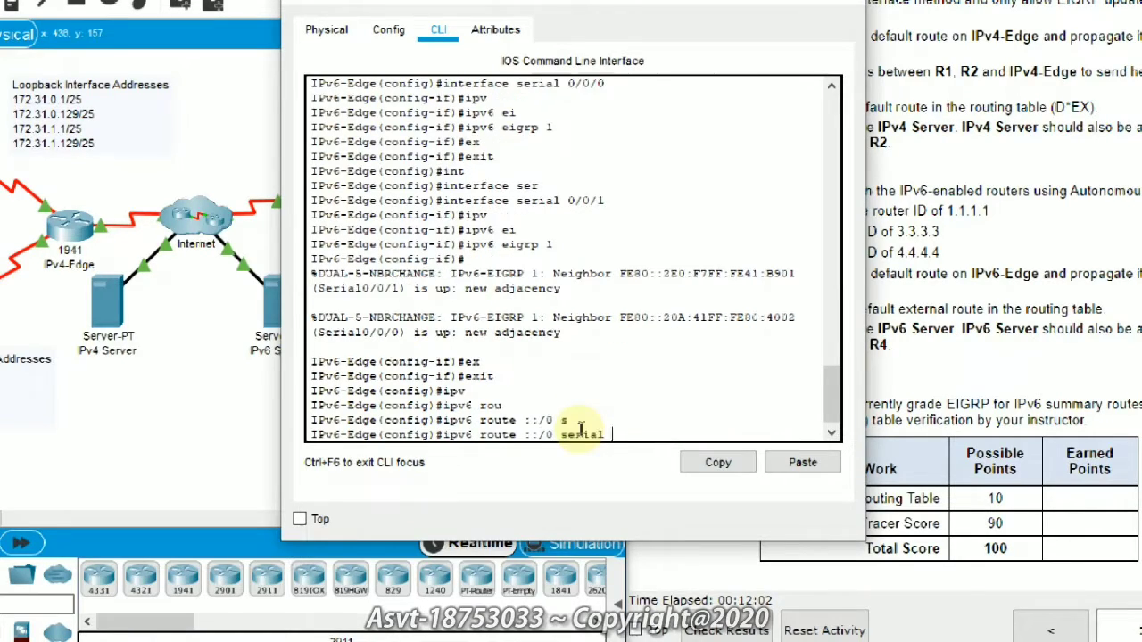
{"action": "key", "text": "Tab"}
{"action": "type", "text": "0/1/0"}
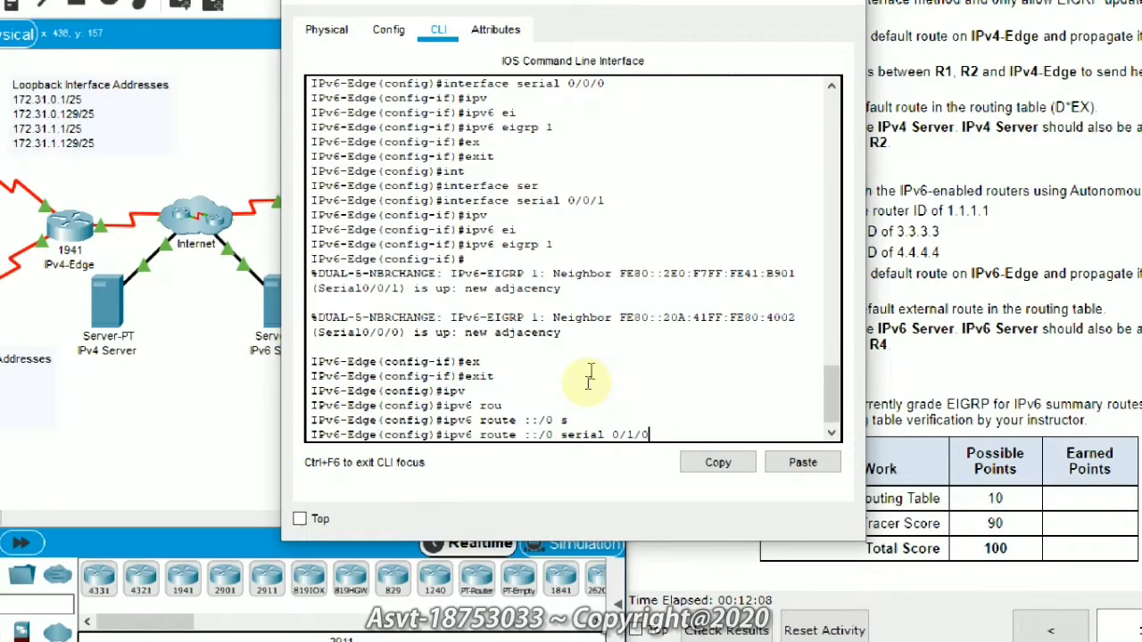
{"action": "key", "text": "Return"}
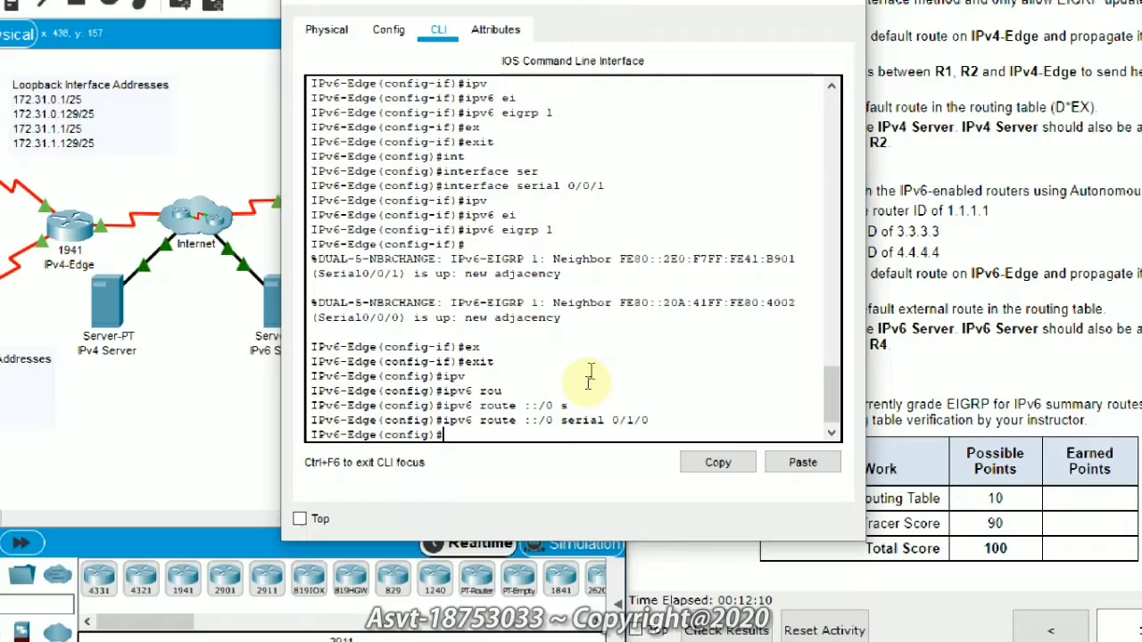
Step: Redistribute static routes into IPv6 EIGRP 1 on IPv6-Edge and put its window away
{"action": "type", "text": "ipv"}
{"action": "key", "text": "Tab"}
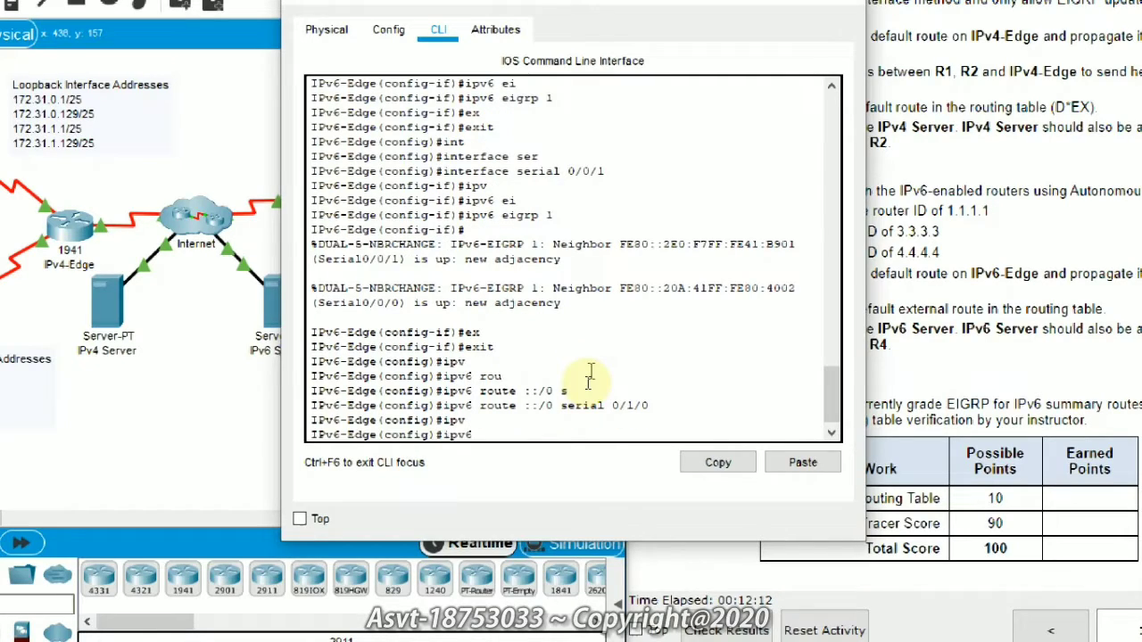
{"action": "type", "text": "rou"}
{"action": "key", "text": "Tab"}
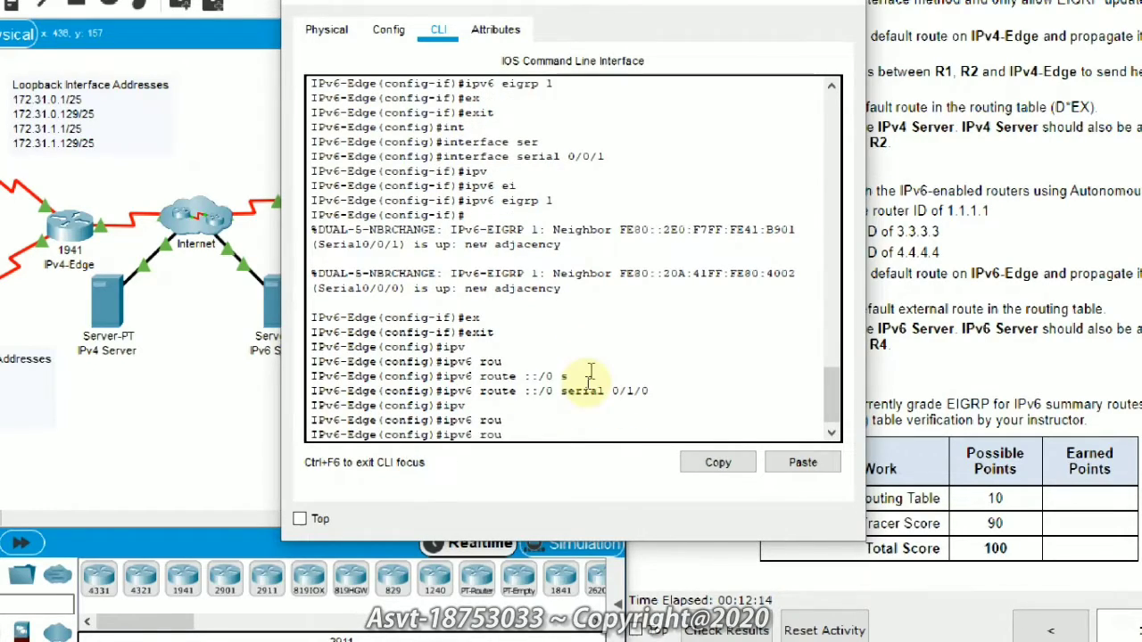
{"action": "type", "text": "ter ei"}
{"action": "key", "text": "Tab"}
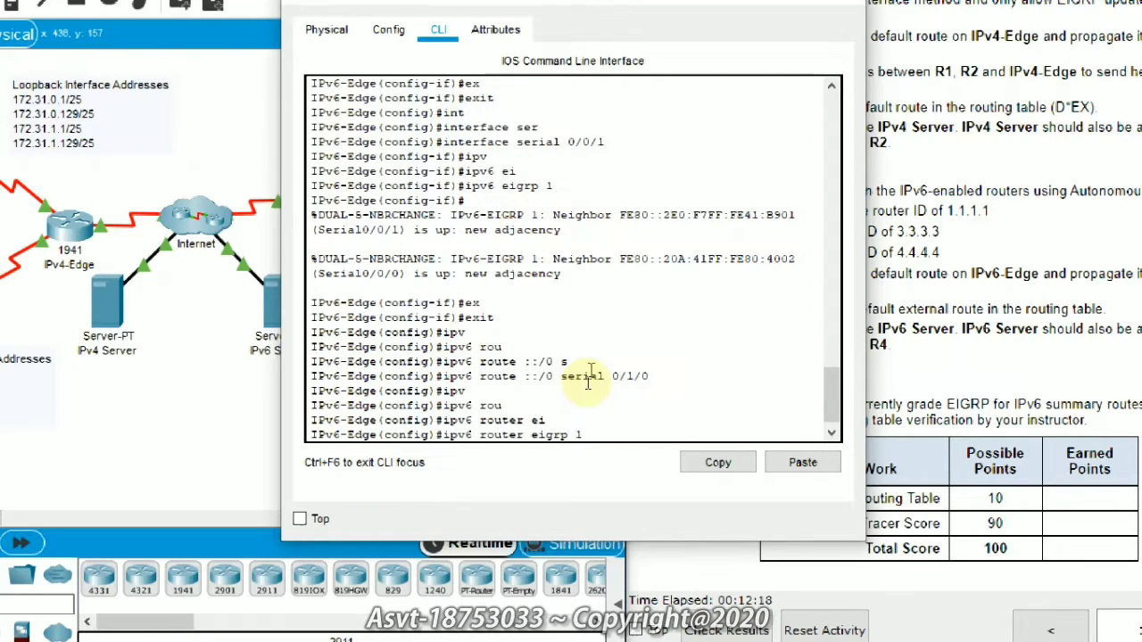
{"action": "key", "text": "Return"}
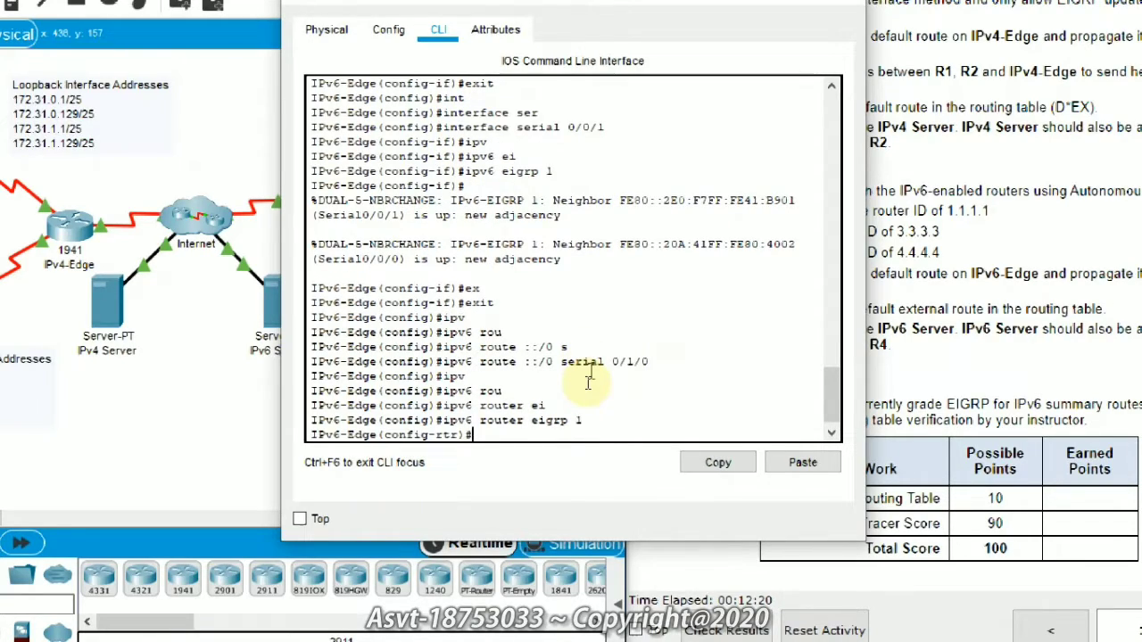
{"action": "type", "text": "red"}
{"action": "key", "text": "Tab"}
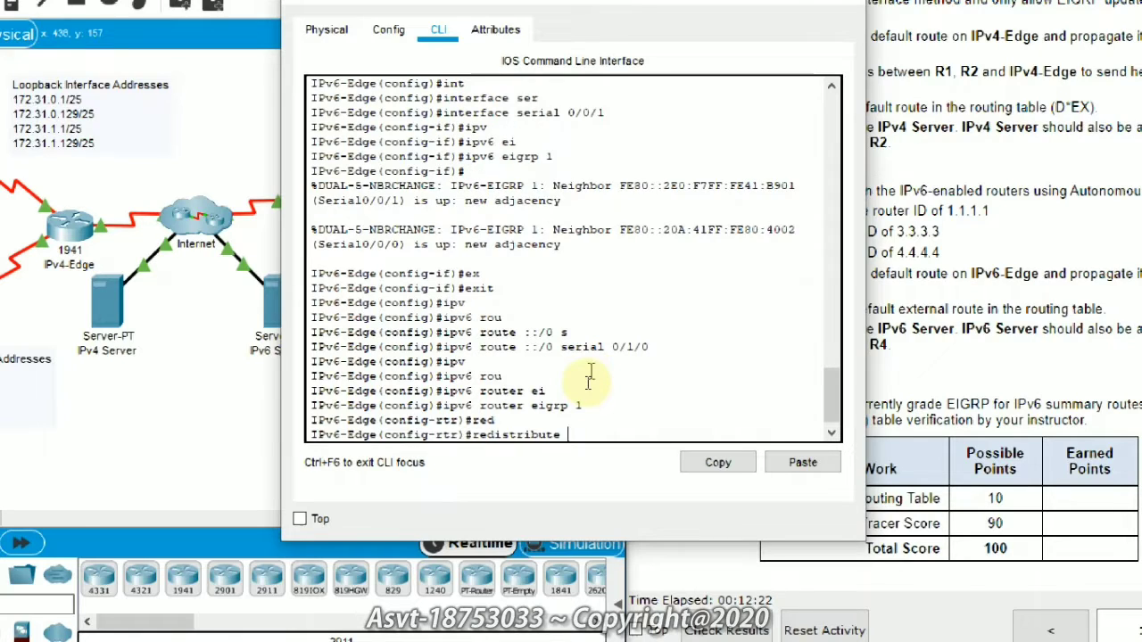
{"action": "type", "text": "st"}
{"action": "key", "text": "Tab"}
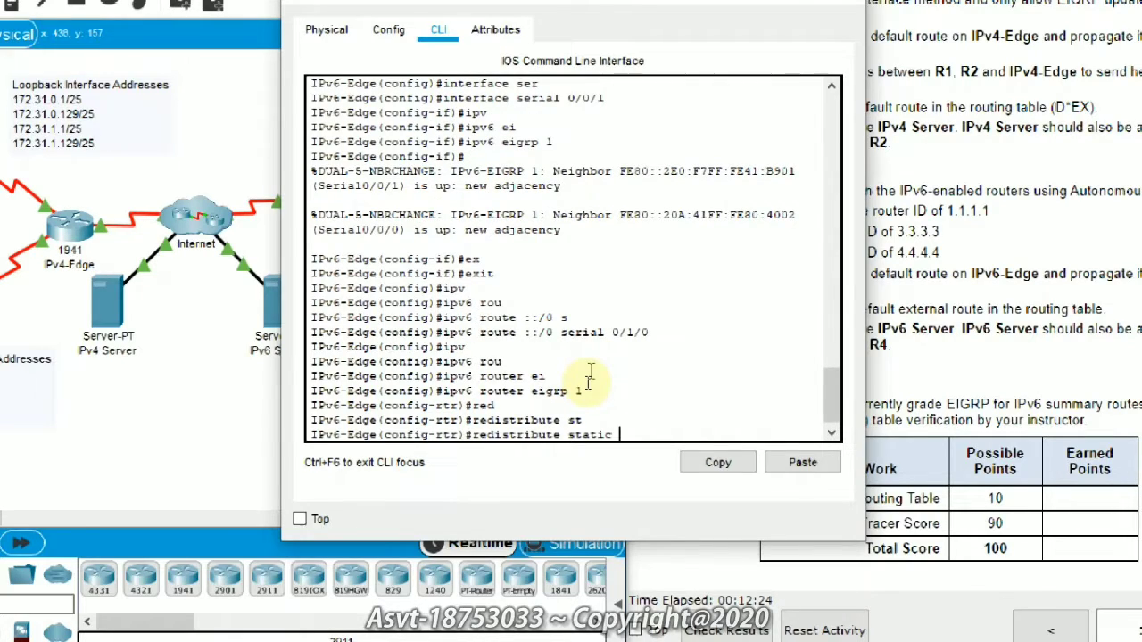
{"action": "key", "text": "Return"}
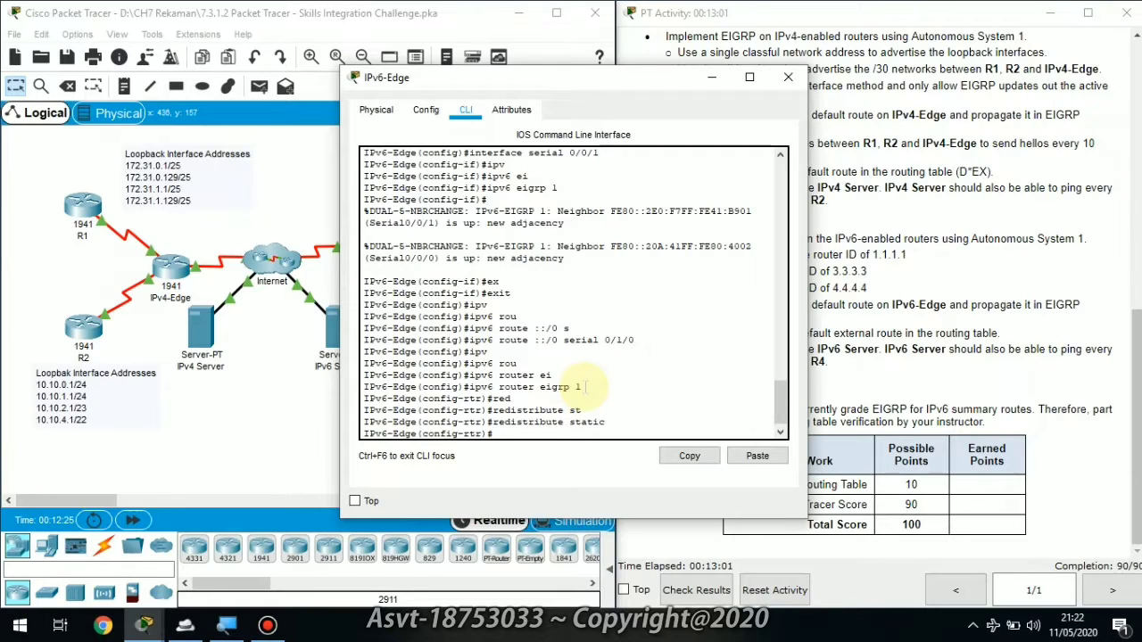
{"action": "left_click", "coordinate": [714, 78]}
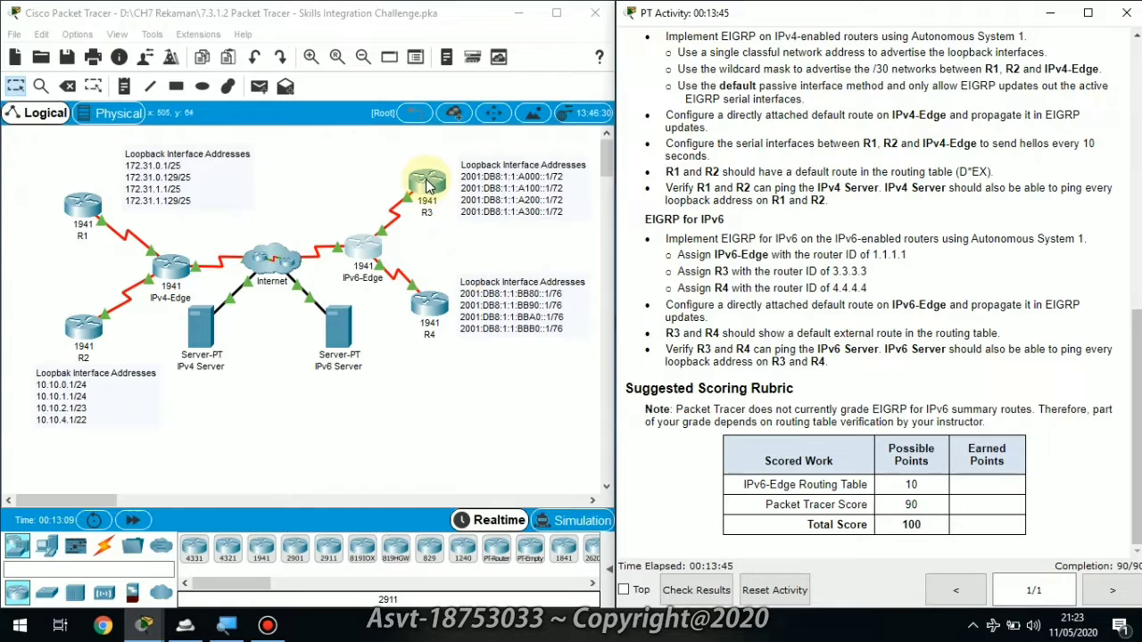
Step: Open R3's command line and leave configuration mode for privileged EXEC mode
{"action": "double_click", "coordinate": [671, 333]}
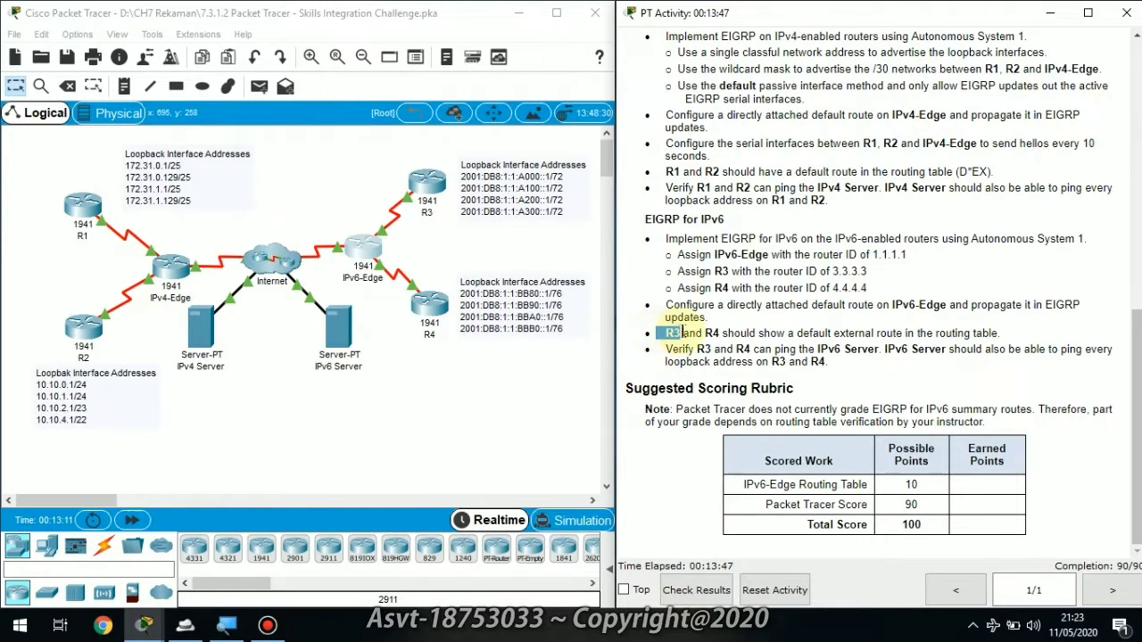
{"action": "left_click", "coordinate": [422, 187]}
{"action": "left_click", "coordinate": [422, 187]}
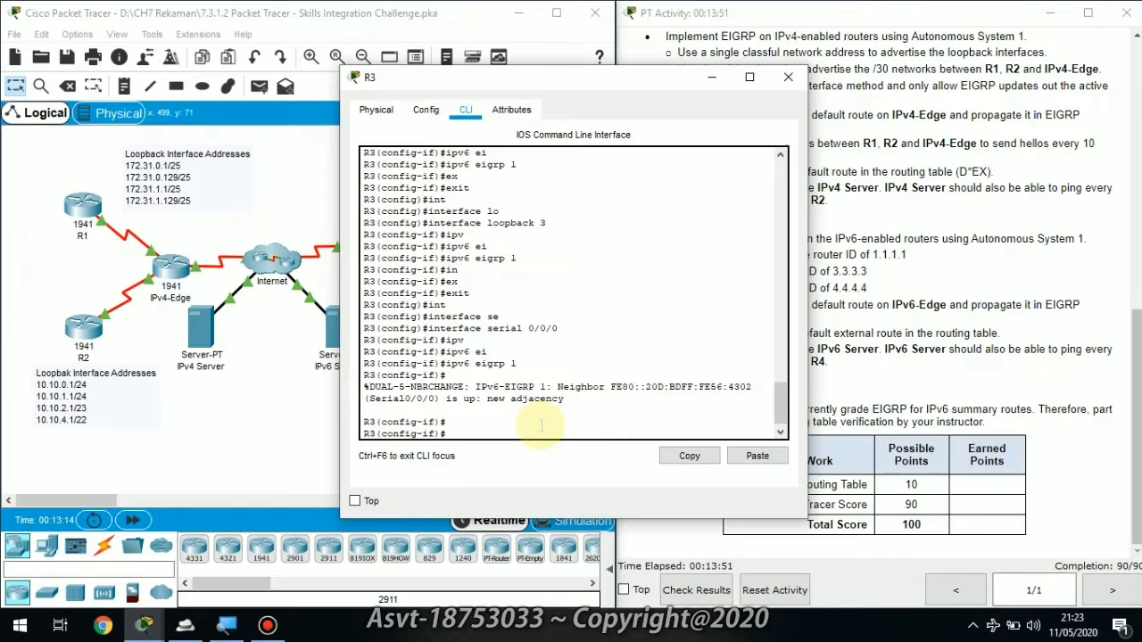
{"action": "type", "text": "rex"}
{"action": "key", "text": "Tab"}
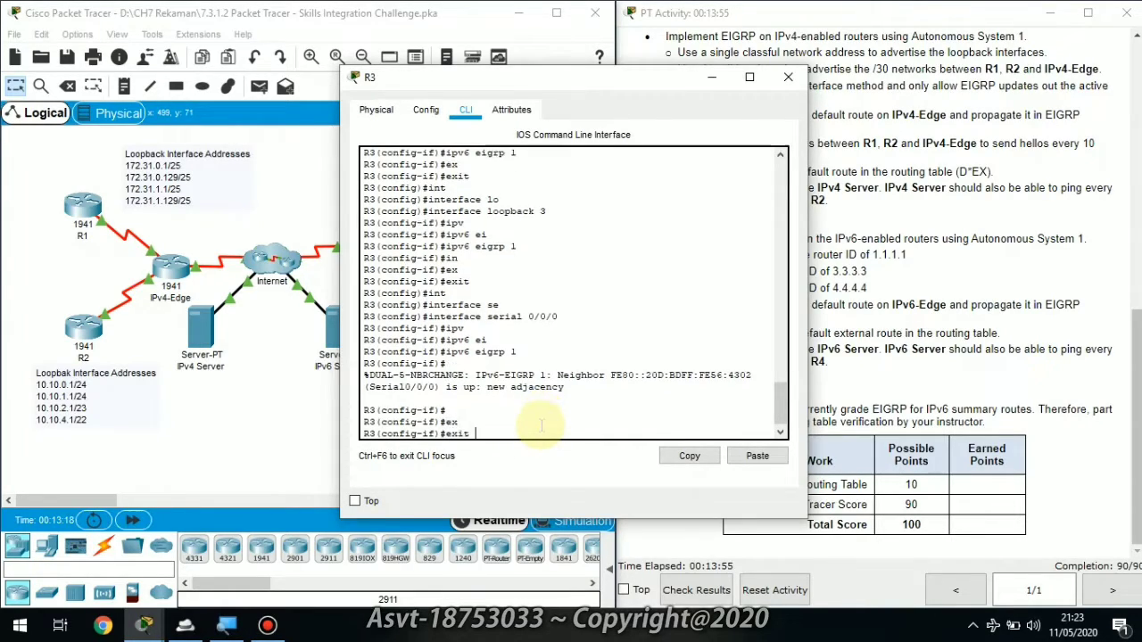
{"action": "key", "text": "Return"}
{"action": "type", "text": "exit"}
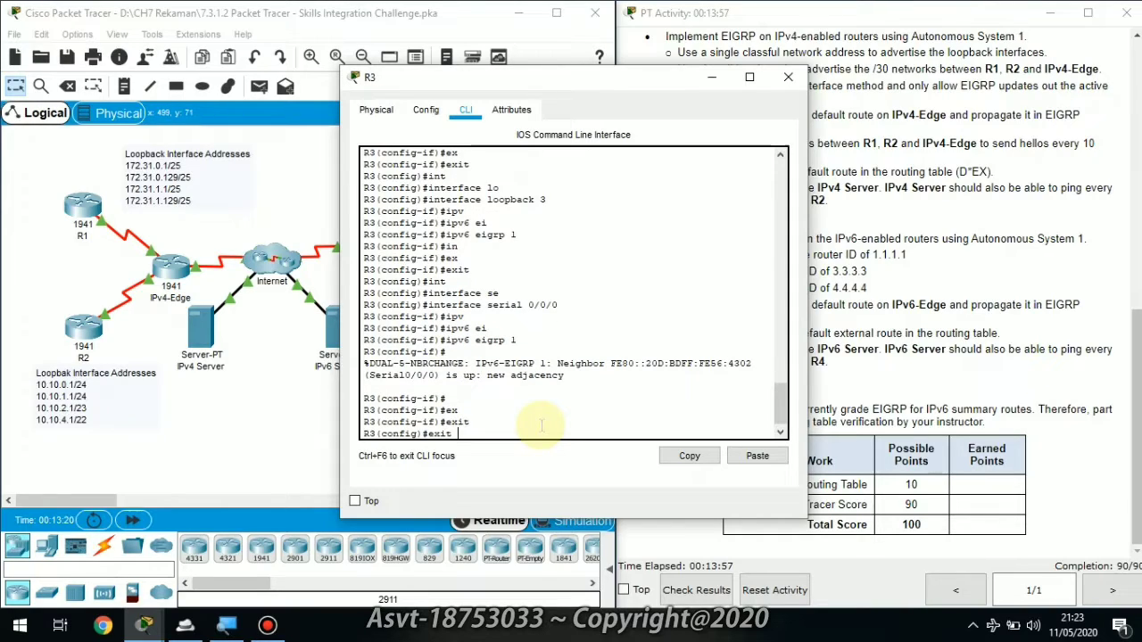
{"action": "key", "text": "Return"}
{"action": "key", "text": "Return"}
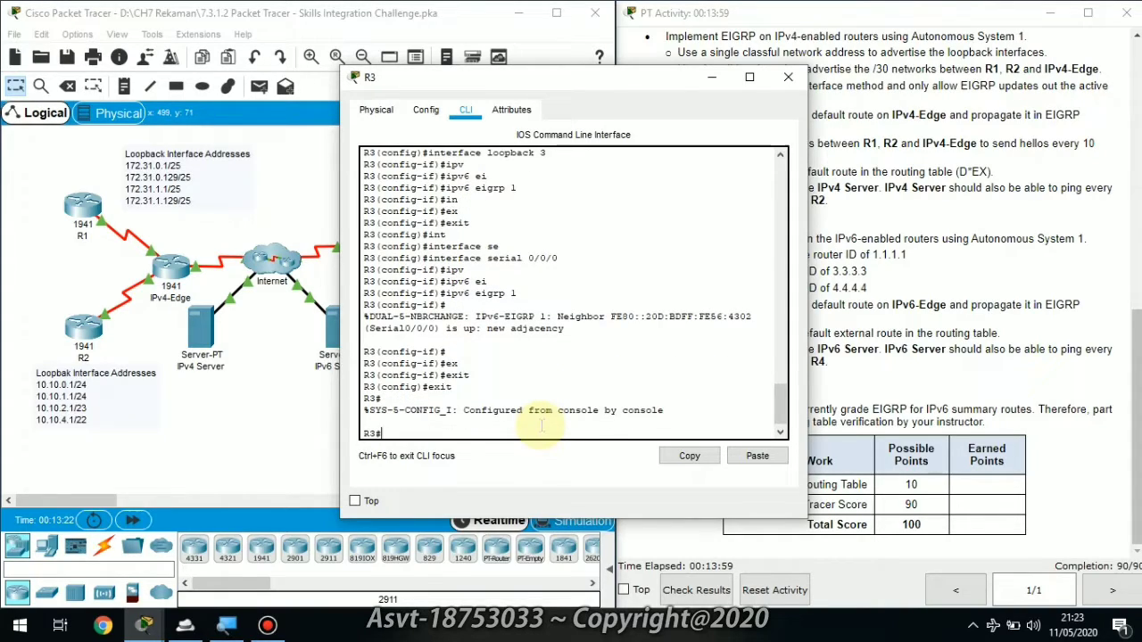
Step: Display R3's IPv4 routing table with show ip route and return to an empty prompt
{"action": "type", "text": "sh"}
{"action": "key", "text": "Tab"}
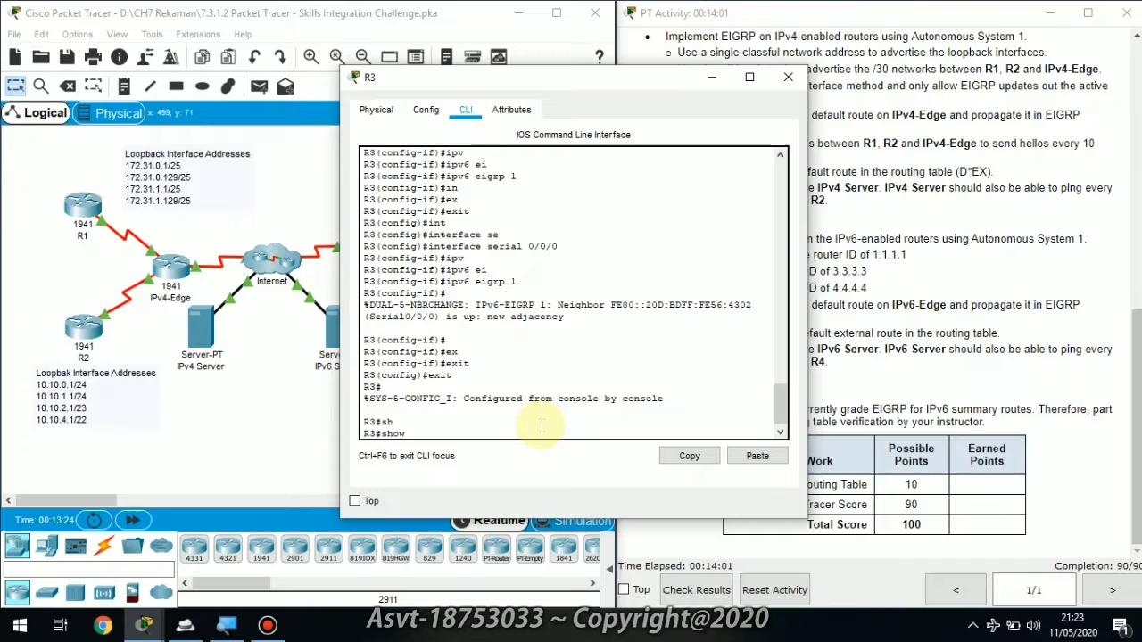
{"action": "type", "text": "ip"}
{"action": "key", "text": "Tab"}
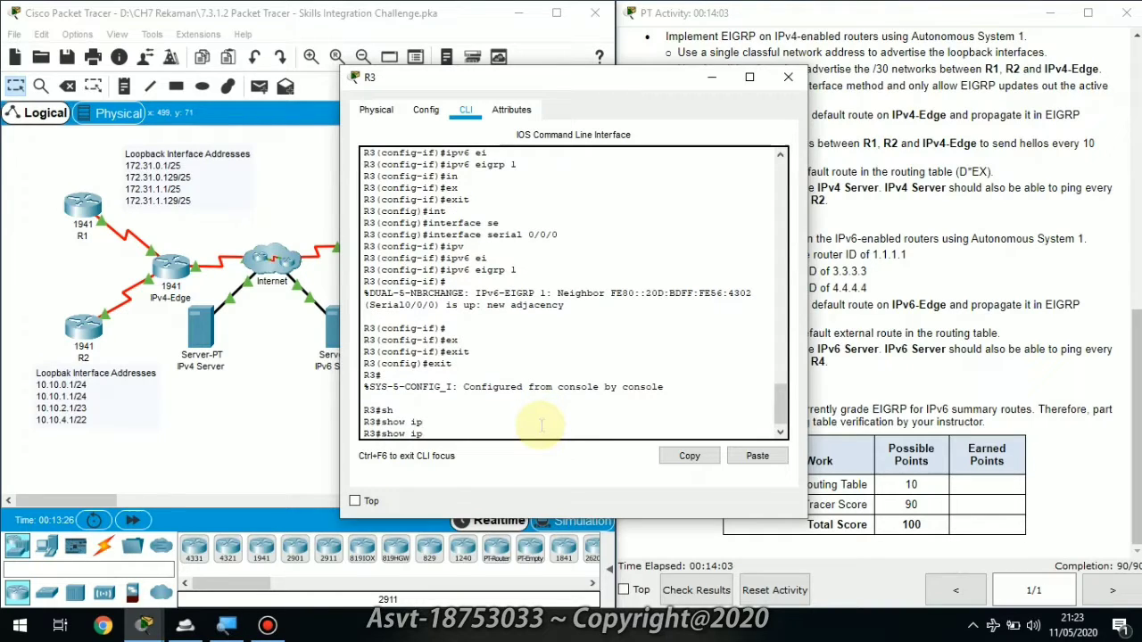
{"action": "type", "text": "ro"}
{"action": "key", "text": "Tab"}
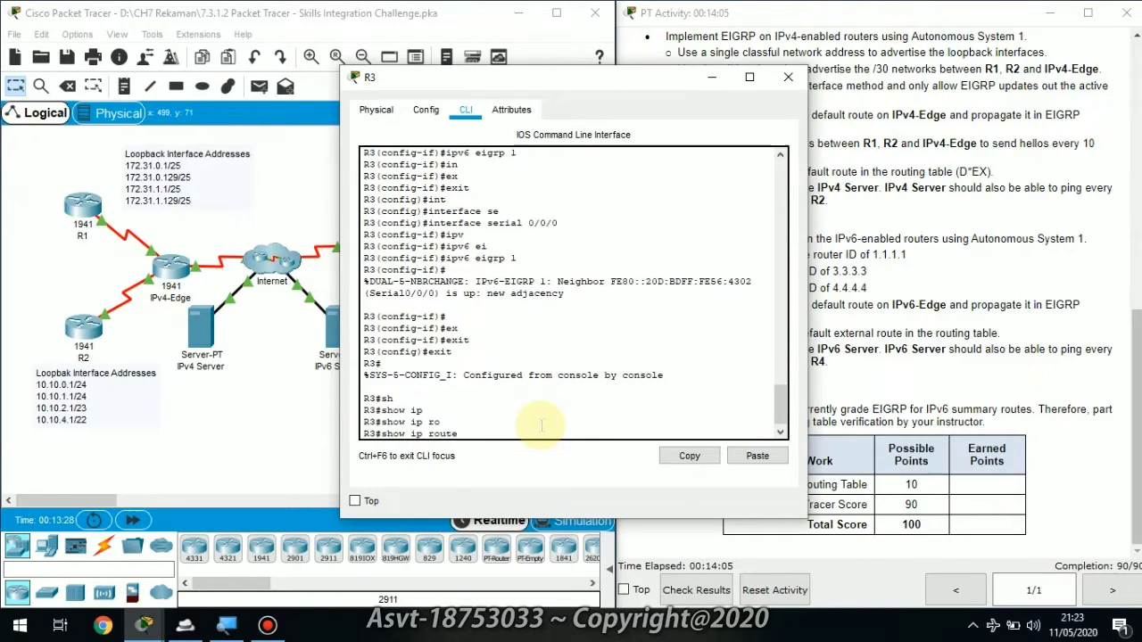
{"action": "key", "text": "Return"}
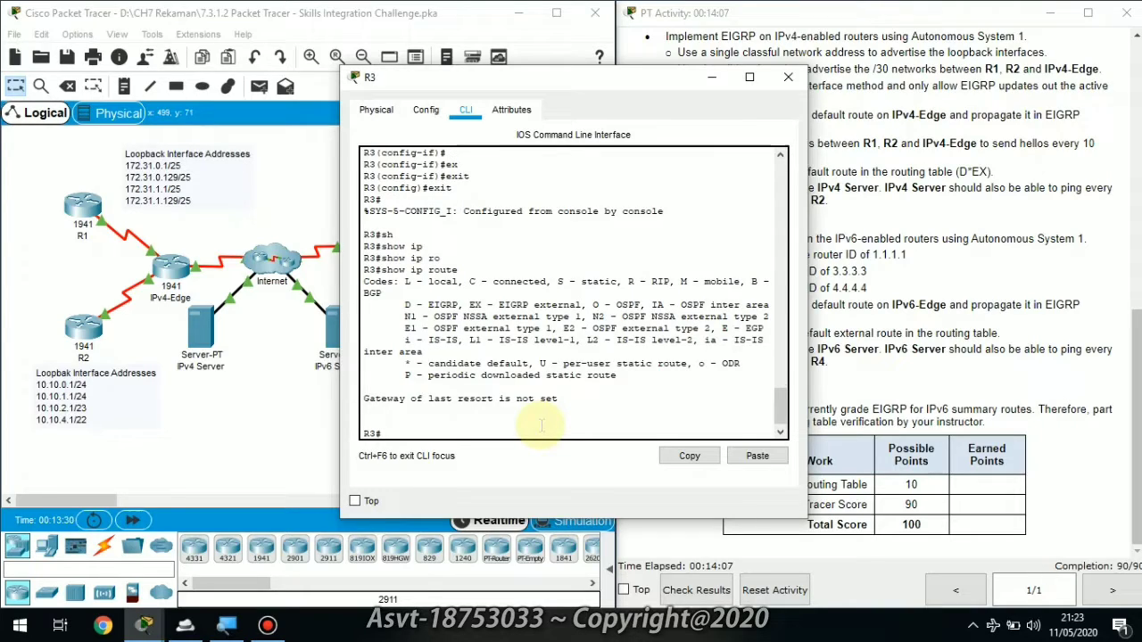
{"action": "key", "text": "Return"}
{"action": "key", "text": "Return"}
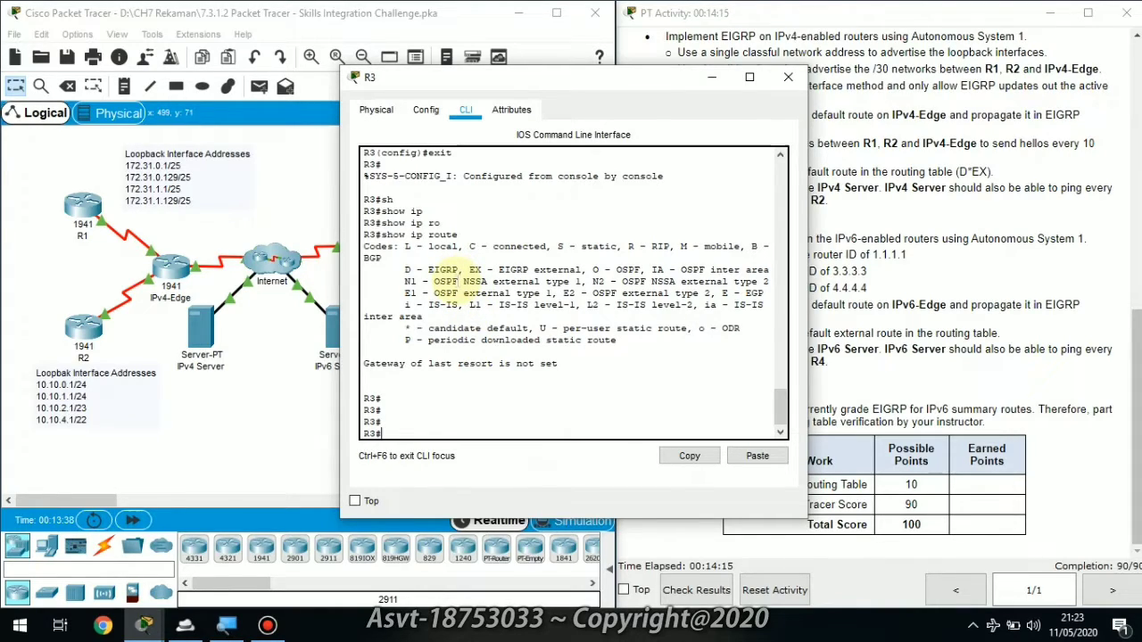
Step: Run show ipv6 route on R3, examine the external default route entry, and put the window away
{"action": "key", "text": "Up"}
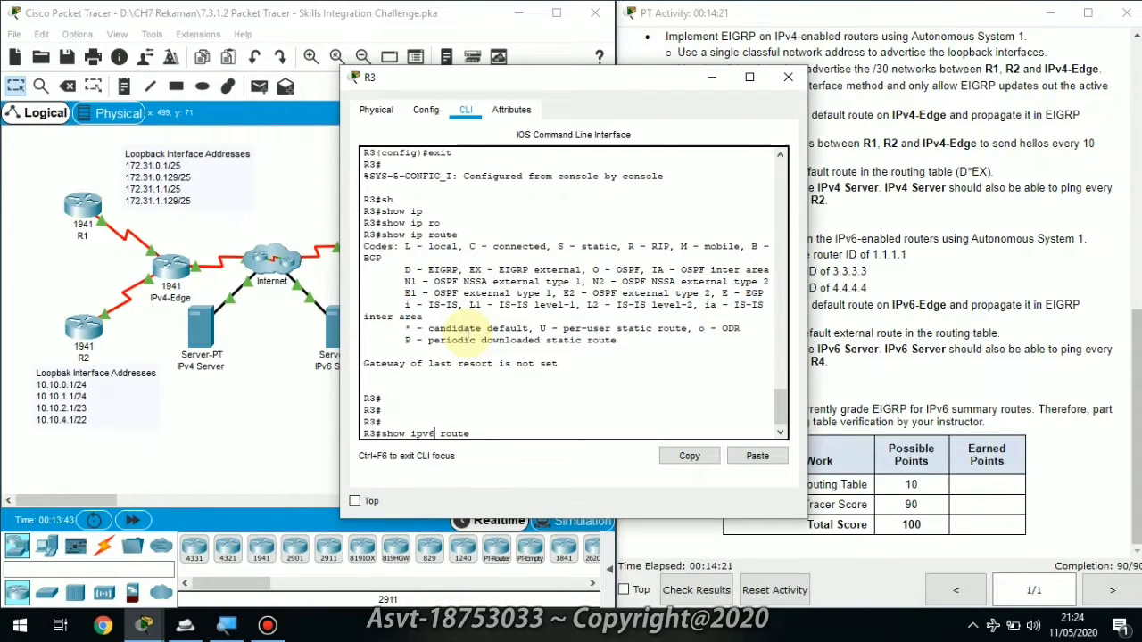
{"action": "key", "text": "Return"}
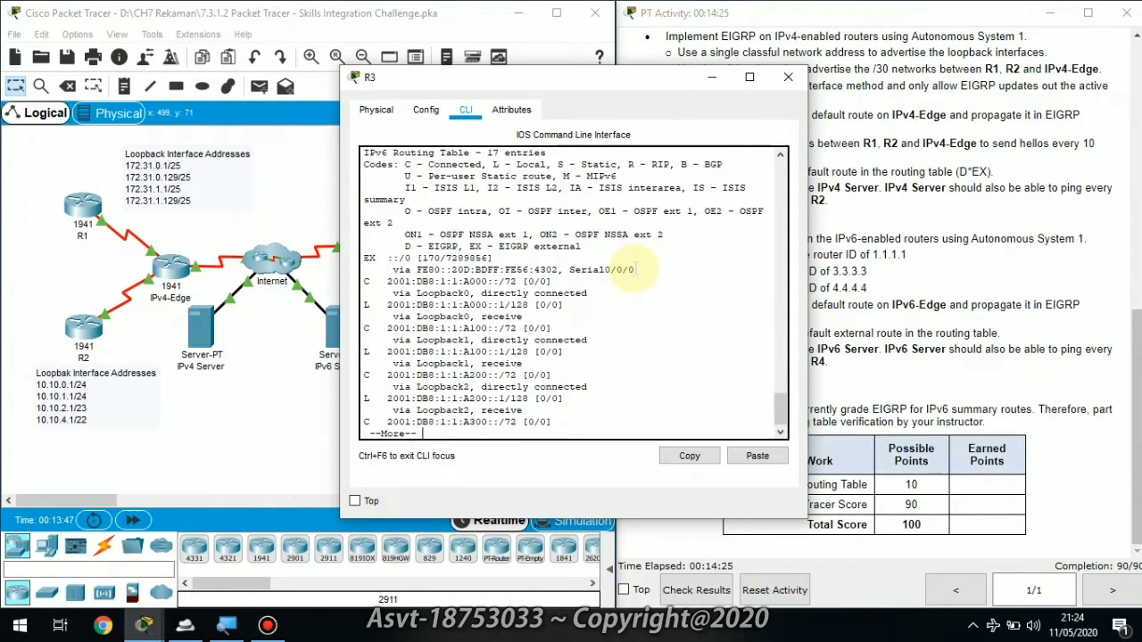
{"action": "left_click_drag", "start_coordinate": [534, 248], "coordinate": [471, 258]}
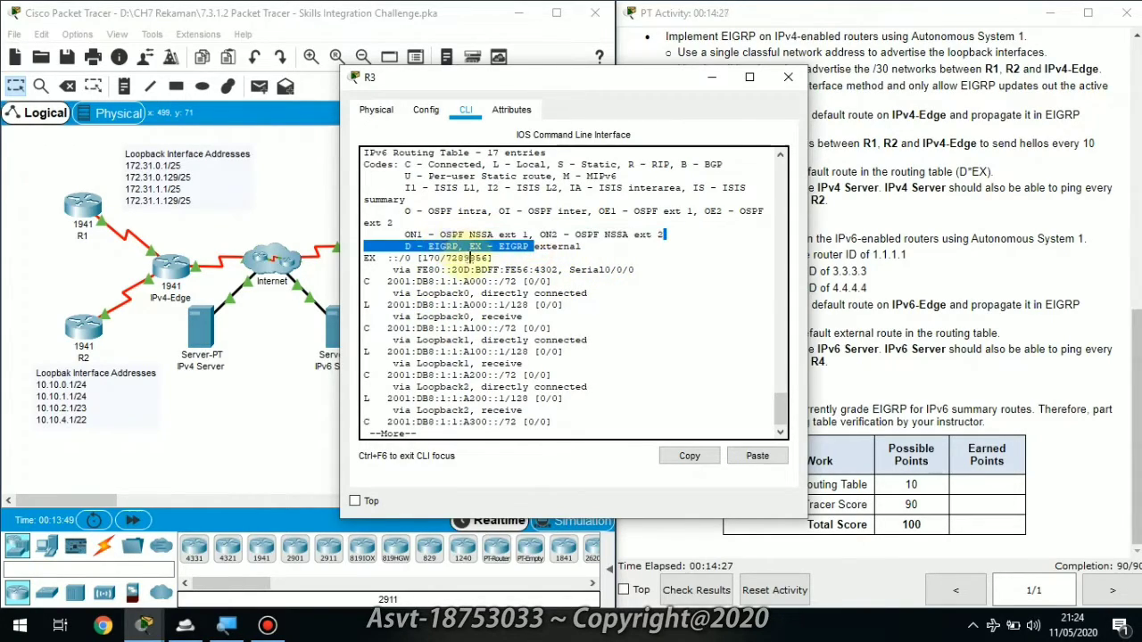
{"action": "left_click_drag", "start_coordinate": [636, 269], "coordinate": [364, 238]}
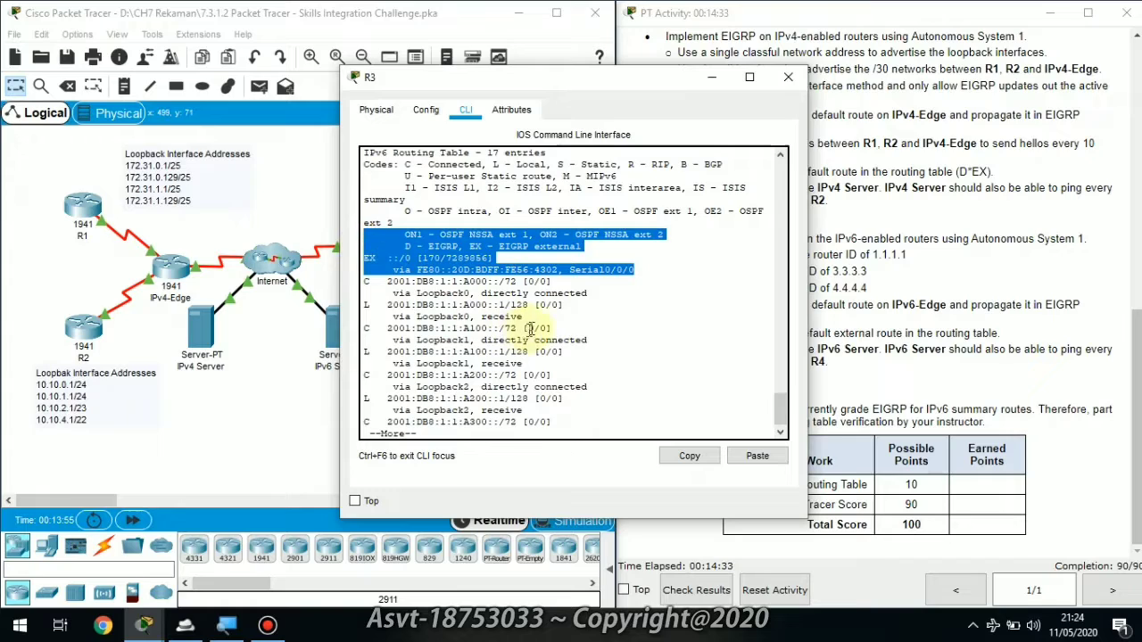
{"action": "left_click", "coordinate": [711, 78]}
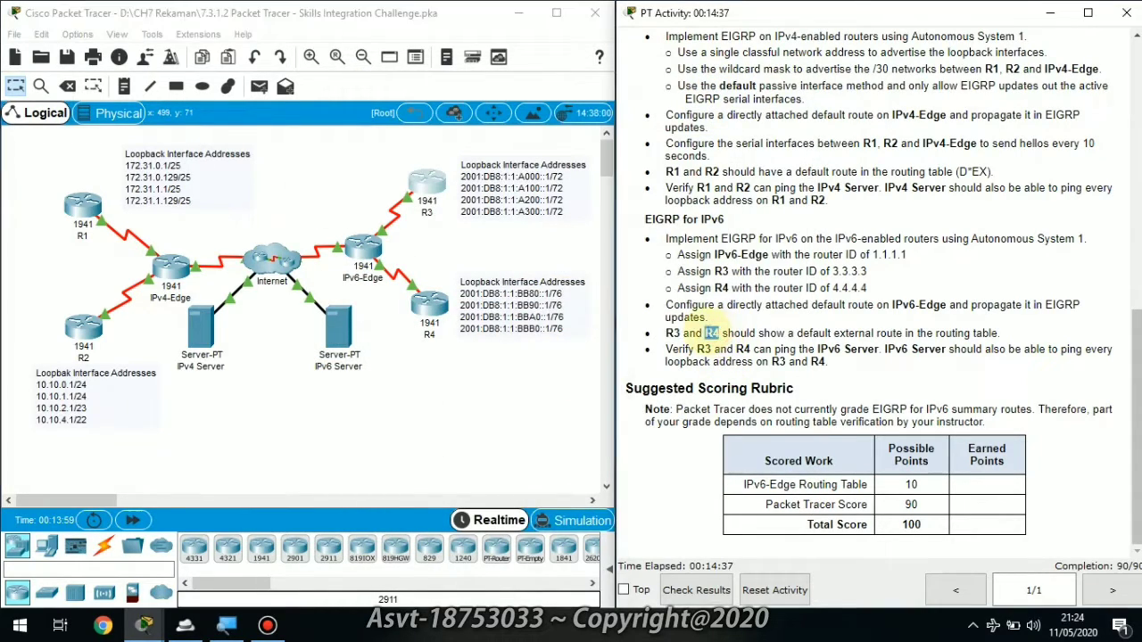
Step: Open R4's command line and leave configuration mode for privileged EXEC mode
{"action": "left_click", "coordinate": [438, 308]}
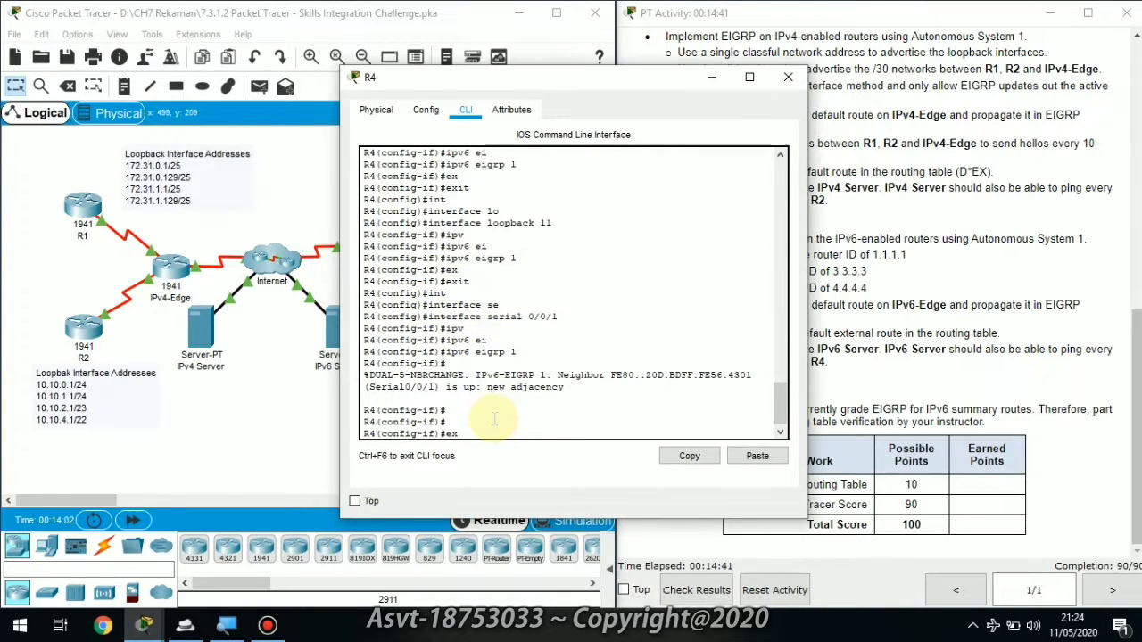
{"action": "key", "text": "Return"}
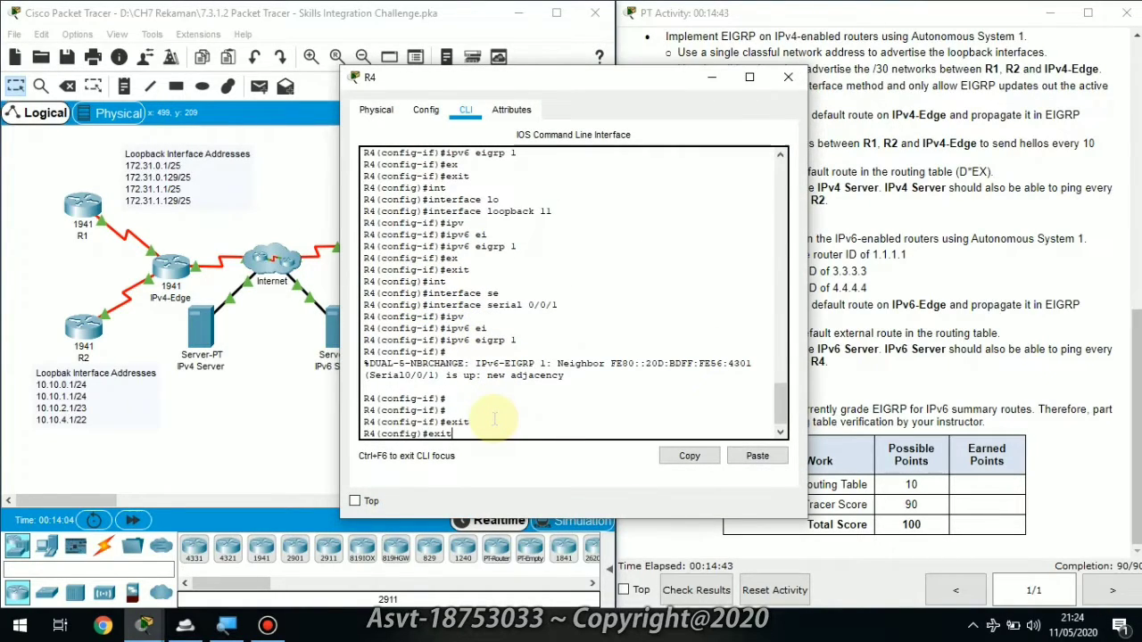
{"action": "type", "text": "exit"}
{"action": "key", "text": "Return"}
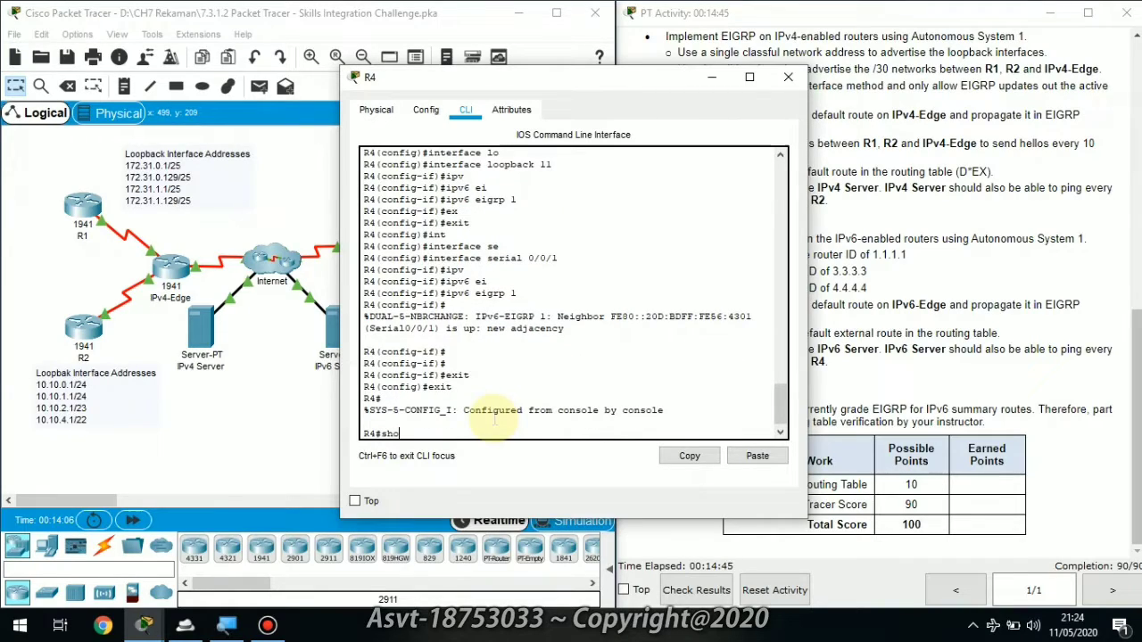
Step: Run show ipv6 route on R4, examine its external default route entry, and close the window
{"action": "type", "text": "sho"}
{"action": "key", "text": "Tab"}
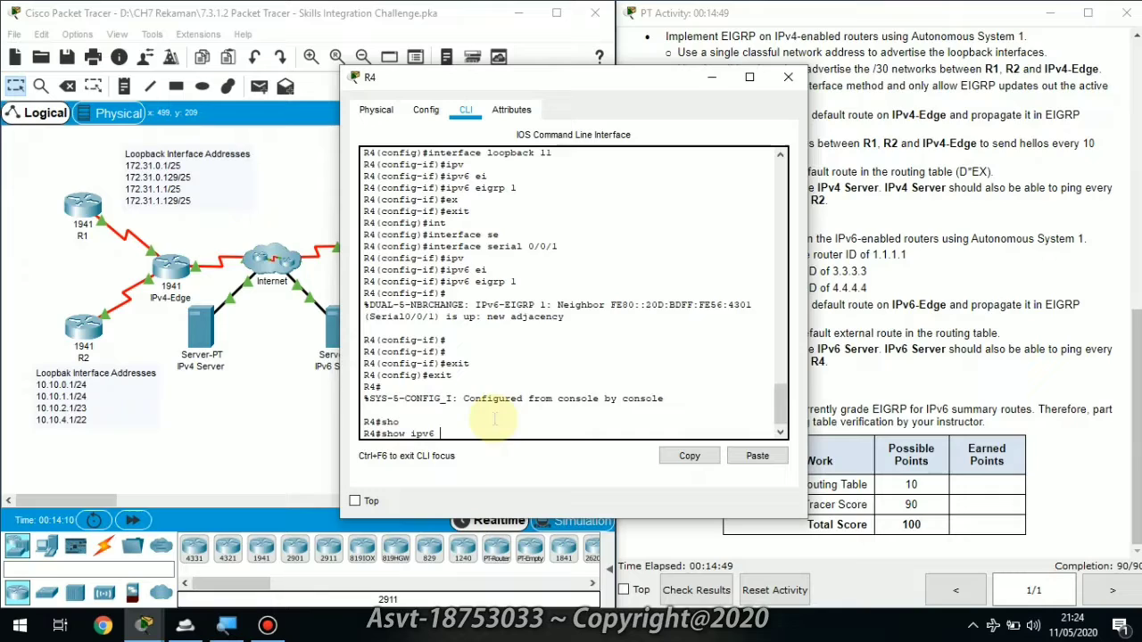
{"action": "type", "text": "ipv6 ro"}
{"action": "key", "text": "Tab"}
{"action": "key", "text": "Return"}
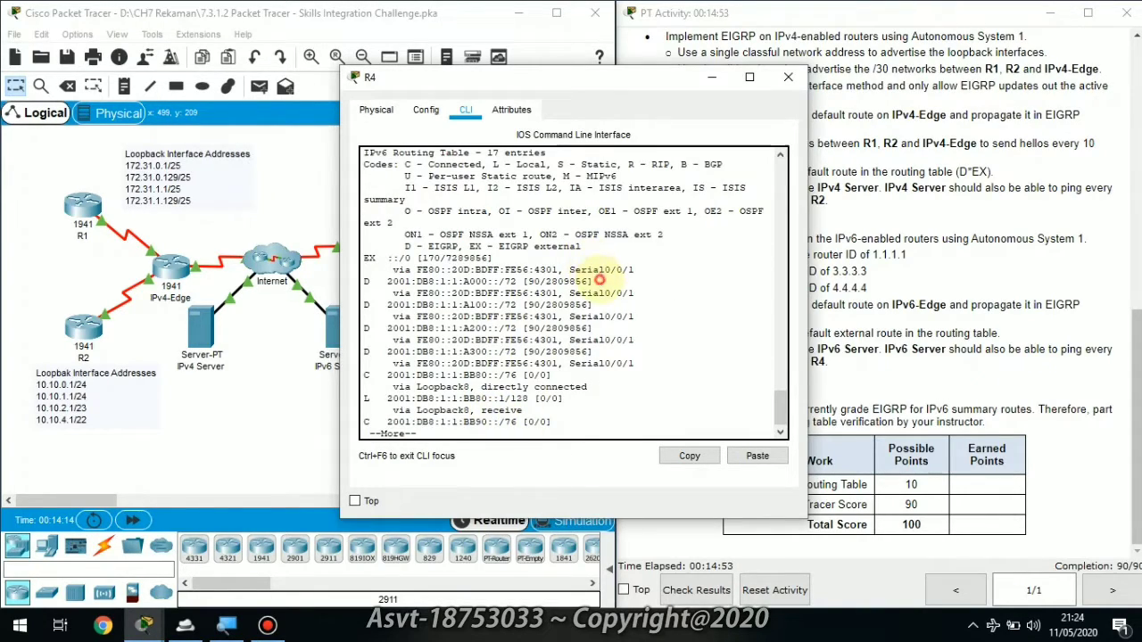
{"action": "left_click_drag", "start_coordinate": [595, 281], "coordinate": [417, 258]}
{"action": "left_click", "coordinate": [526, 259]}
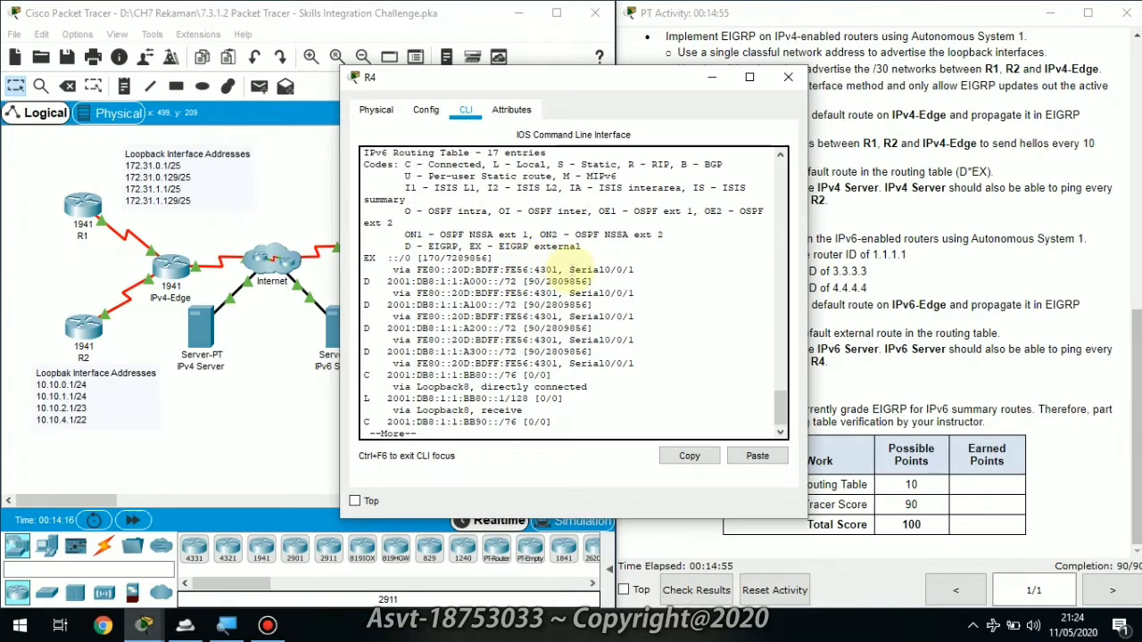
{"action": "left_click_drag", "start_coordinate": [635, 269], "coordinate": [362, 258]}
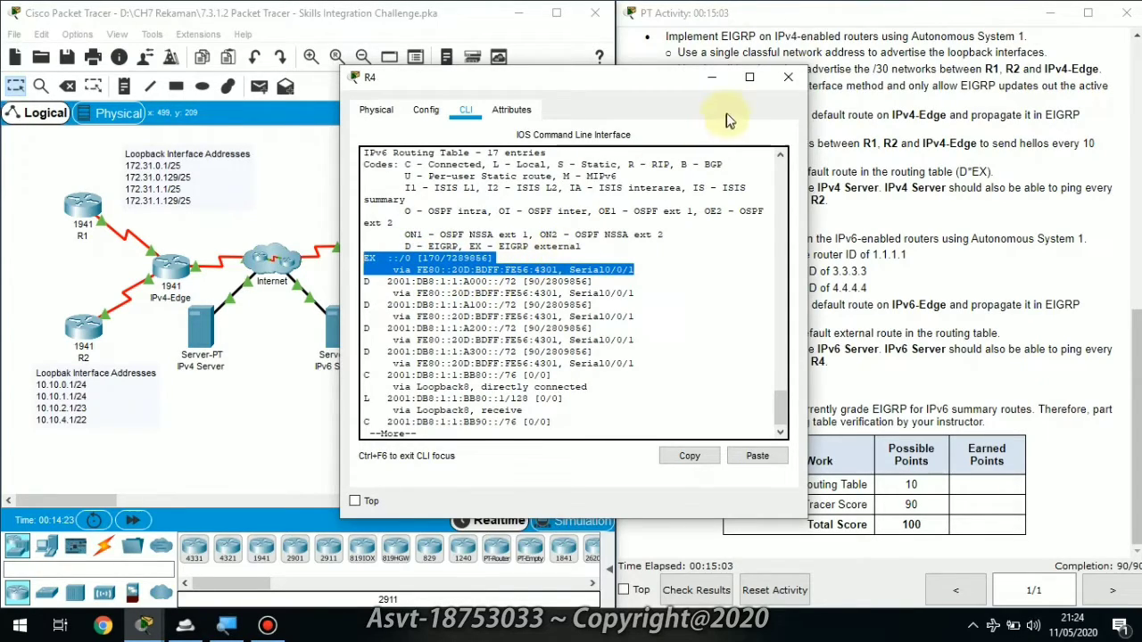
{"action": "left_click", "coordinate": [788, 78]}
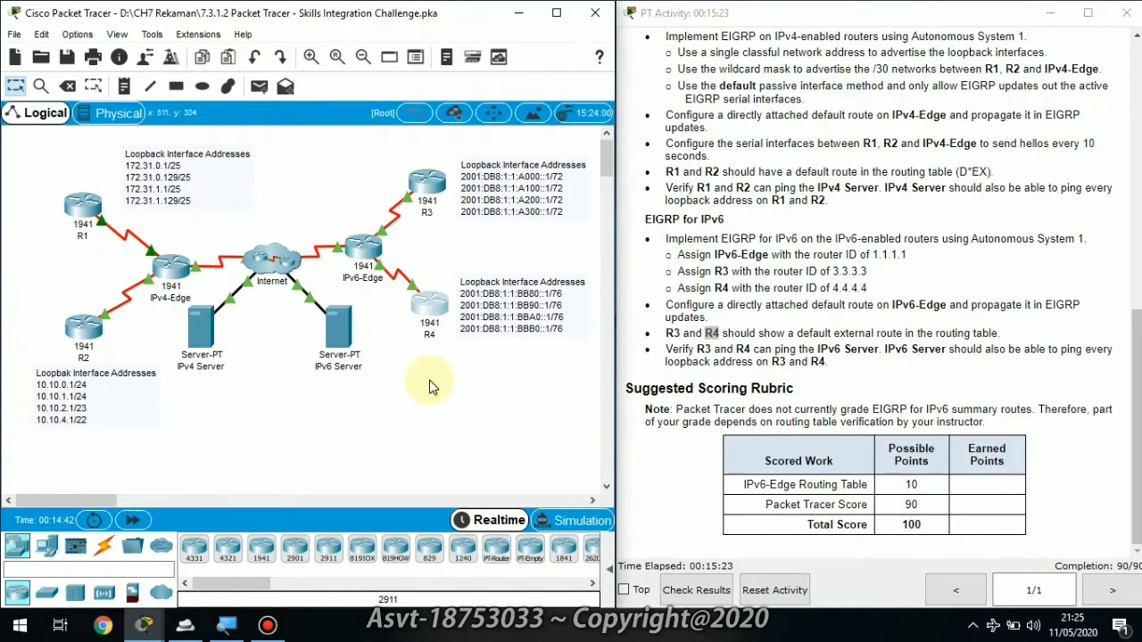
Step: Run ipconfig in the IPv6 Server's command prompt to check its addressing, then close the prompt
{"action": "left_click", "coordinate": [335, 340]}
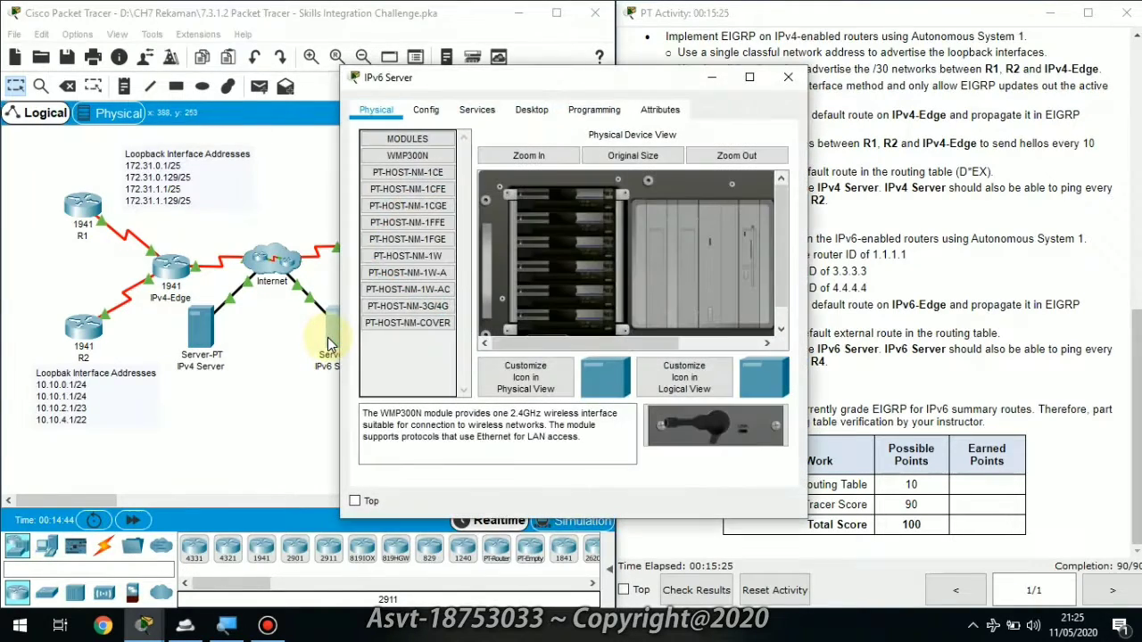
{"action": "left_click", "coordinate": [724, 71]}
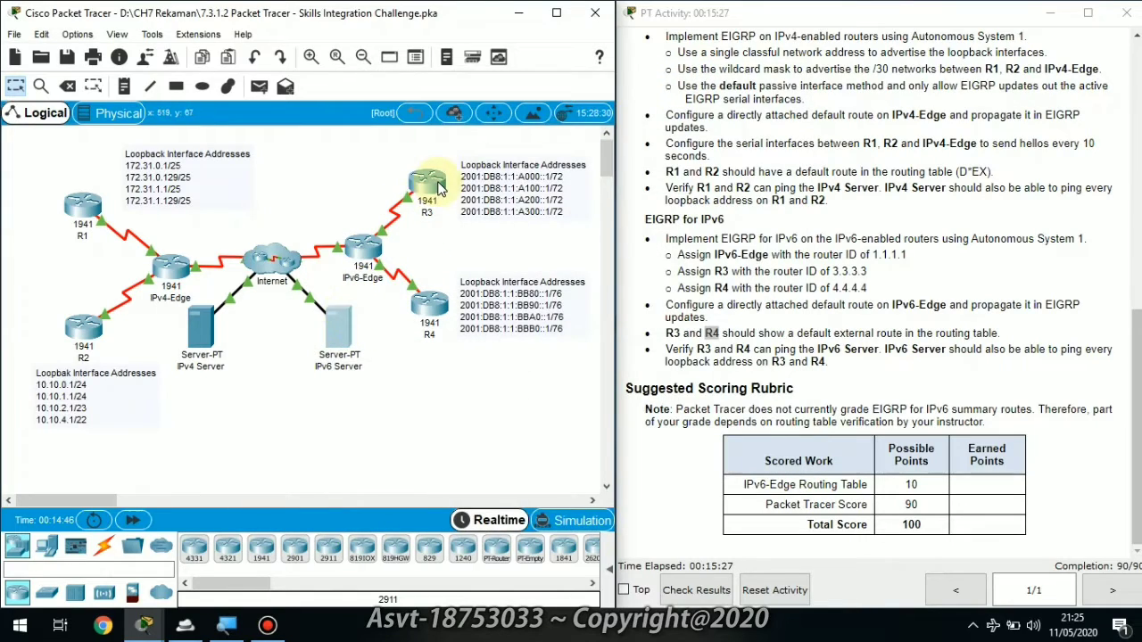
{"action": "left_click", "coordinate": [344, 326]}
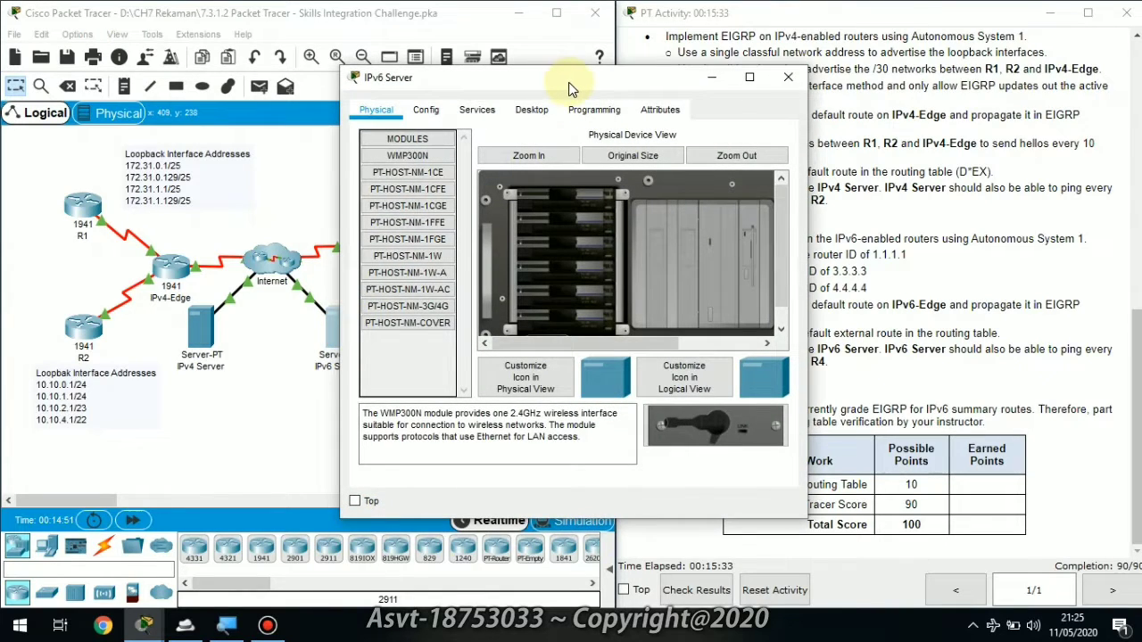
{"action": "left_click_drag", "start_coordinate": [571, 89], "coordinate": [403, 112]}
{"action": "left_click", "coordinate": [362, 133]}
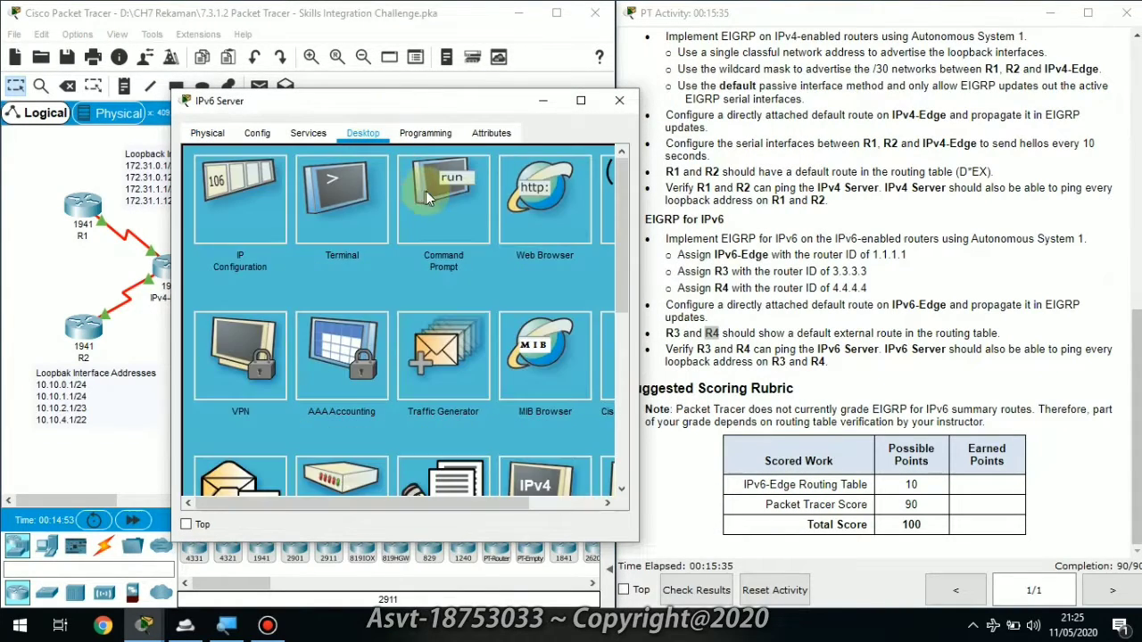
{"action": "left_click", "coordinate": [473, 188]}
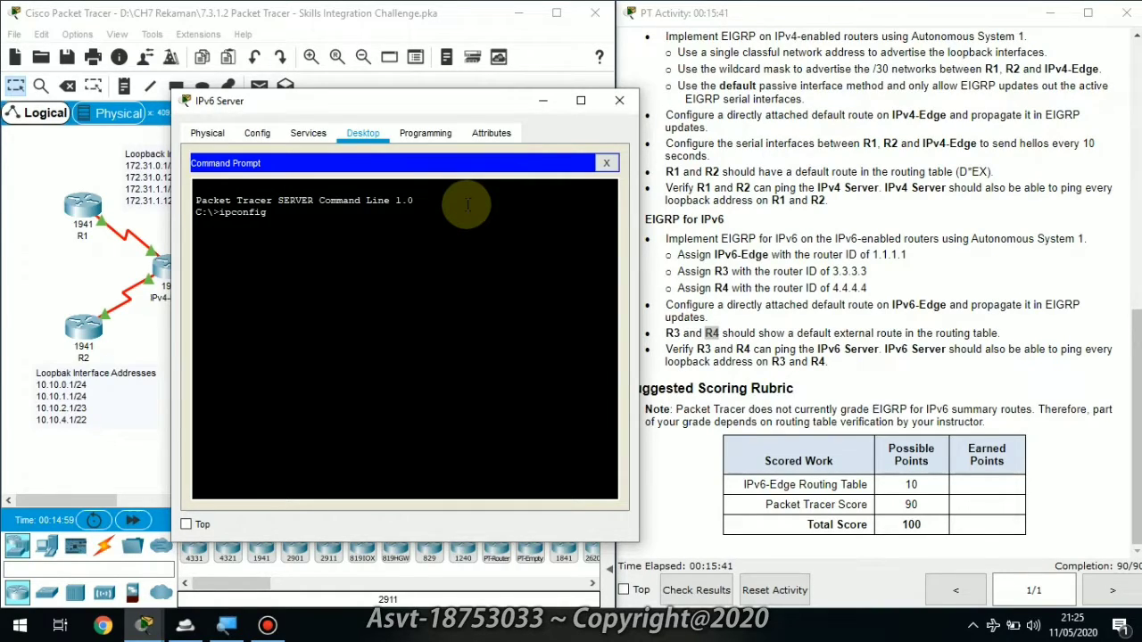
{"action": "type", "text": "ipconfig"}
{"action": "key", "text": "Return"}
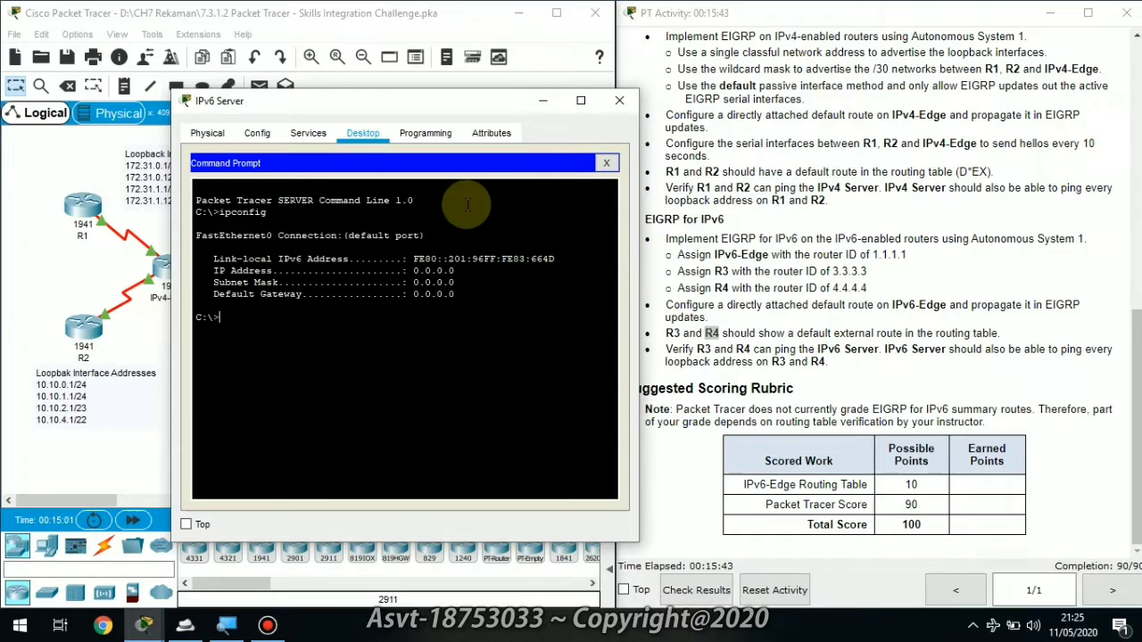
{"action": "left_click", "coordinate": [613, 163]}
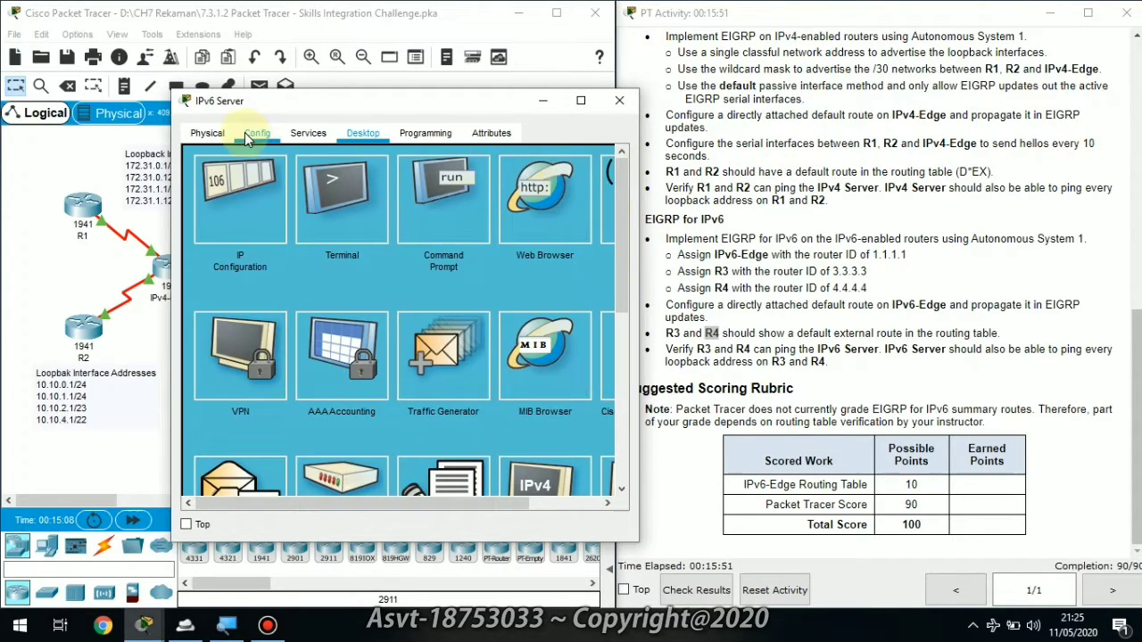
Step: Copy the IPv6 address 2001:DB8:CAFE:1000::A from the IPv6 Server's IP configuration and put its window away
{"action": "left_click", "coordinate": [256, 190]}
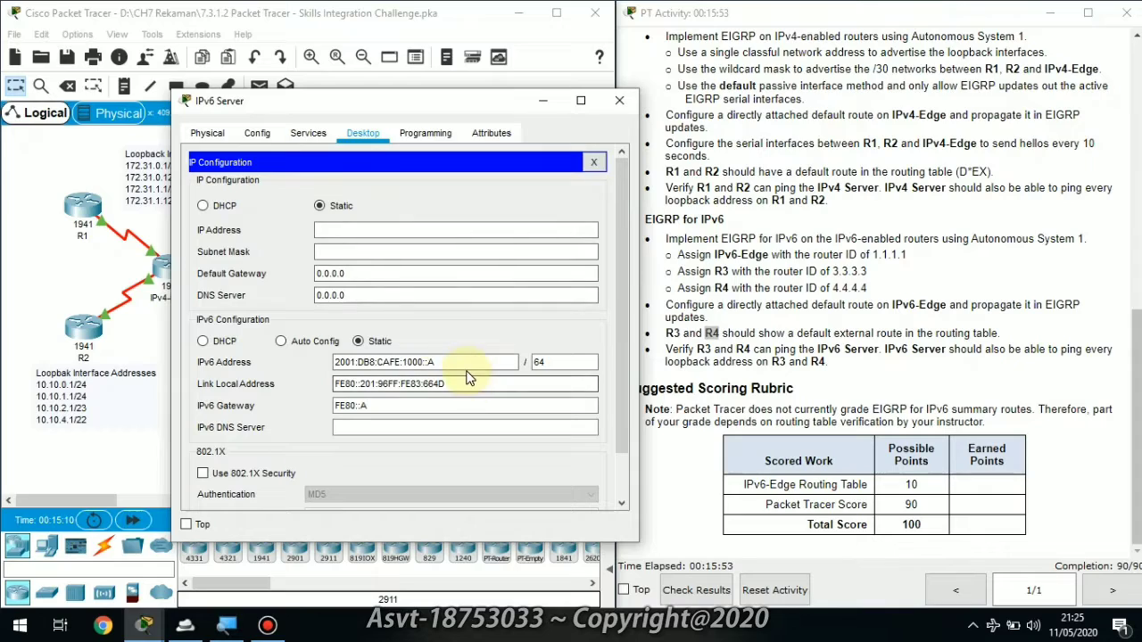
{"action": "left_click_drag", "start_coordinate": [464, 362], "coordinate": [294, 366]}
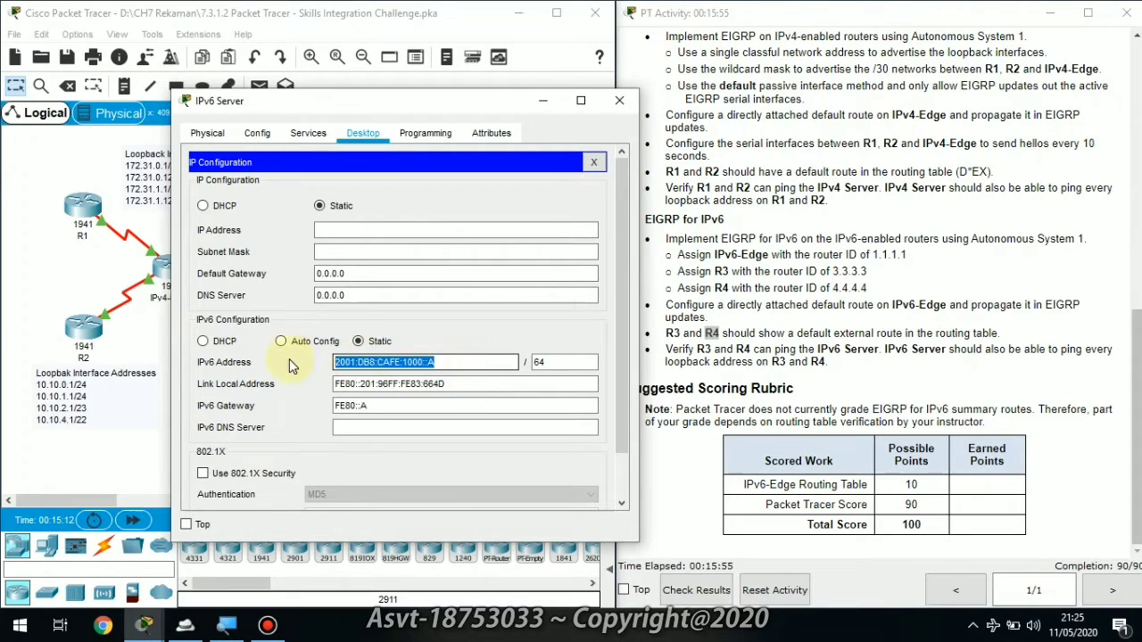
{"action": "right_click", "coordinate": [392, 366]}
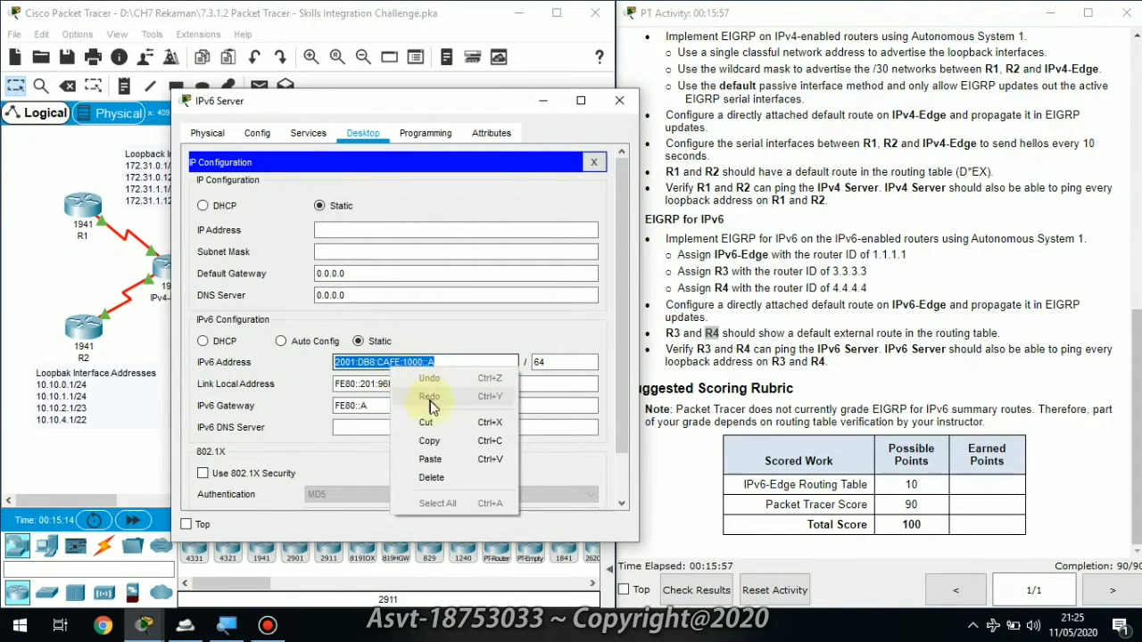
{"action": "left_click", "coordinate": [458, 441]}
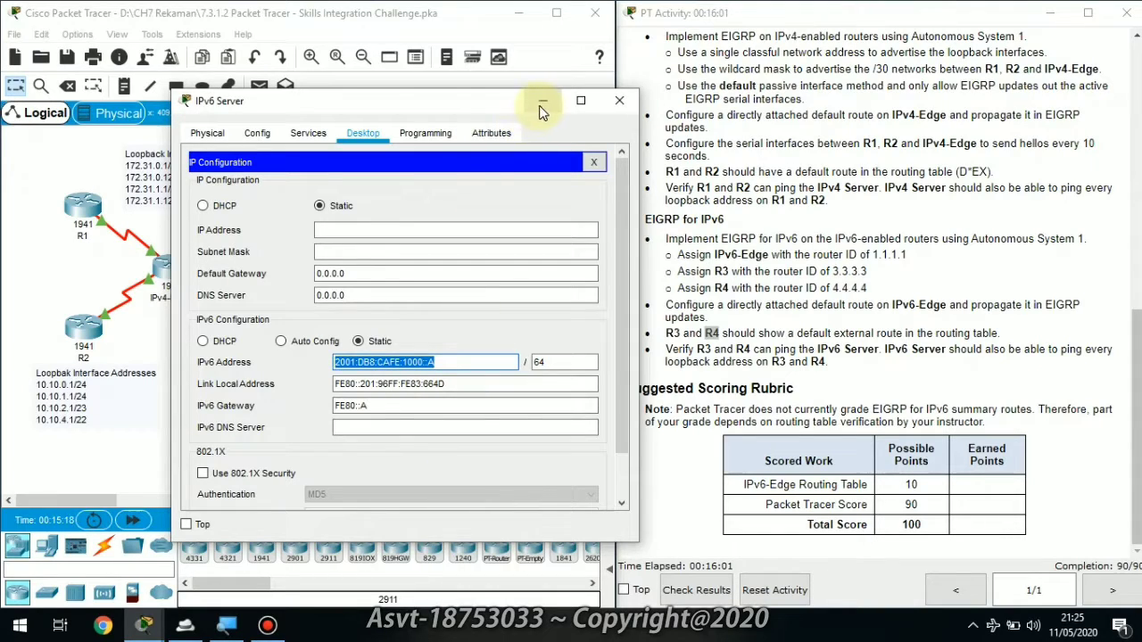
{"action": "left_click", "coordinate": [541, 105]}
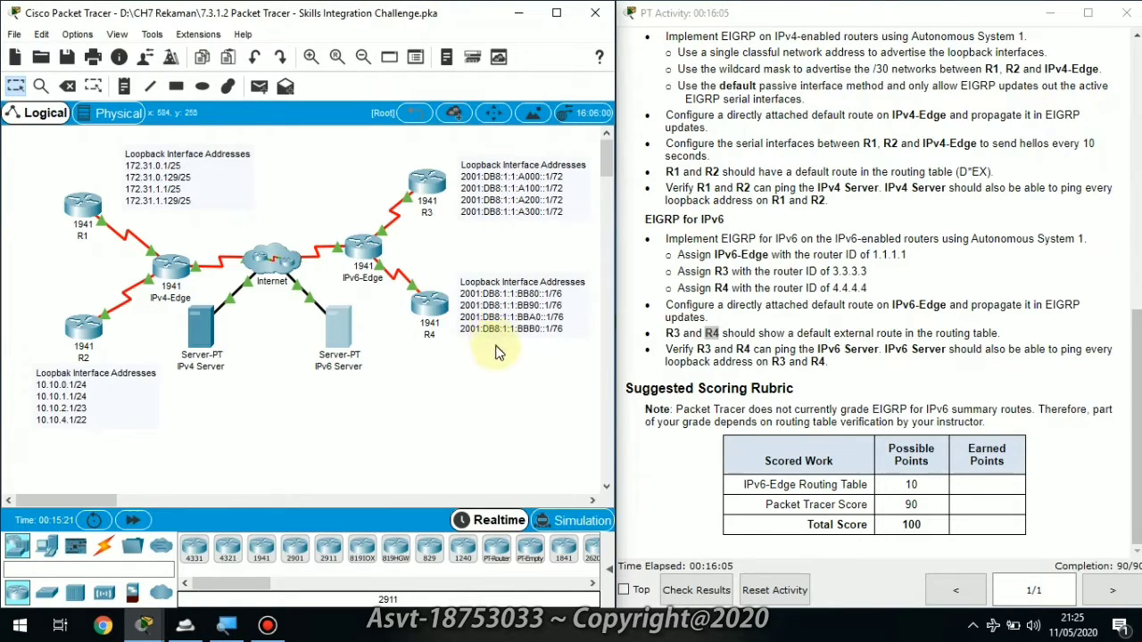
Step: Open R3's command line and page through the rest of the IPv6 routing table to the prompt
{"action": "left_click", "coordinate": [432, 188]}
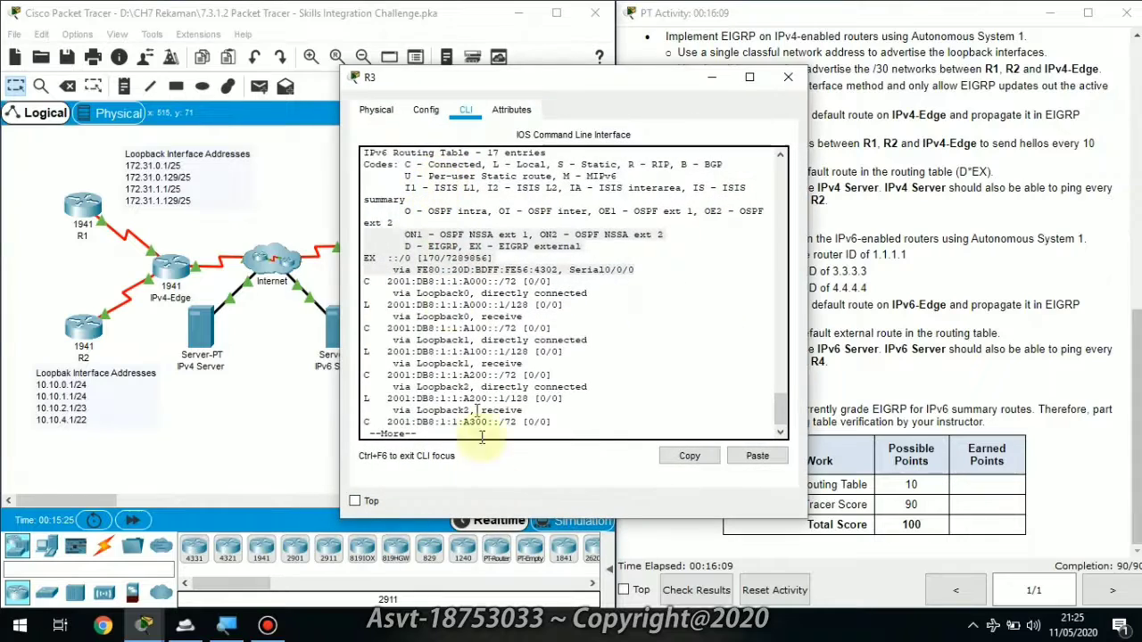
{"action": "key", "text": "Return"}
{"action": "key", "text": "Return"}
{"action": "key", "text": "Return"}
{"action": "key", "text": "Return"}
{"action": "key", "text": "Return"}
{"action": "key", "text": "Return"}
{"action": "key", "text": "Return"}
{"action": "key", "text": "Return"}
{"action": "key", "text": "Return"}
{"action": "key", "text": "Return"}
{"action": "key", "text": "Return"}
{"action": "key", "text": "Return"}
{"action": "key", "text": "Return"}
{"action": "key", "text": "Return"}
{"action": "key", "text": "Return"}
{"action": "key", "text": "Return"}
{"action": "key", "text": "Return"}
{"action": "key", "text": "Return"}
{"action": "key", "text": "Return"}
{"action": "key", "text": "Return"}
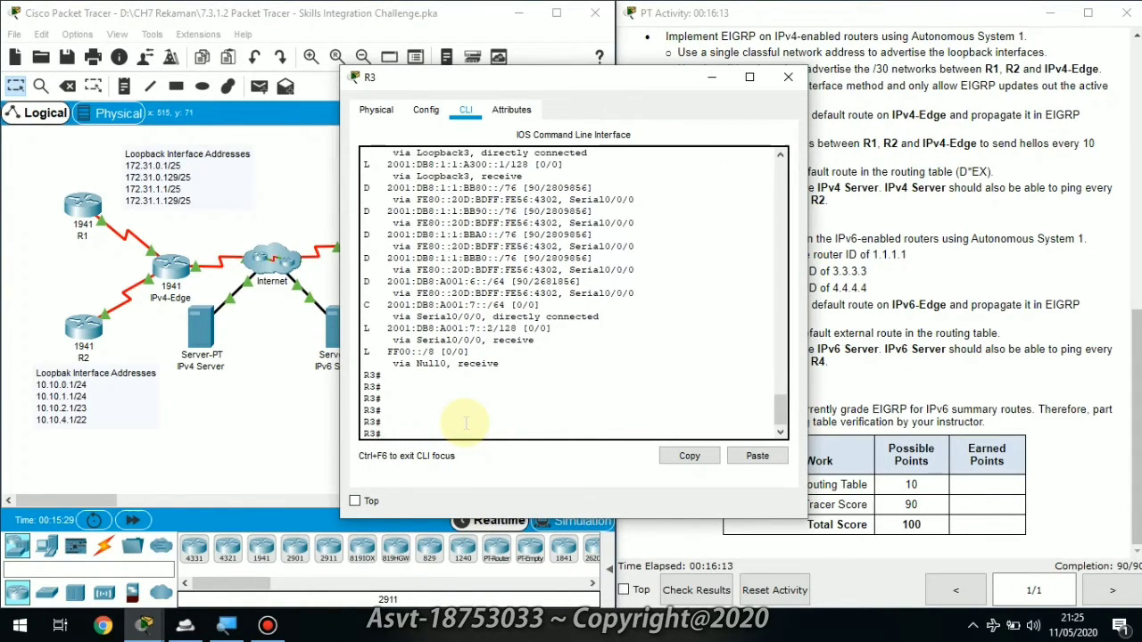
Step: Move R3's window clear of the topology, ping the IPv6 Server at 2001:DB8:CAFE:1000::A from R3, and put the window away
{"action": "left_click", "coordinate": [654, 78]}
{"action": "left_click_drag", "start_coordinate": [654, 79], "coordinate": [887, 63]}
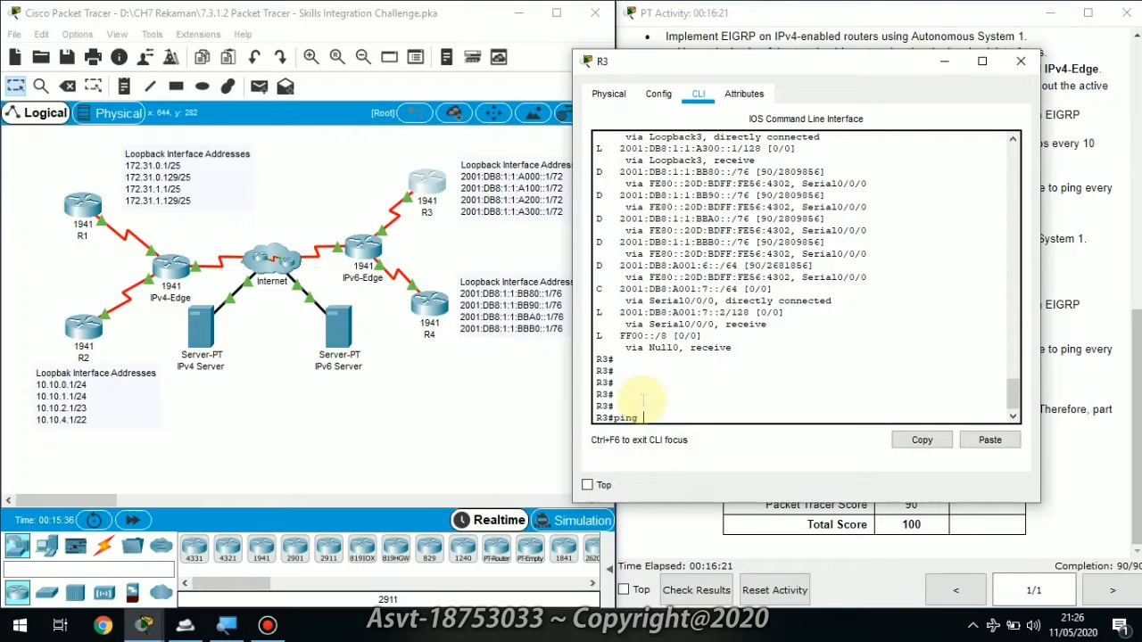
{"action": "right_click", "coordinate": [646, 423]}
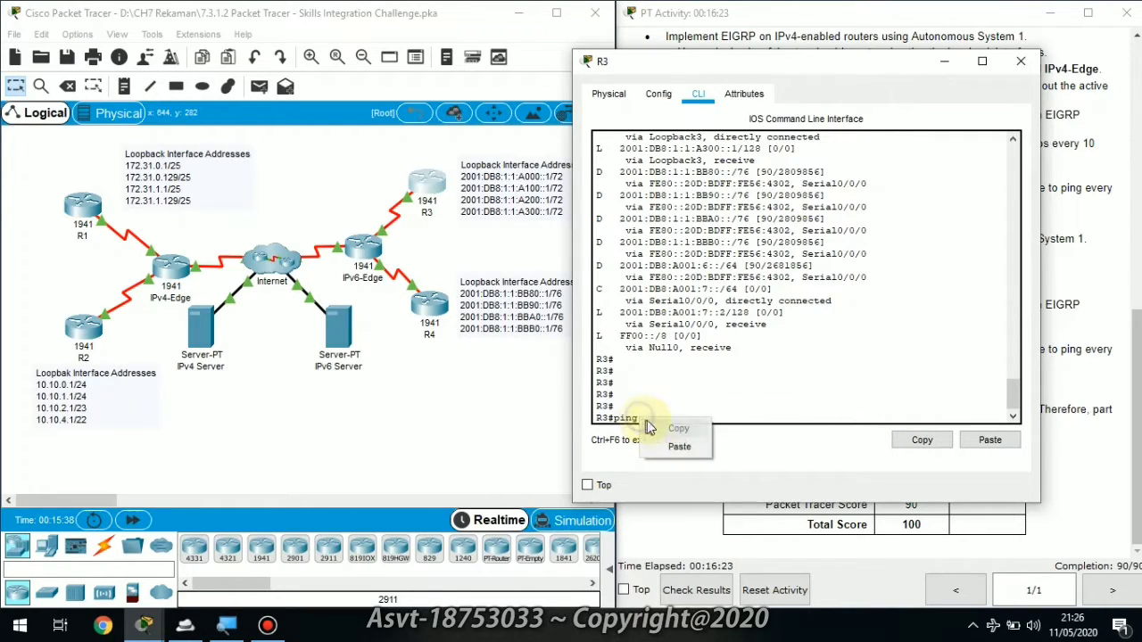
{"action": "left_click", "coordinate": [679, 446]}
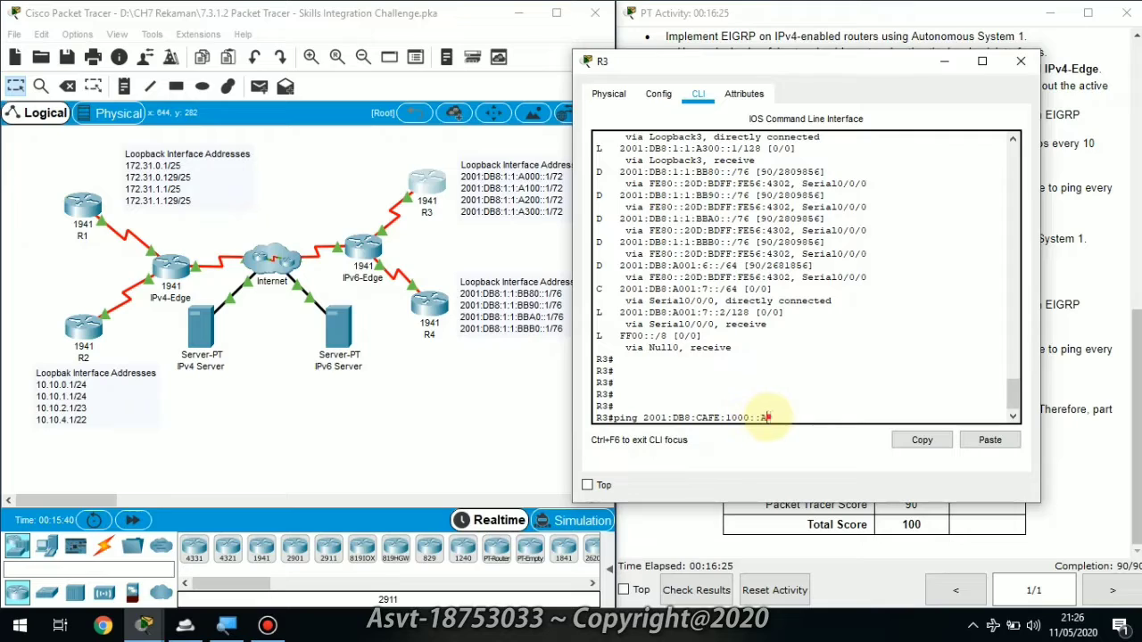
{"action": "left_click_drag", "start_coordinate": [768, 417], "coordinate": [643, 417]}
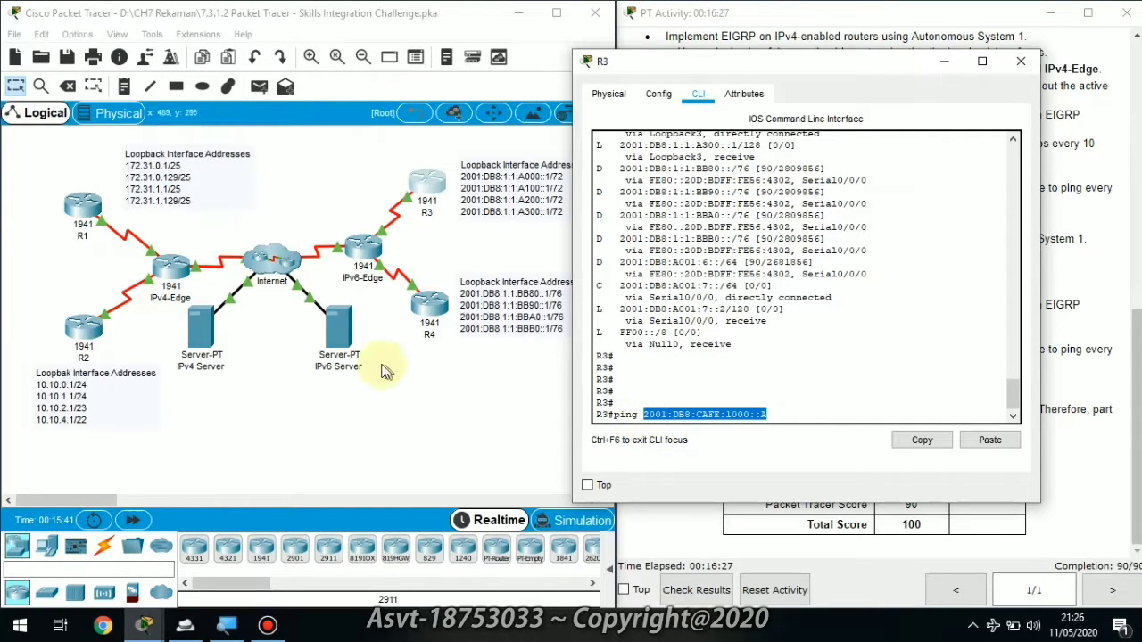
{"action": "left_click", "coordinate": [783, 418]}
{"action": "key", "text": "Return"}
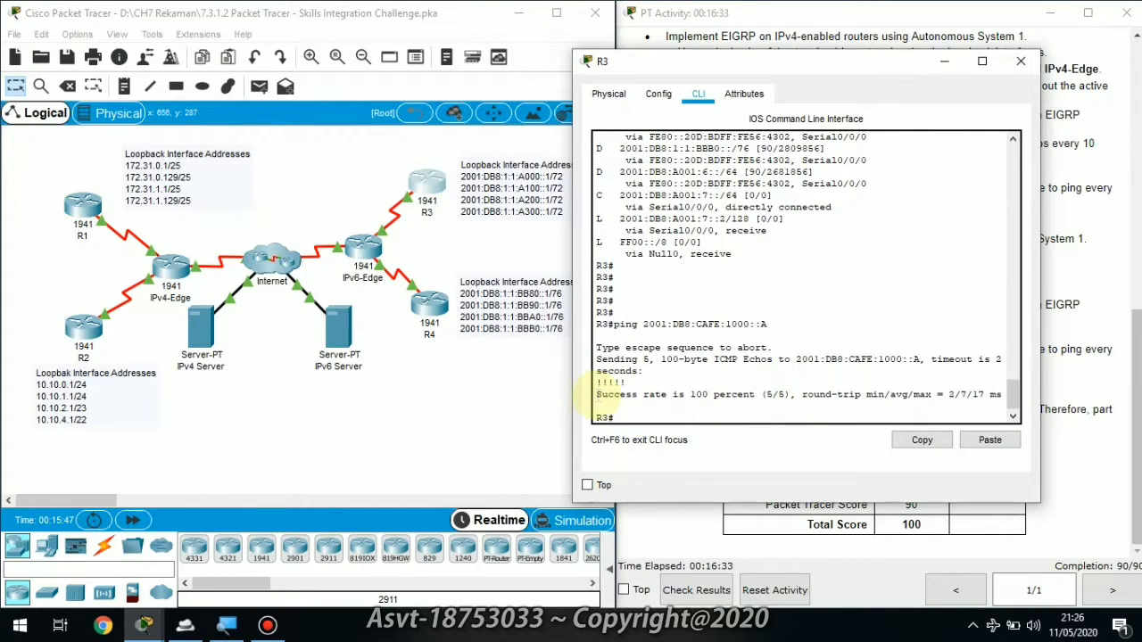
{"action": "left_click_drag", "start_coordinate": [596, 394], "coordinate": [980, 397]}
{"action": "left_click", "coordinate": [507, 401]}
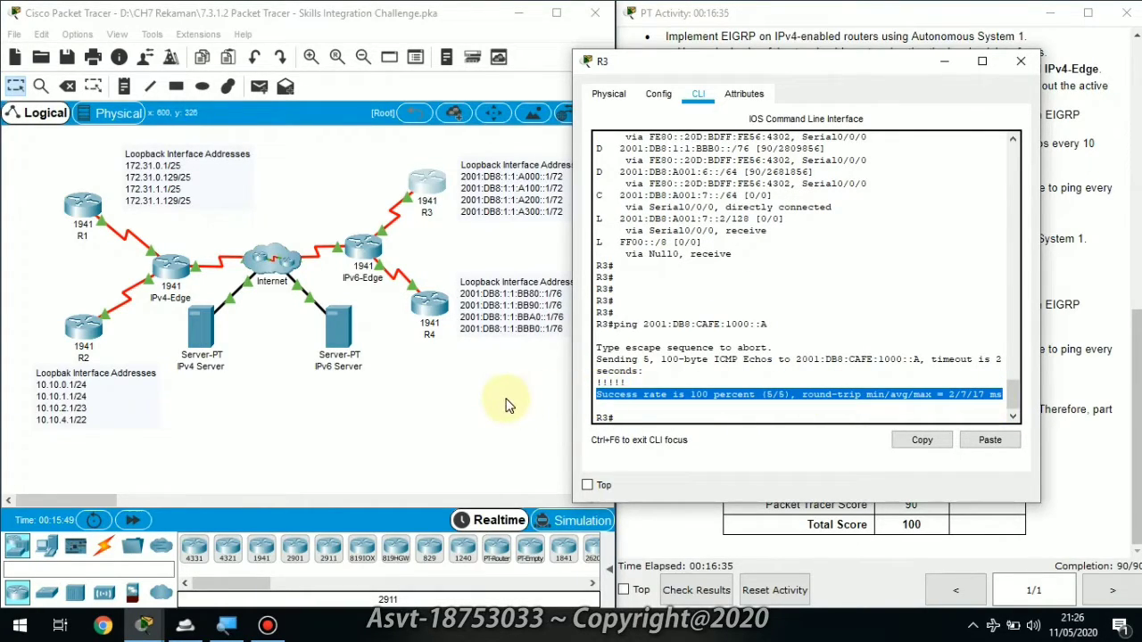
{"action": "left_click", "coordinate": [944, 61]}
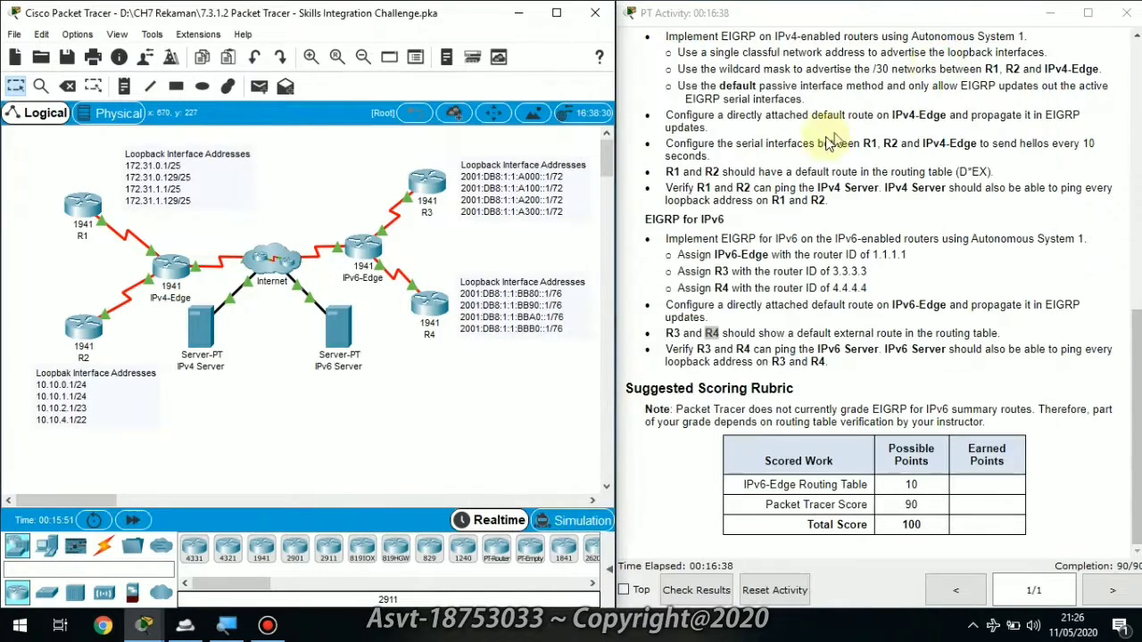
Step: Open R4's command line and page through the rest of the IPv6 routing table to the prompt
{"action": "left_click", "coordinate": [429, 306]}
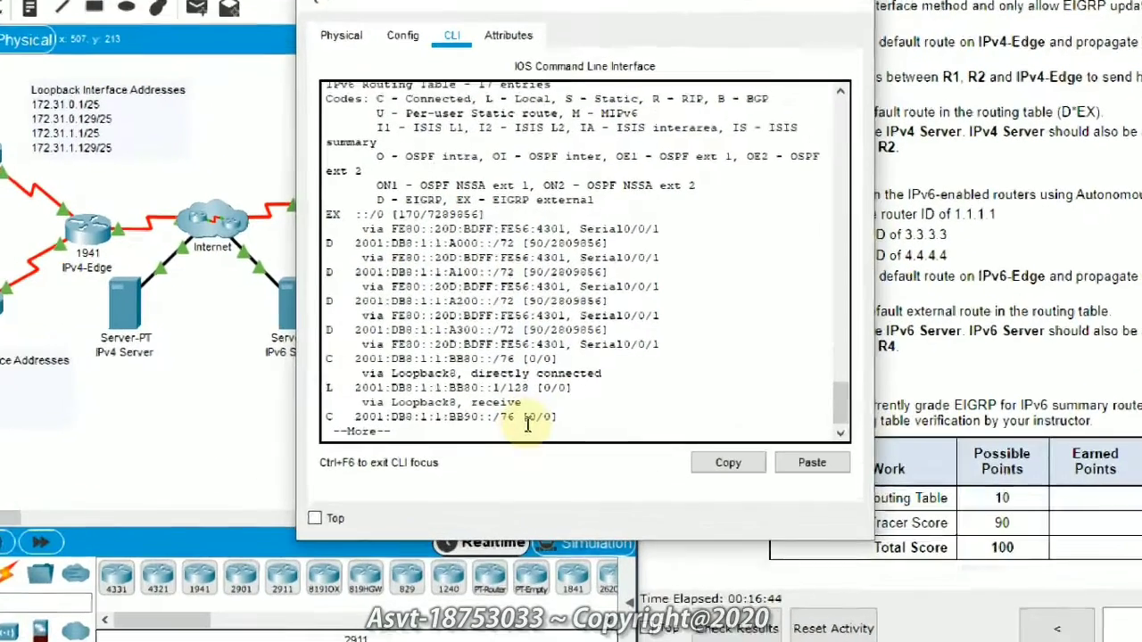
{"action": "key", "text": "Return"}
{"action": "key", "text": "Return"}
{"action": "key", "text": "Return"}
{"action": "key", "text": "Return"}
{"action": "key", "text": "Return"}
{"action": "key", "text": "Return"}
{"action": "key", "text": "Return"}
{"action": "key", "text": "Return"}
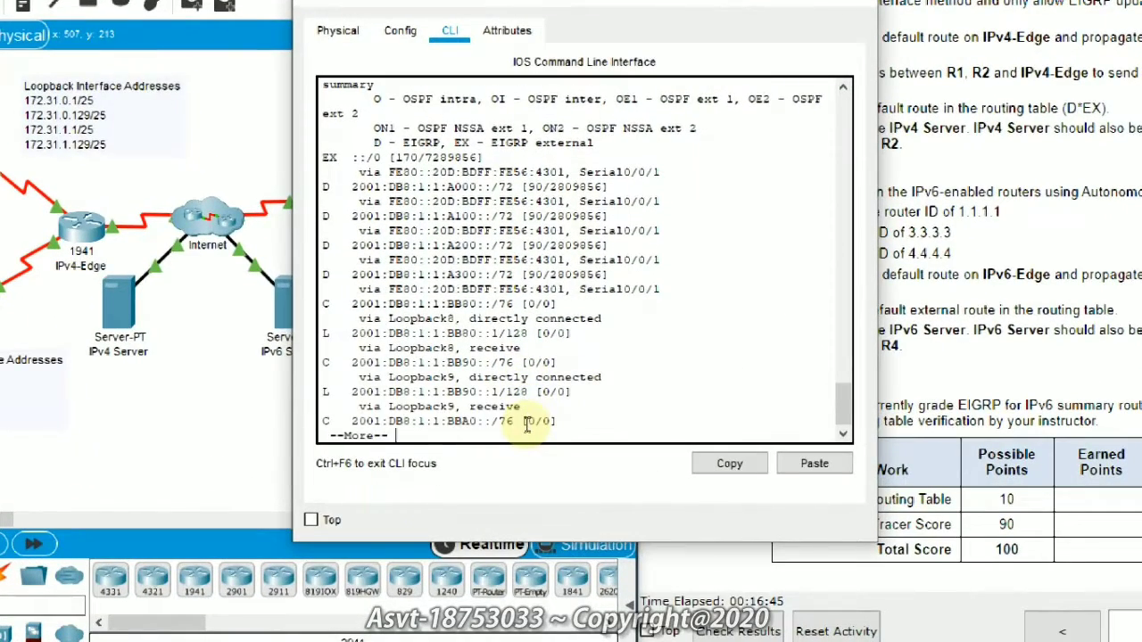
{"action": "key", "text": "Return"}
{"action": "key", "text": "Return"}
{"action": "key", "text": "Return"}
{"action": "key", "text": "Return"}
{"action": "key", "text": "Return"}
{"action": "key", "text": "Return"}
{"action": "key", "text": "Return"}
{"action": "key", "text": "Return"}
{"action": "key", "text": "Return"}
{"action": "key", "text": "Return"}
{"action": "key", "text": "Return"}
{"action": "key", "text": "Return"}
{"action": "key", "text": "Return"}
{"action": "key", "text": "Return"}
{"action": "key", "text": "Return"}
{"action": "key", "text": "Return"}
{"action": "key", "text": "Return"}
{"action": "key", "text": "Return"}
{"action": "key", "text": "Return"}
{"action": "key", "text": "Return"}
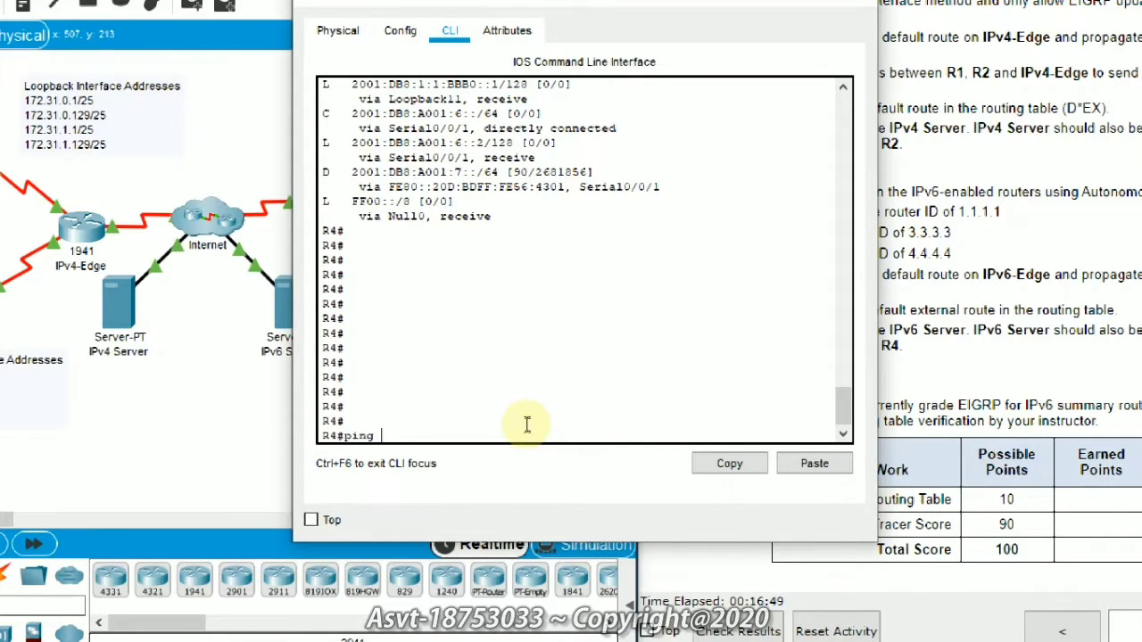
Step: Ping the IPv6 Server at 2001:DB8:CAFE:1000::A from R4, examine the success rate, and put the window away
{"action": "right_click", "coordinate": [524, 429]}
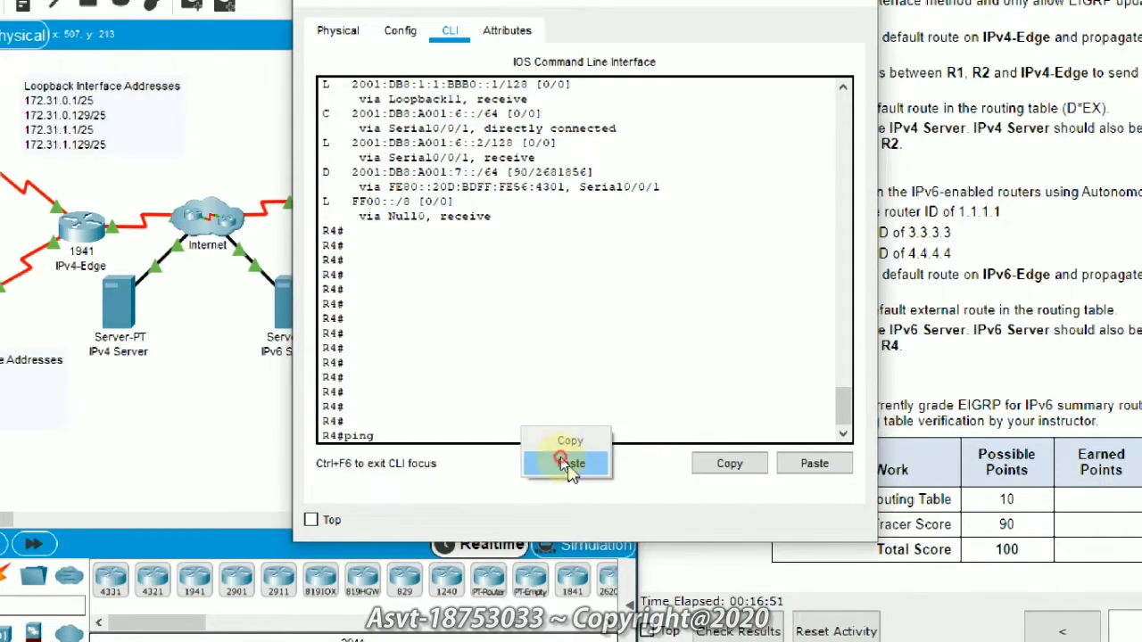
{"action": "left_click", "coordinate": [564, 463]}
{"action": "key", "text": "Return"}
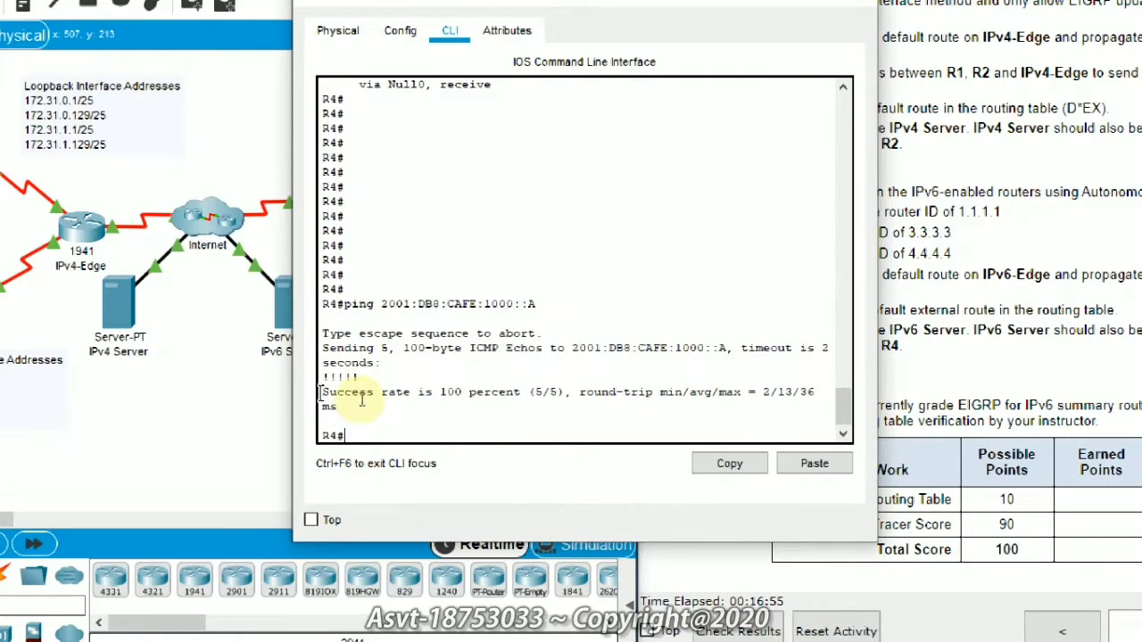
{"action": "left_click_drag", "start_coordinate": [321, 393], "coordinate": [416, 415]}
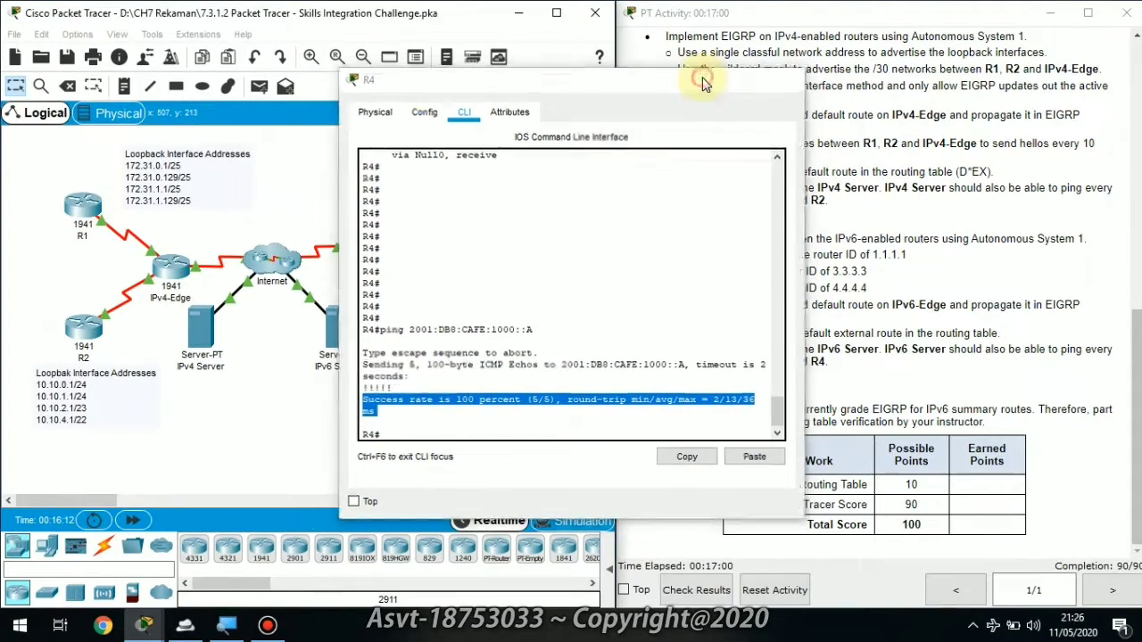
{"action": "left_click", "coordinate": [640, 98]}
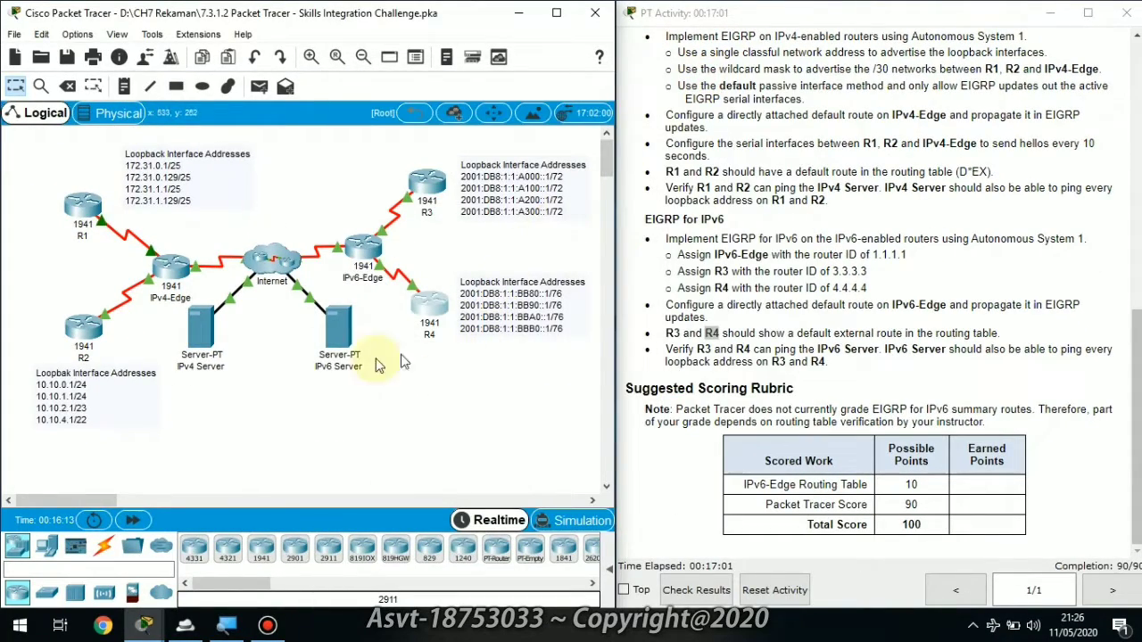
Step: Switch the IPv6 Server from its IP configuration to the command prompt and move its window clear of the topology
{"action": "left_click", "coordinate": [335, 337]}
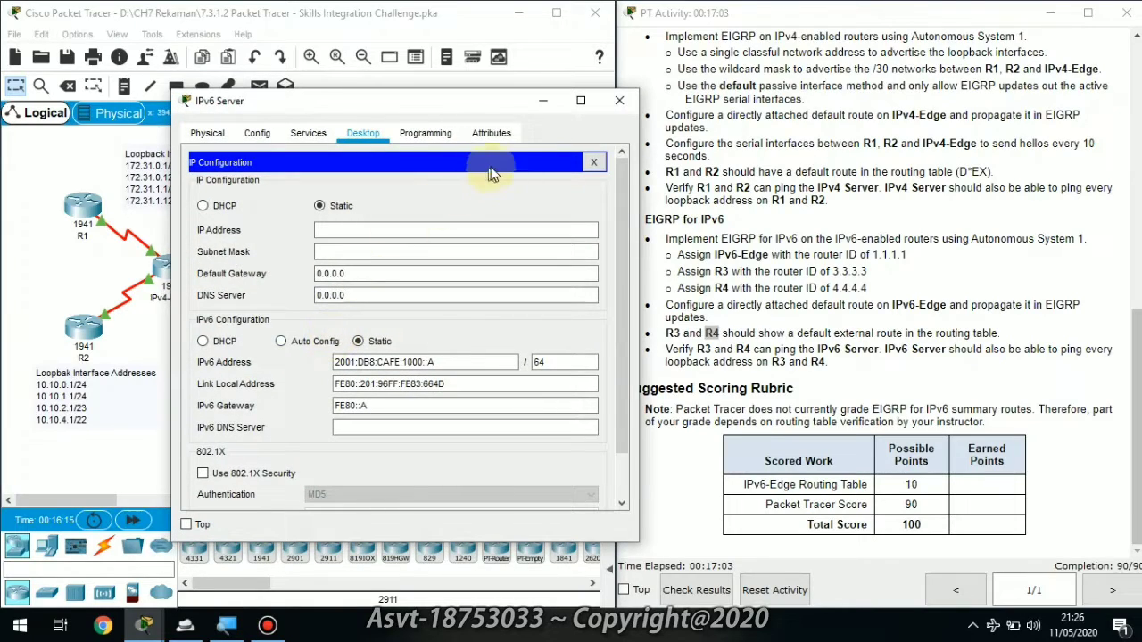
{"action": "left_click", "coordinate": [542, 101]}
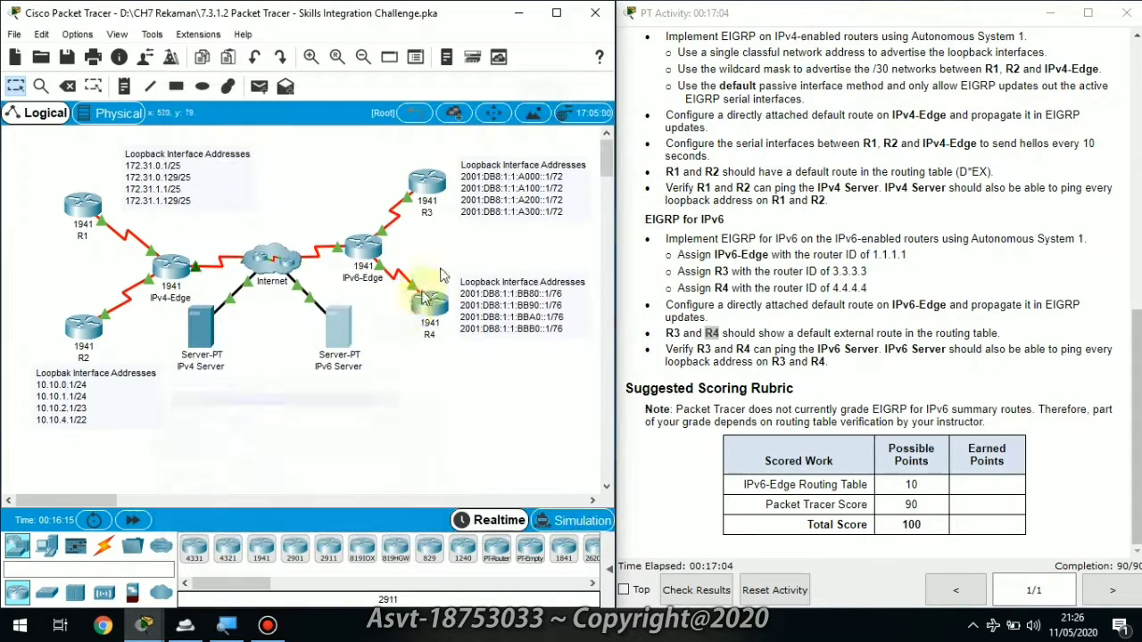
{"action": "left_click", "coordinate": [361, 348]}
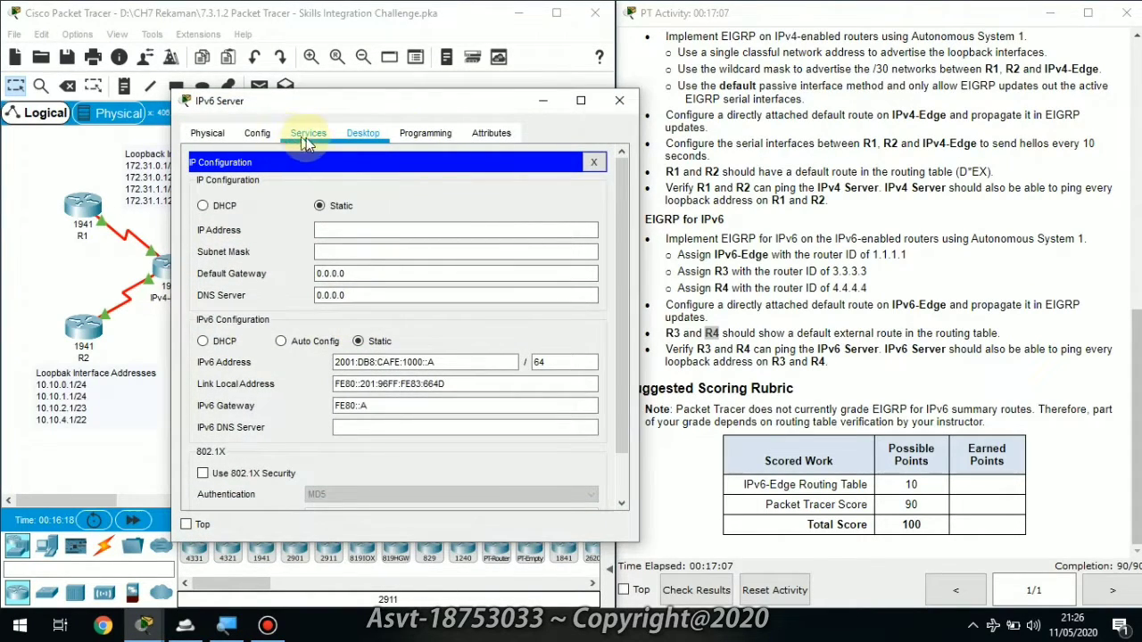
{"action": "left_click", "coordinate": [593, 161]}
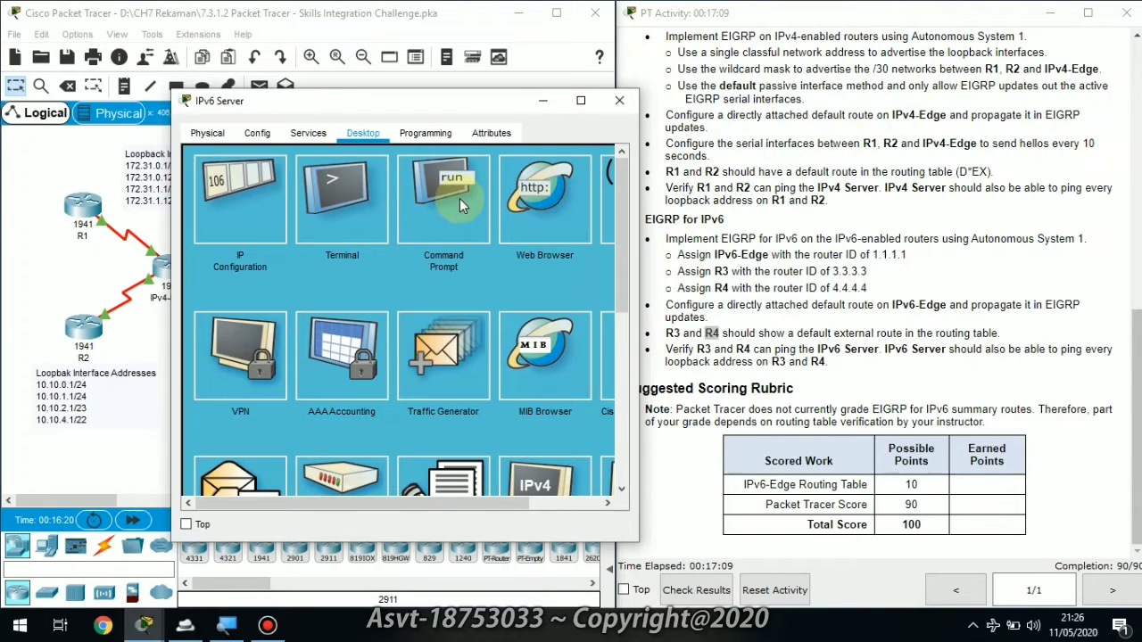
{"action": "left_click", "coordinate": [460, 198]}
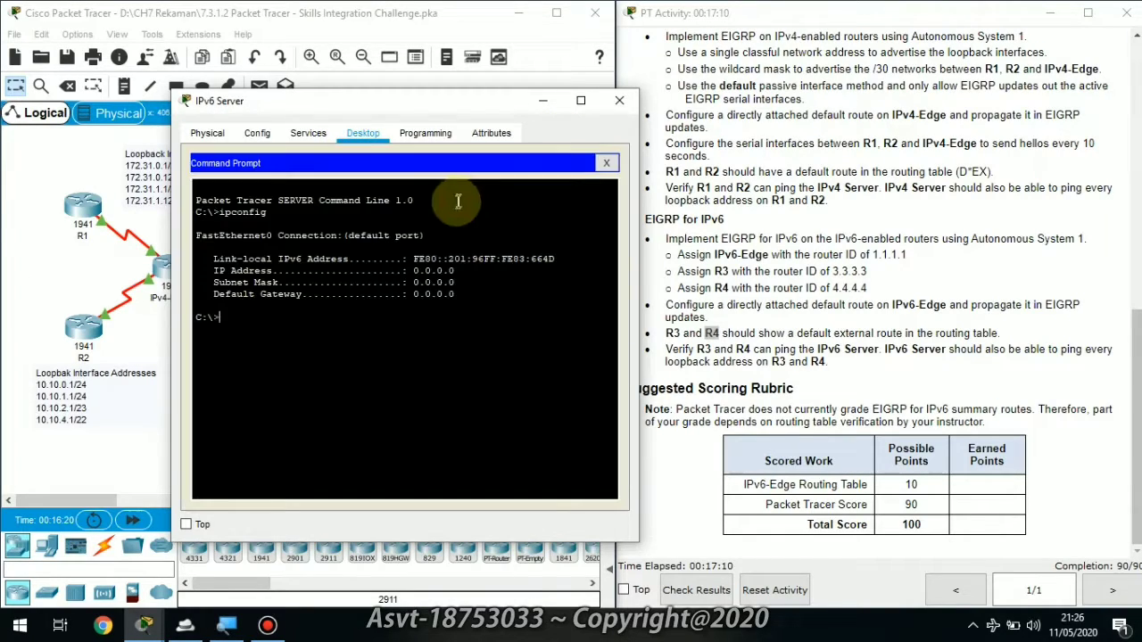
{"action": "left_click", "coordinate": [545, 101]}
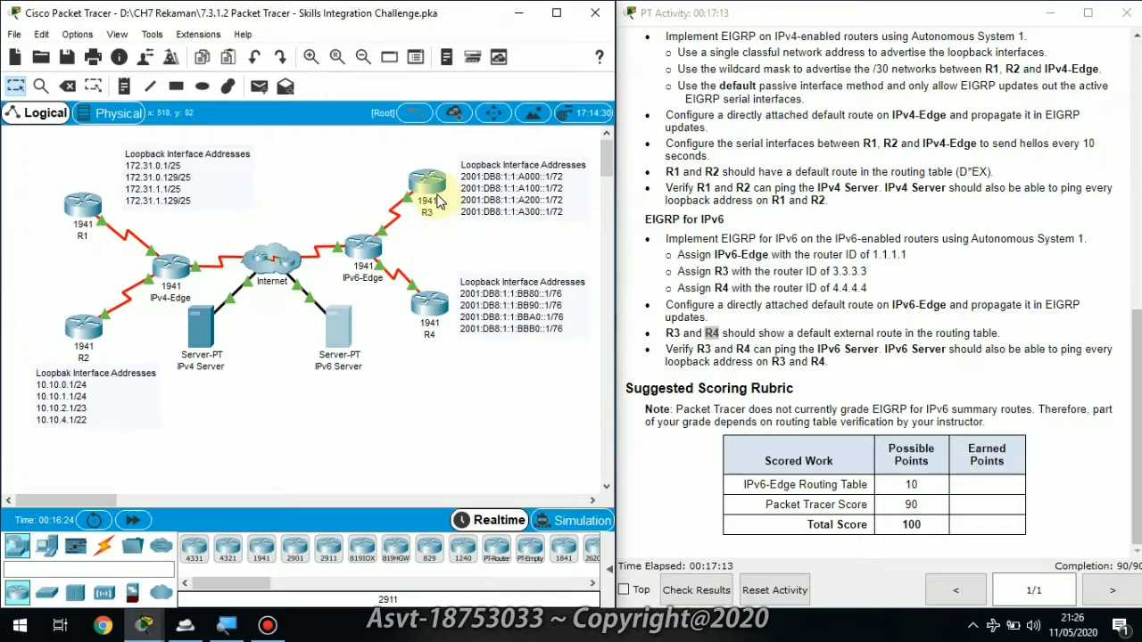
{"action": "left_click", "coordinate": [337, 327]}
{"action": "left_click_drag", "start_coordinate": [396, 101], "coordinate": [837, 98]}
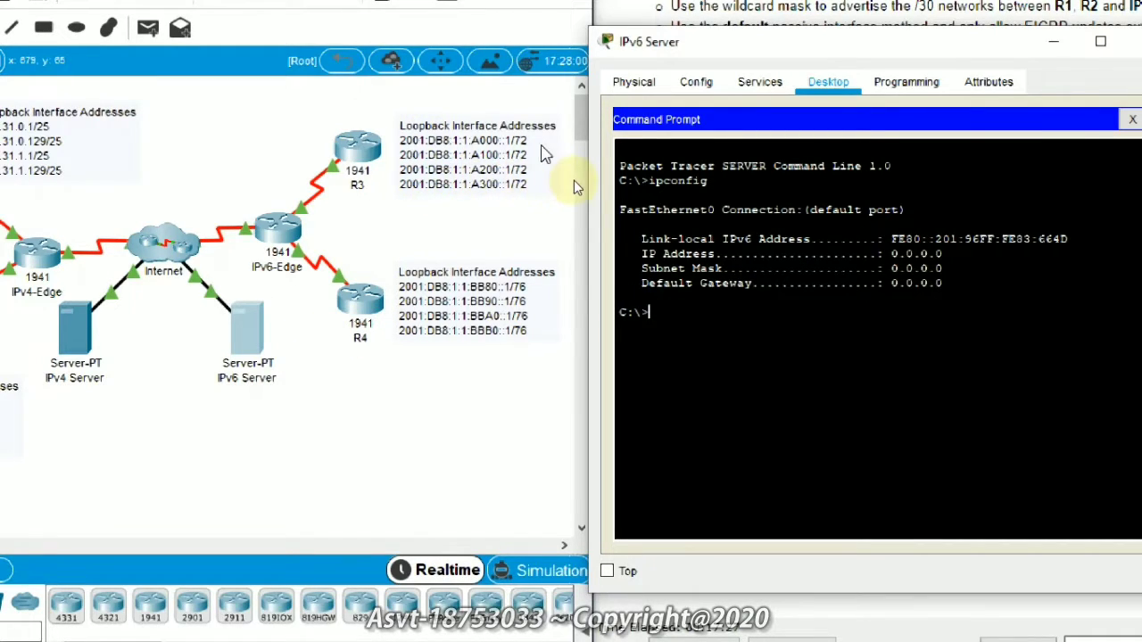
Step: Ping R3's loopback address 2001:DB8:1:1:A000::1 from the IPv6 Server's command prompt
{"action": "left_click", "coordinate": [548, 183]}
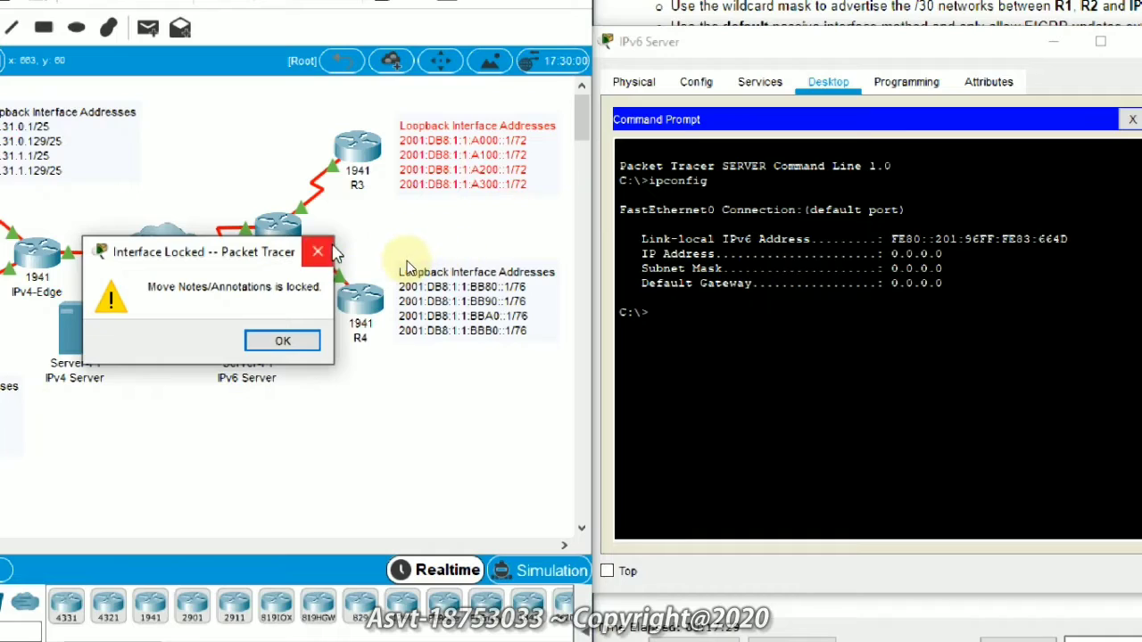
{"action": "key", "text": "Return"}
{"action": "left_click", "coordinate": [681, 315]}
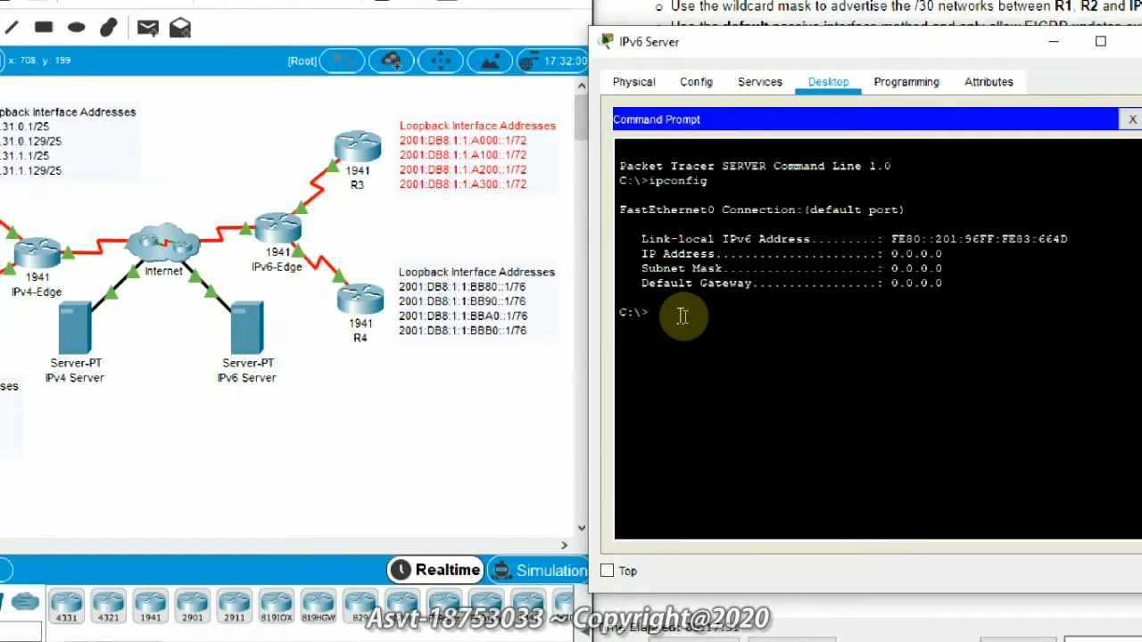
{"action": "type", "text": "ping "}
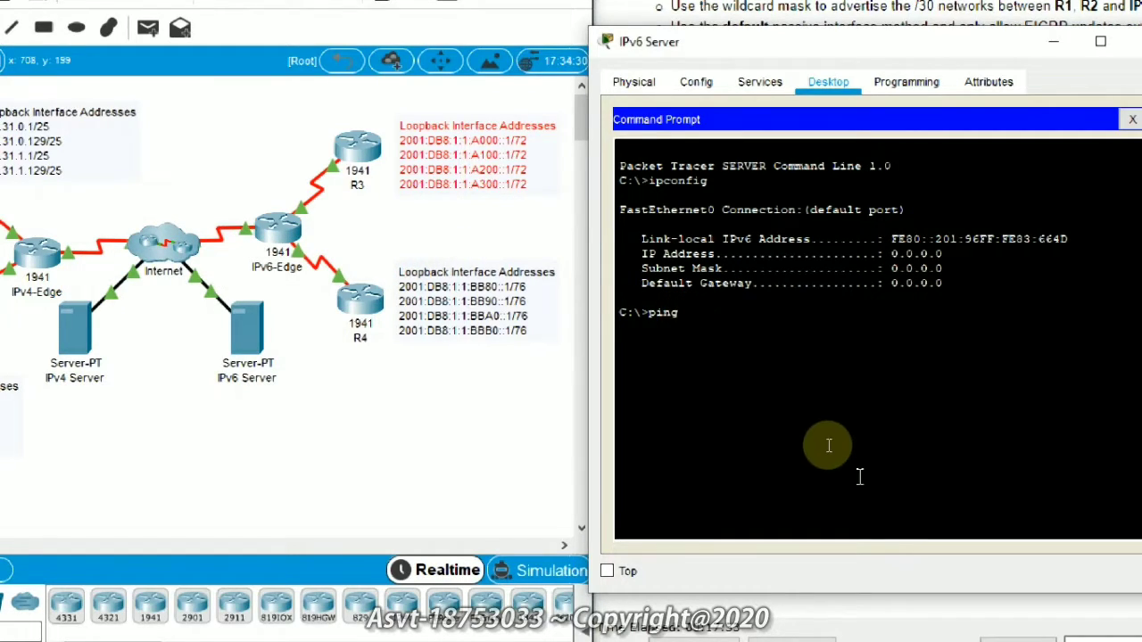
{"action": "type", "text": "2001:DB8"}
{"action": "type", "text": ":1:1:"}
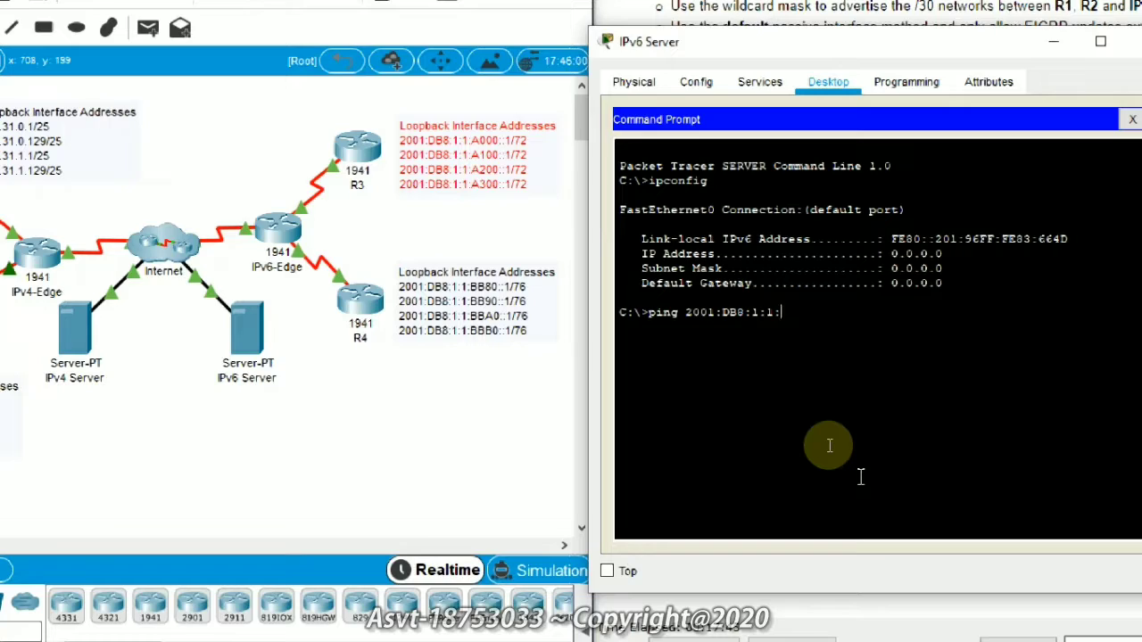
{"action": "type", "text": "A000::1/"}
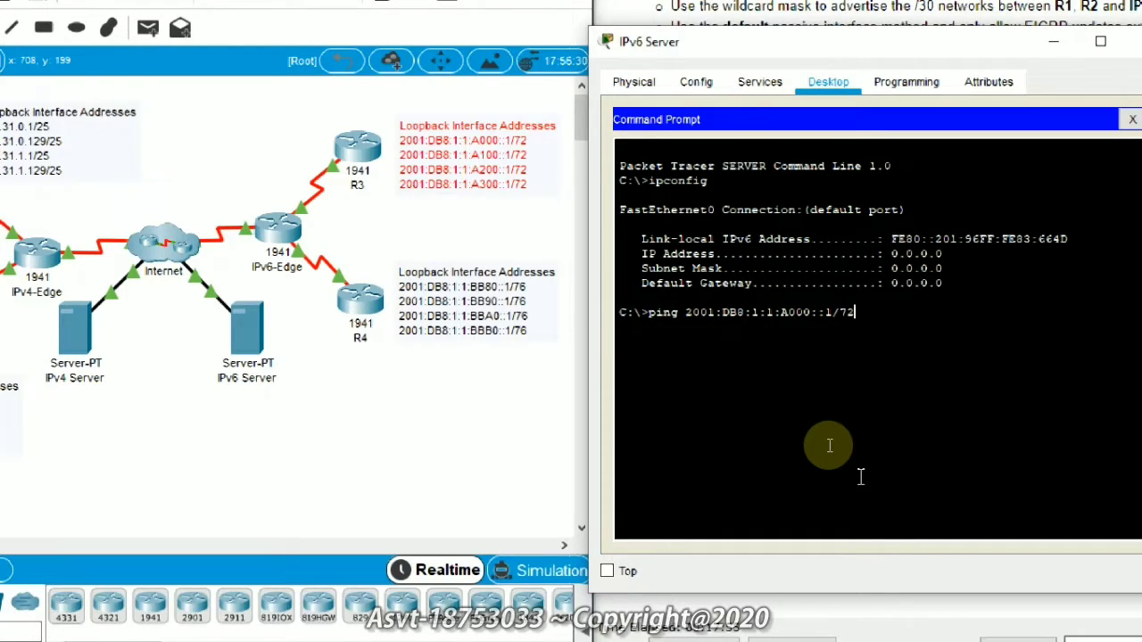
{"action": "key", "text": "BackSpace"}
{"action": "key", "text": "Return"}
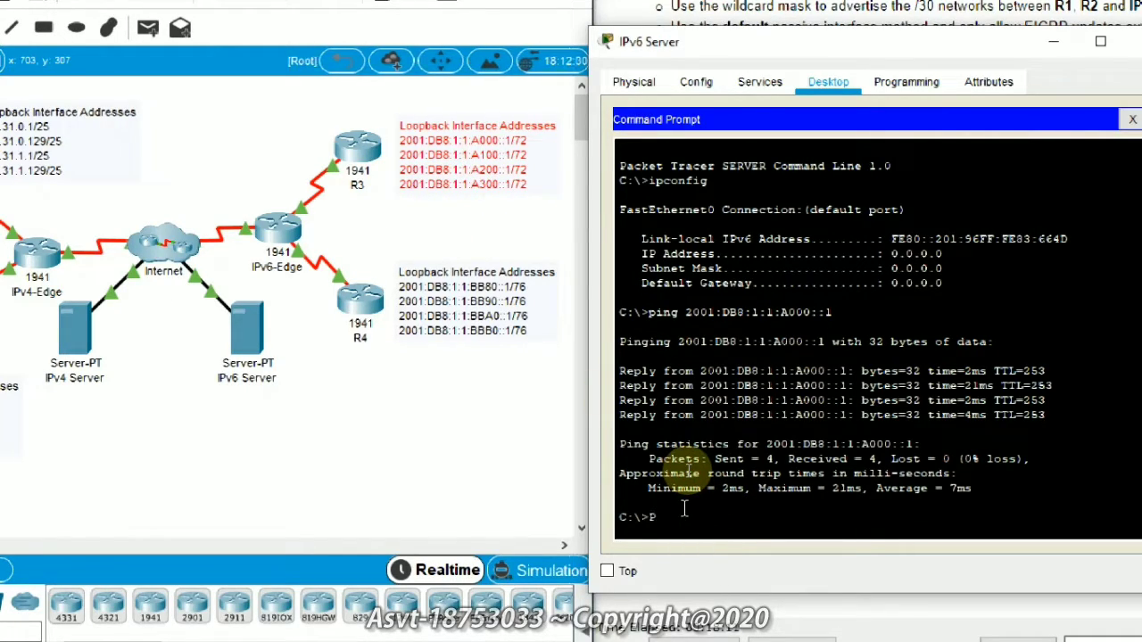
Step: Ping R4's loopback address 2001:DB8:1:1:BB80::1 from the IPv6 Server and put its window away
{"action": "type", "text": "PIN"}
{"action": "key", "text": "BackSpace"}
{"action": "key", "text": "BackSpace"}
{"action": "key", "text": "BackSpace"}
{"action": "key", "text": "Caps_Lock"}
{"action": "type", "text": "ping"}
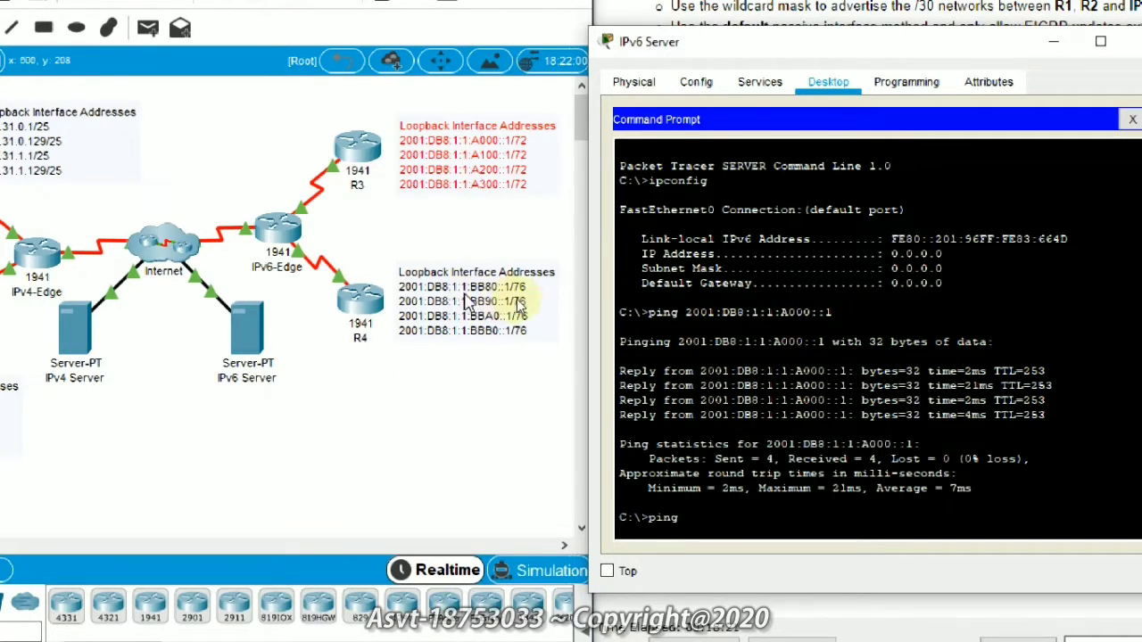
{"action": "left_click", "coordinate": [695, 479]}
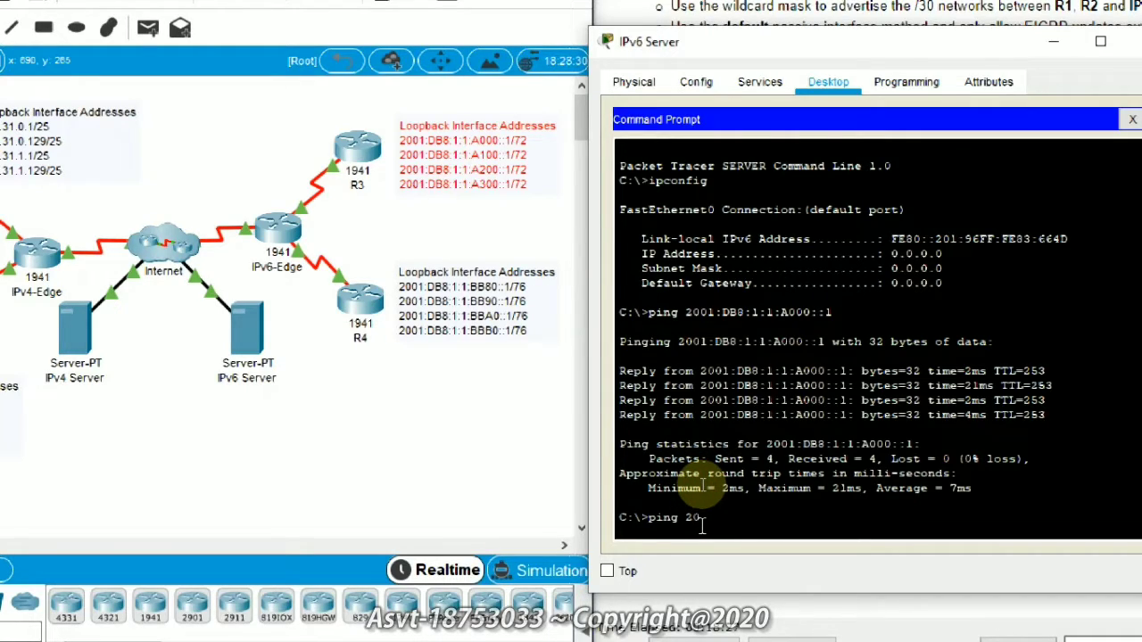
{"action": "type", "text": "01:d"}
{"action": "key", "text": "BackSpace"}
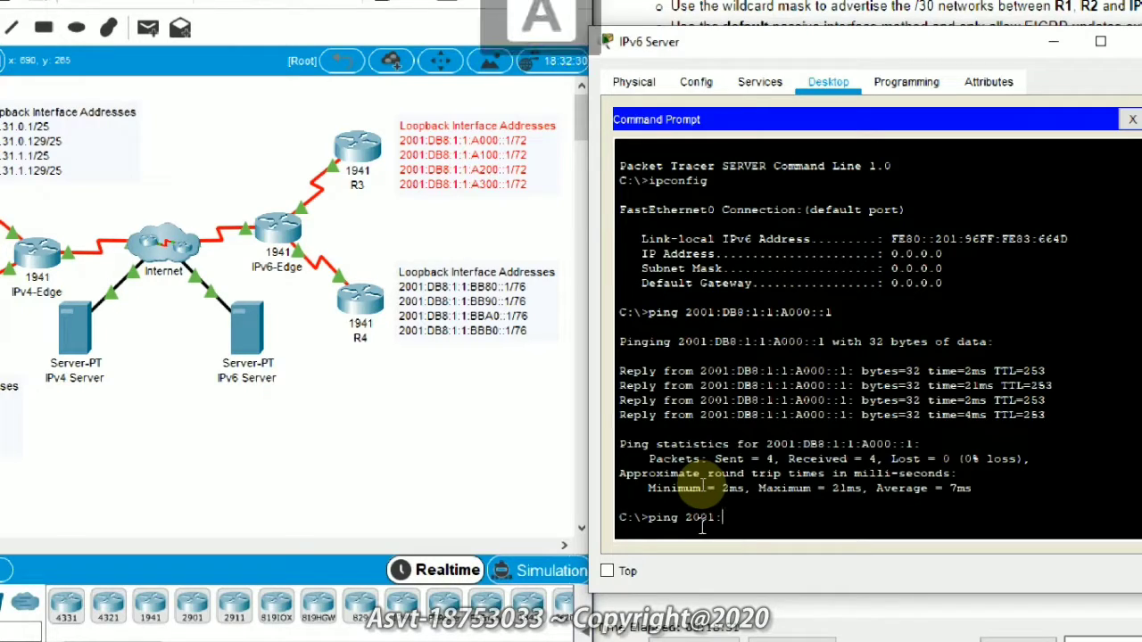
{"action": "type", "text": "DB8"}
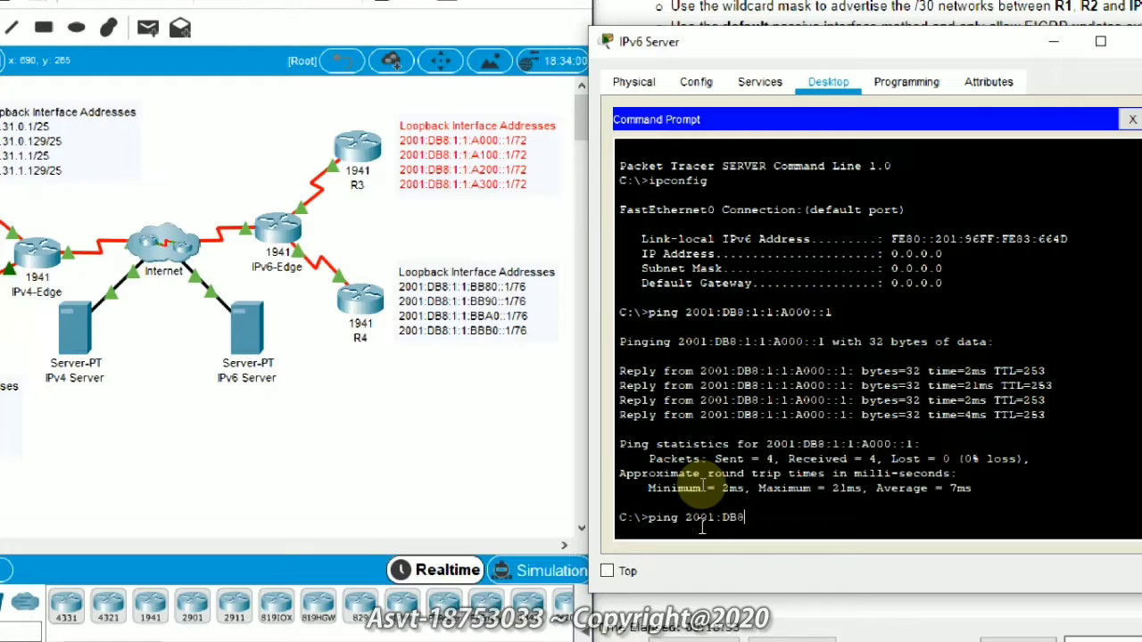
{"action": "type", "text": ":1:1:"}
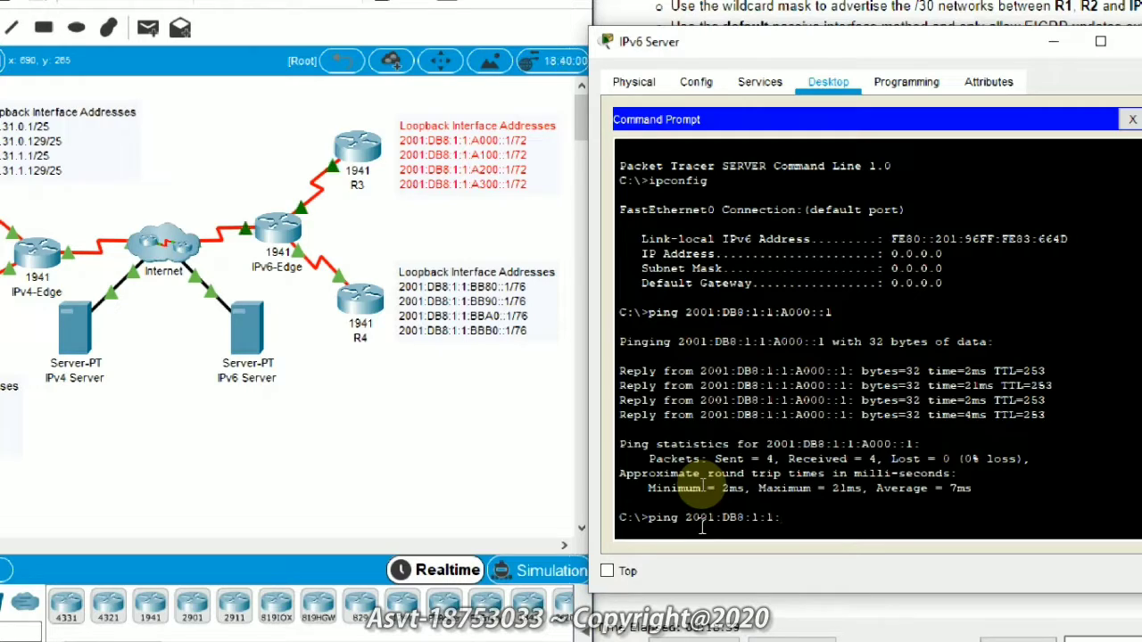
{"action": "type", "text": "BB80::"}
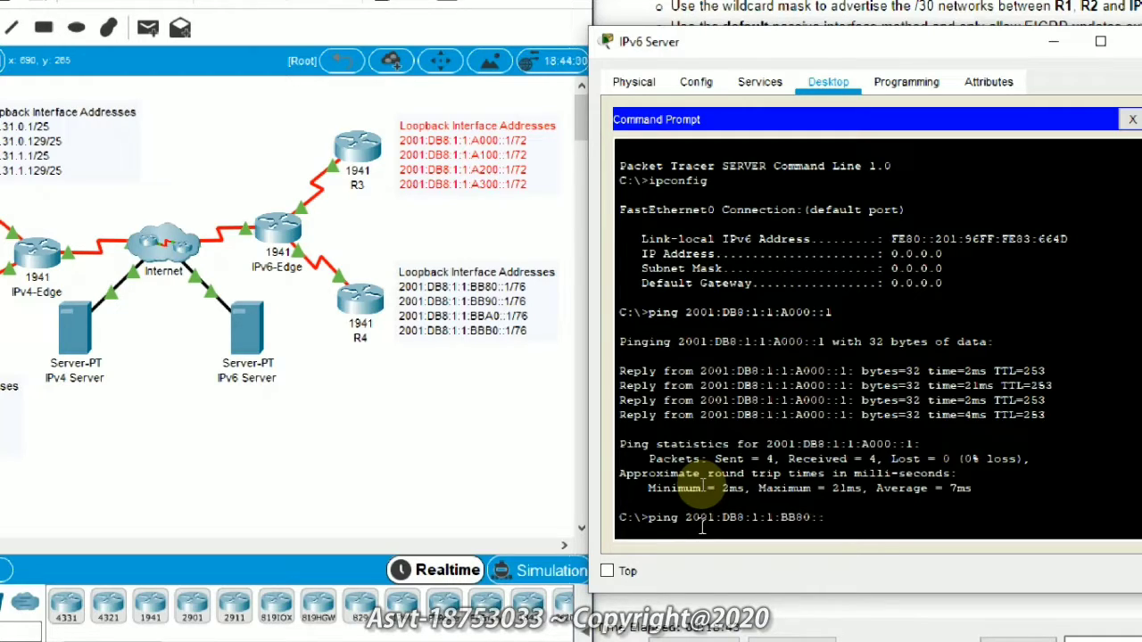
{"action": "type", "text": "1"}
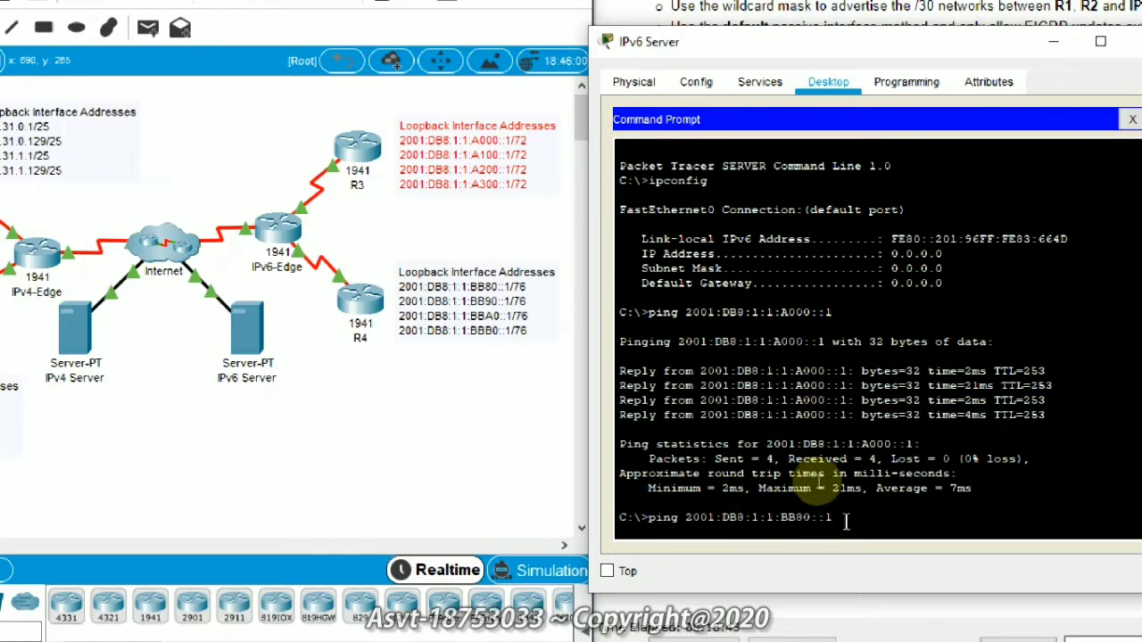
{"action": "left_click_drag", "start_coordinate": [834, 517], "coordinate": [687, 520]}
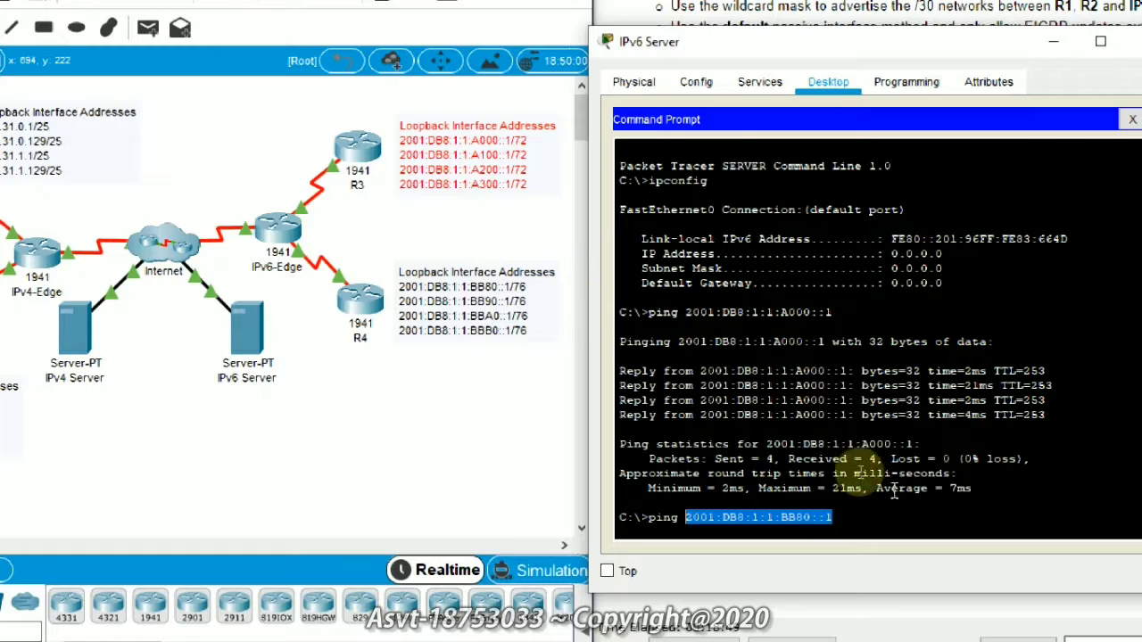
{"action": "left_click", "coordinate": [848, 496]}
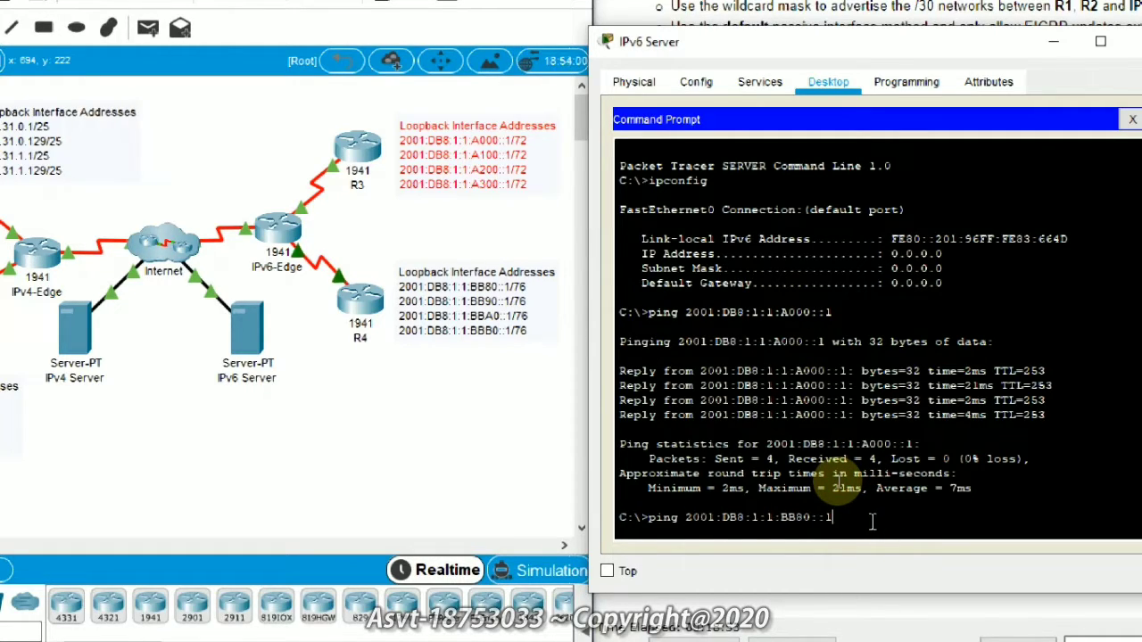
{"action": "key", "text": "Return"}
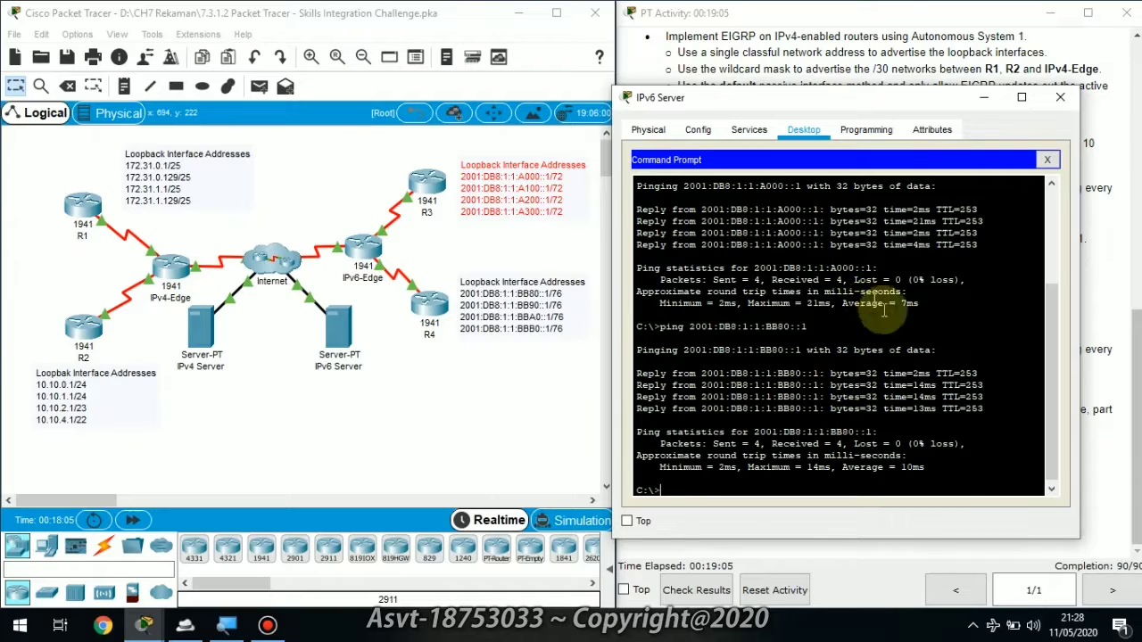
{"action": "left_click", "coordinate": [983, 97]}
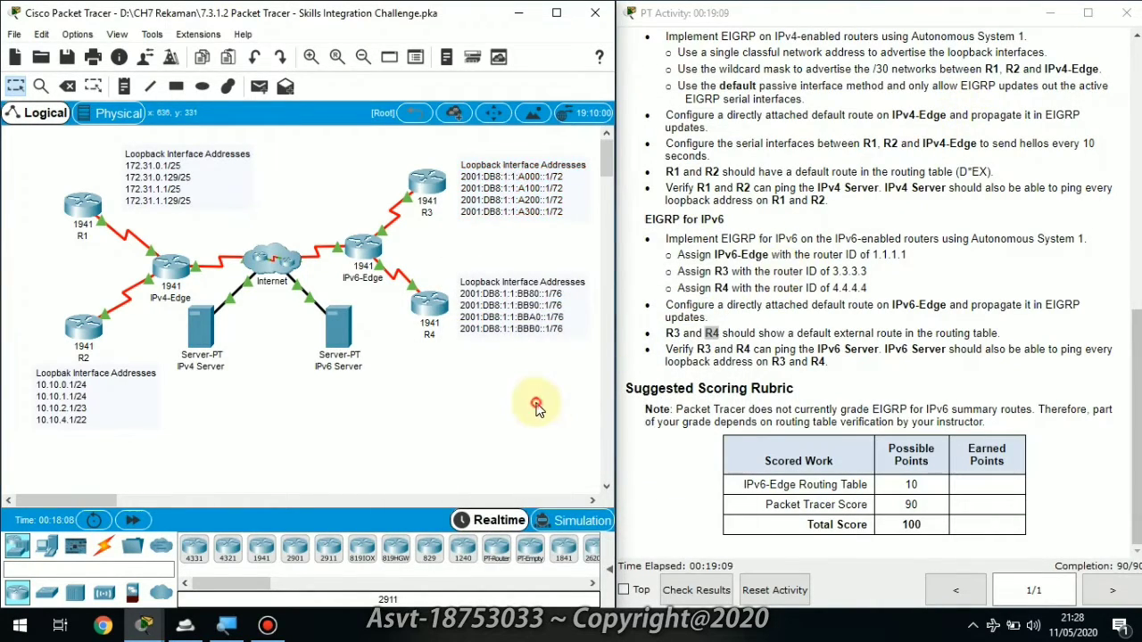